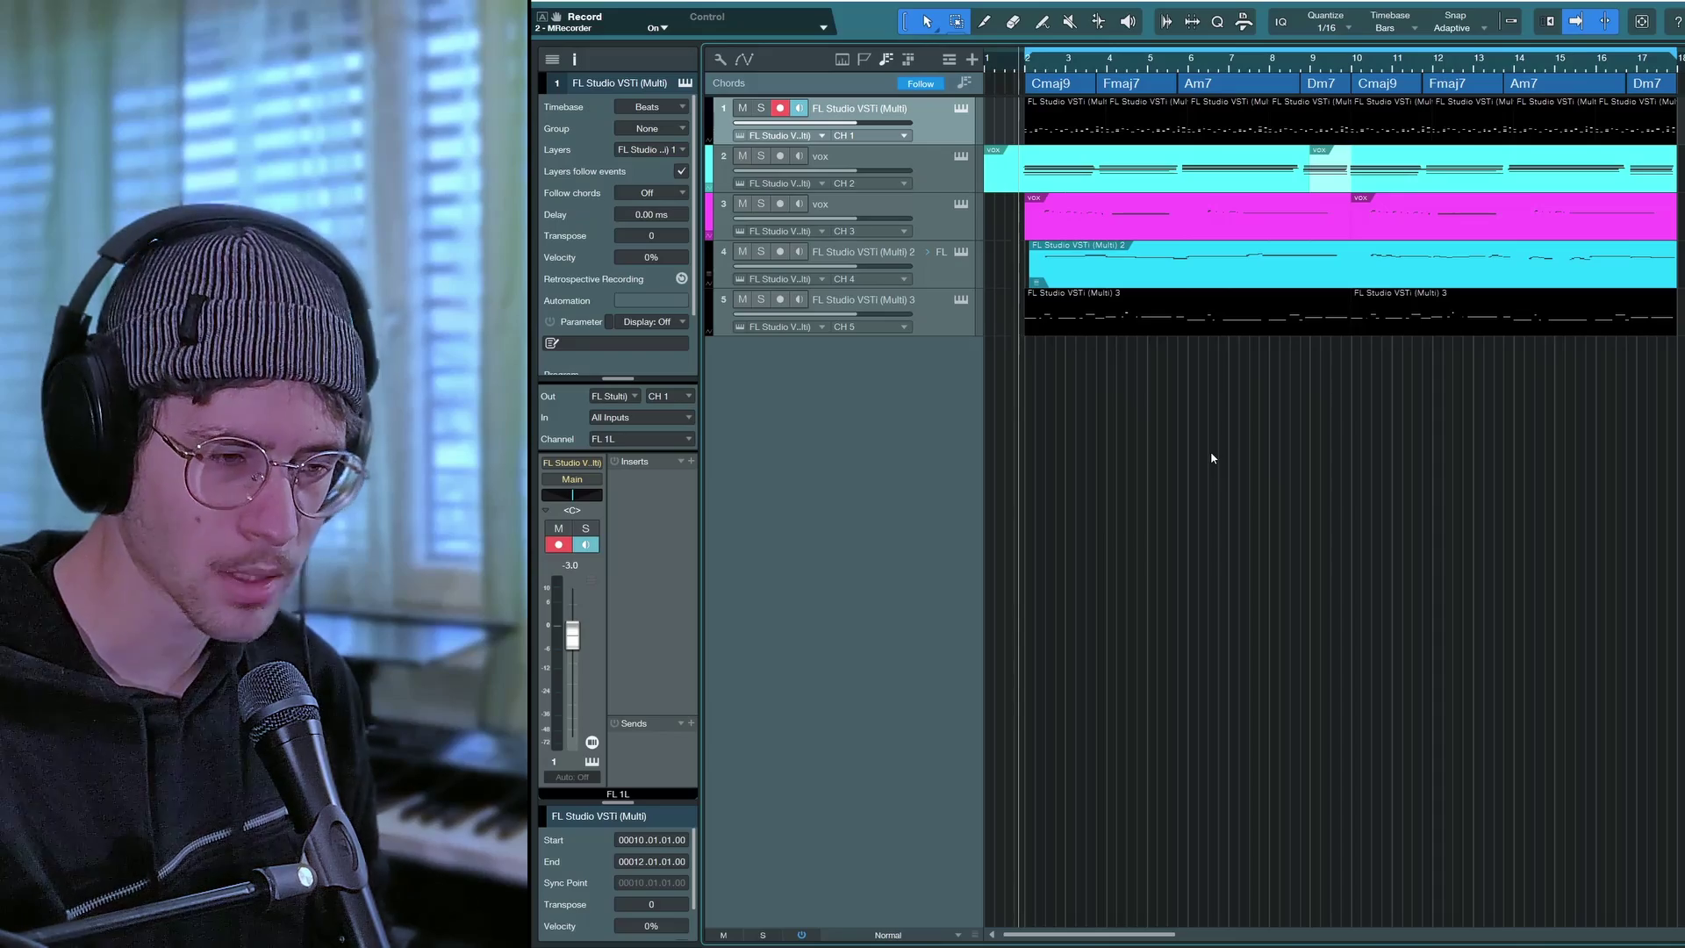
- Open the FL Studio VSTi (Multi) instrument on track 1 and bring up its FL Studio interface
left_click(961, 111)
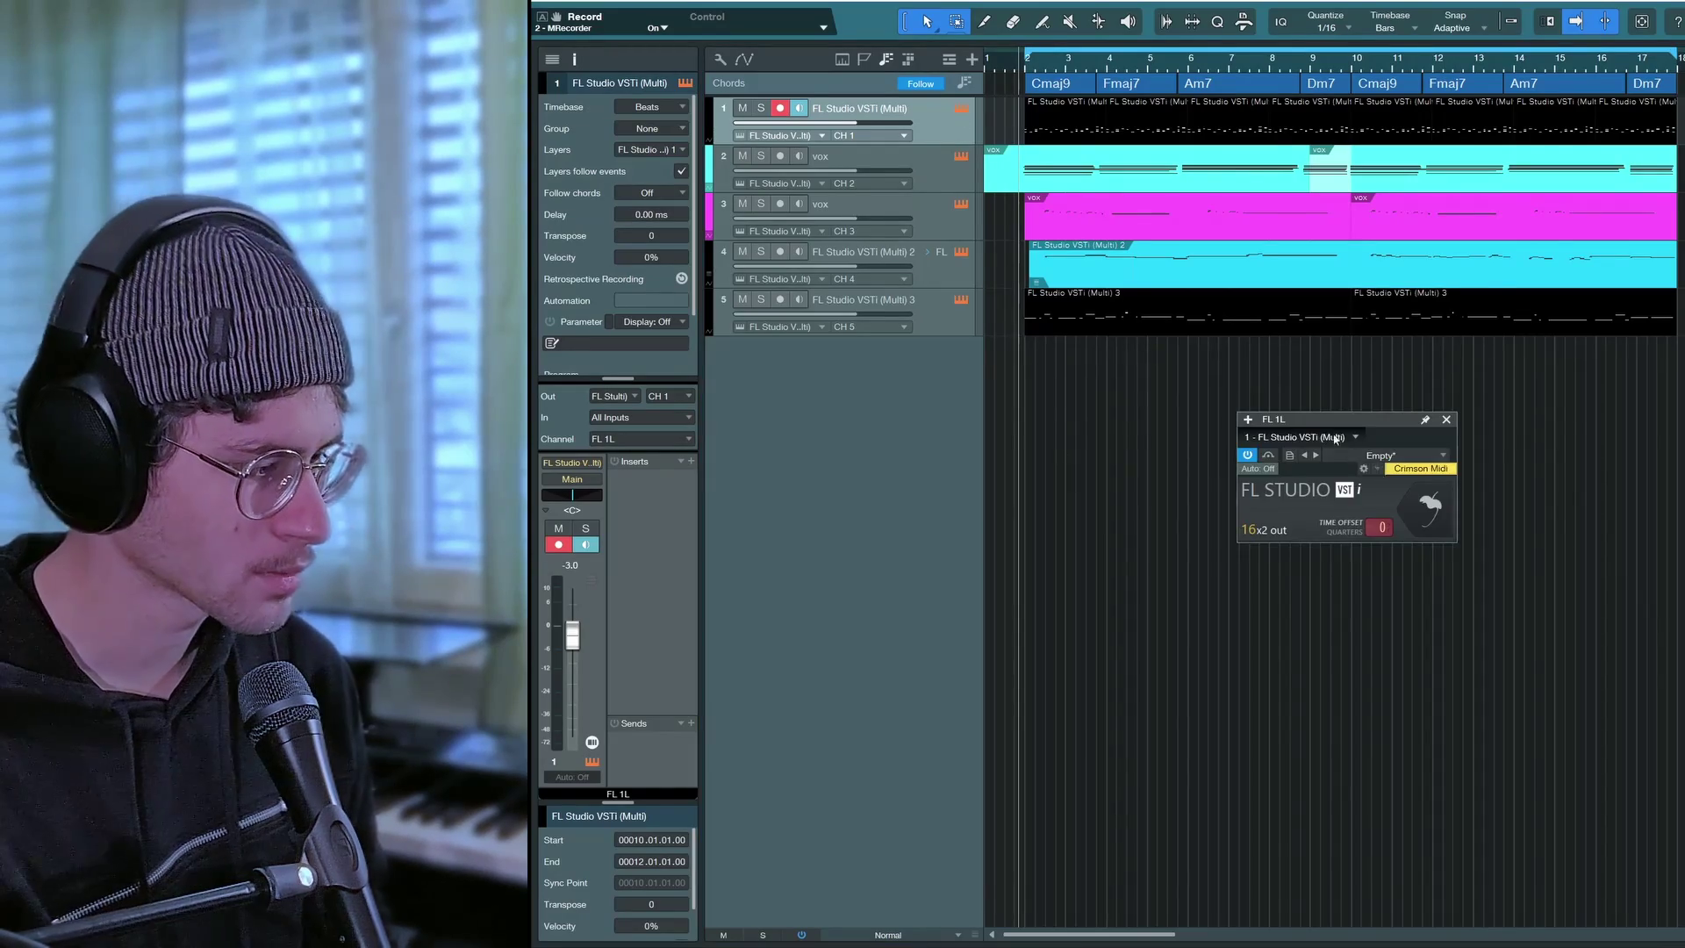
left_click_drag(1327, 422, 1152, 94)
left_click(1255, 180)
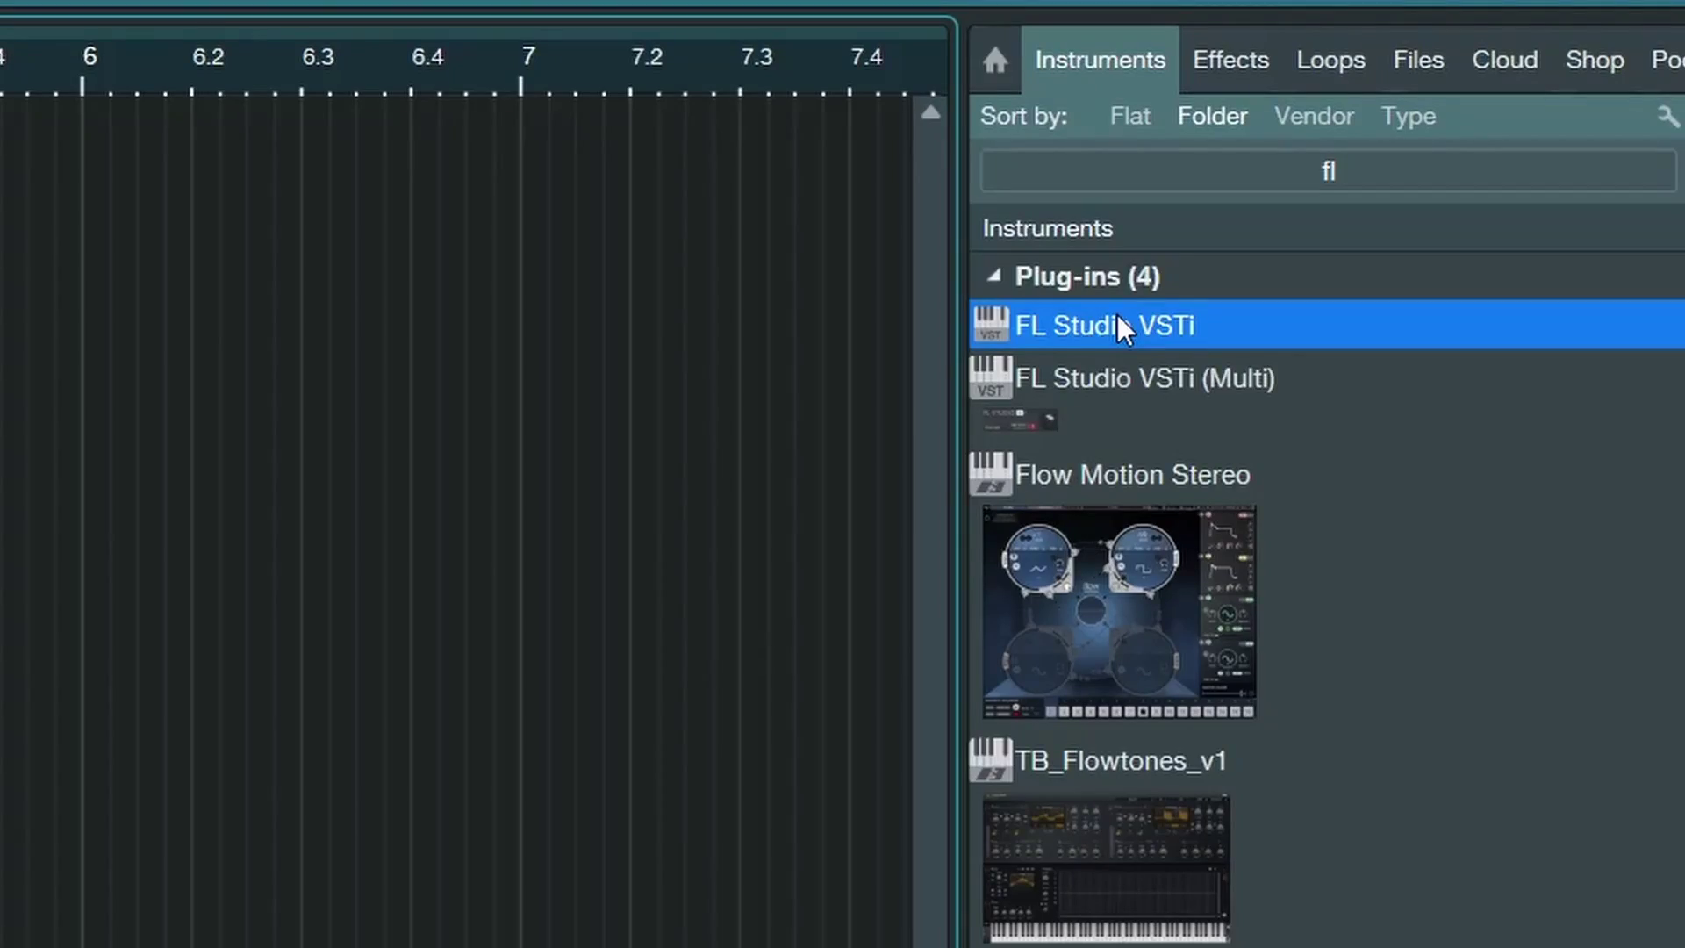
- Add an instrument track with the FL Studio VSTi plug-in to the empty song and reposition its plug-in window
left_click_drag(1118, 316, 1399, 545)
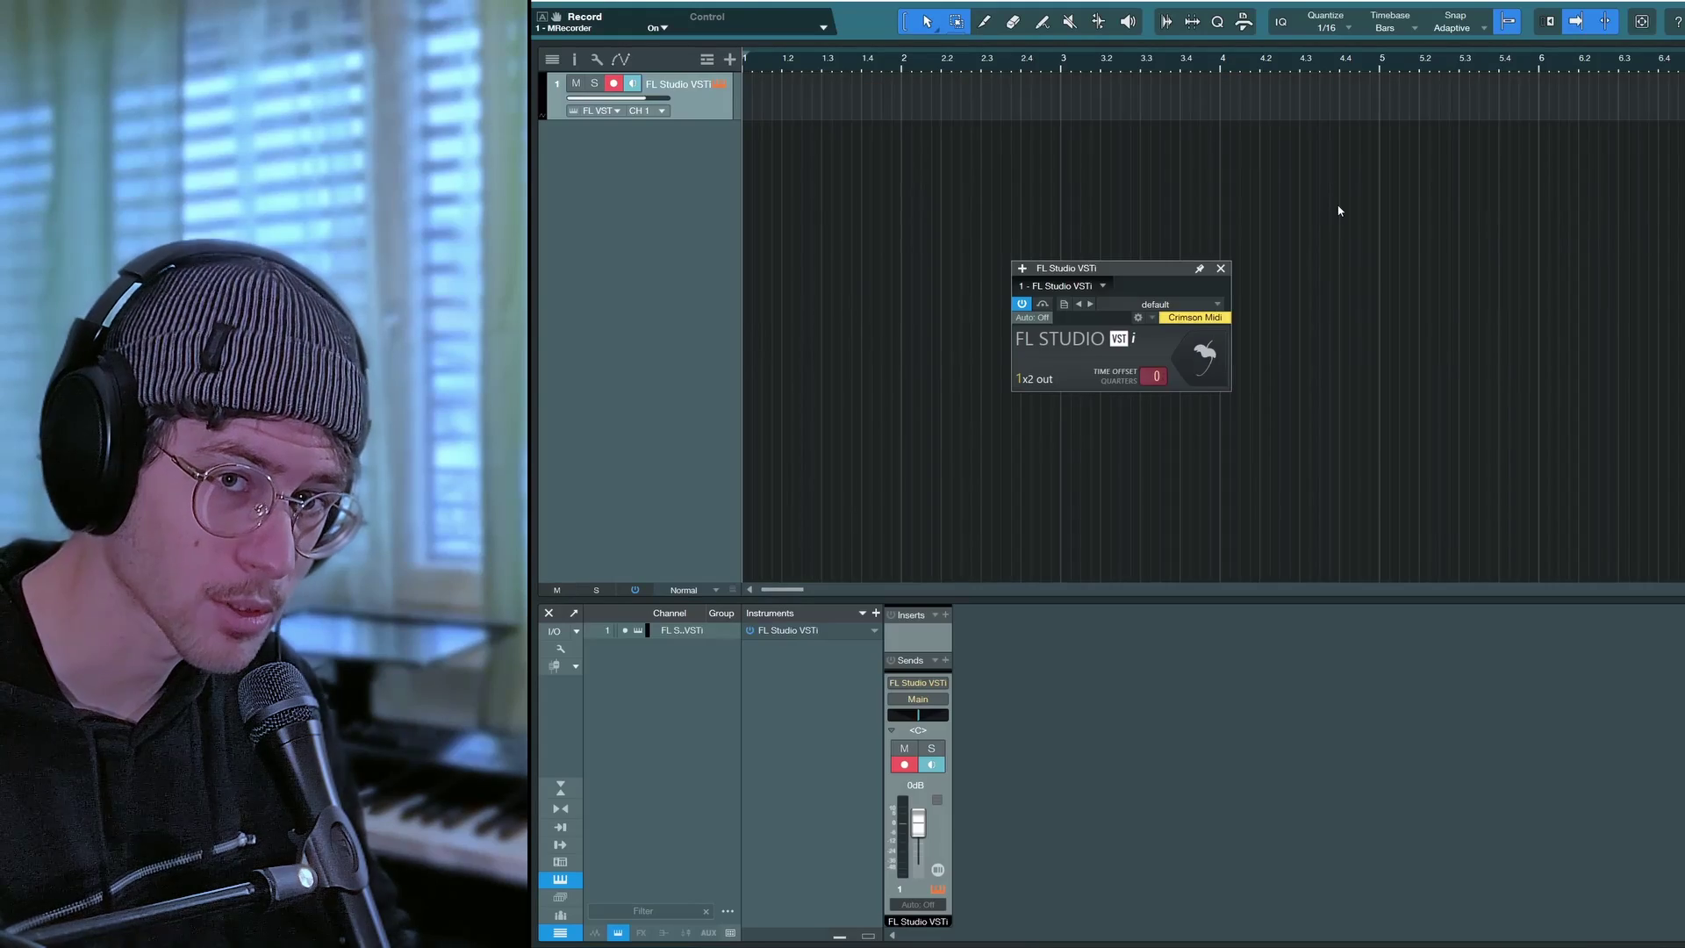
left_click_drag(1139, 274, 1408, 230)
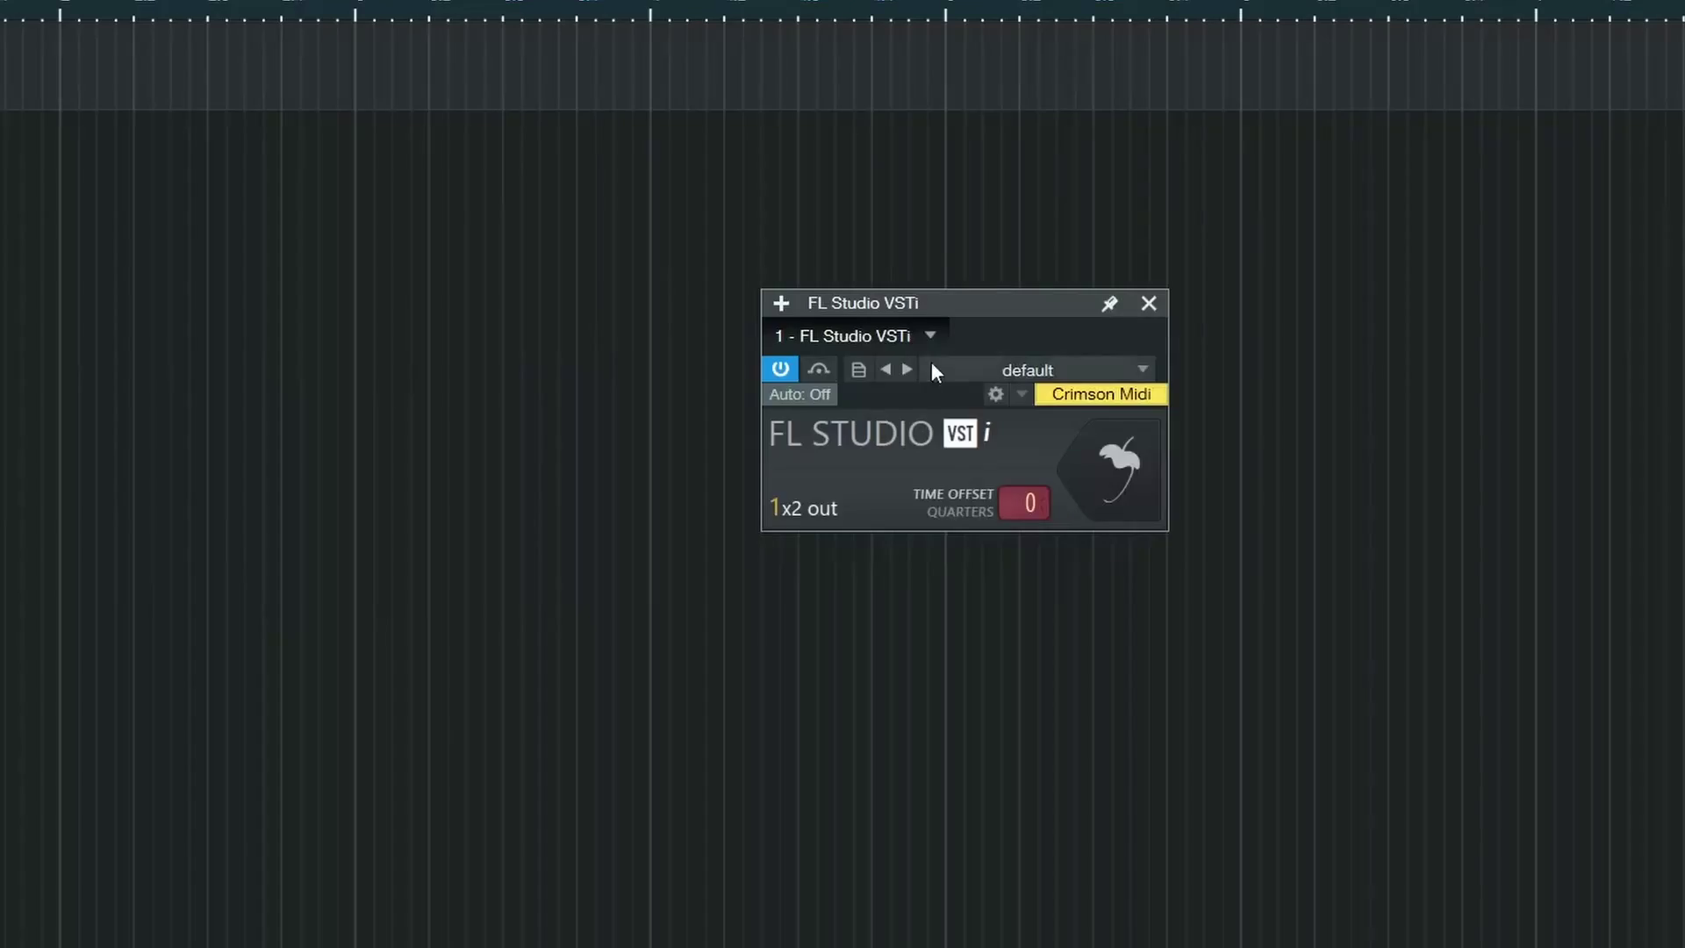
left_click_drag(1401, 230, 1315, 233)
left_click(1005, 516)
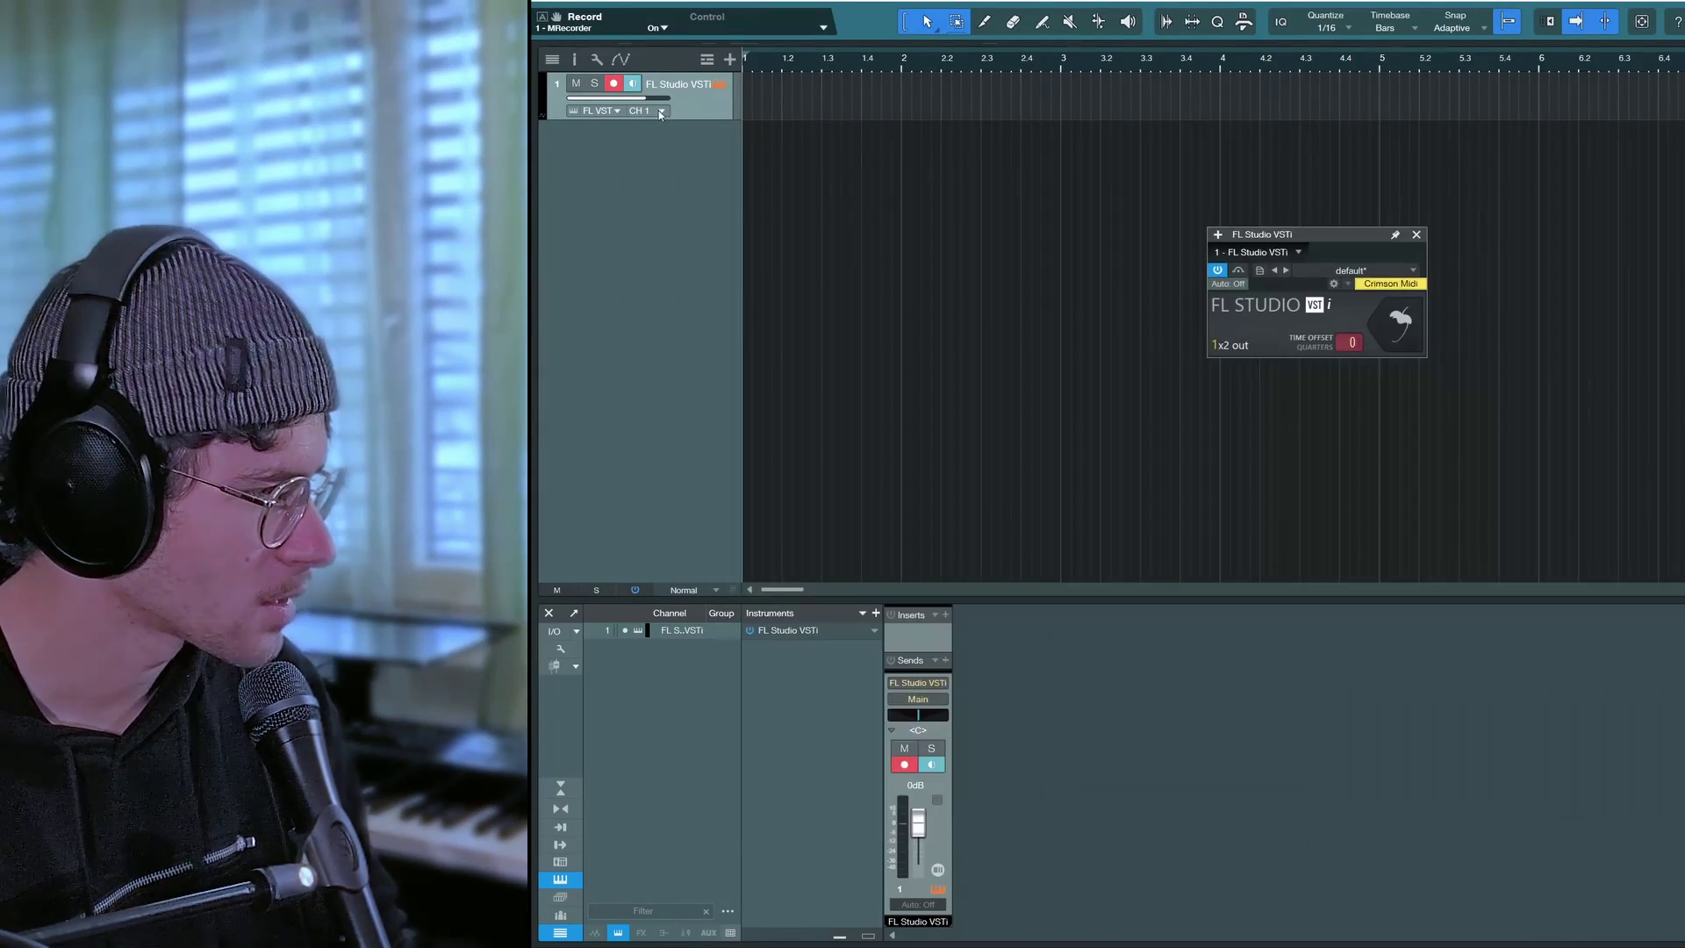
- Switch the track's MIDI channel from CH 1 to CH 2 and show the Square channel's synth in FL Studio
left_click(660, 111)
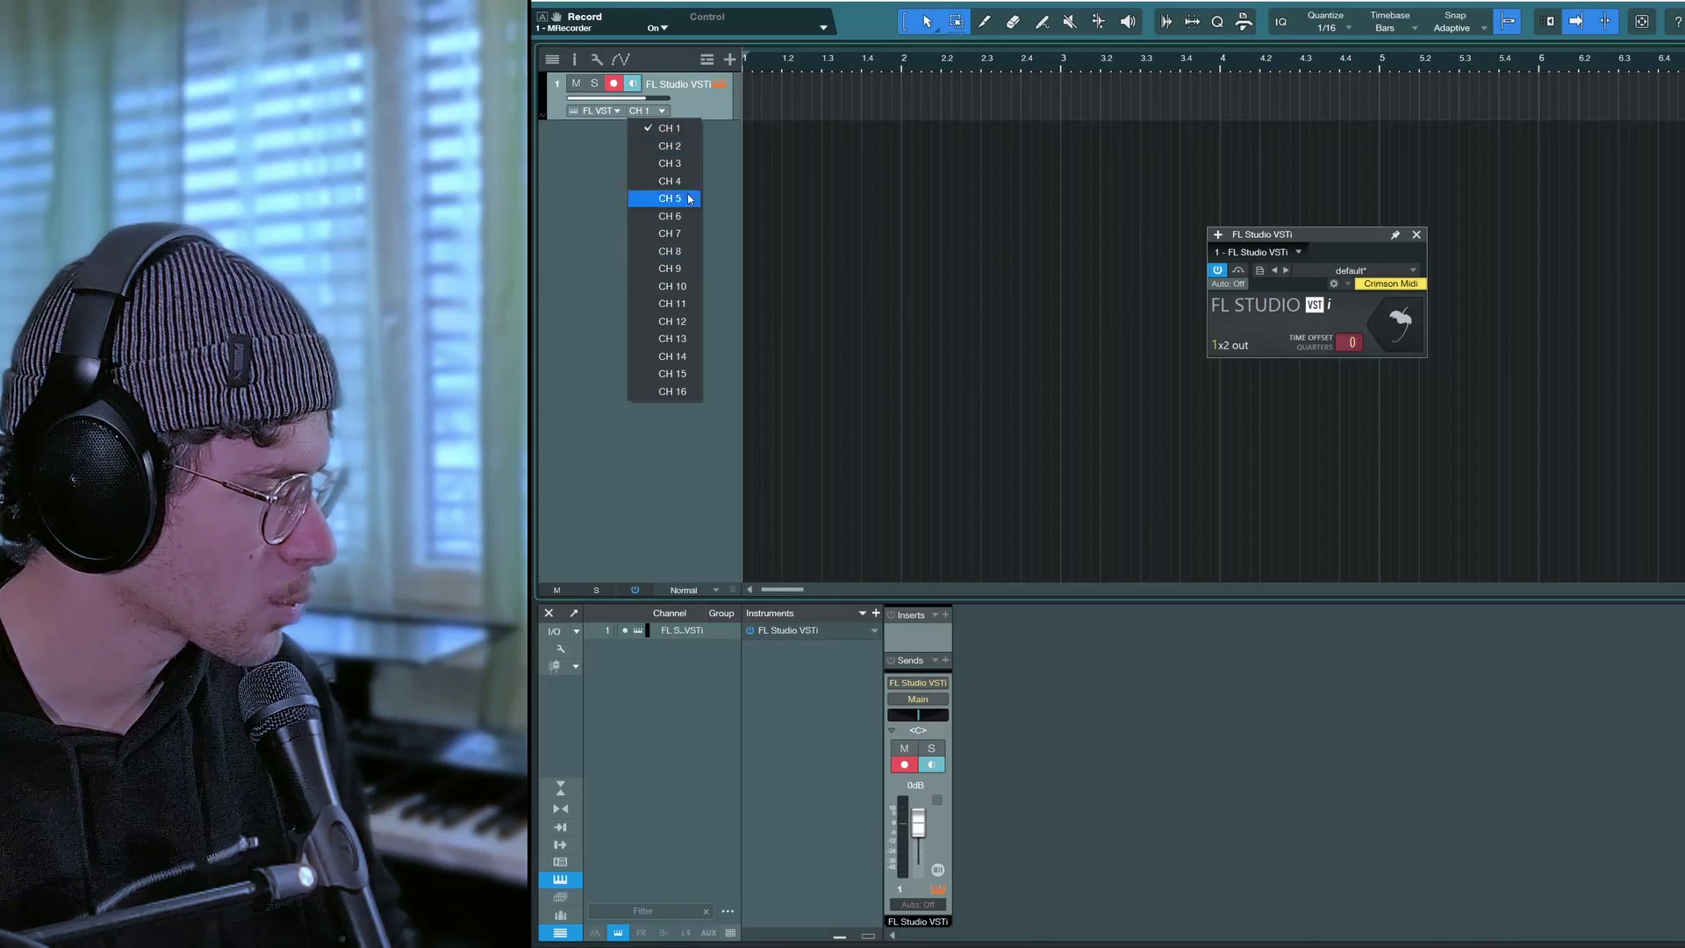
left_click(699, 136)
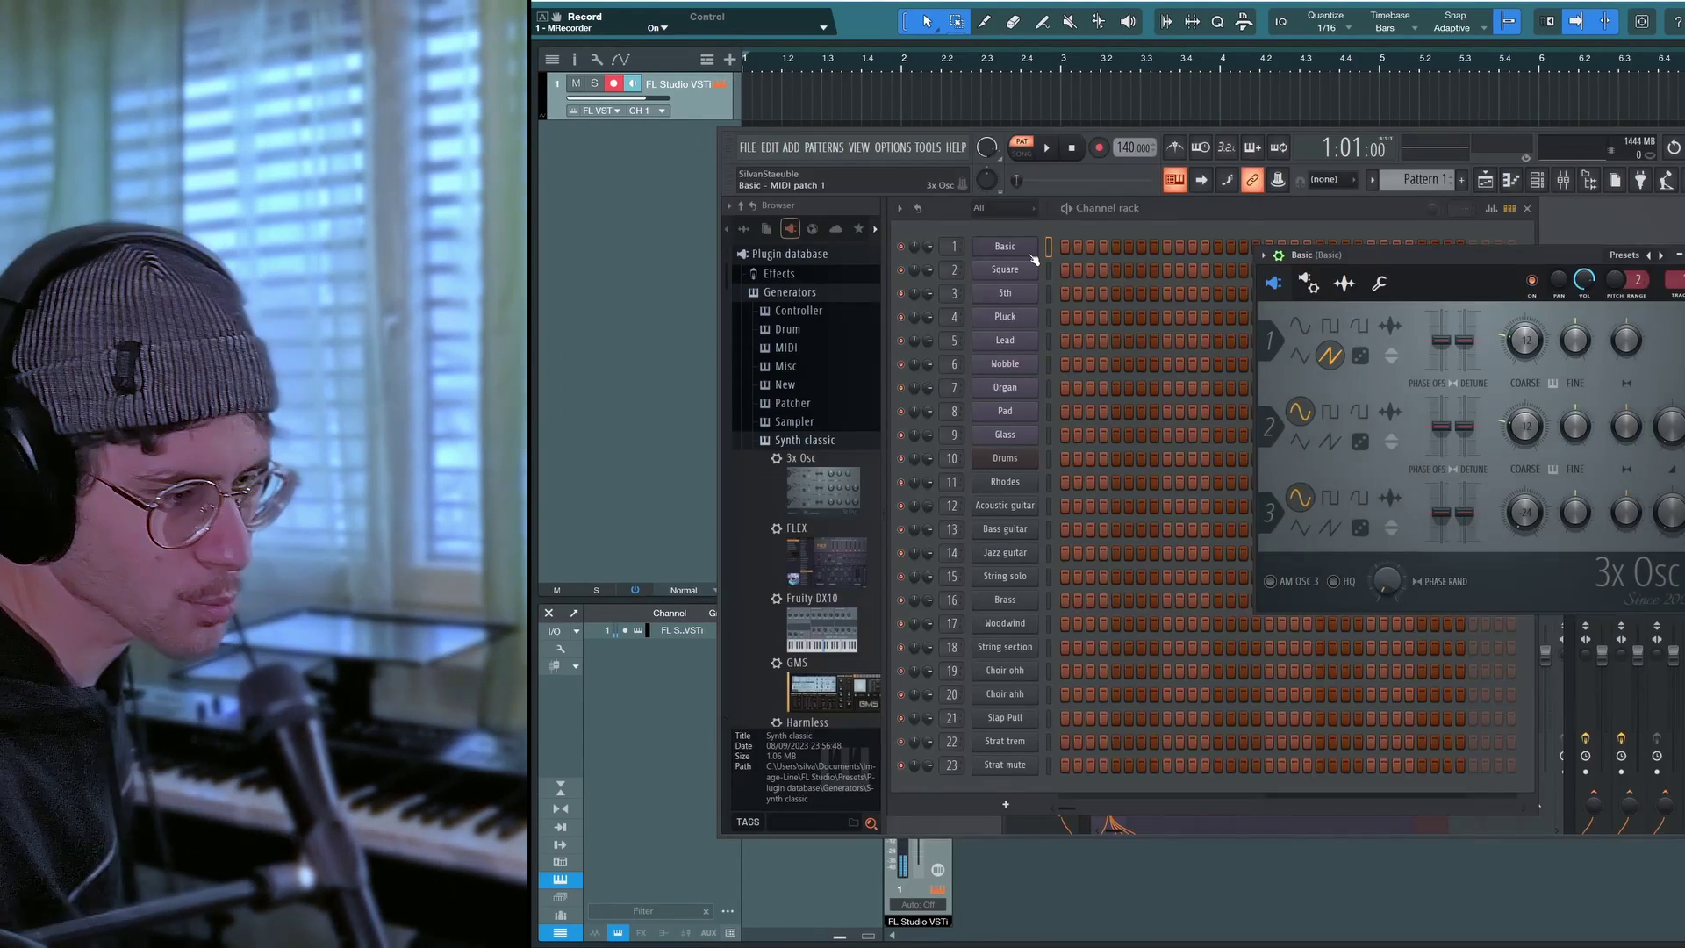
left_click(660, 111)
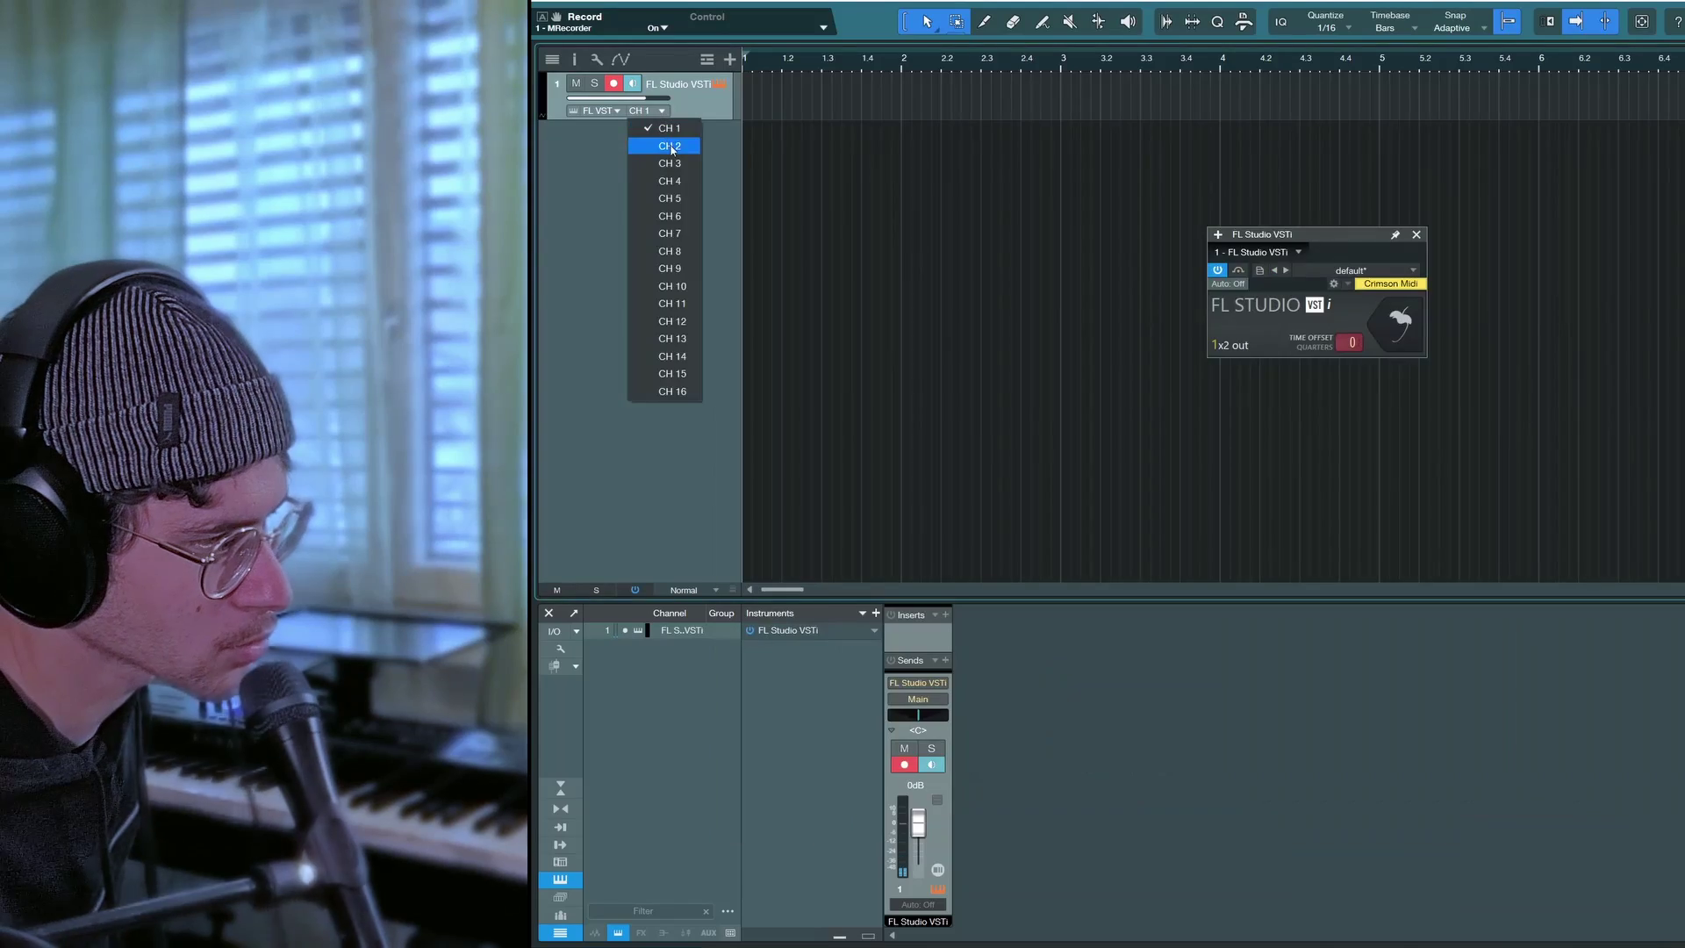
left_click(669, 141)
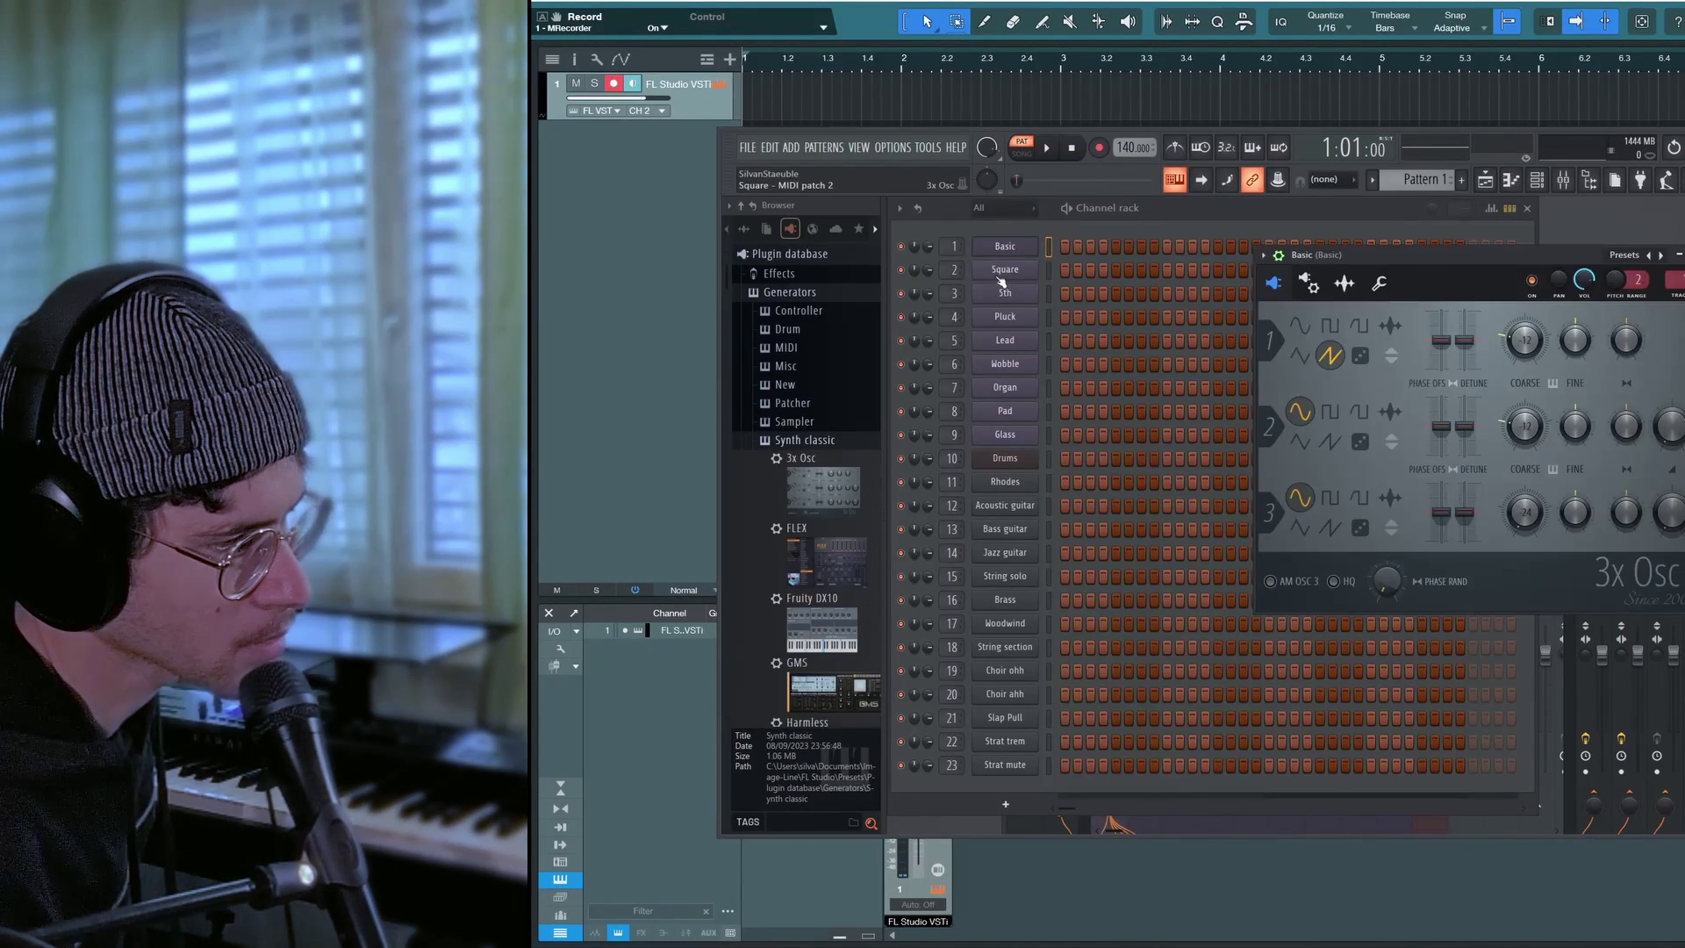
left_click(1001, 273)
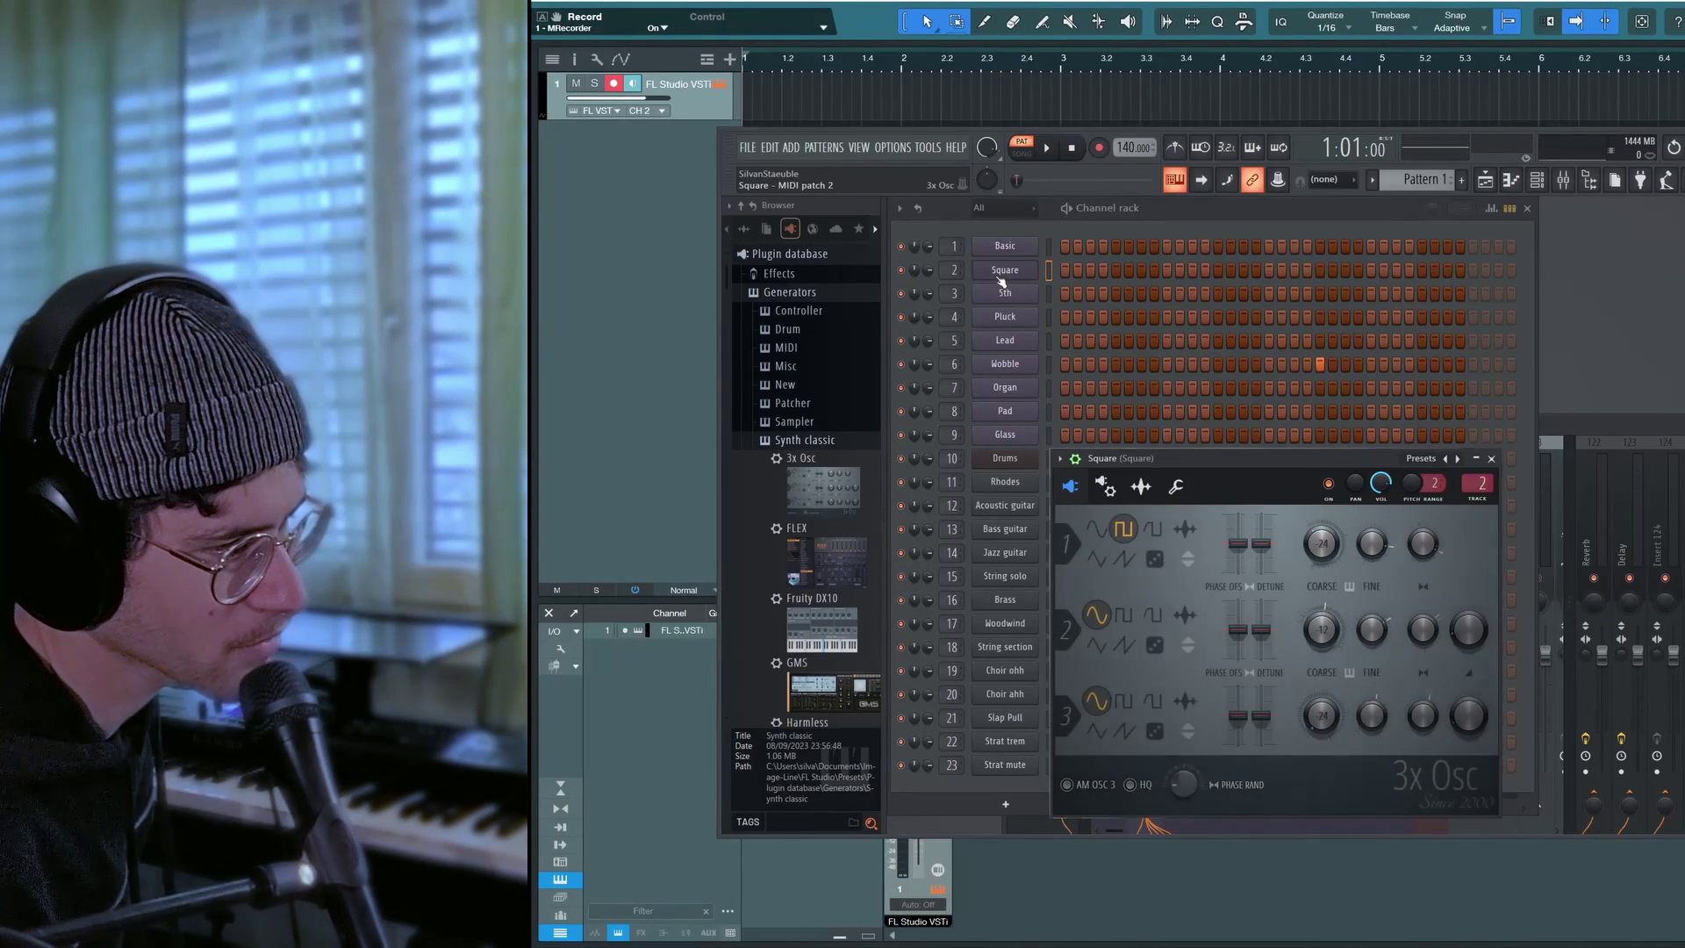
left_click_drag(1254, 470, 1562, 269)
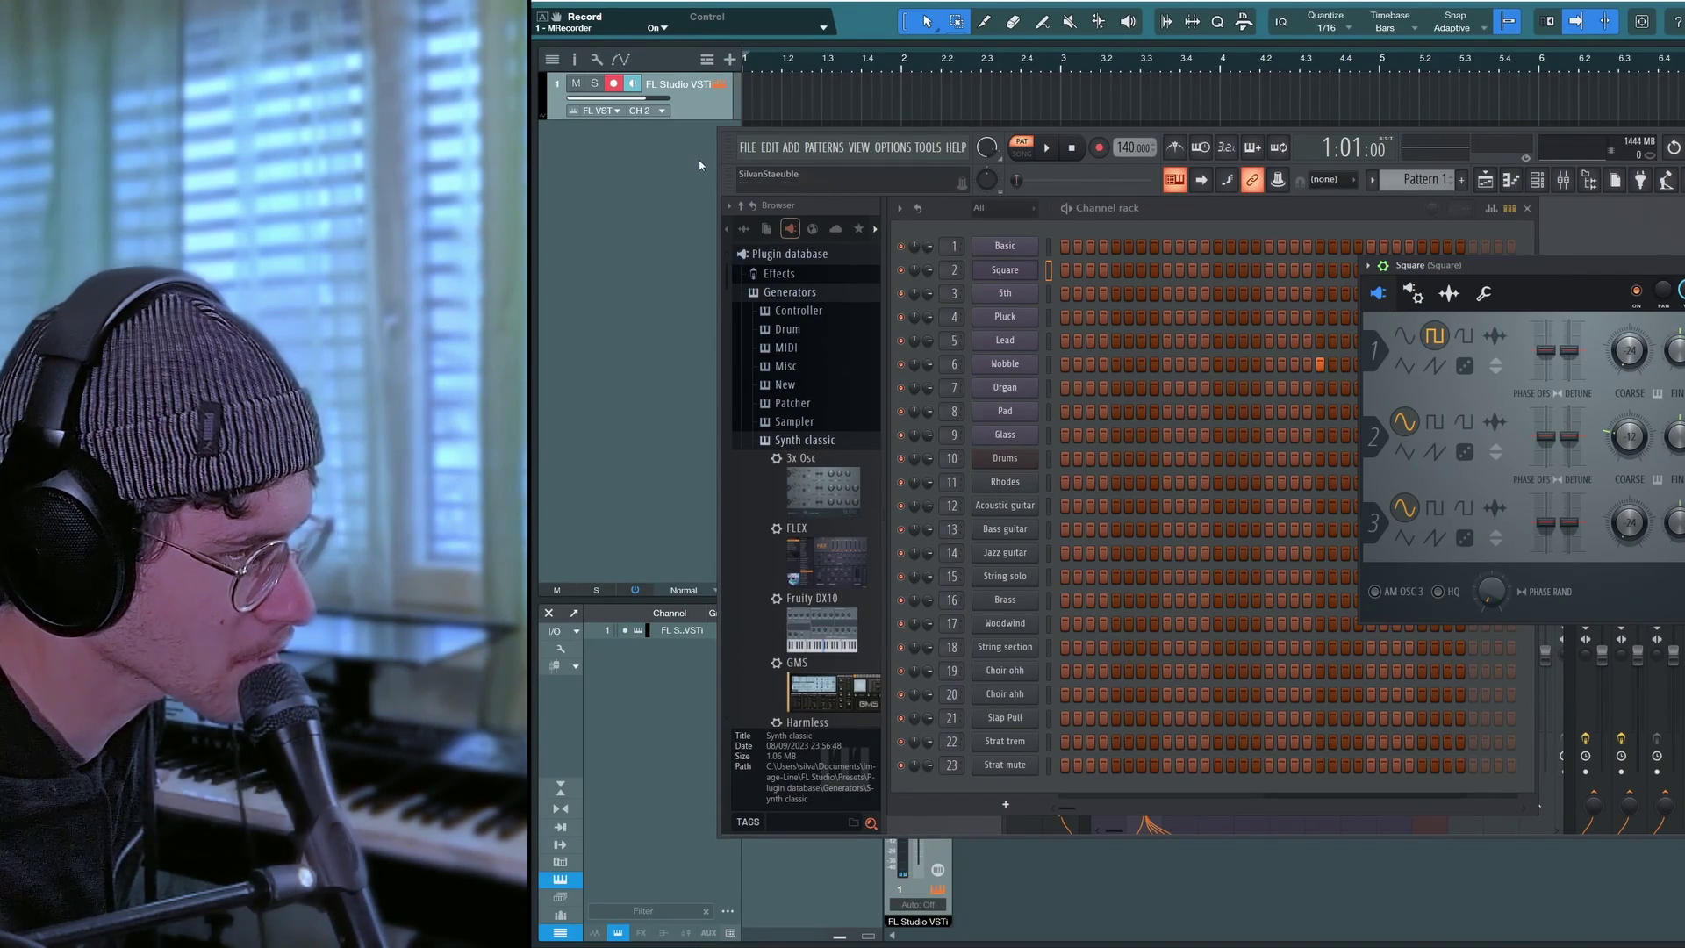
- Switch the track's MIDI channel through CH 11 to CH 10 and show the Drums channel's FPC in FL Studio
left_click(645, 111)
left_click(670, 307)
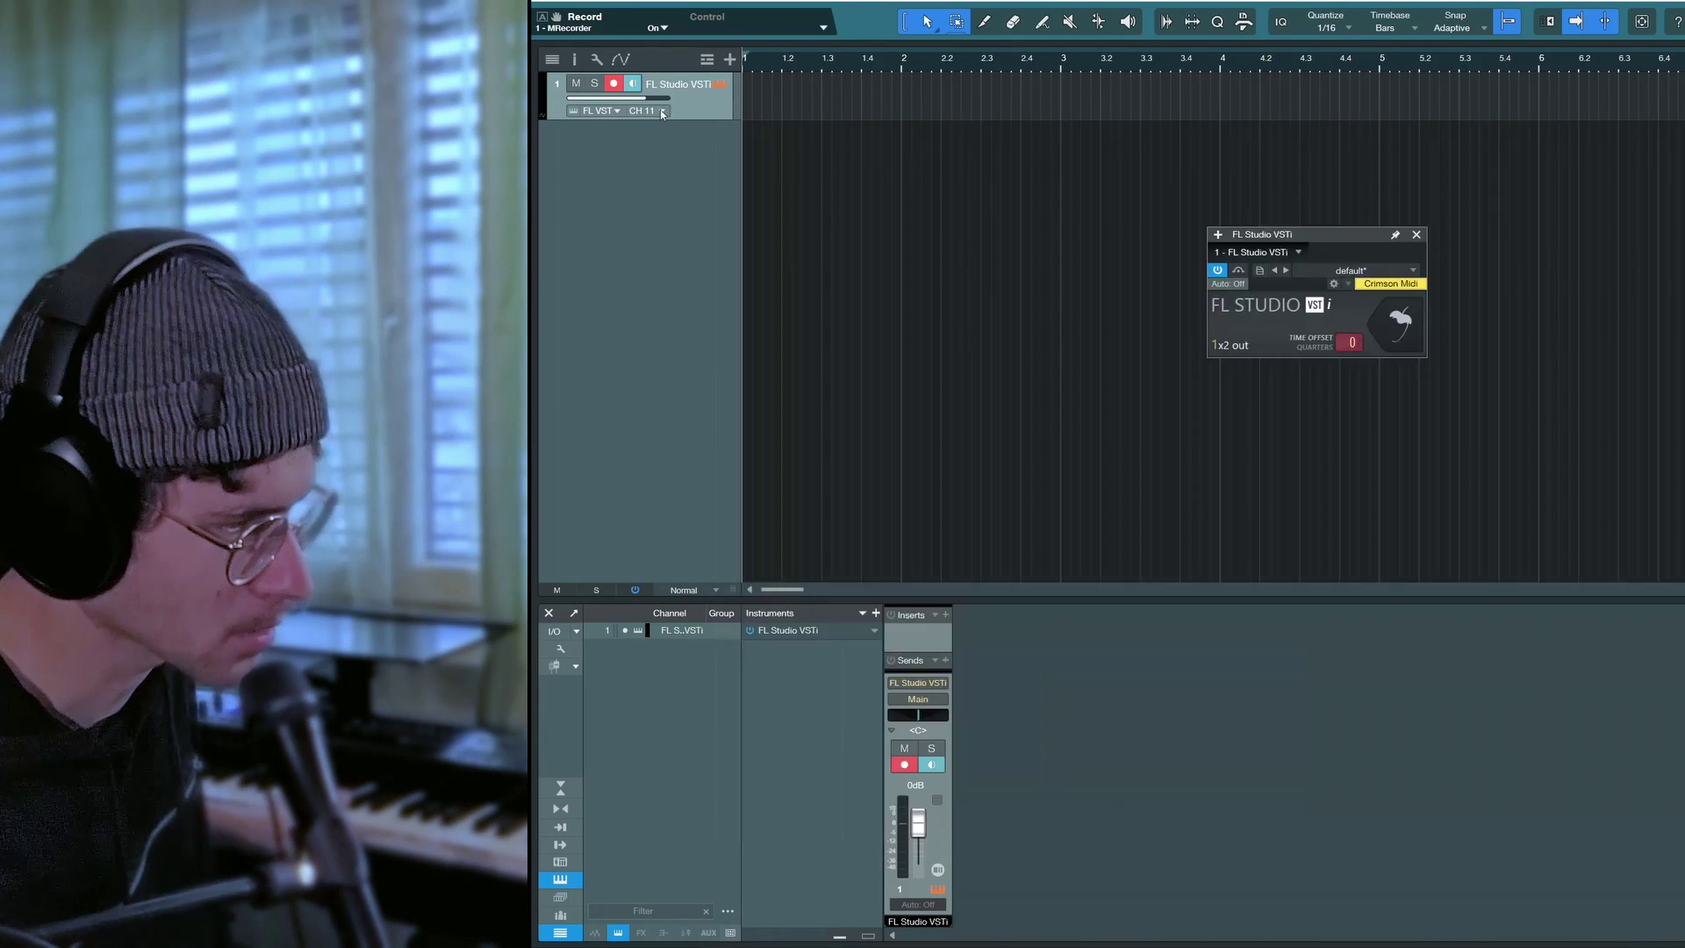
left_click(646, 111)
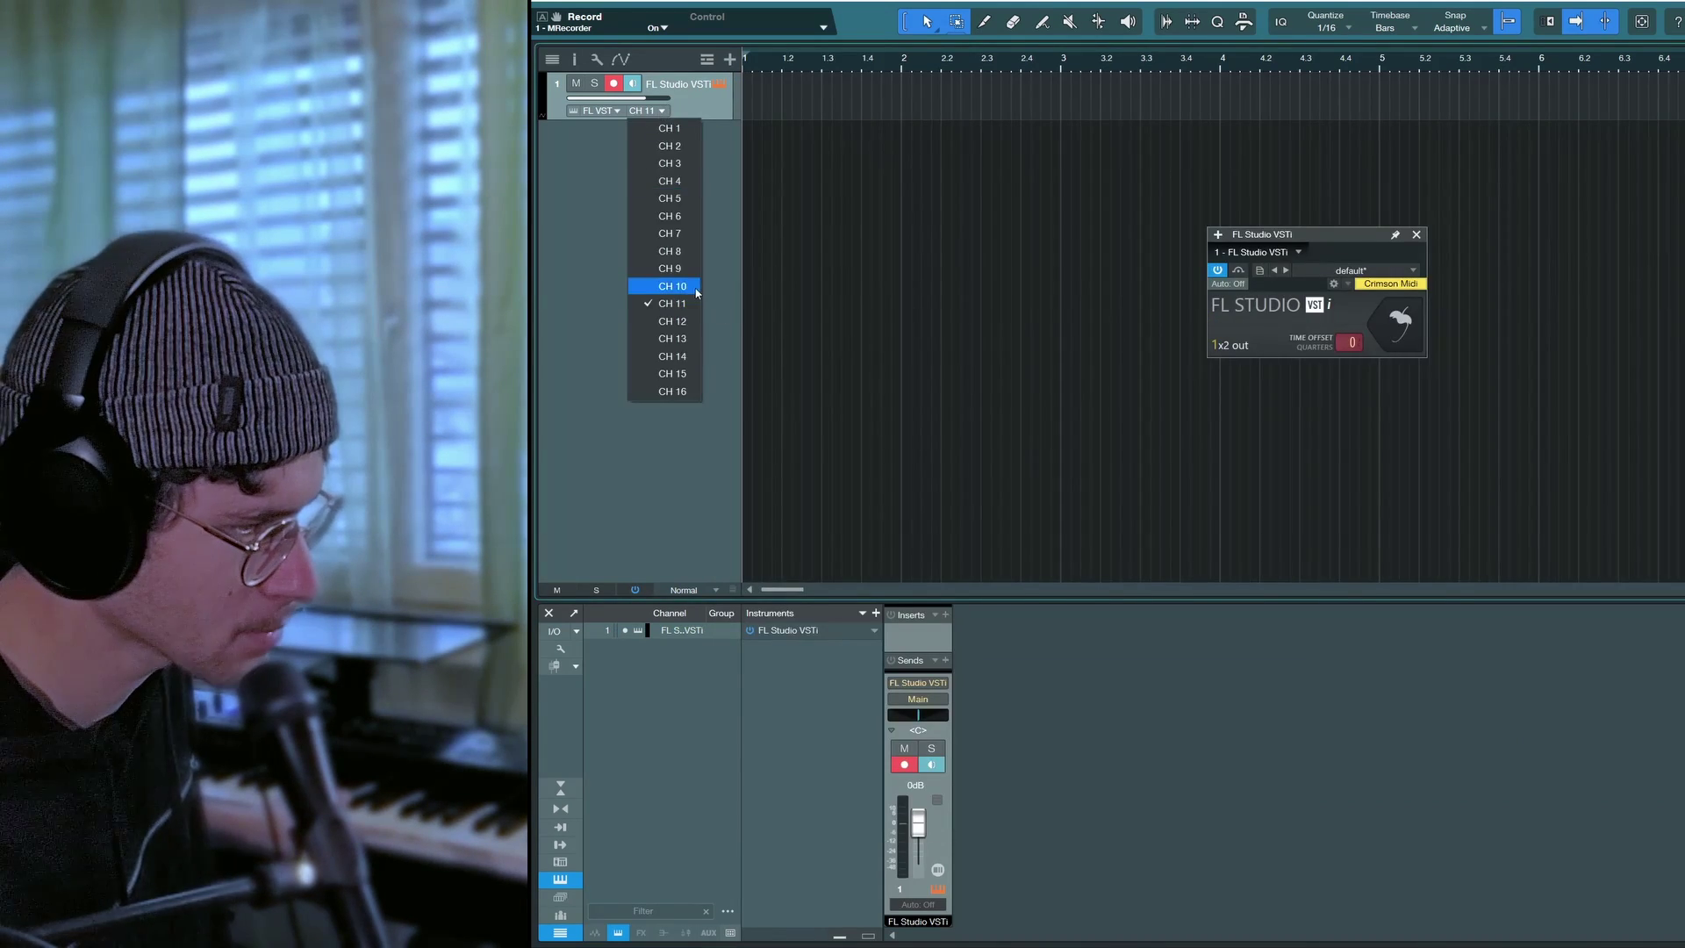
left_click(698, 290)
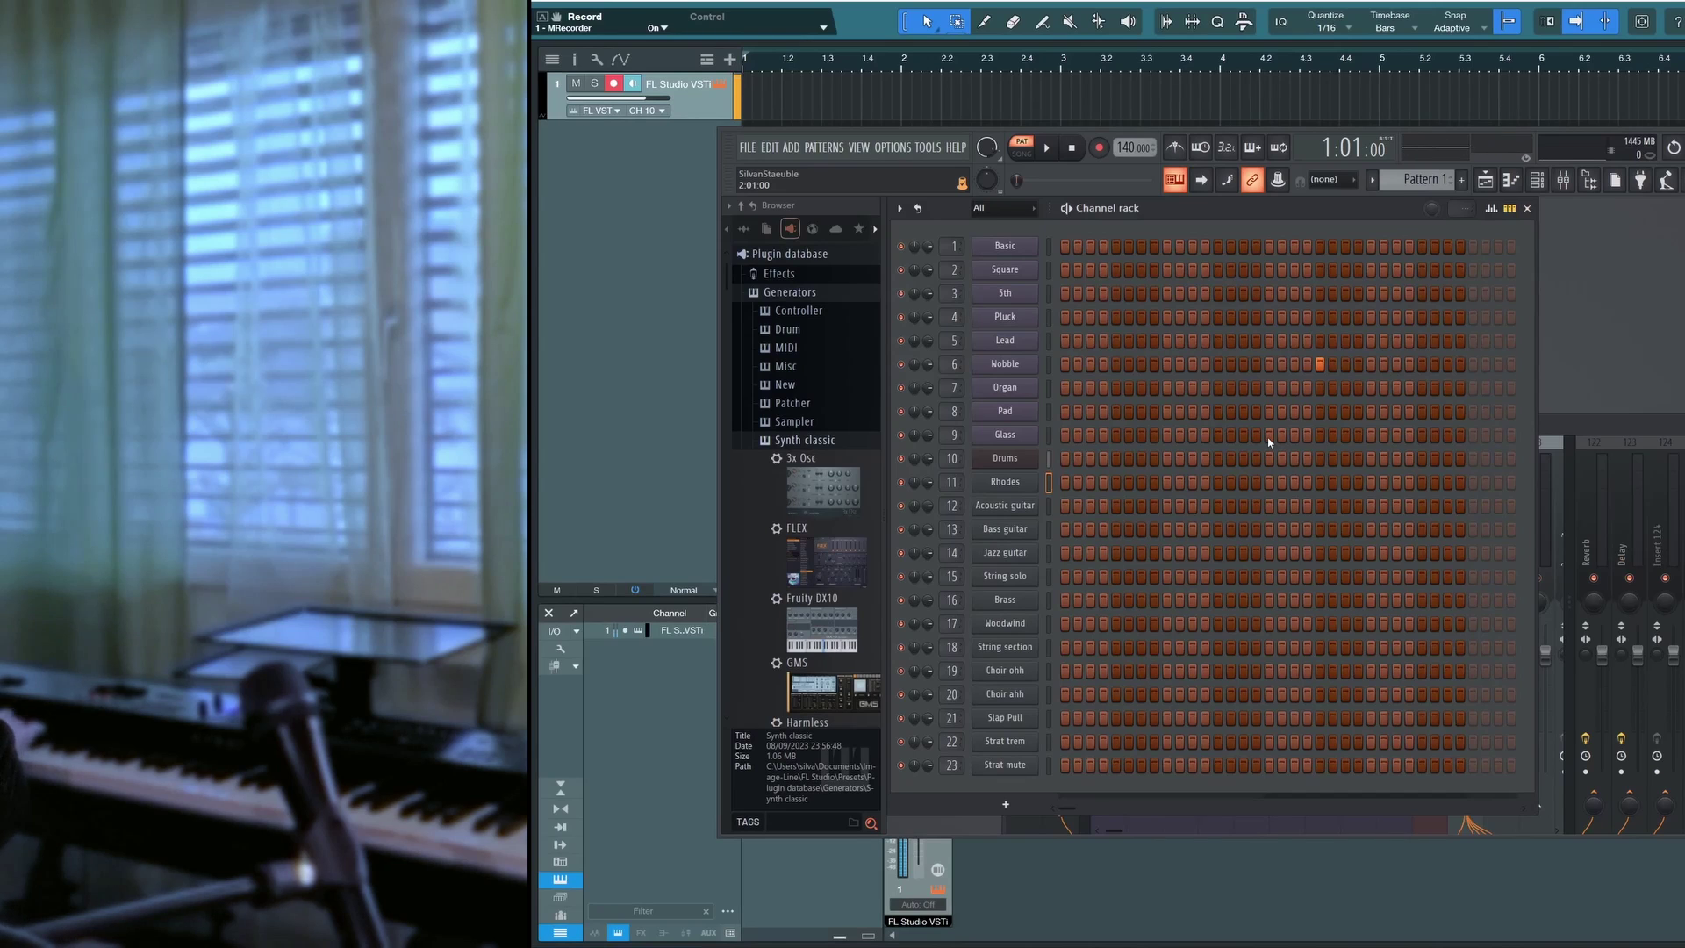
left_click(1009, 459)
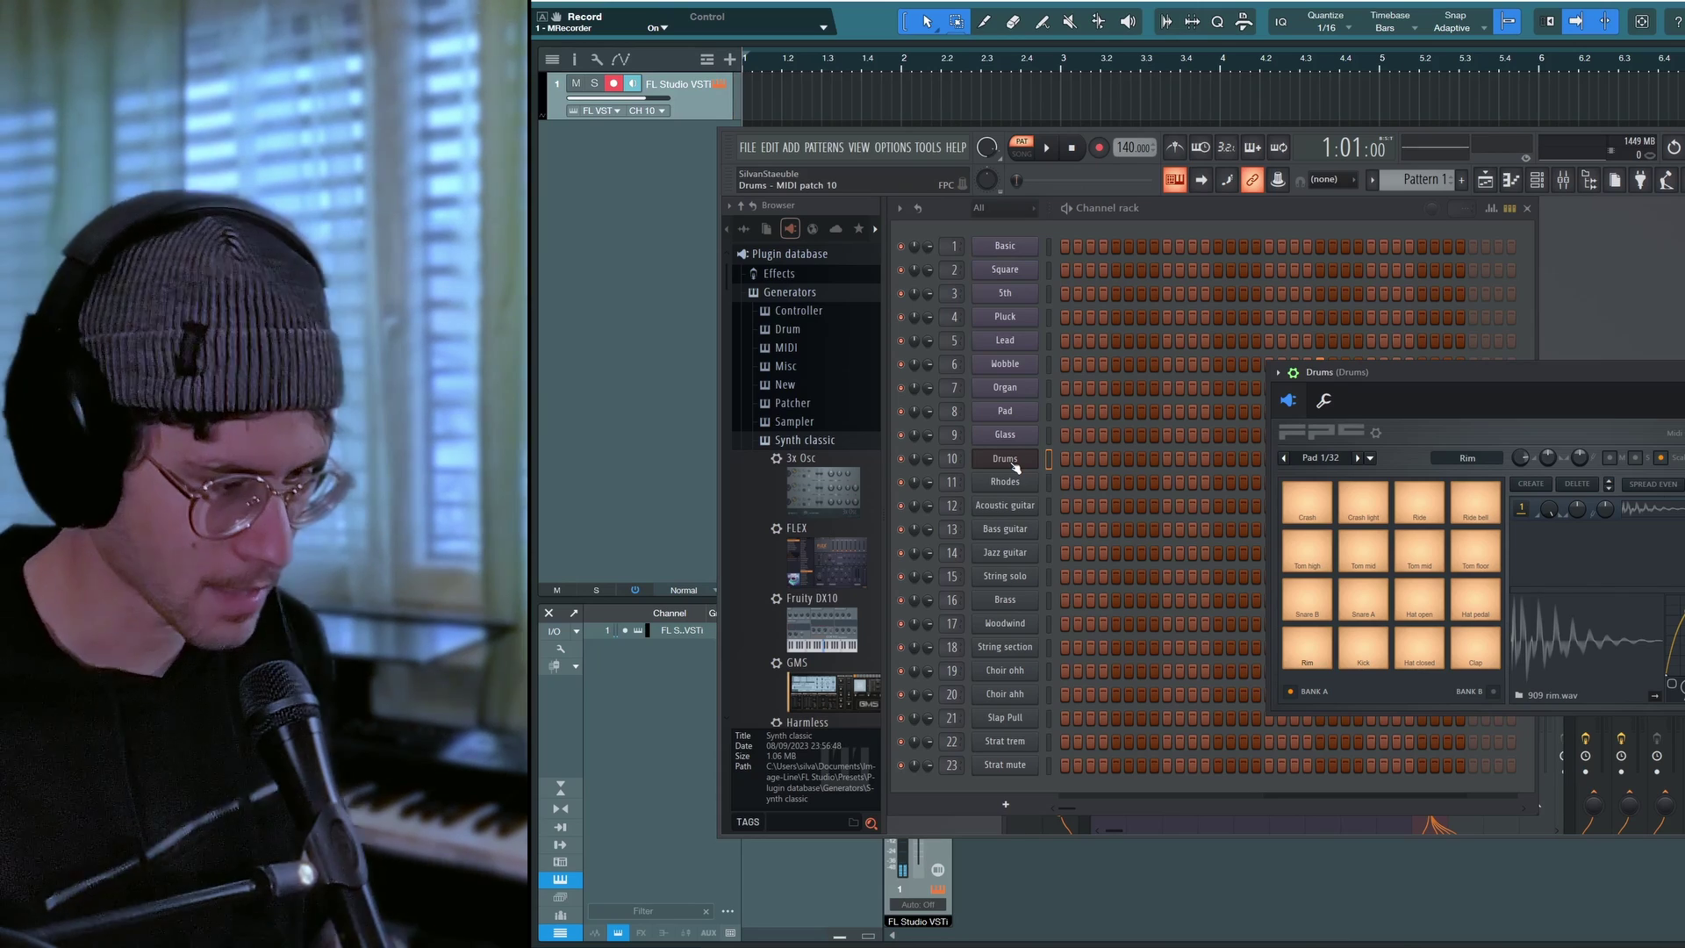
left_click(1683, 139)
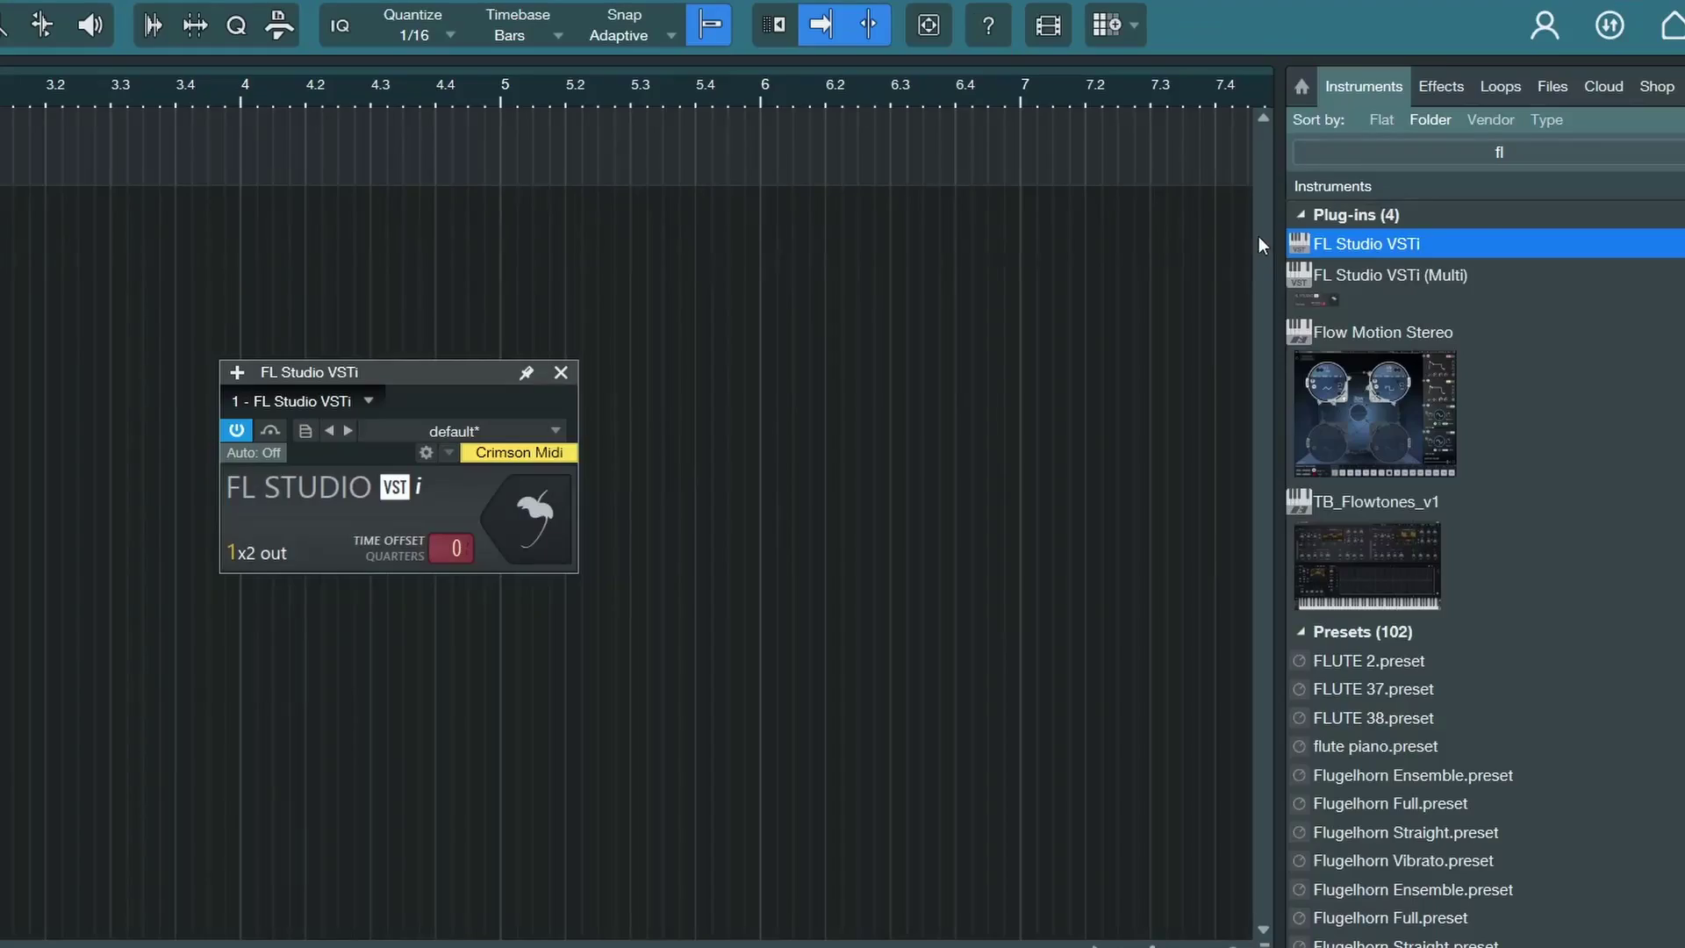
- Add an FL Studio VSTi (Multi) instrument track and remove the single-output FL Studio VSTi track
left_click(1360, 283)
left_click_drag(1363, 290, 44, 406)
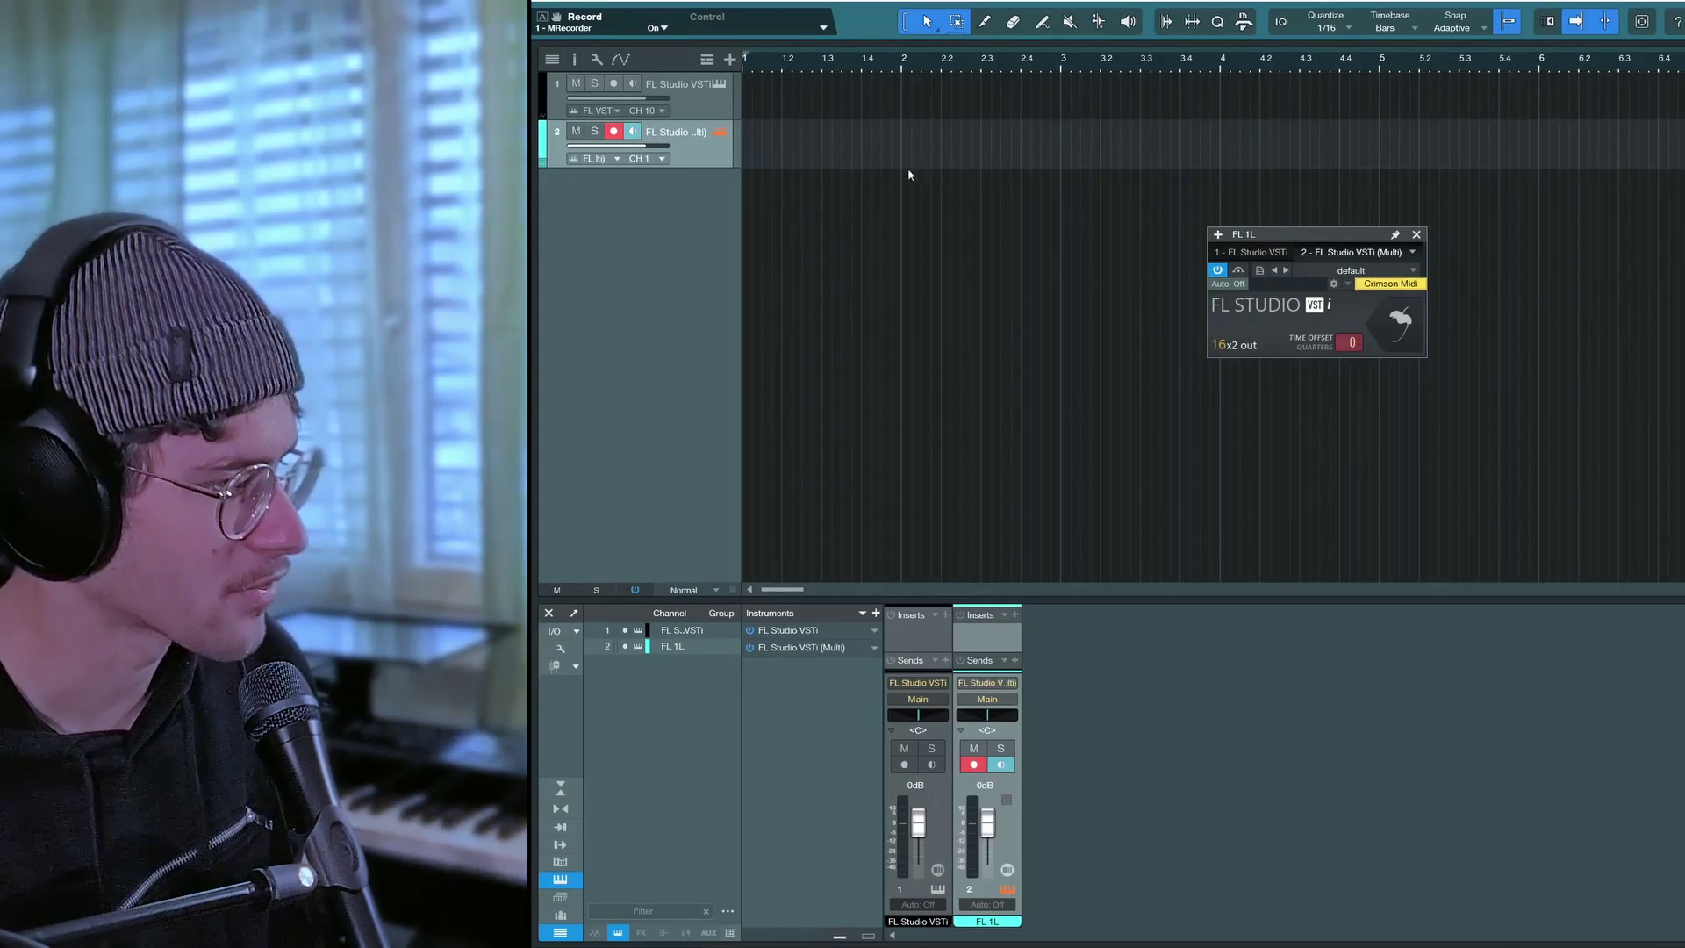
left_click(697, 100)
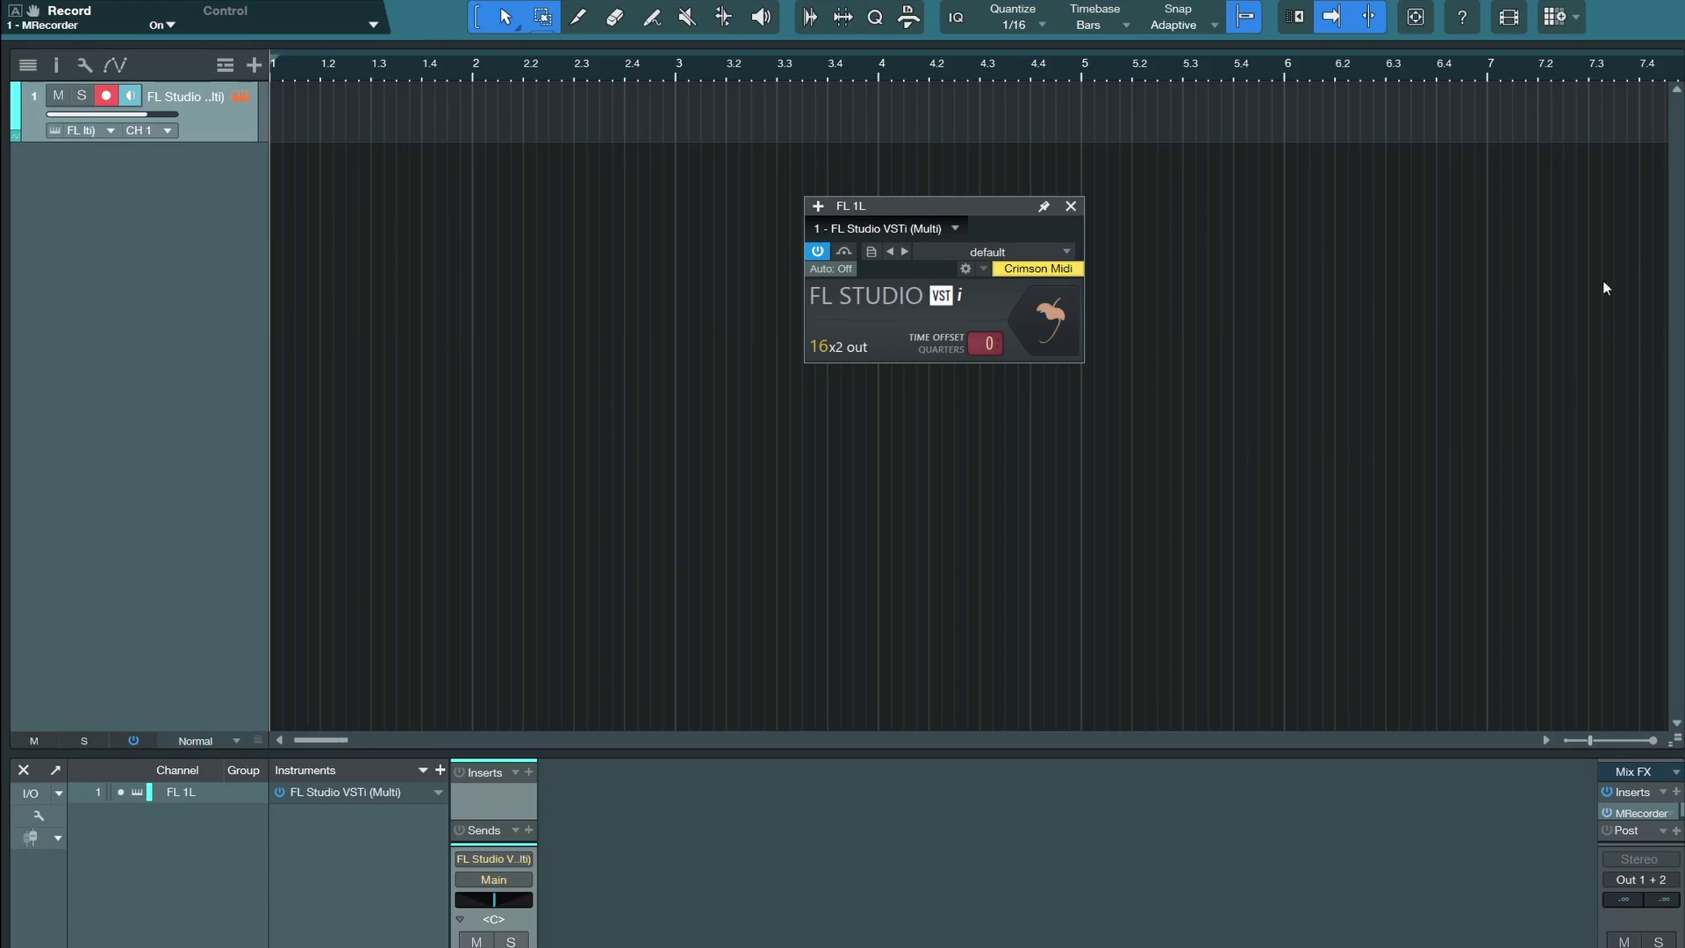
- Duplicate the FL Studio VSTi (Multi) track repeatedly to get eight tracks sharing the same instrument
right_click(209, 118)
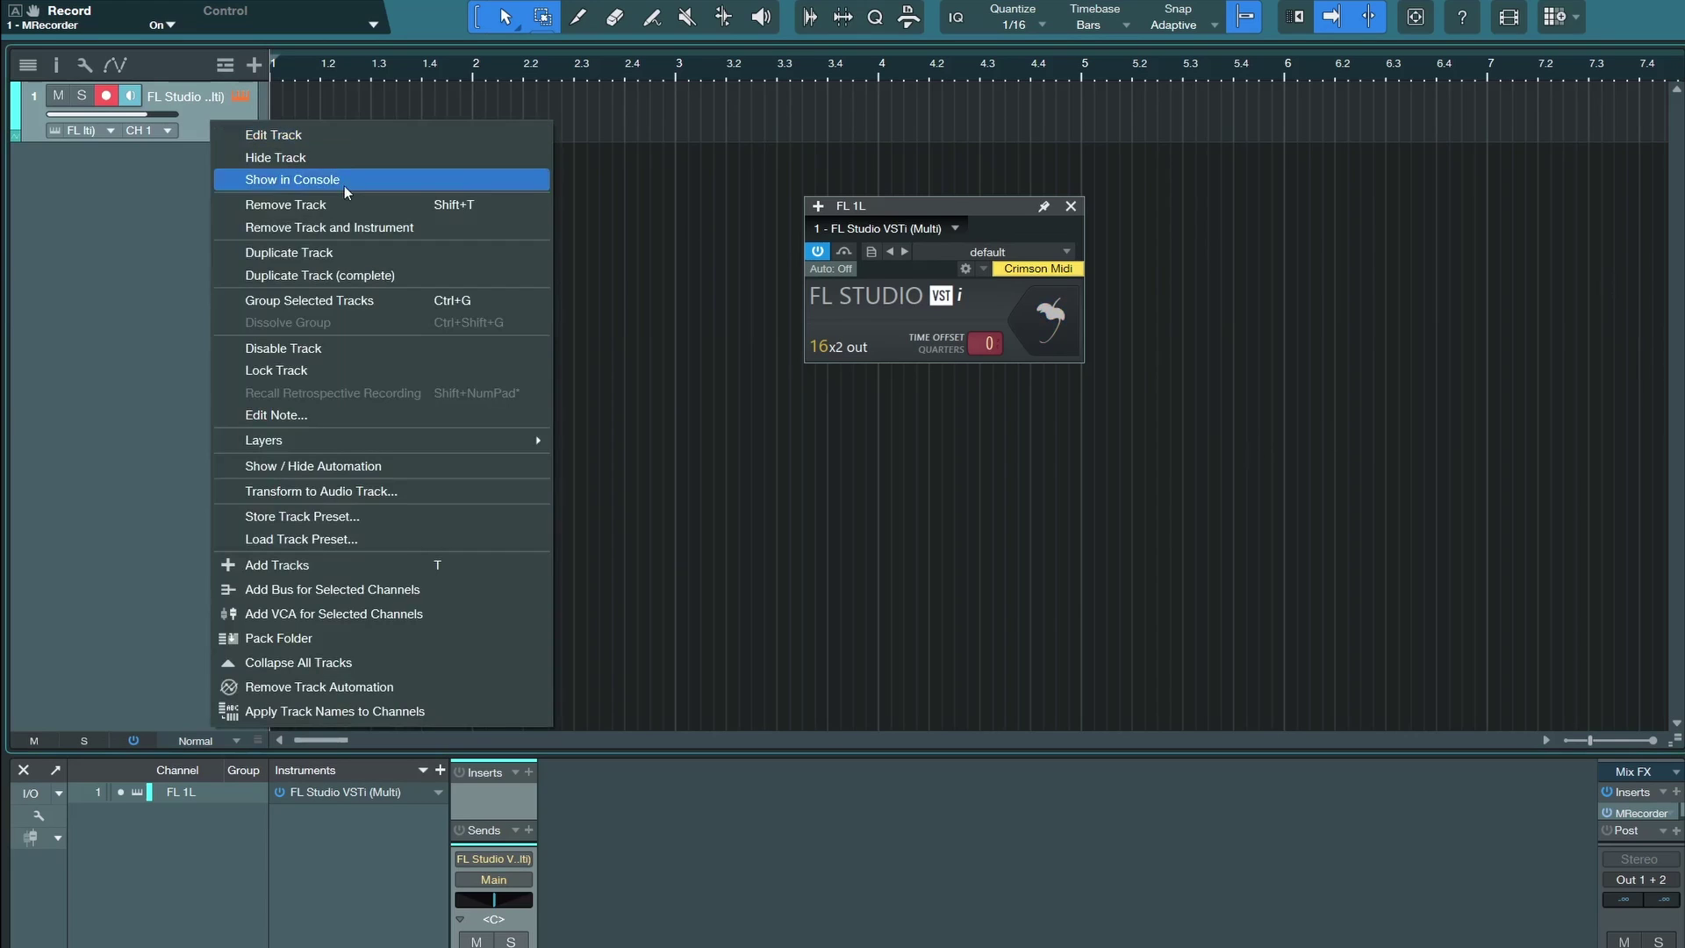
left_click(342, 261)
right_click(219, 126)
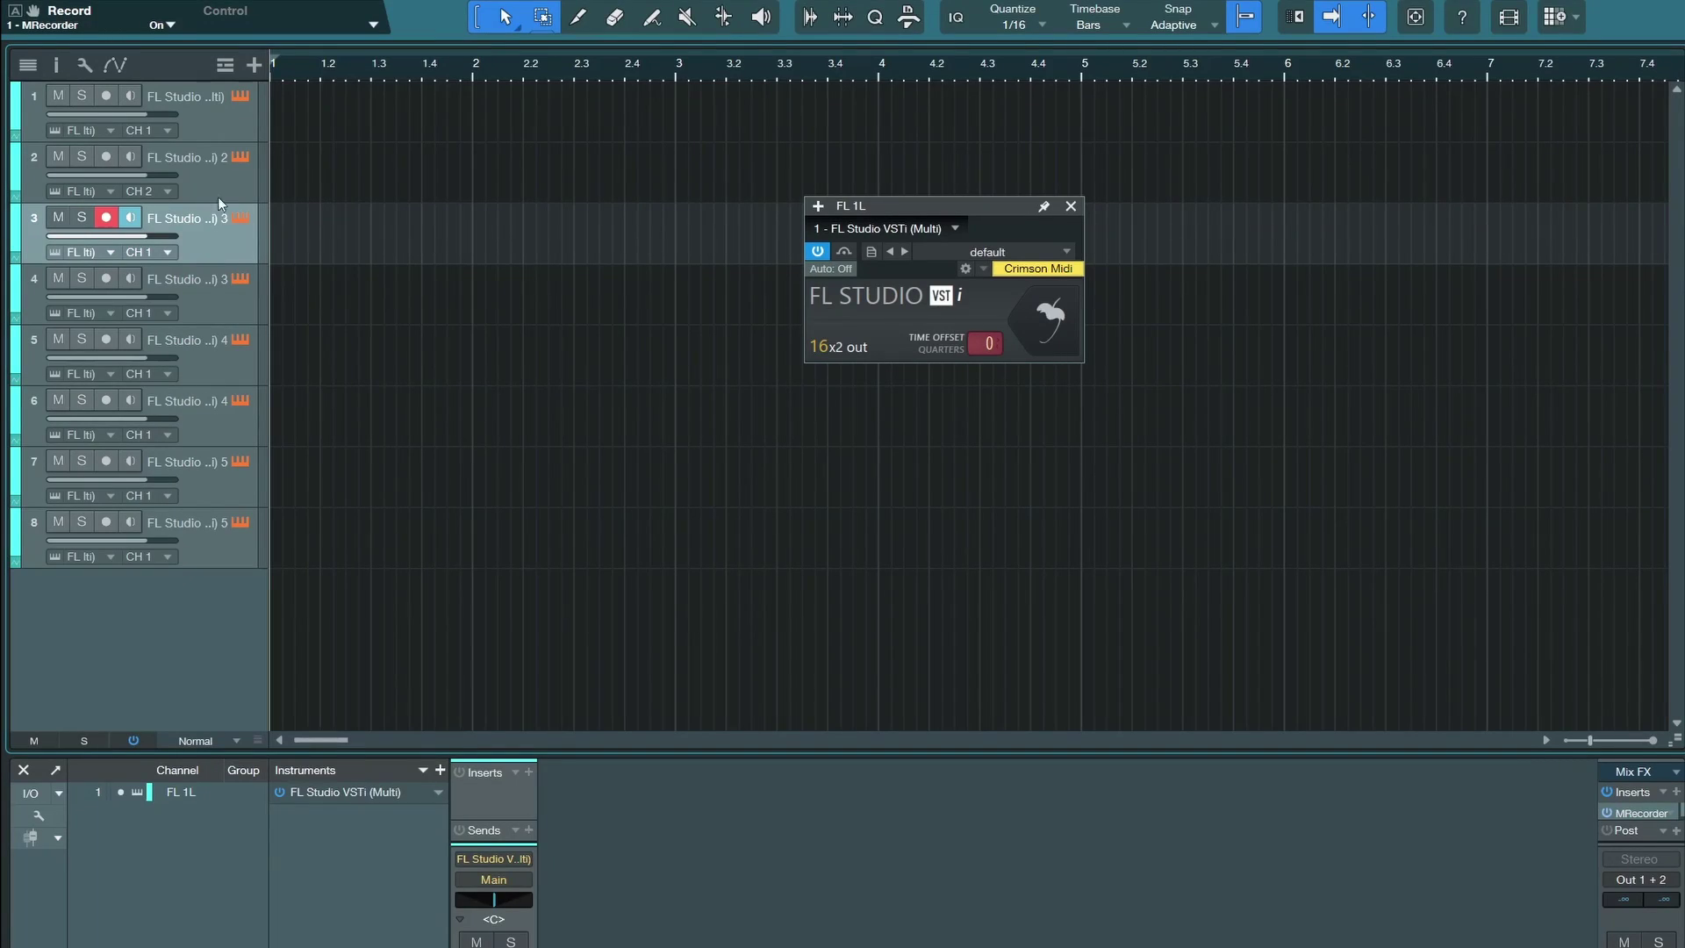
- Set the MIDI channels of tracks 3 to 8 to CH 3 through CH 8, matching each track number
left_click(163, 252)
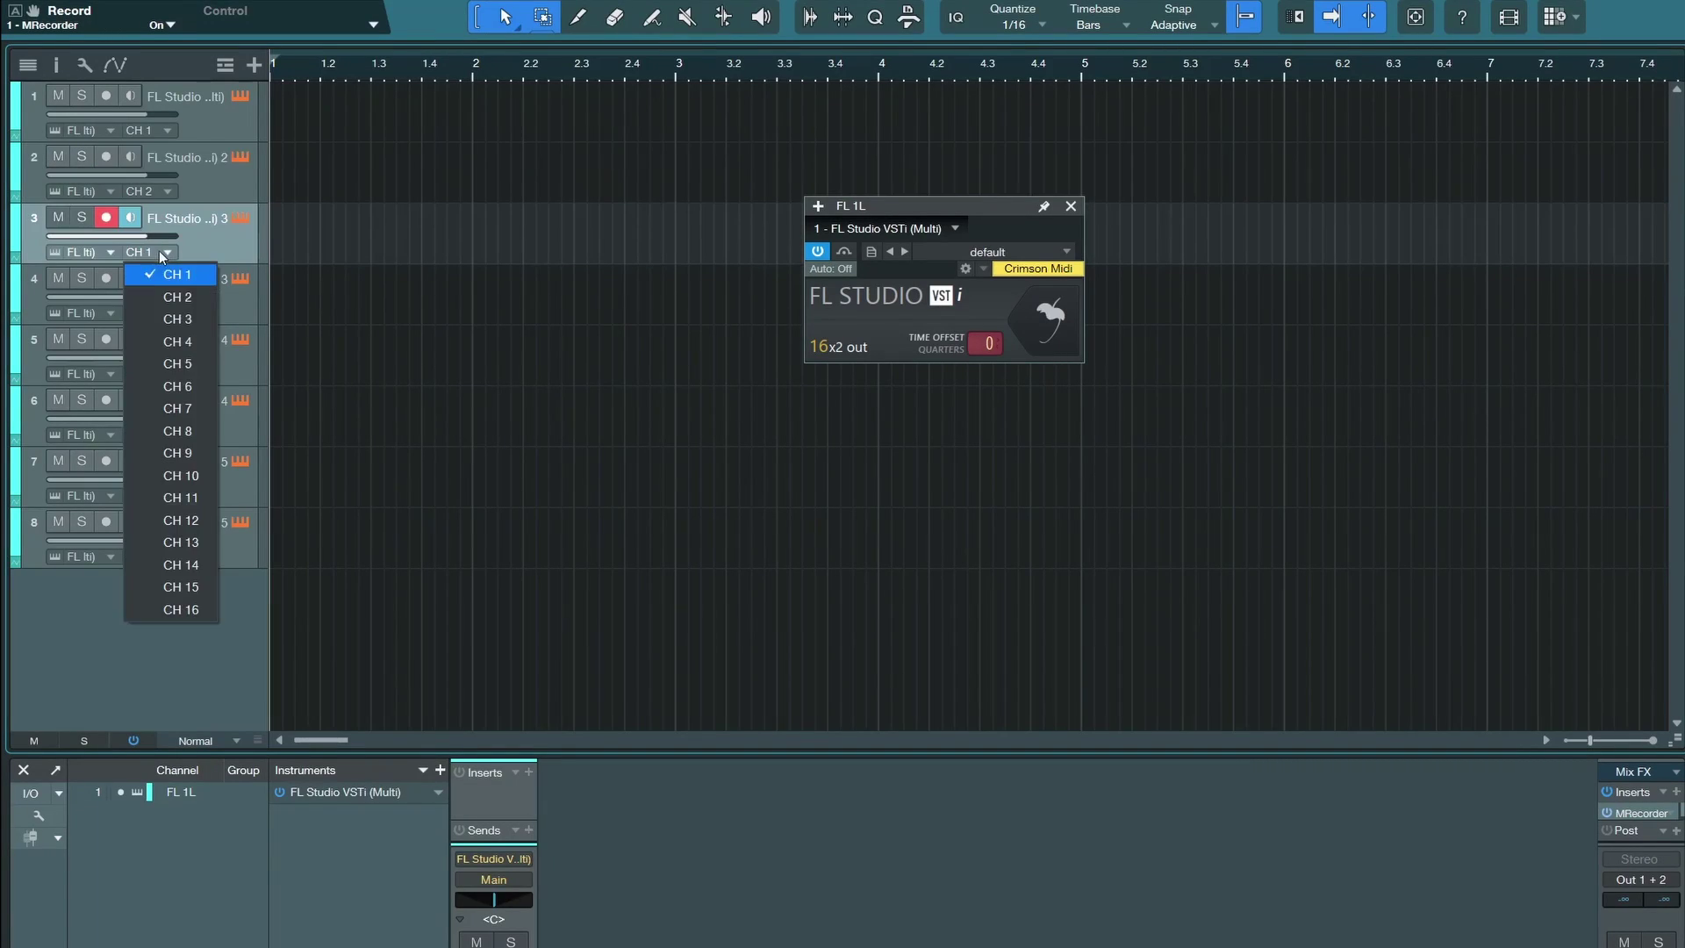
left_click(175, 319)
left_click(167, 313)
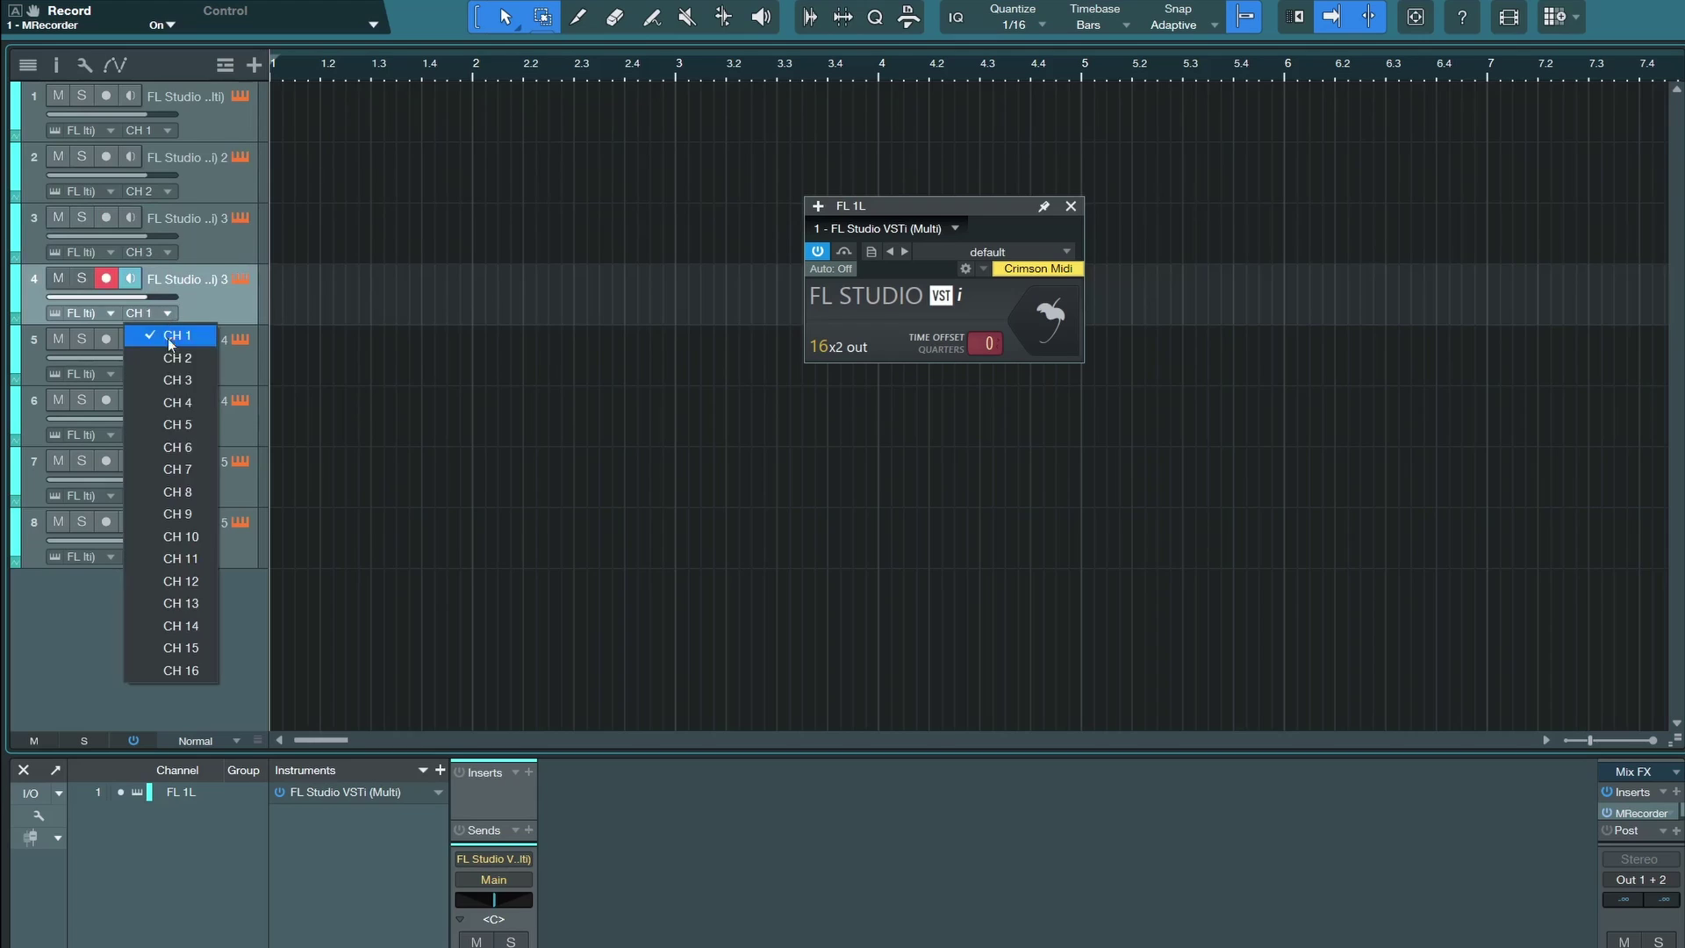
left_click(175, 381)
left_click(142, 314)
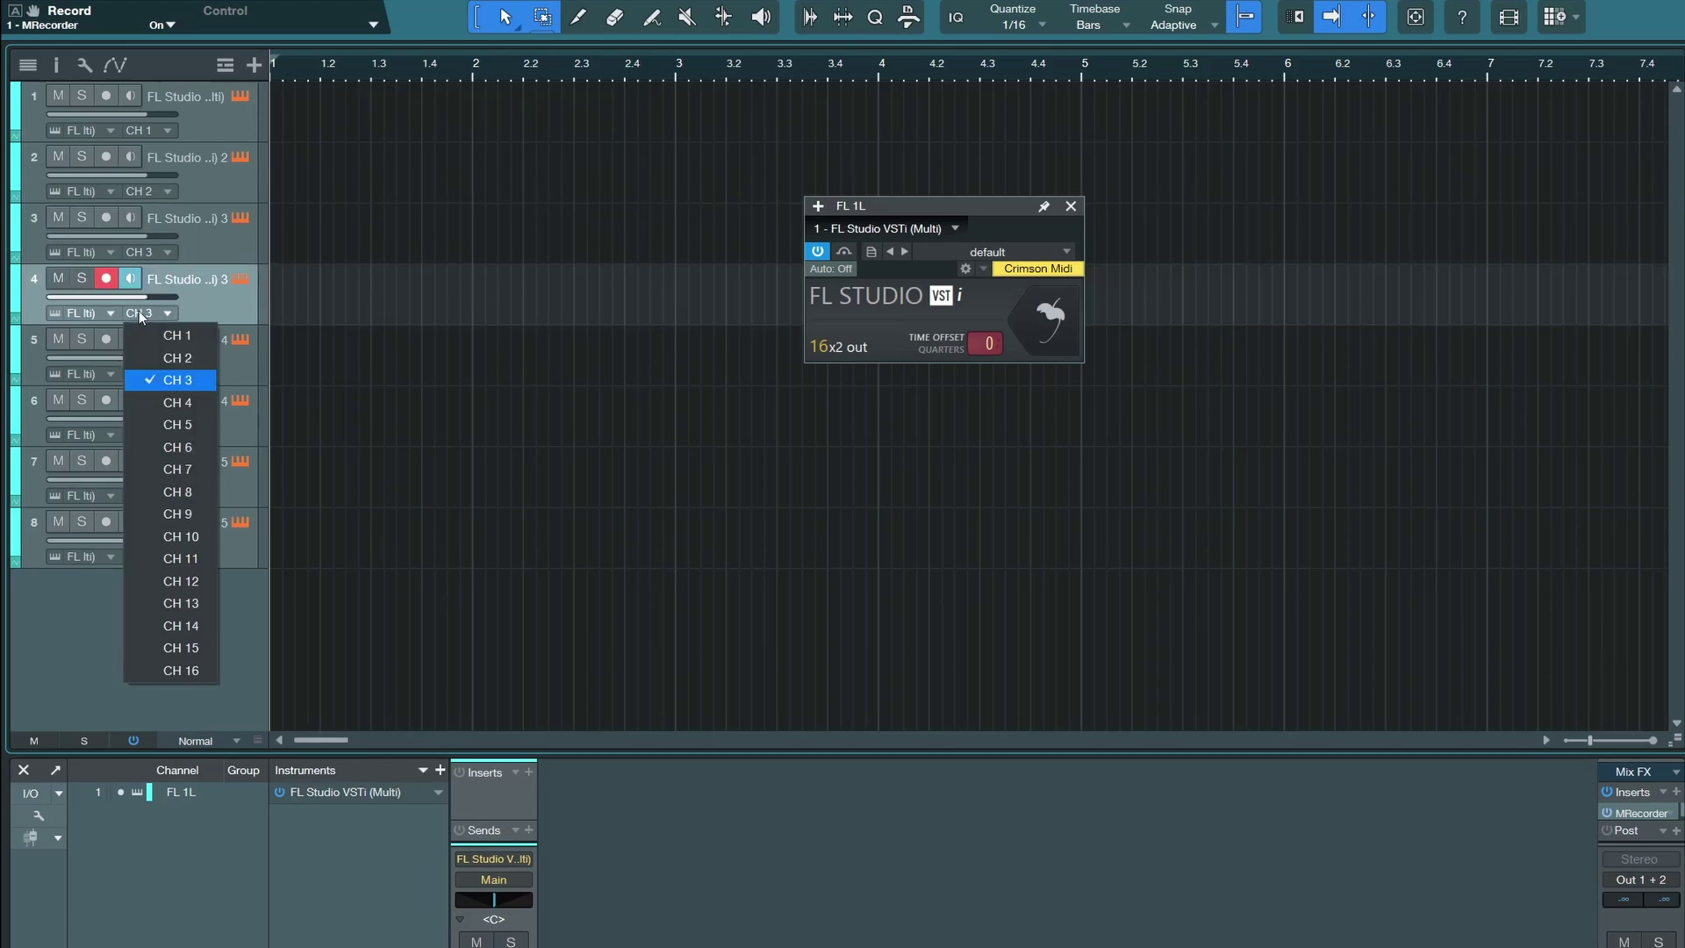
left_click(184, 401)
left_click(168, 558)
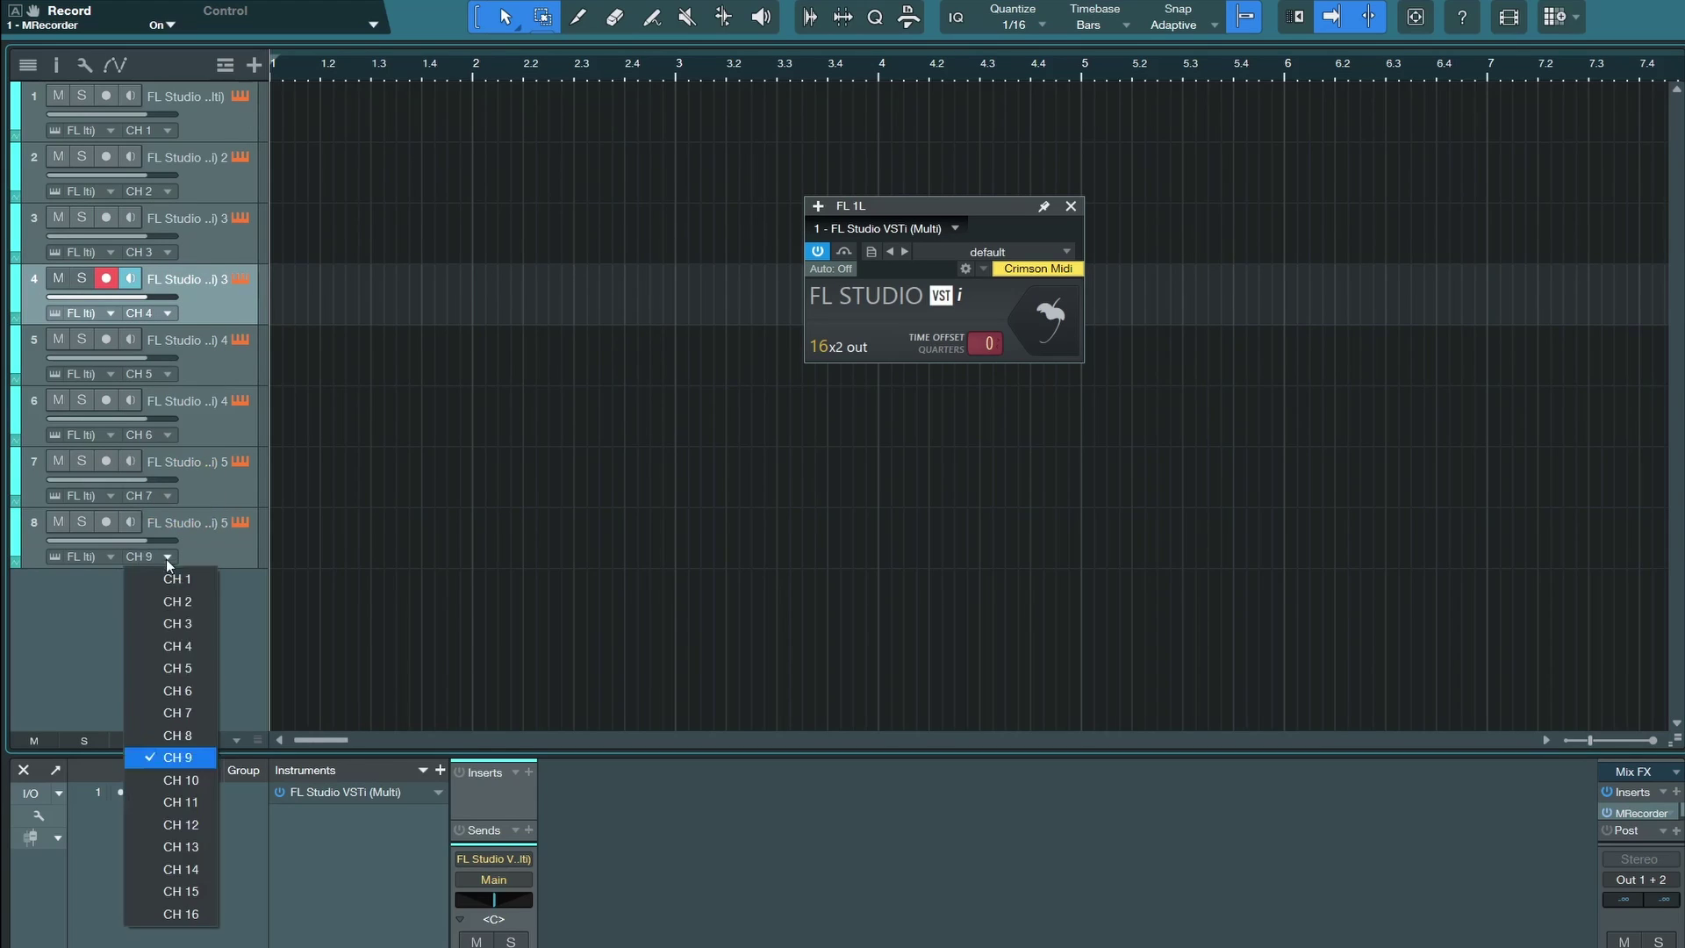
left_click(175, 738)
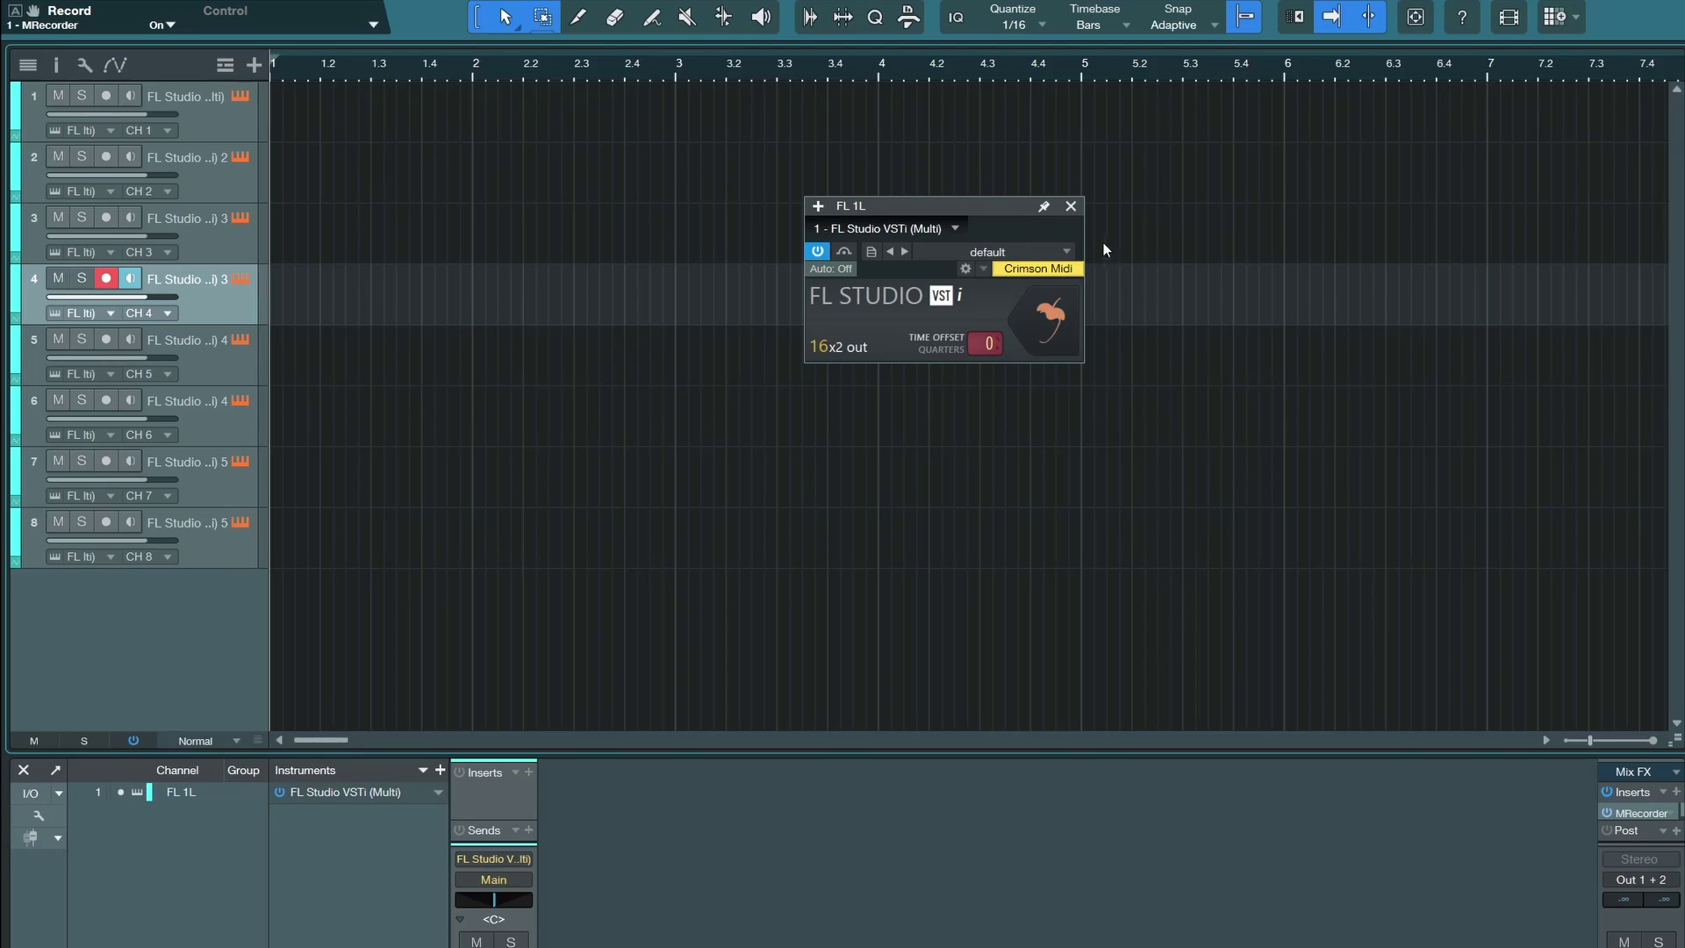
- Close the plug-in window and audition tracks 1 to 4 one after another
left_click(1071, 205)
left_click(196, 117)
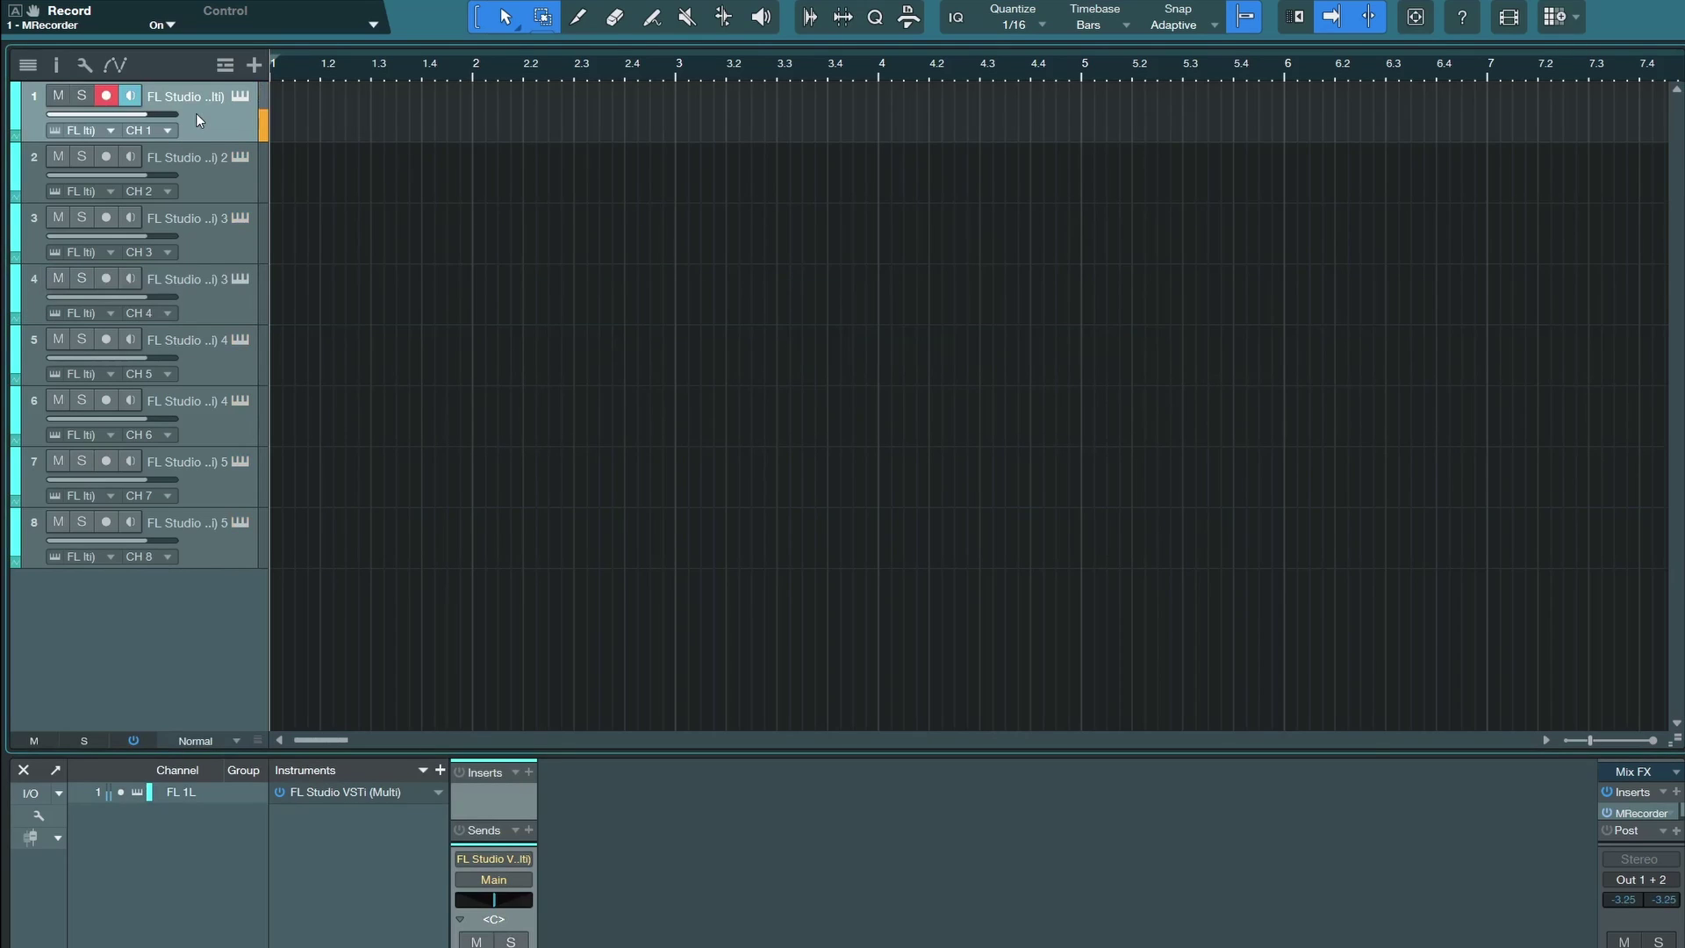
left_click(207, 182)
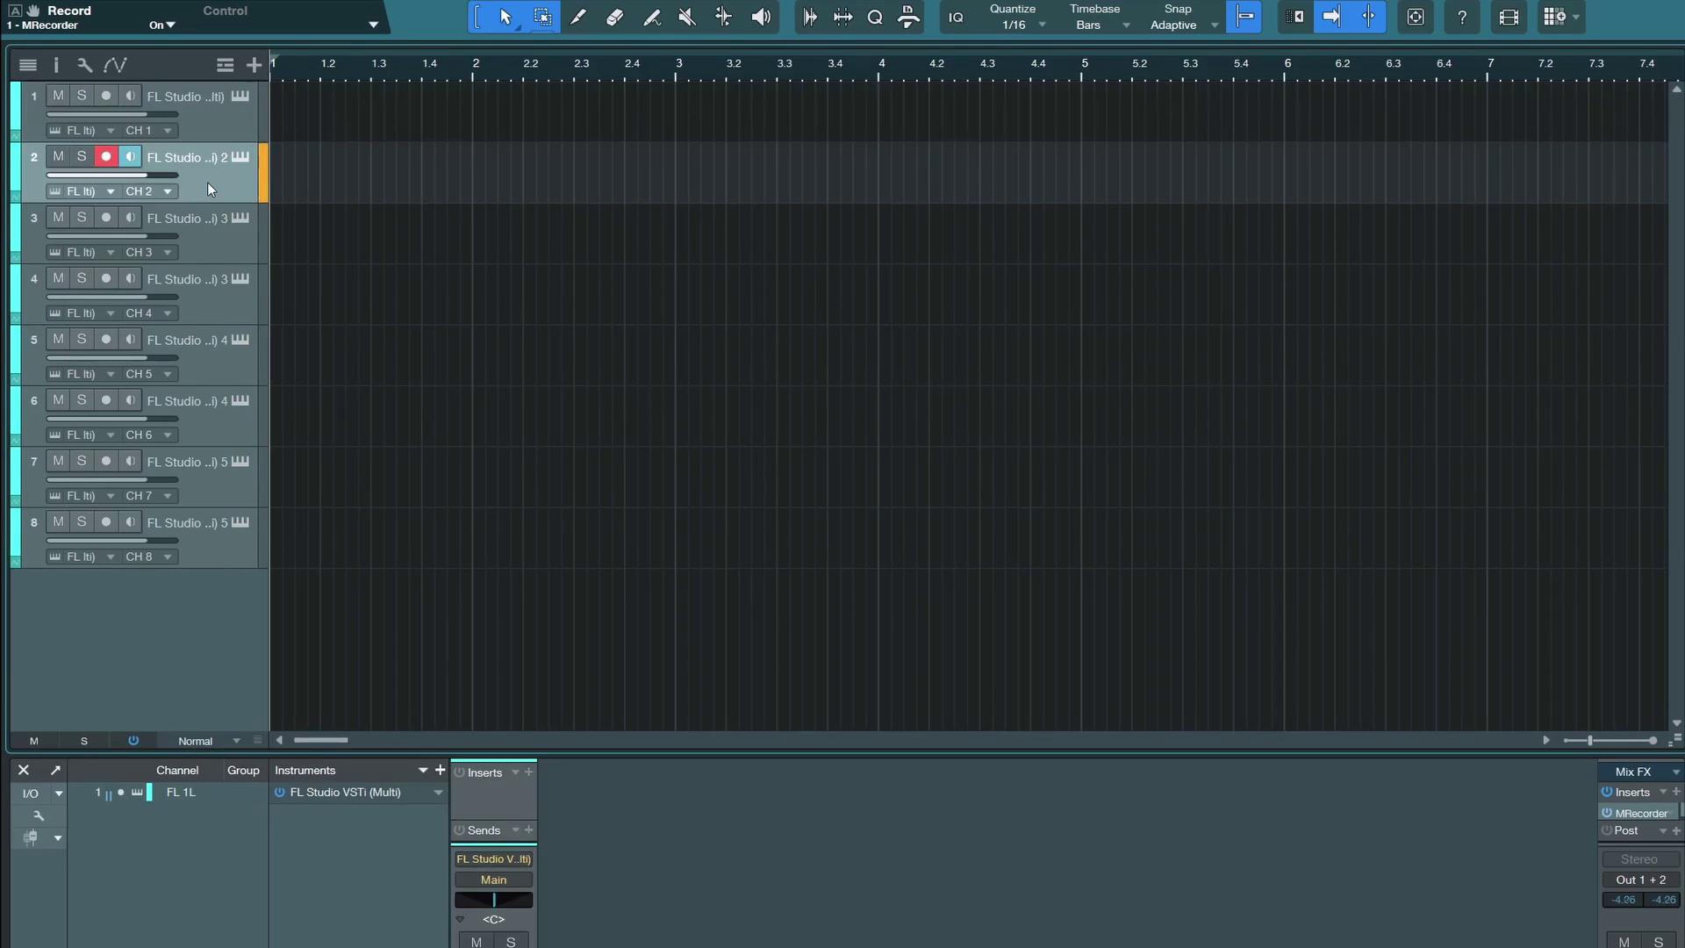
left_click(214, 231)
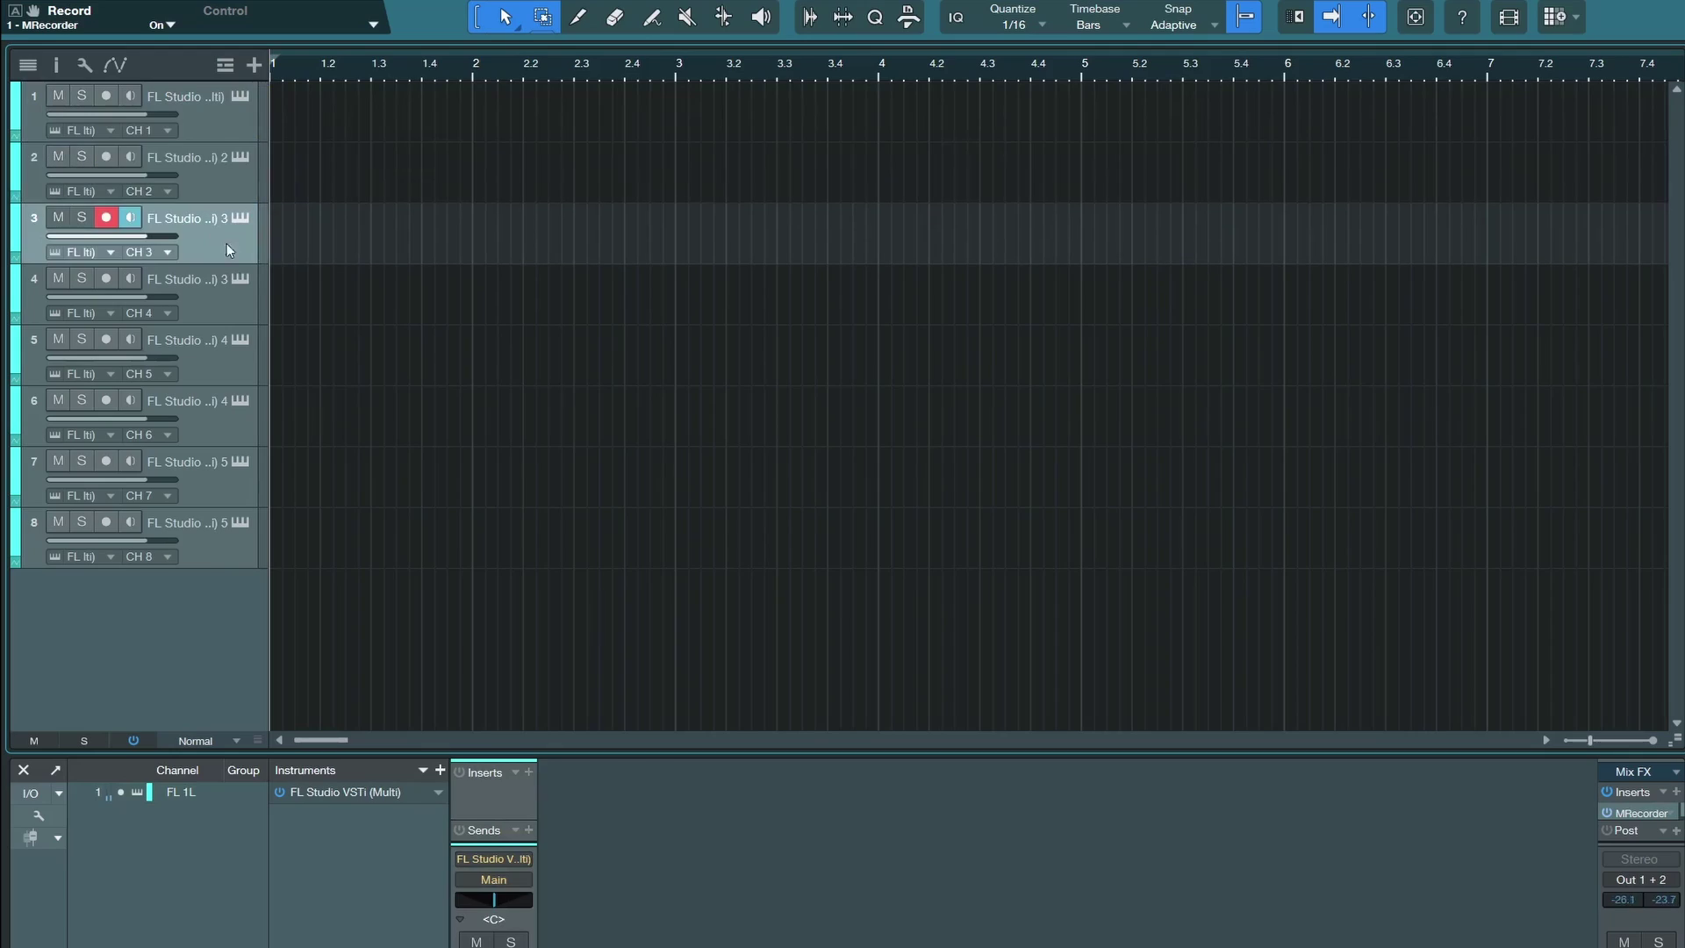
left_click(230, 291)
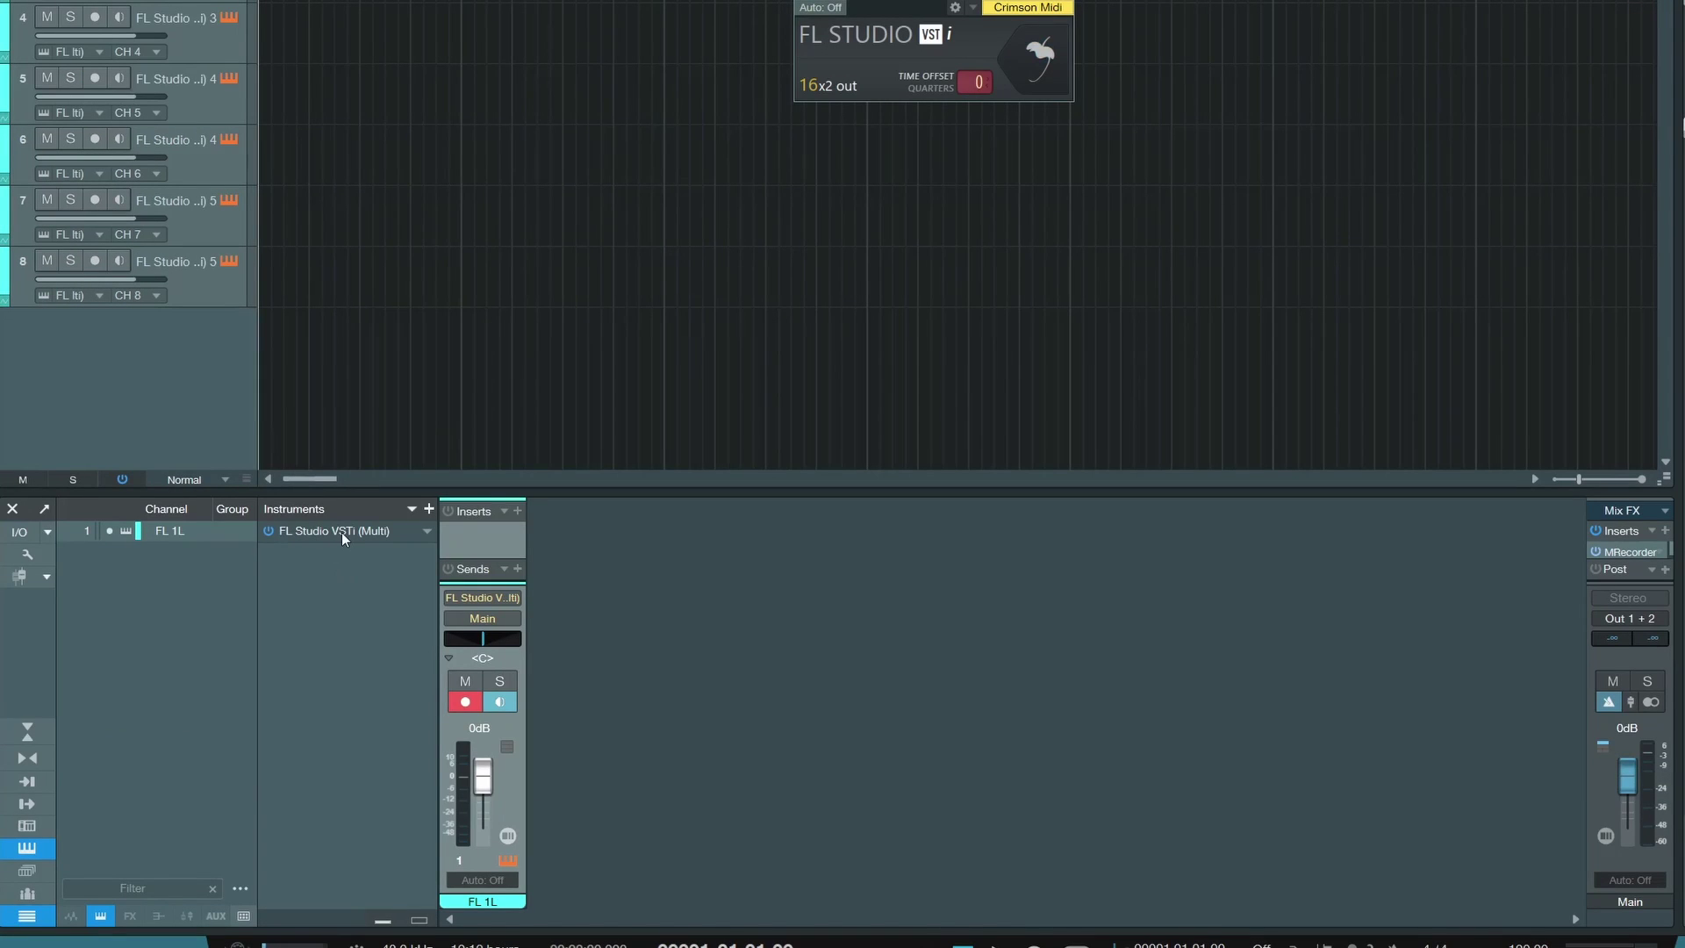
- Expand the FL Studio VSTi (Multi) outputs in the console and enable FL 2L through FL 8L
left_click(341, 533)
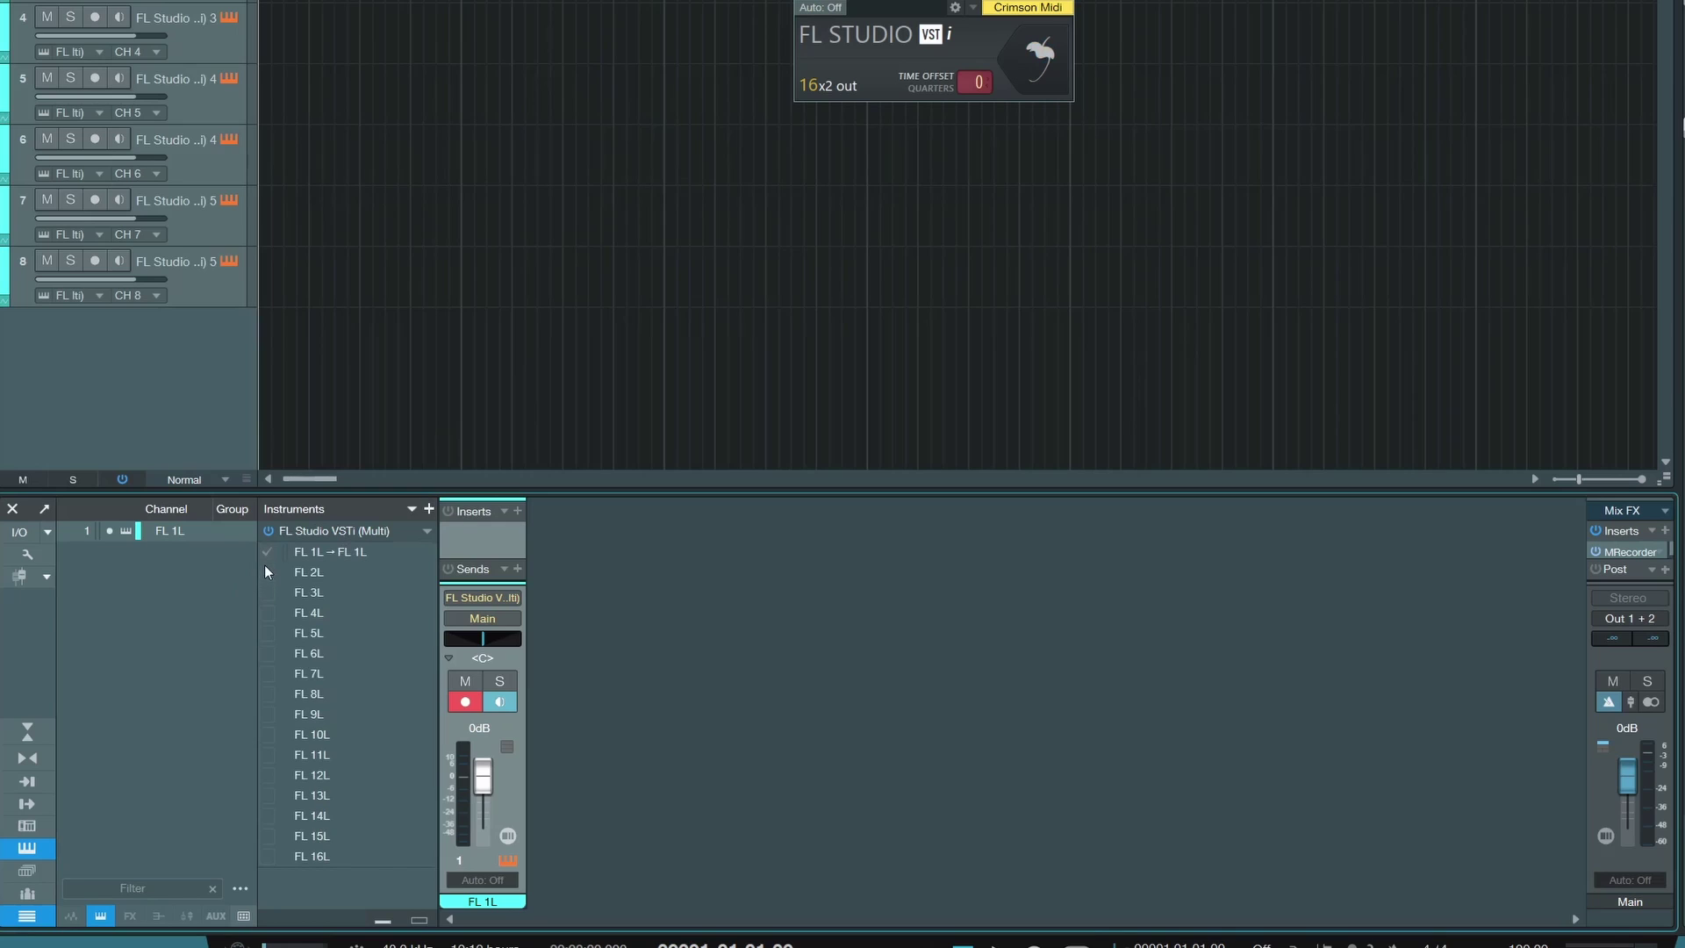
left_click_drag(265, 565, 266, 726)
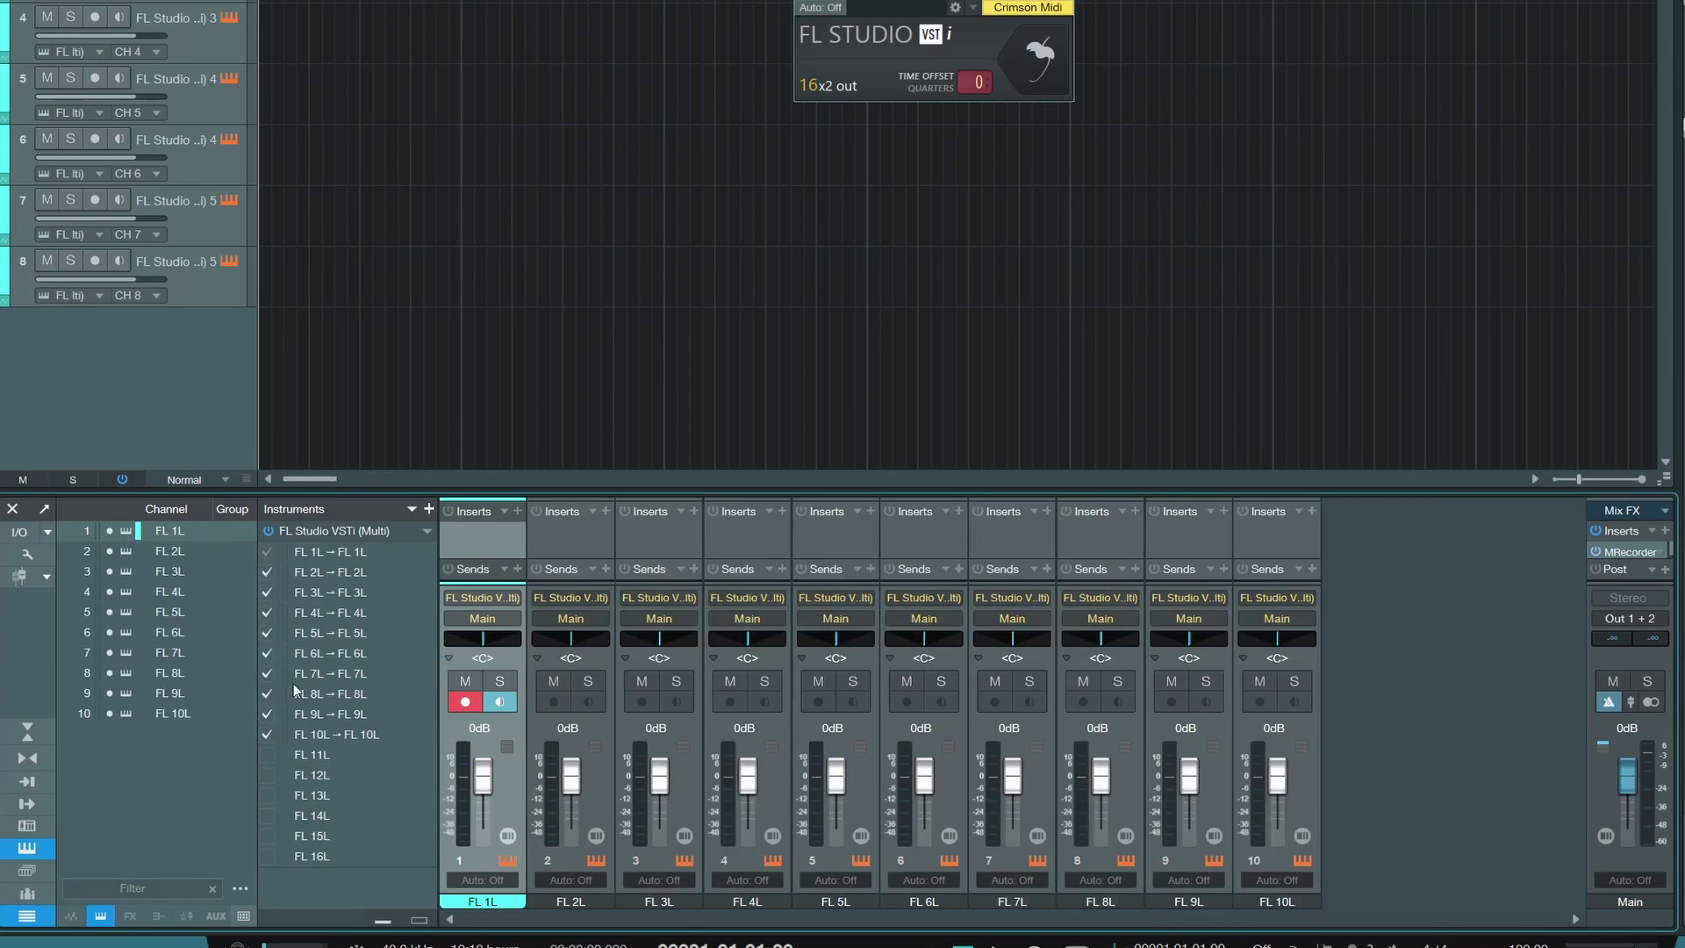
left_click_drag(265, 741, 266, 718)
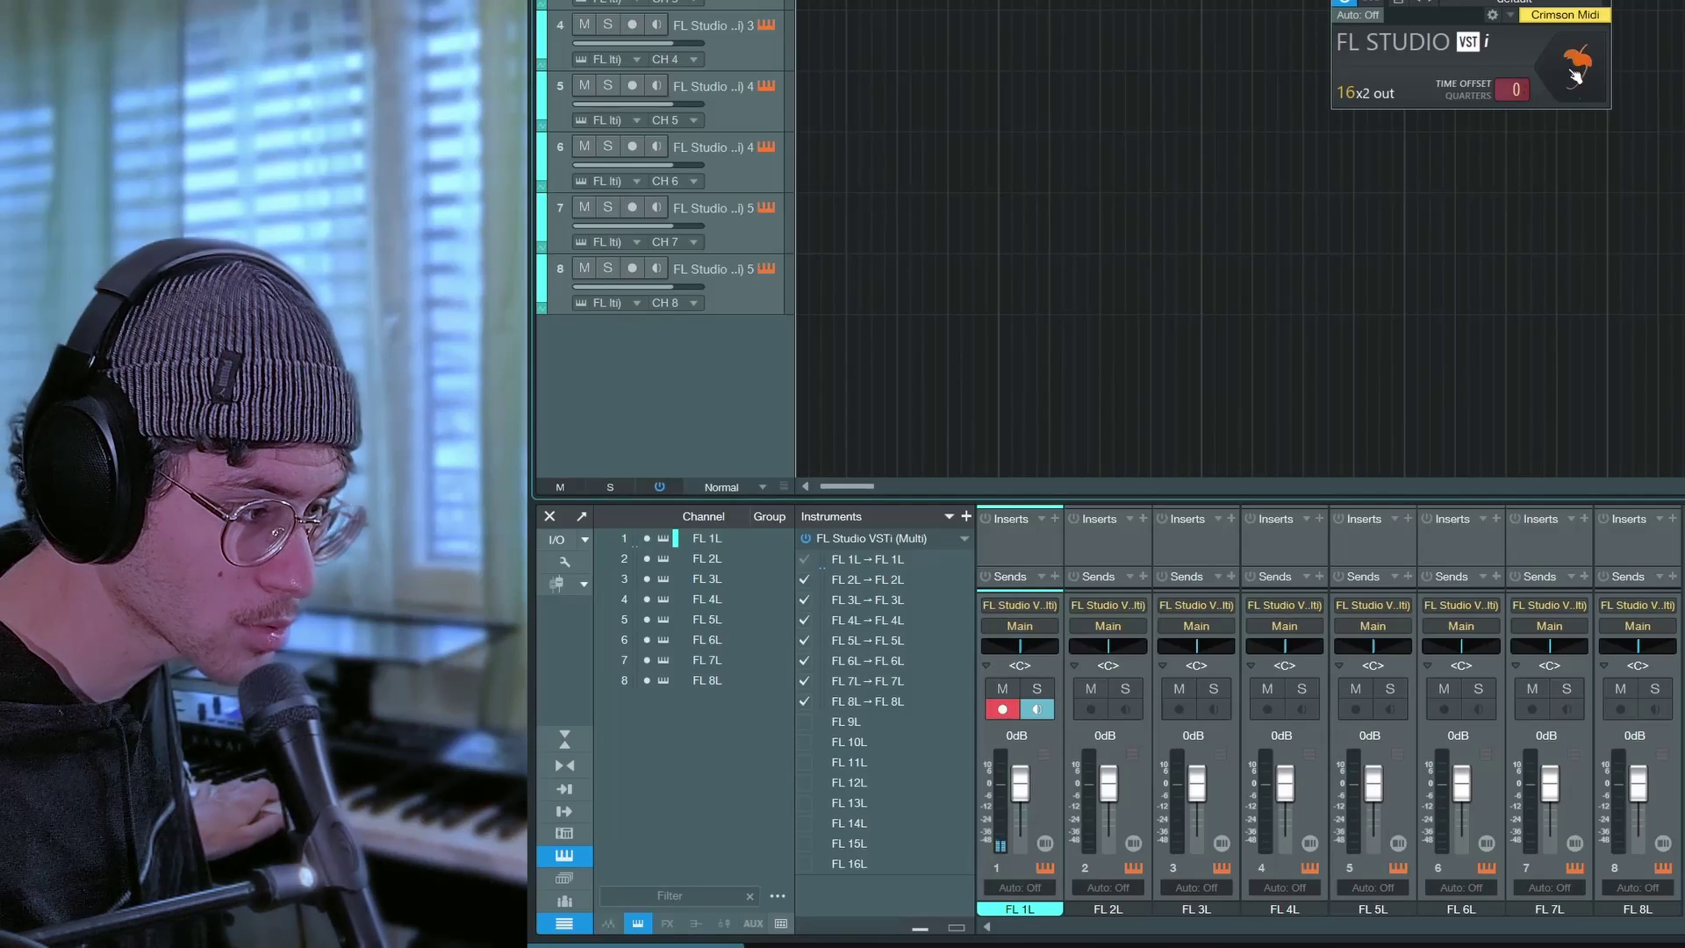
- Open the FL Studio interface and route the Basic mixer track's audio output to FL 1
left_click(1576, 76)
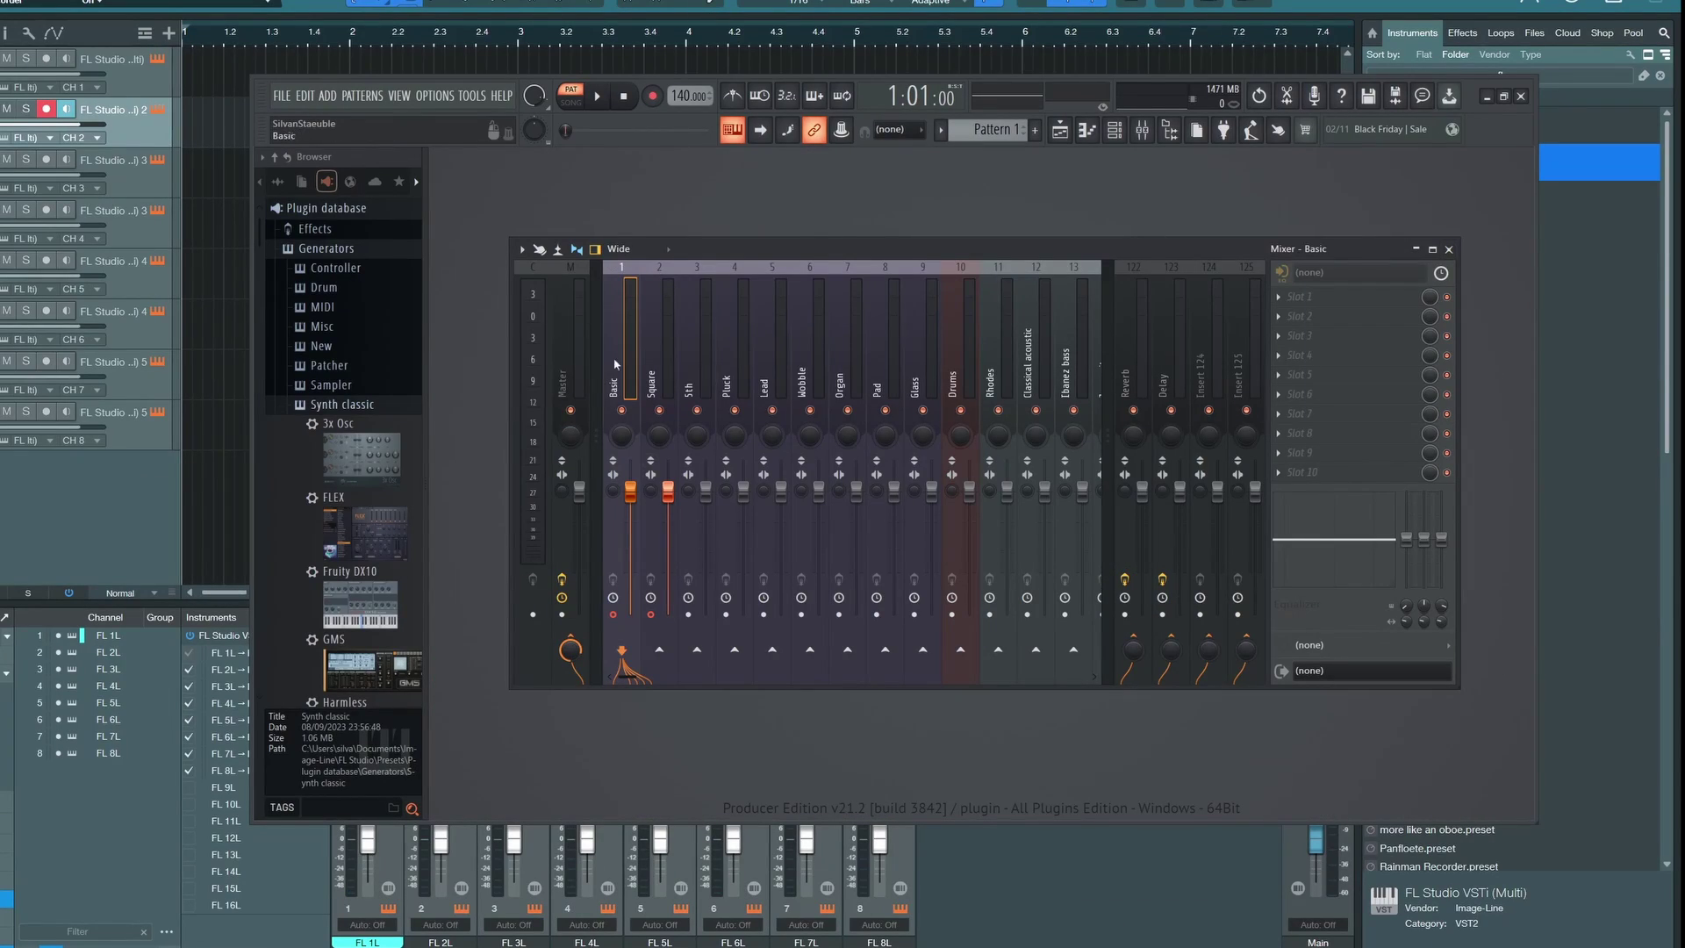
left_click(1359, 670)
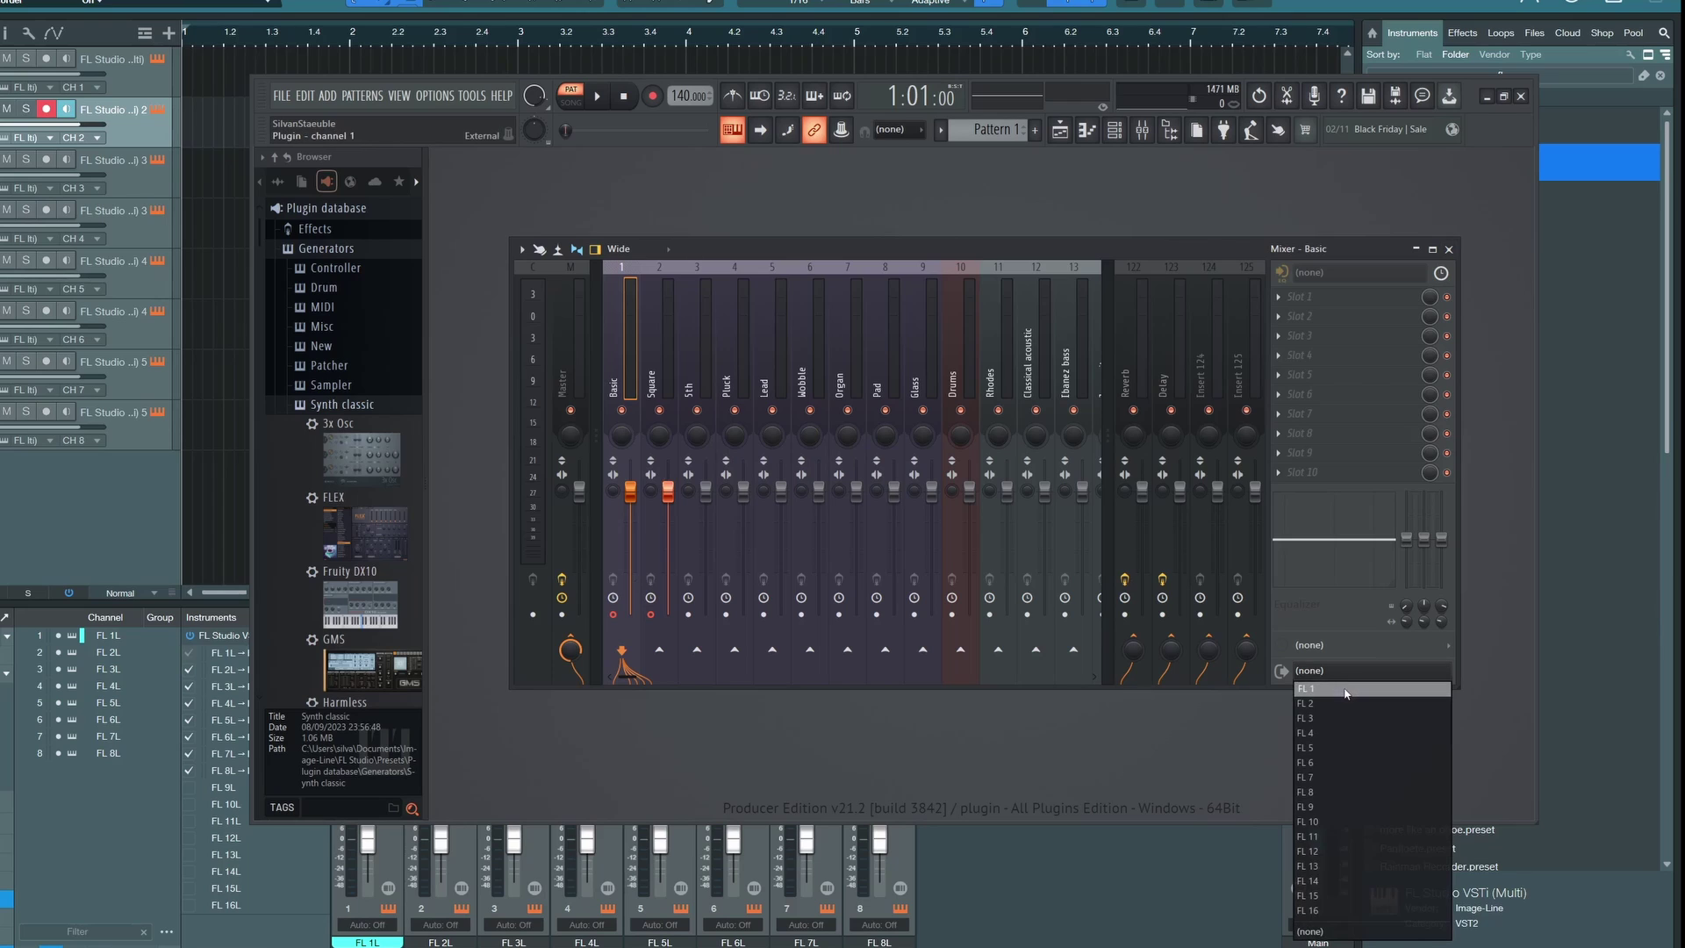
left_click(1344, 690)
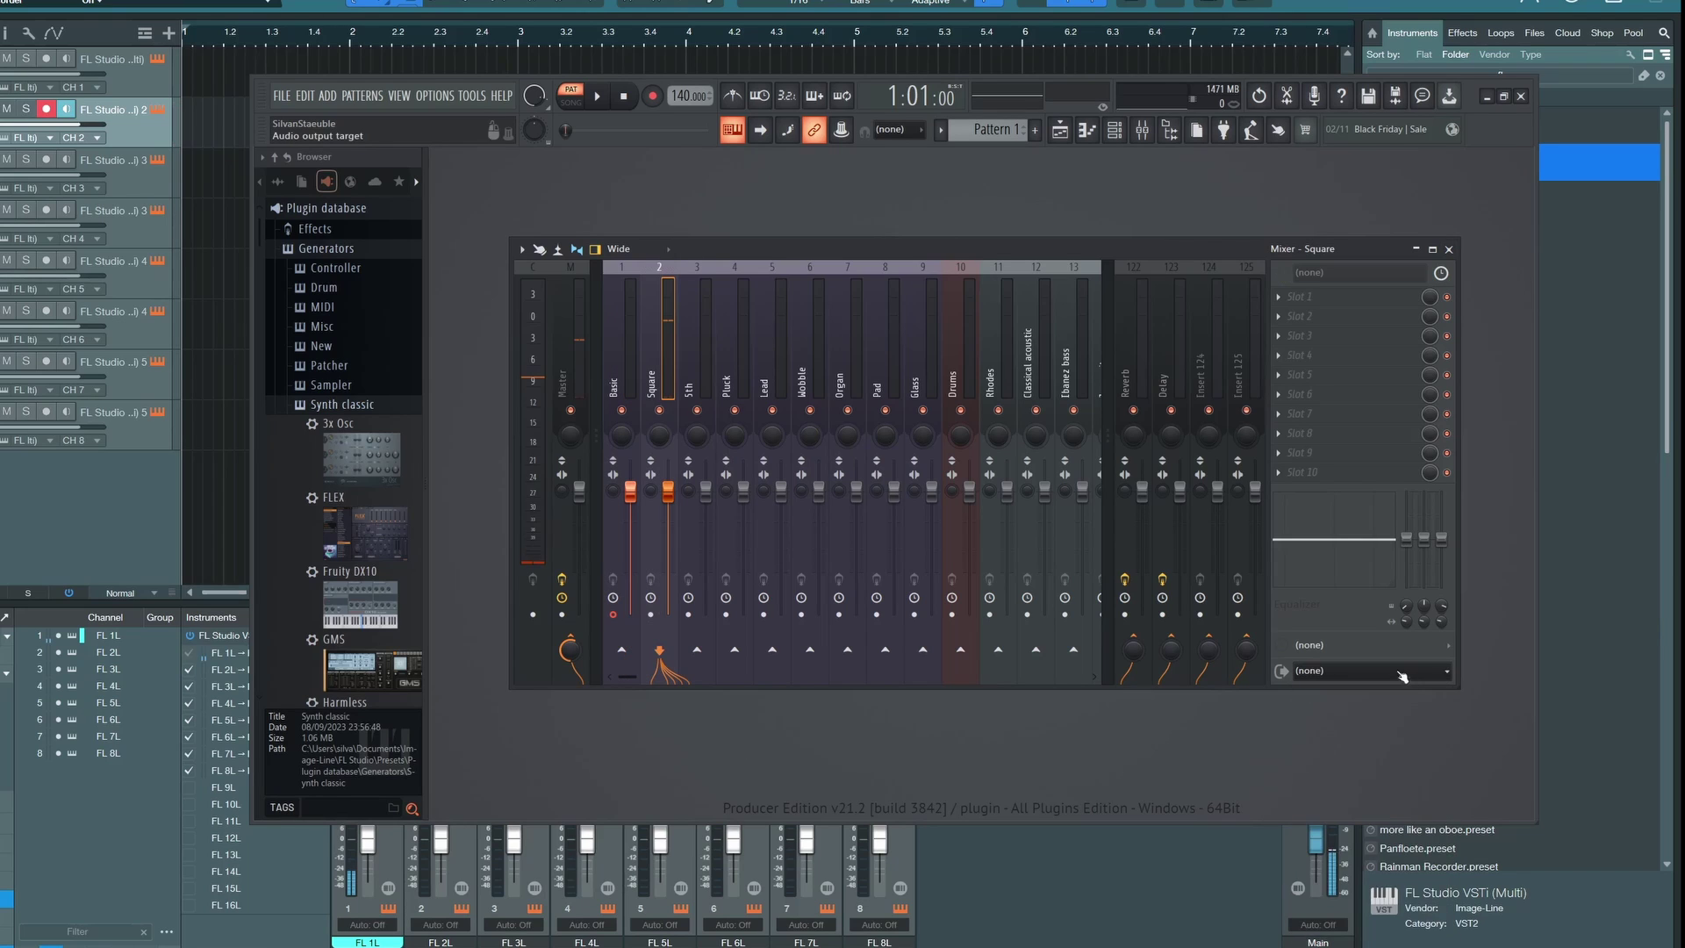
- Route the Square mixer track's audio output to FL 2 and pull the Master fader all the way down
left_click(1402, 673)
left_click(1366, 709)
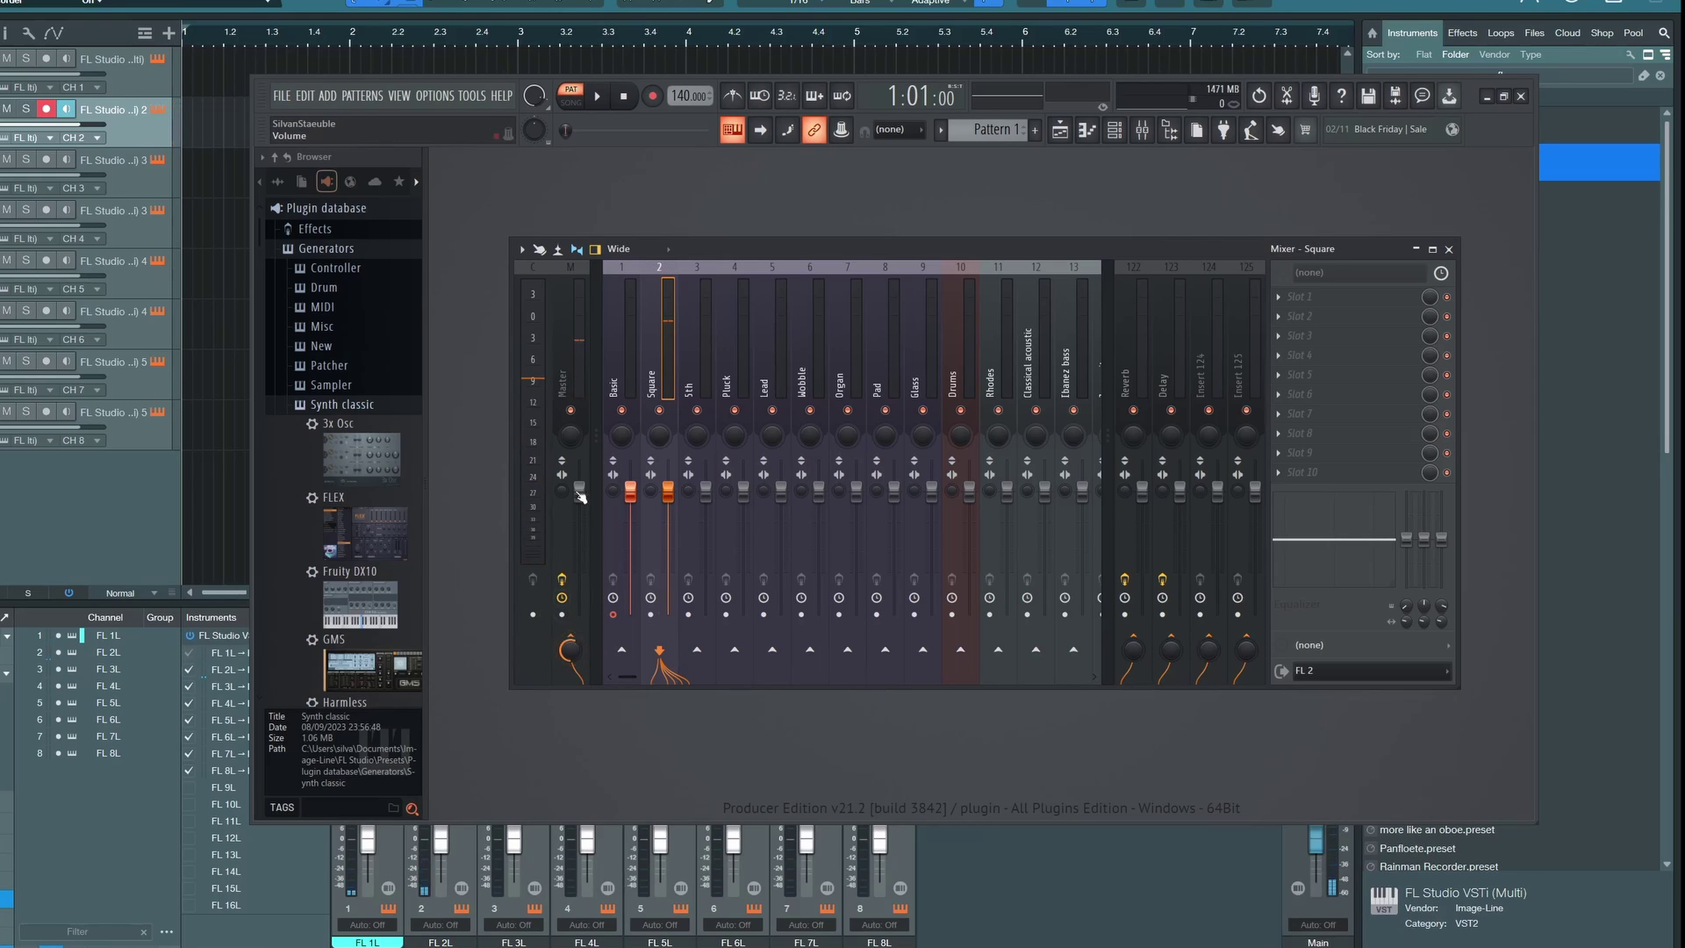
left_click_drag(579, 489, 579, 582)
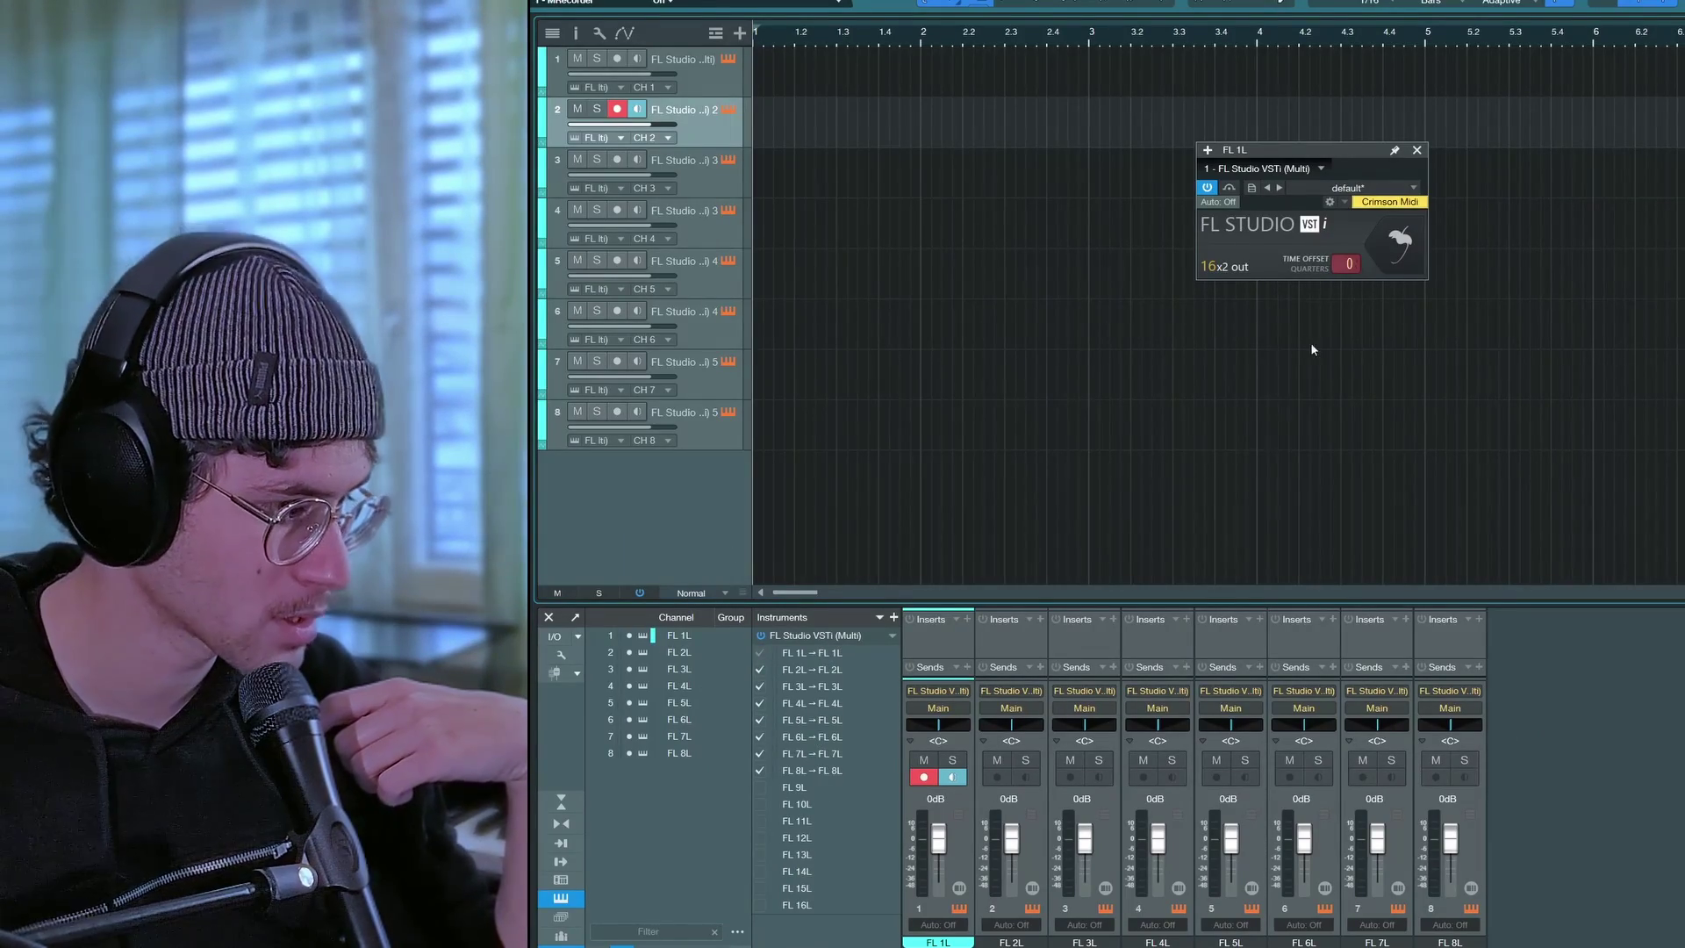
- Open the FL Studio interface again and arm the Square mixer track for disk recording
left_click(1395, 248)
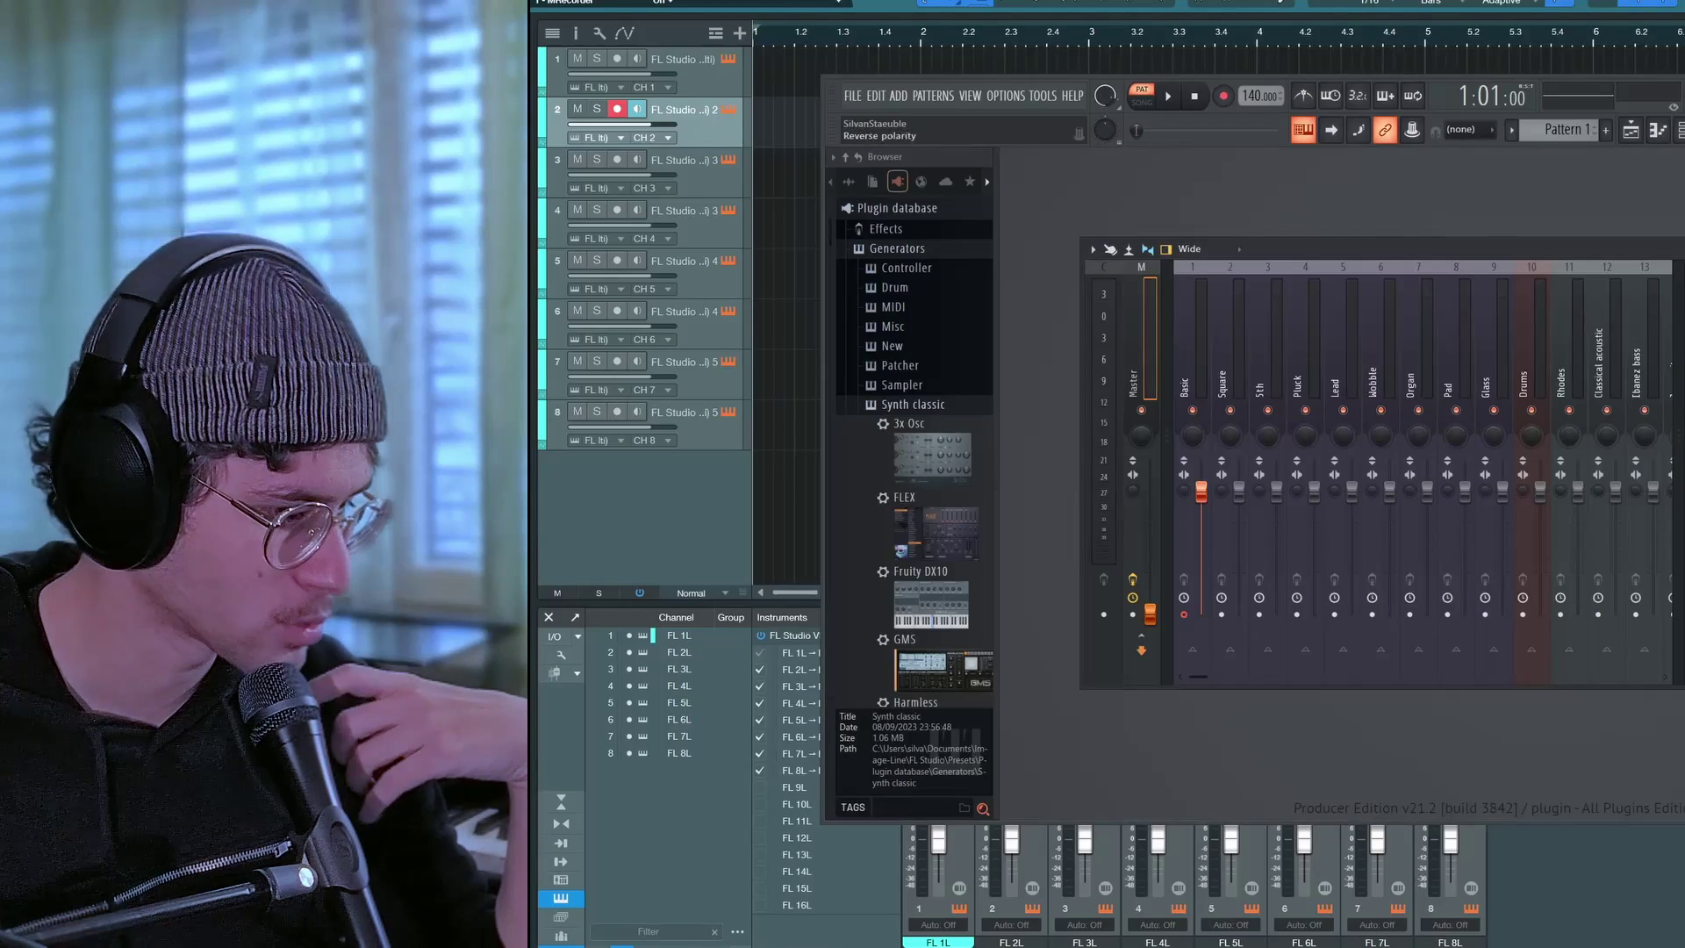
left_click(1185, 617)
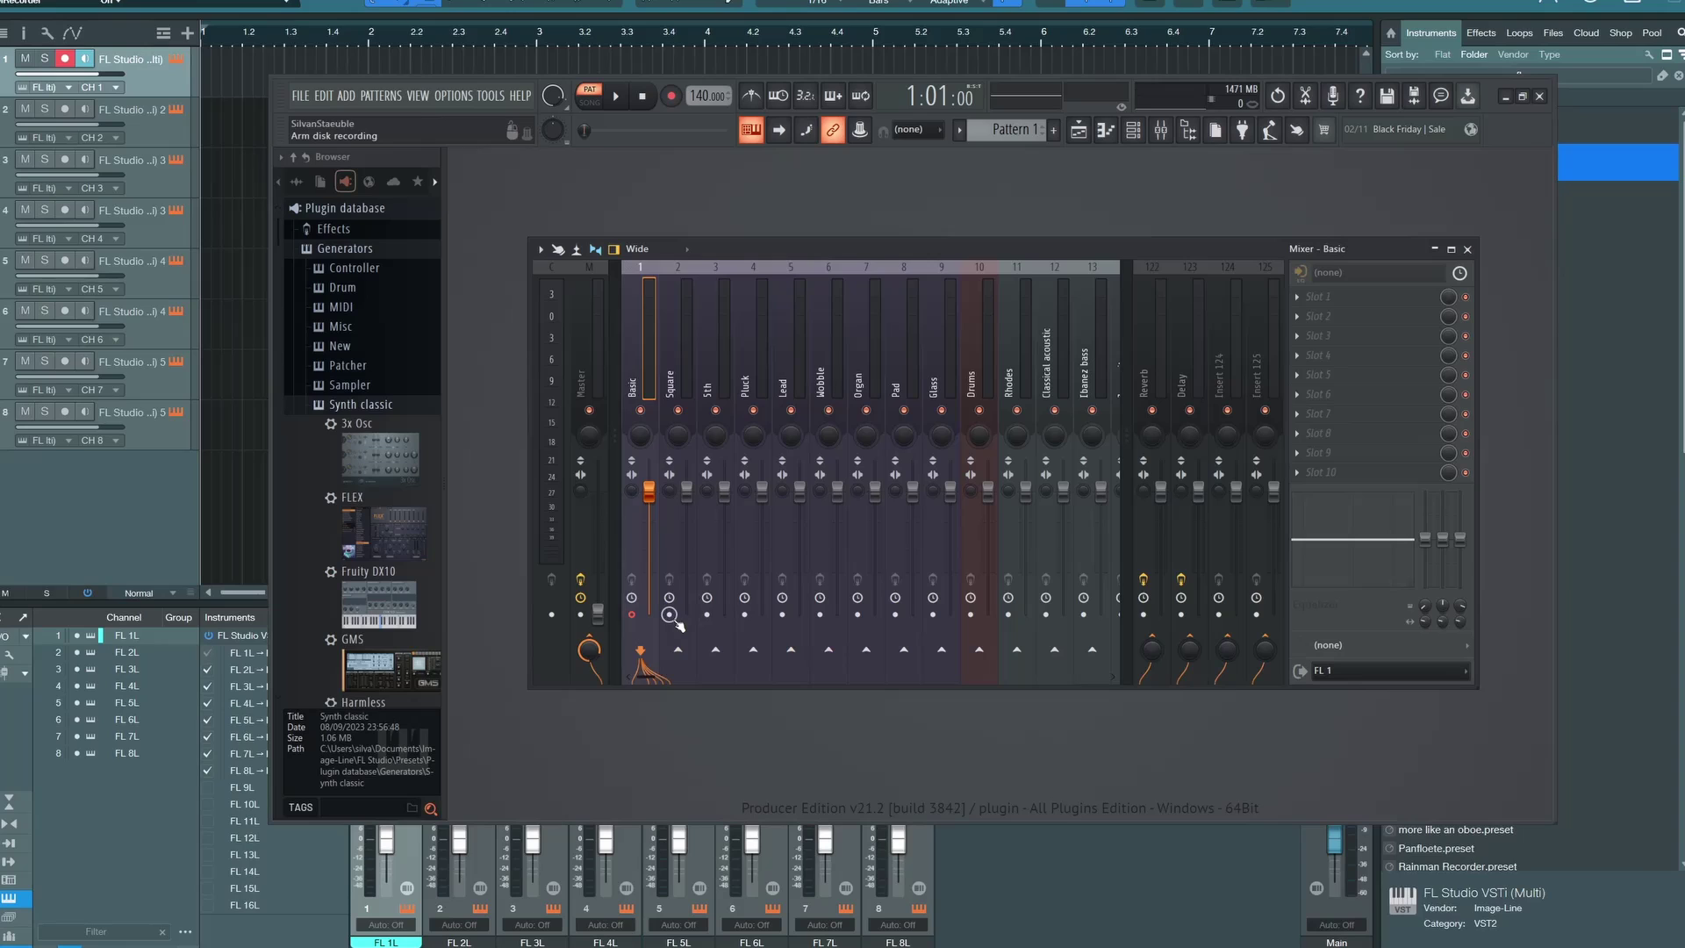
left_click(1223, 620)
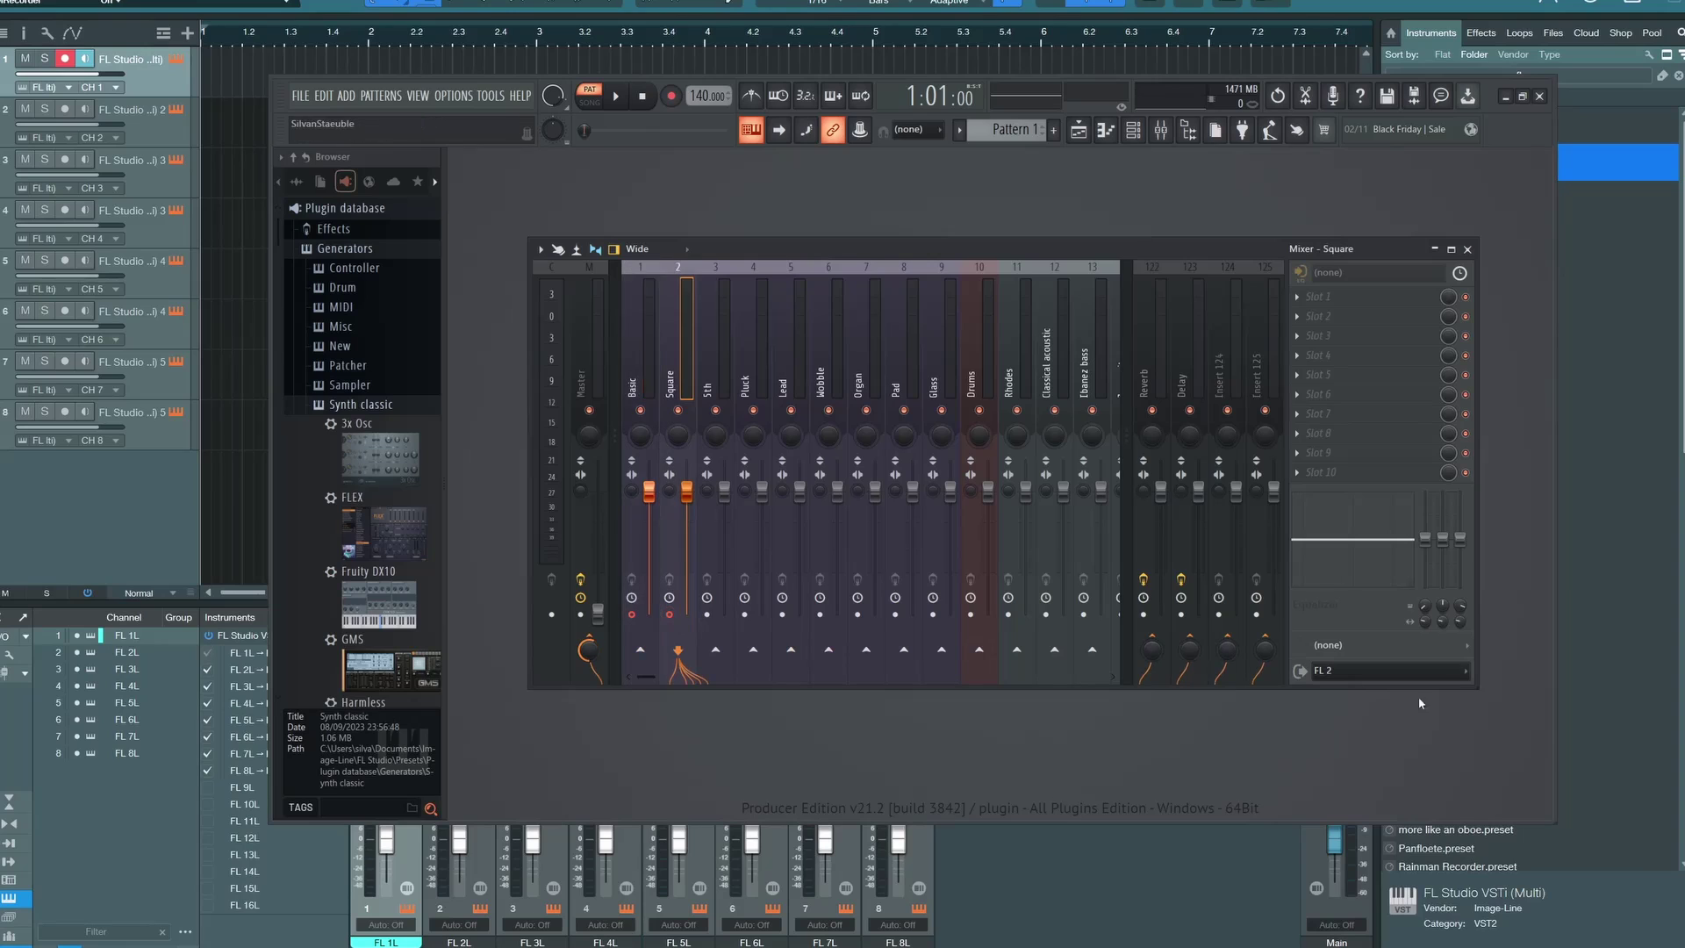
left_click(1382, 676)
- Arm the 5th, Pluck and Lead mixer tracks for disk recording and route them to FL 3, FL 4 and FL 5
left_click(707, 614)
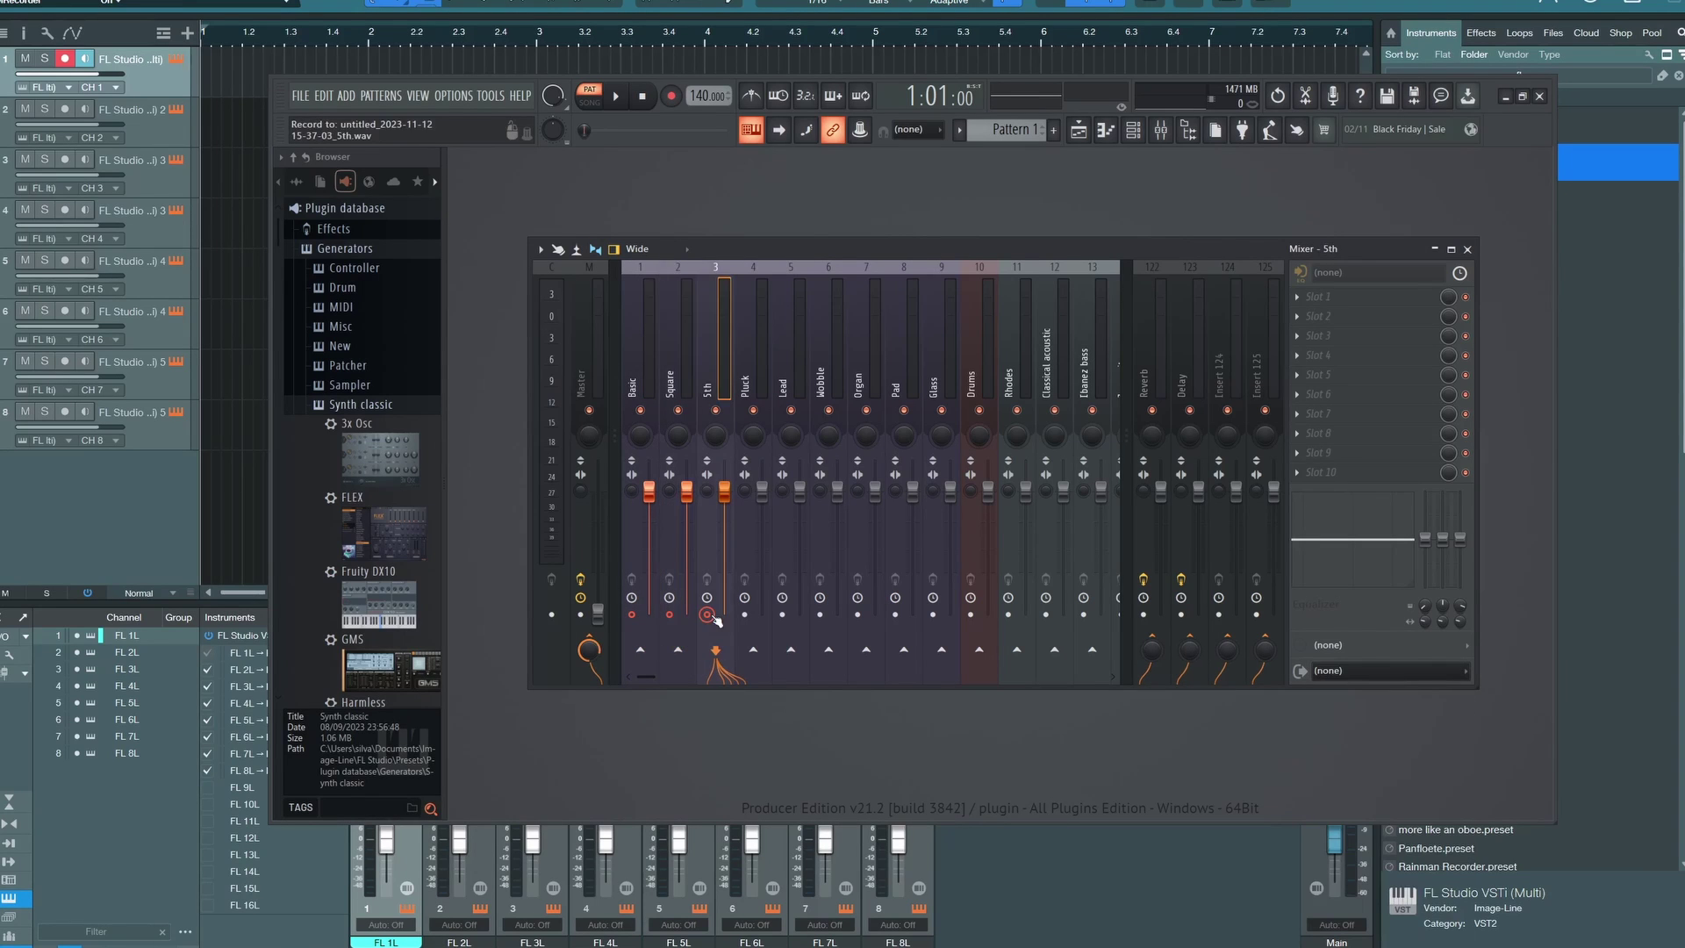
left_click(1404, 672)
left_click(1404, 720)
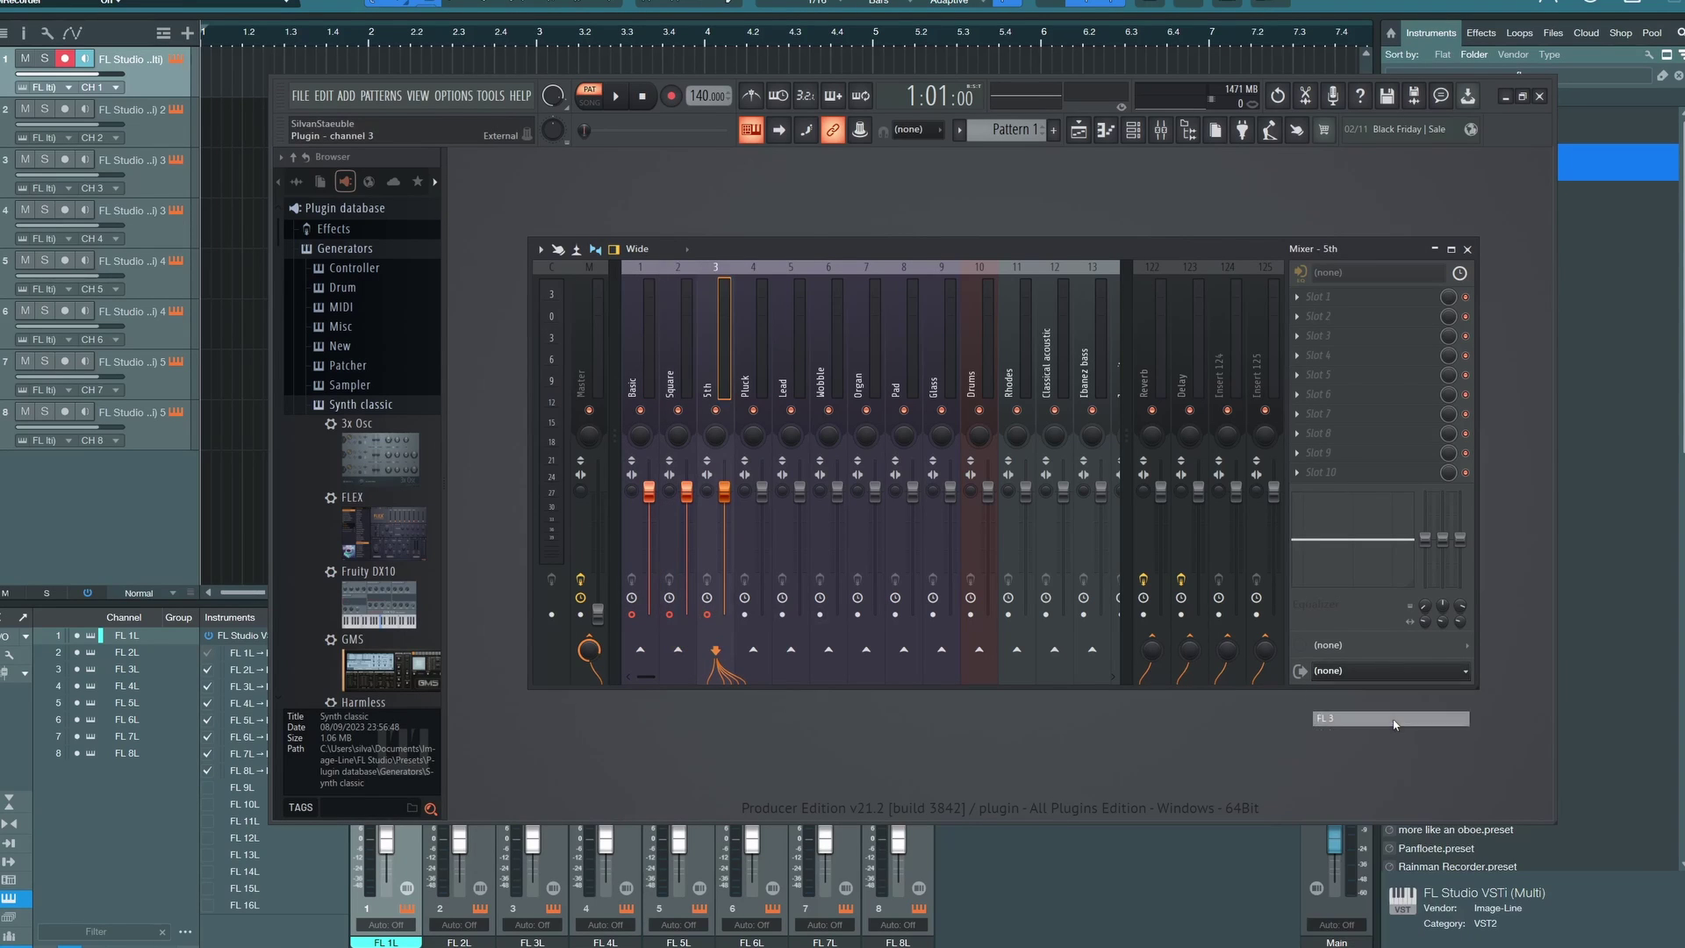
left_click(744, 614)
left_click(1404, 671)
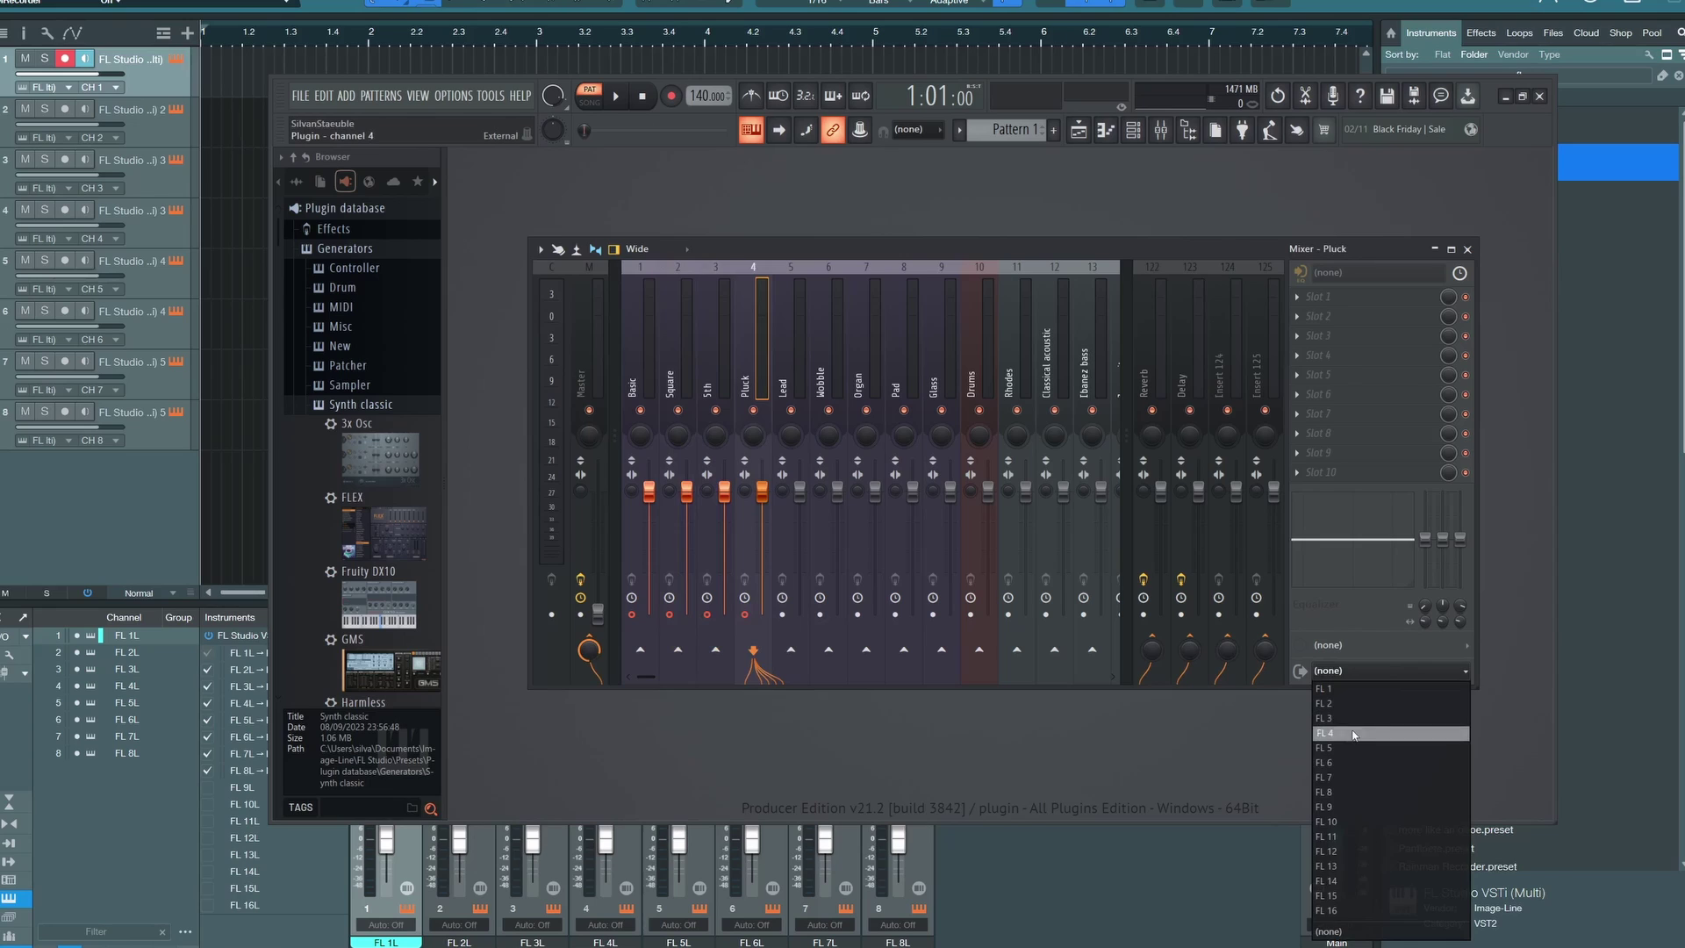
left_click(1404, 735)
left_click(782, 614)
left_click(1404, 671)
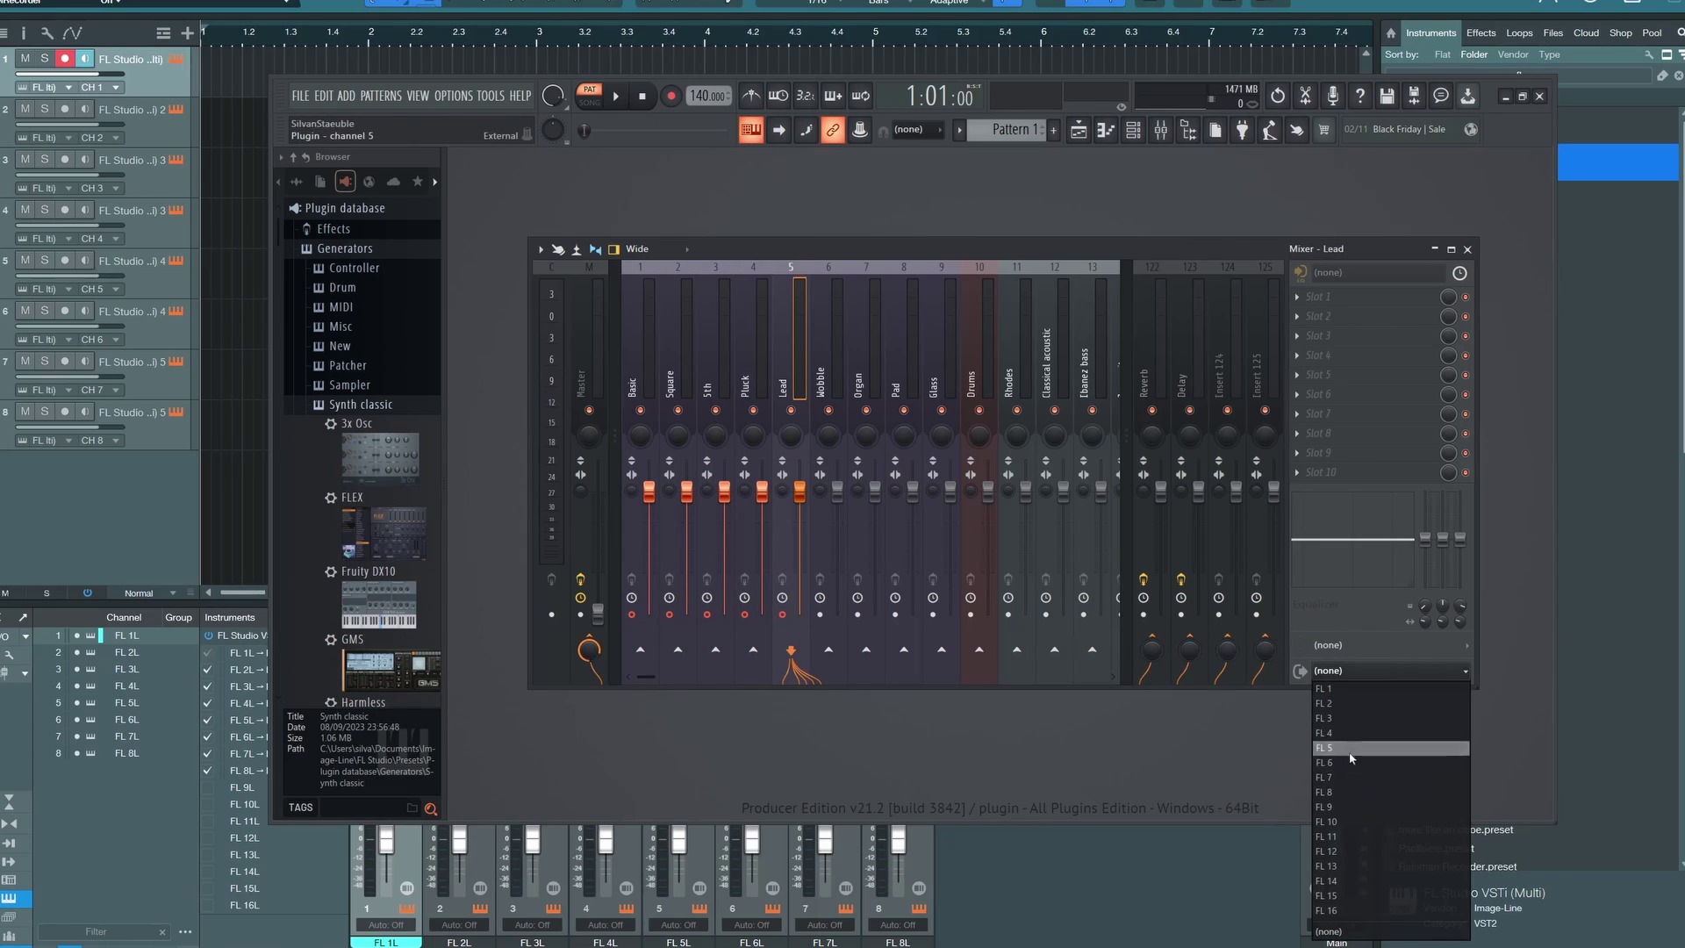
left_click(1404, 750)
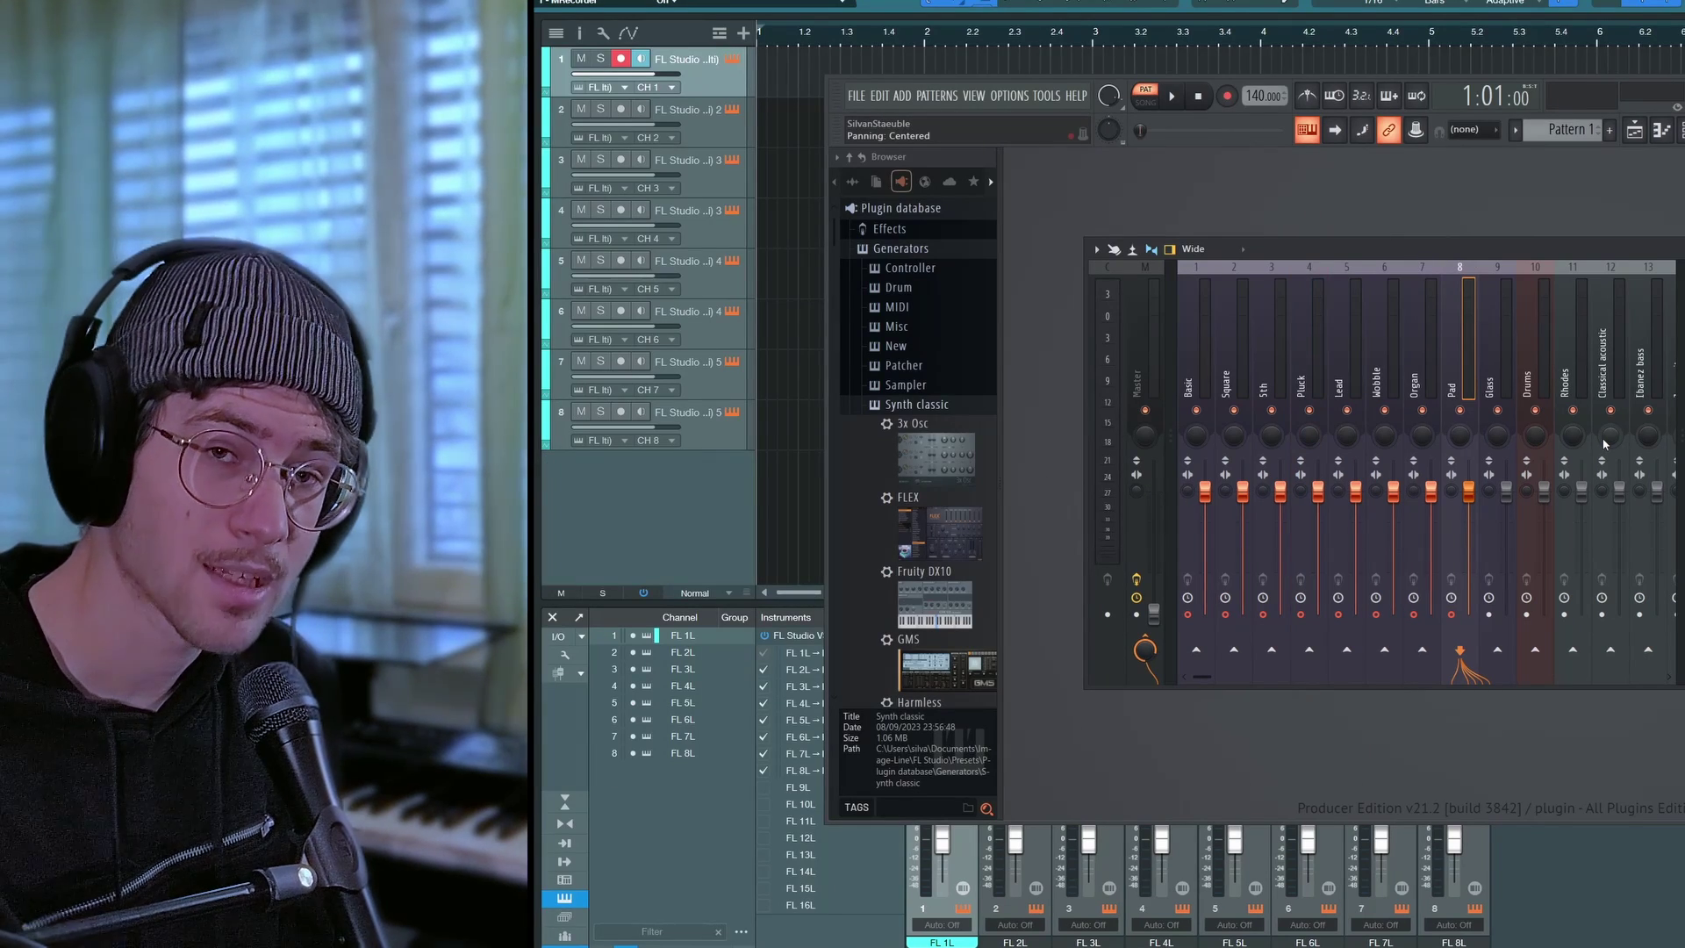
left_click(1682, 87)
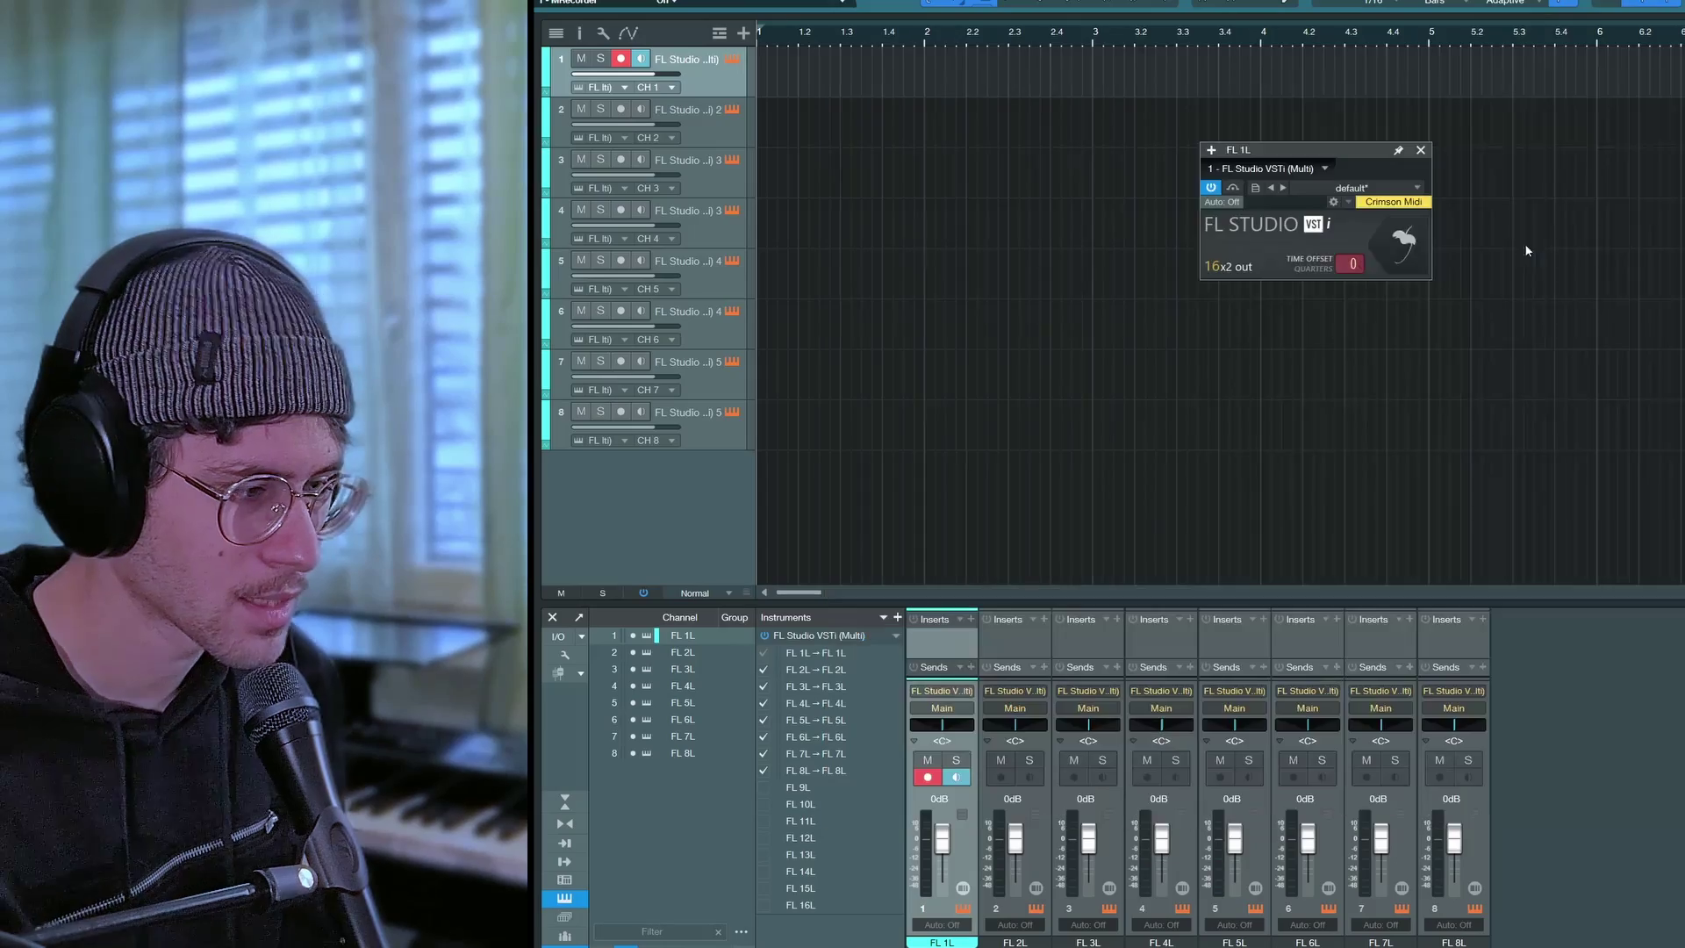
left_click(1365, 188)
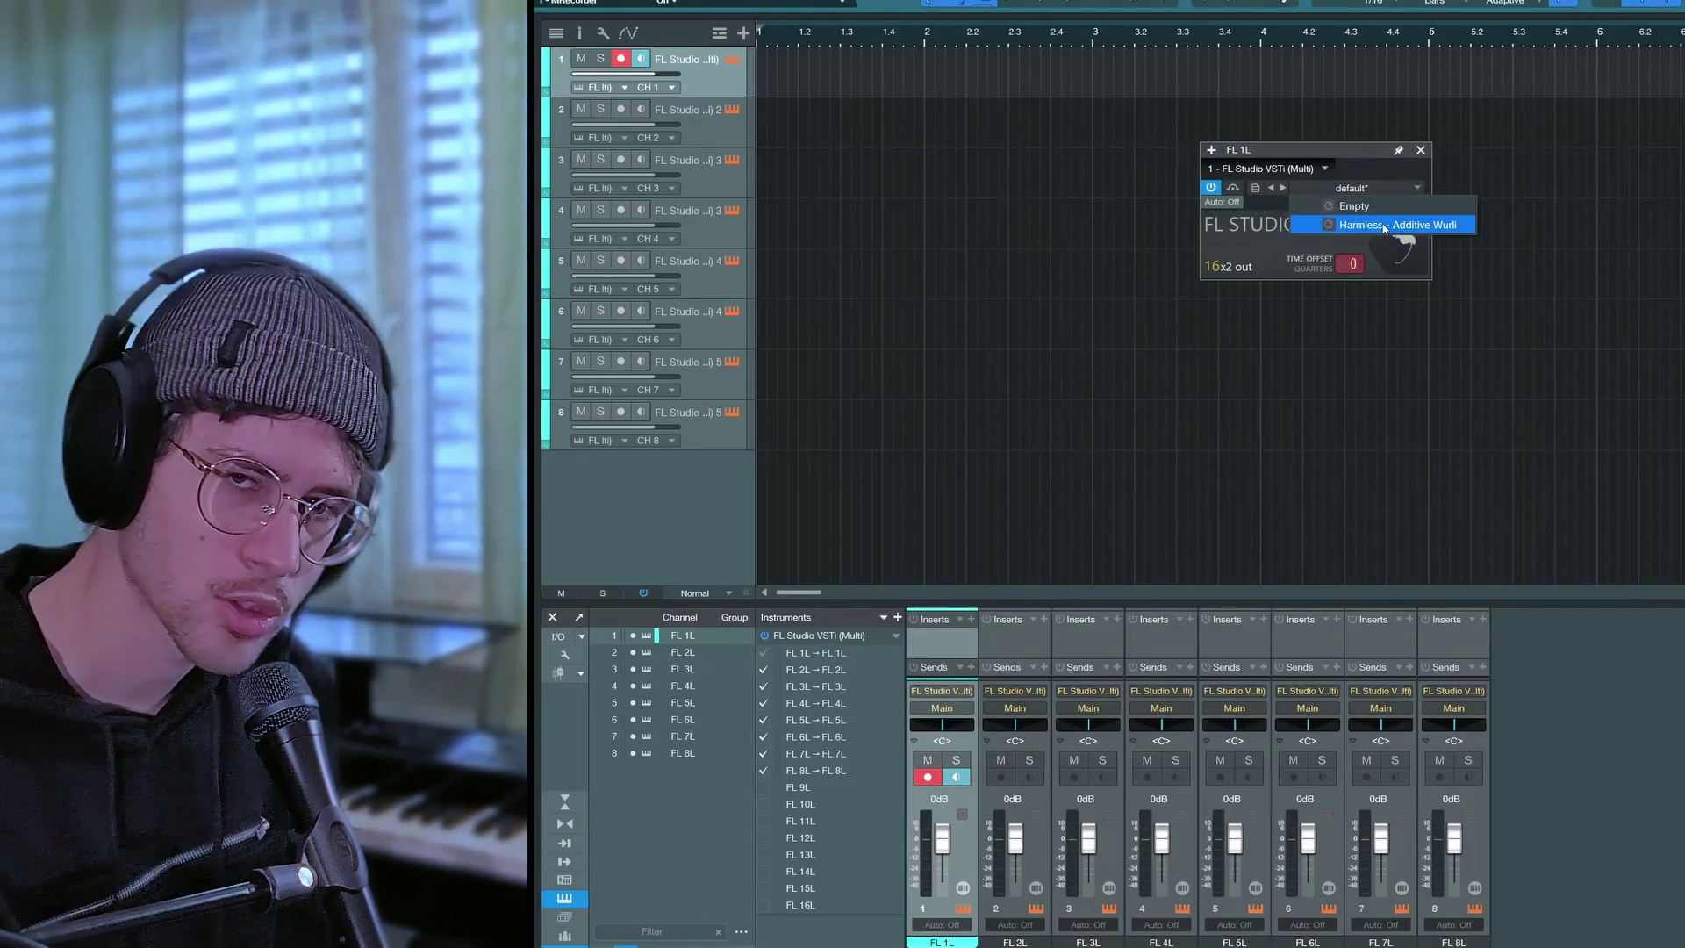
left_click(1419, 172)
- Open the FL Studio interface, arm the Master track for disk recording and set its audio output to (none)
left_click(1401, 252)
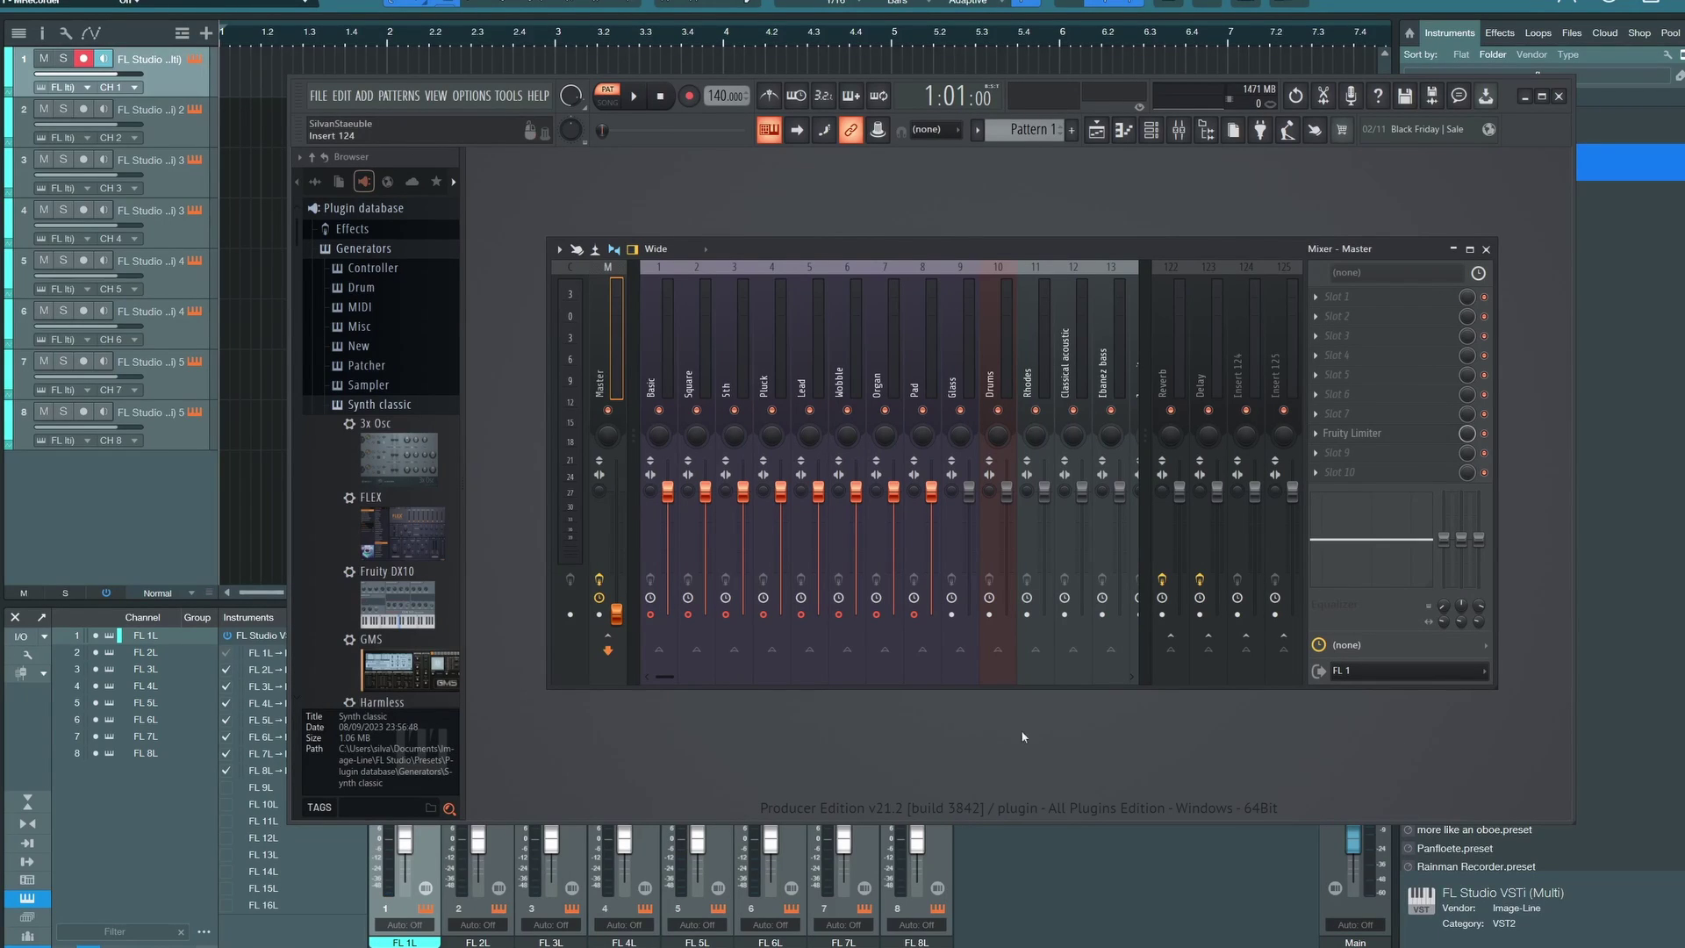
left_click(606, 616)
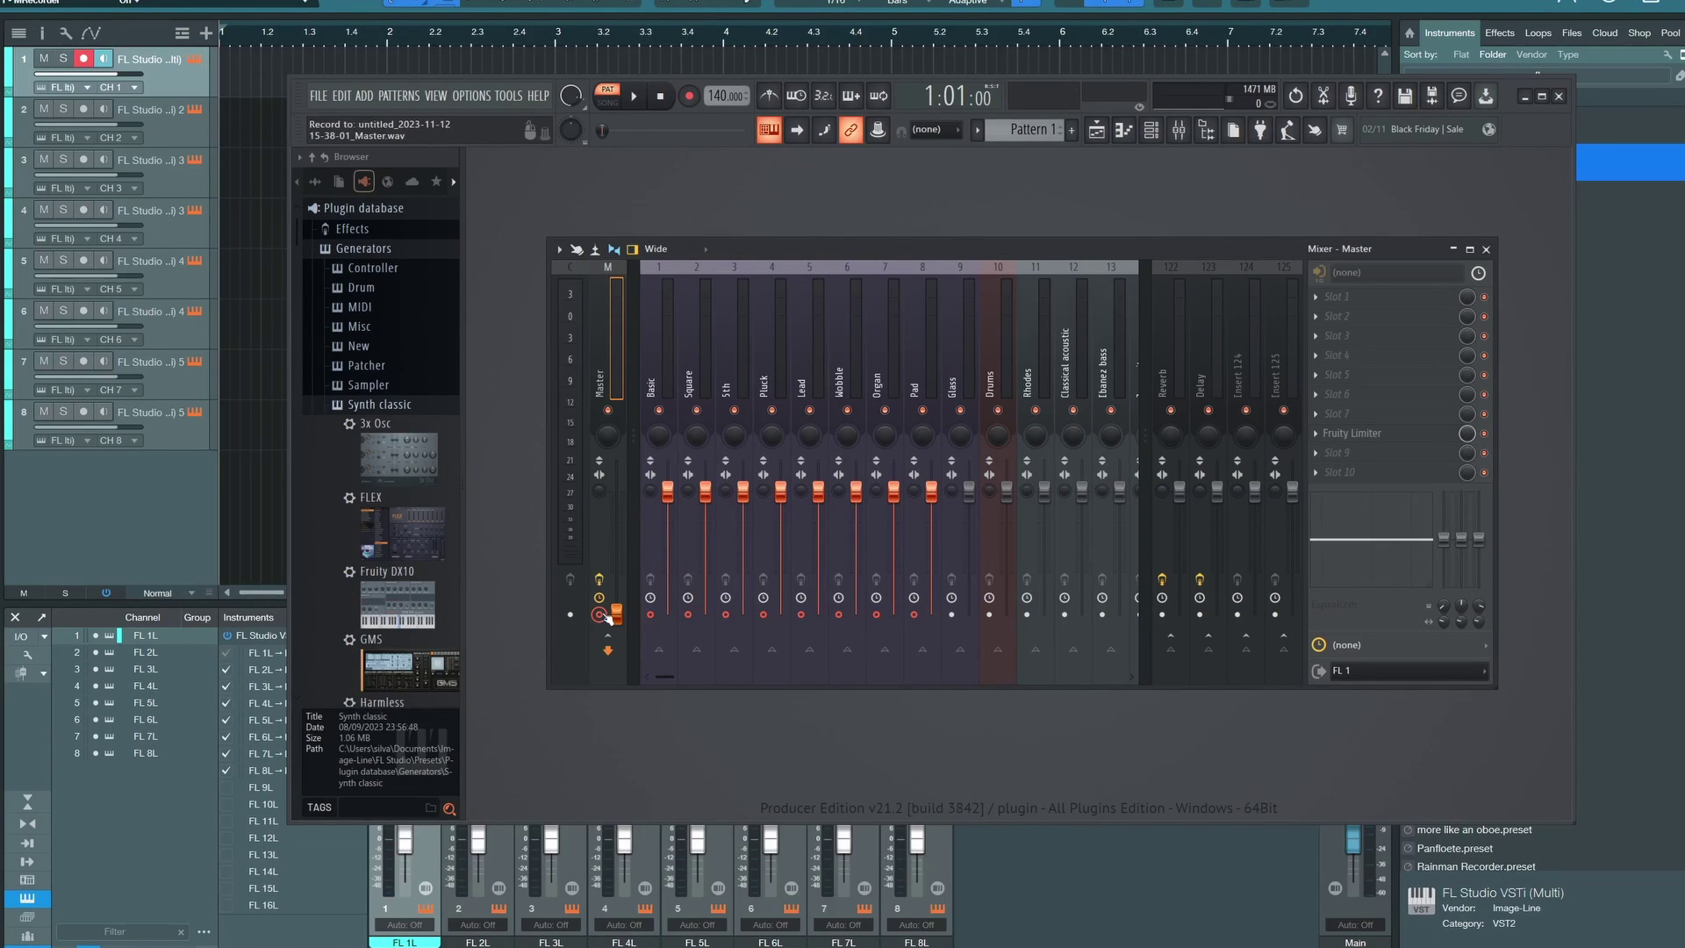
left_click(1410, 670)
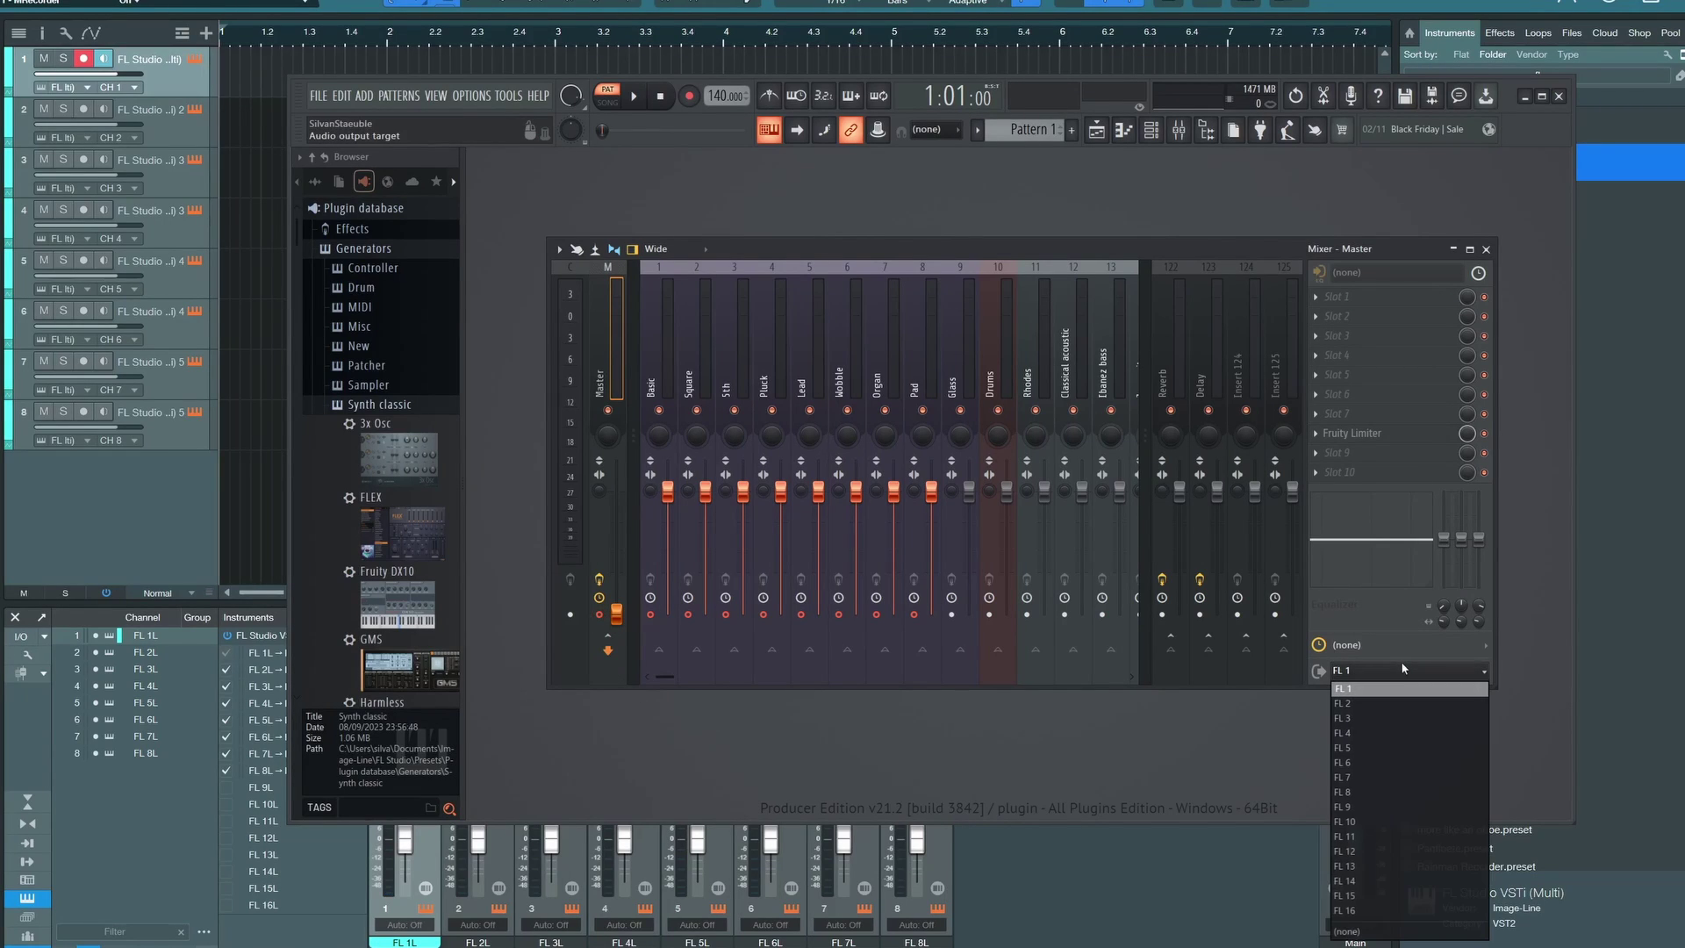
left_click(1385, 932)
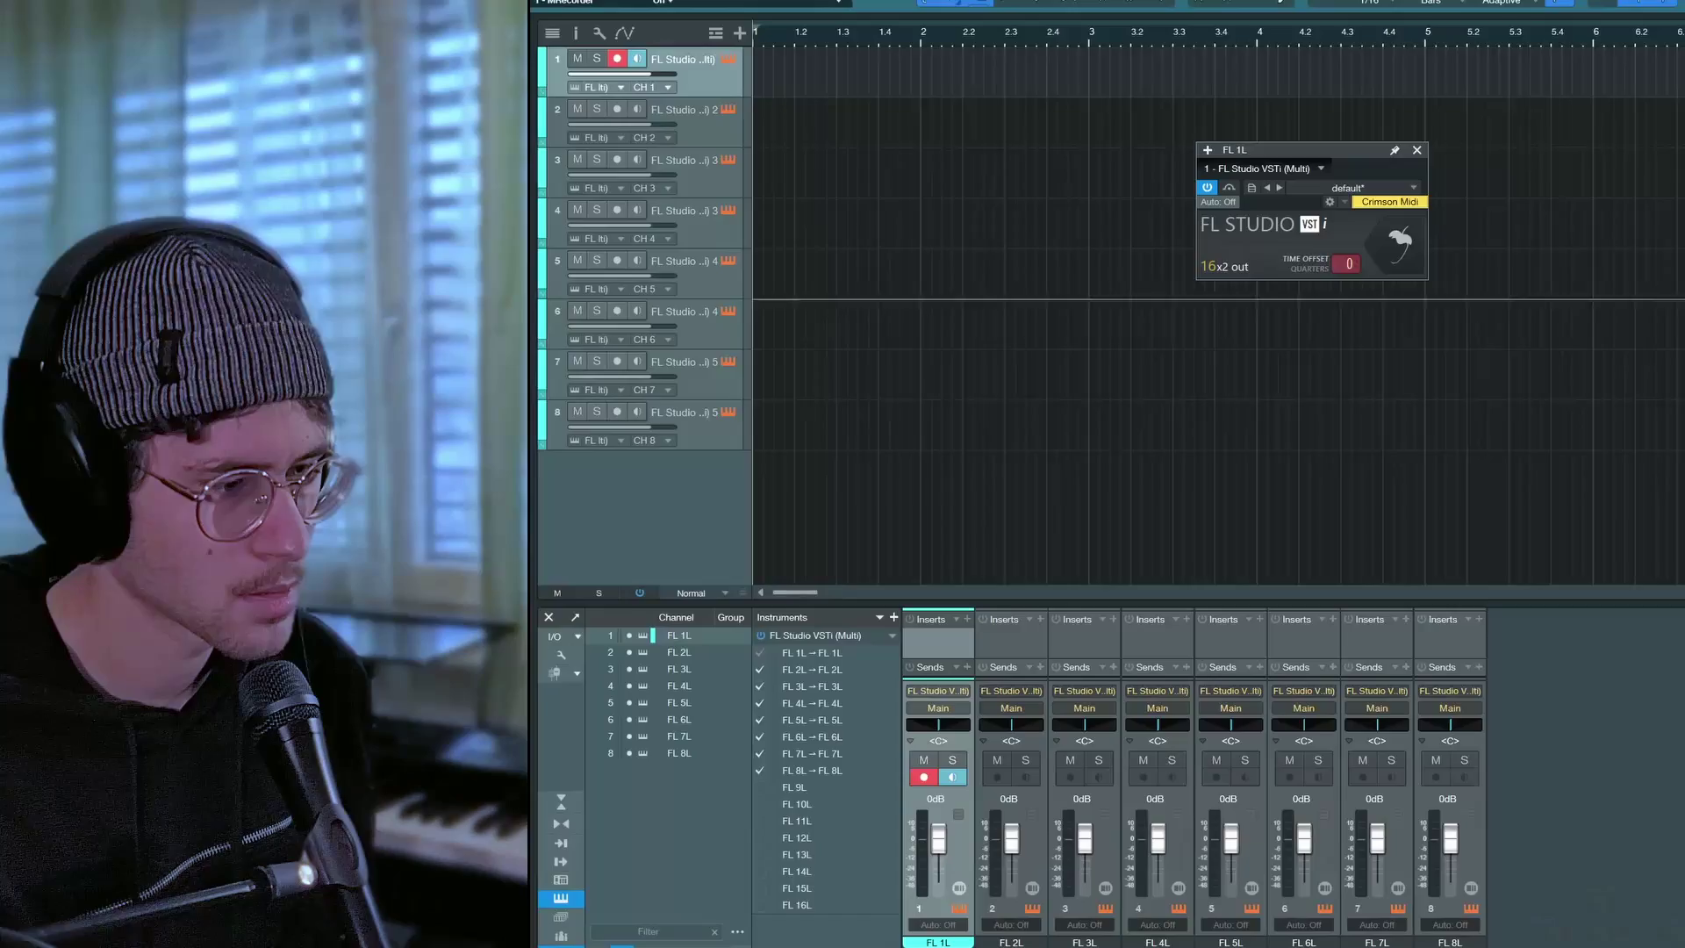
- Reopen the FL Studio interface and switch to the FL Studio 21 window
left_click(1401, 244)
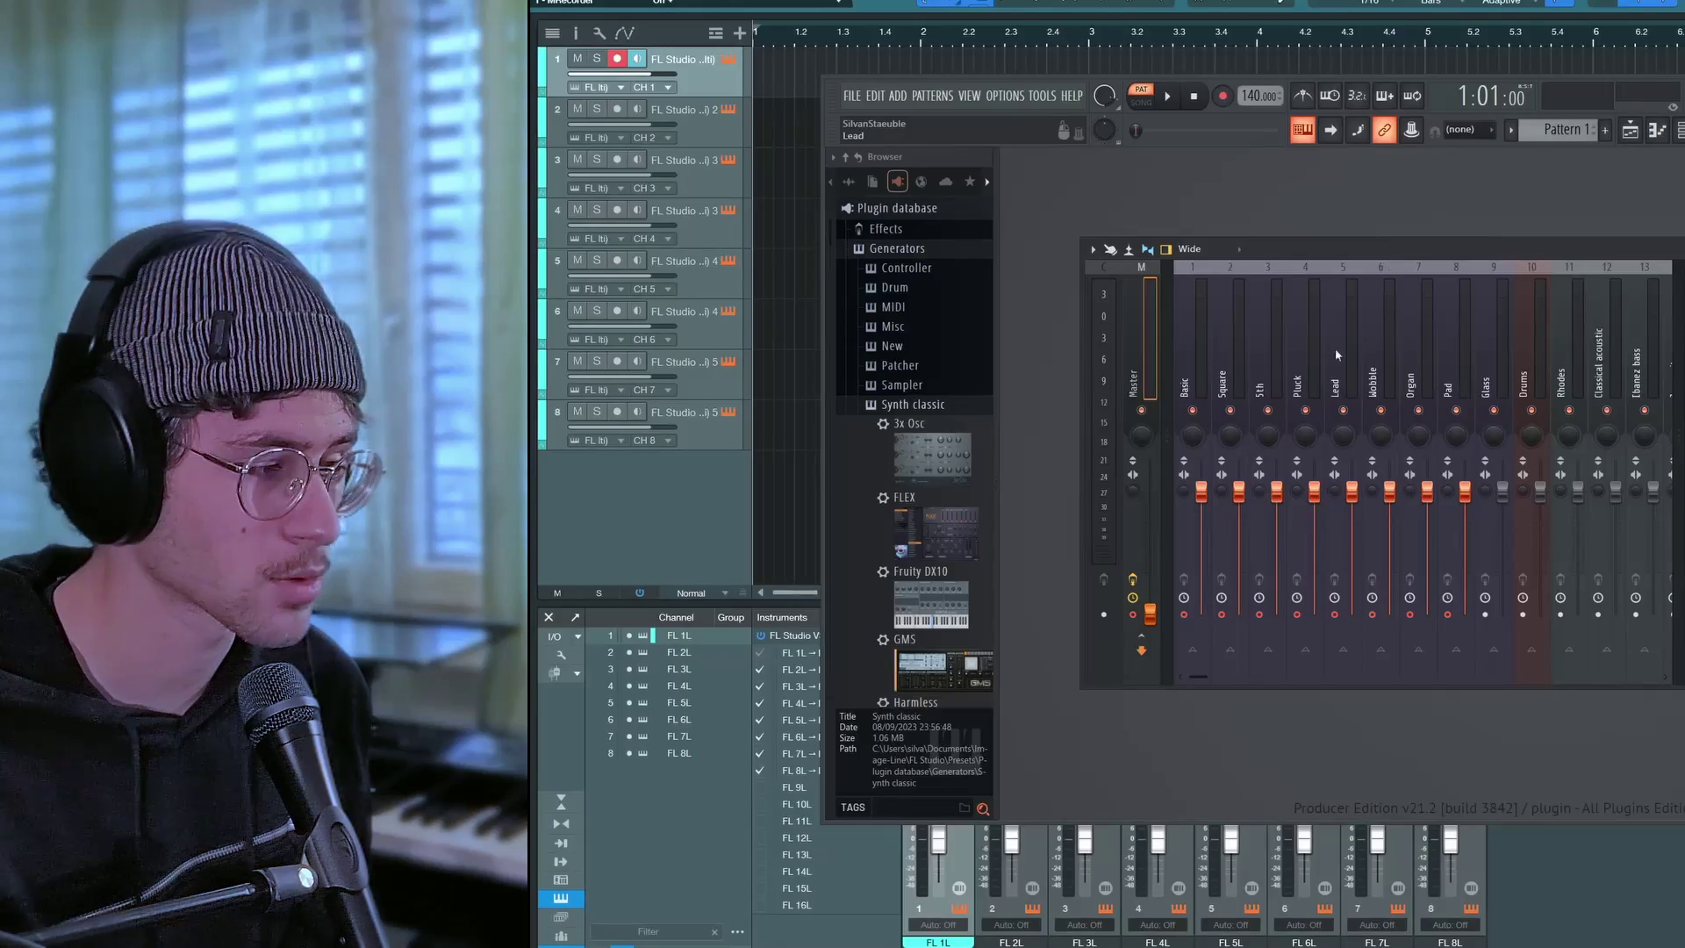
key("super+Tab")
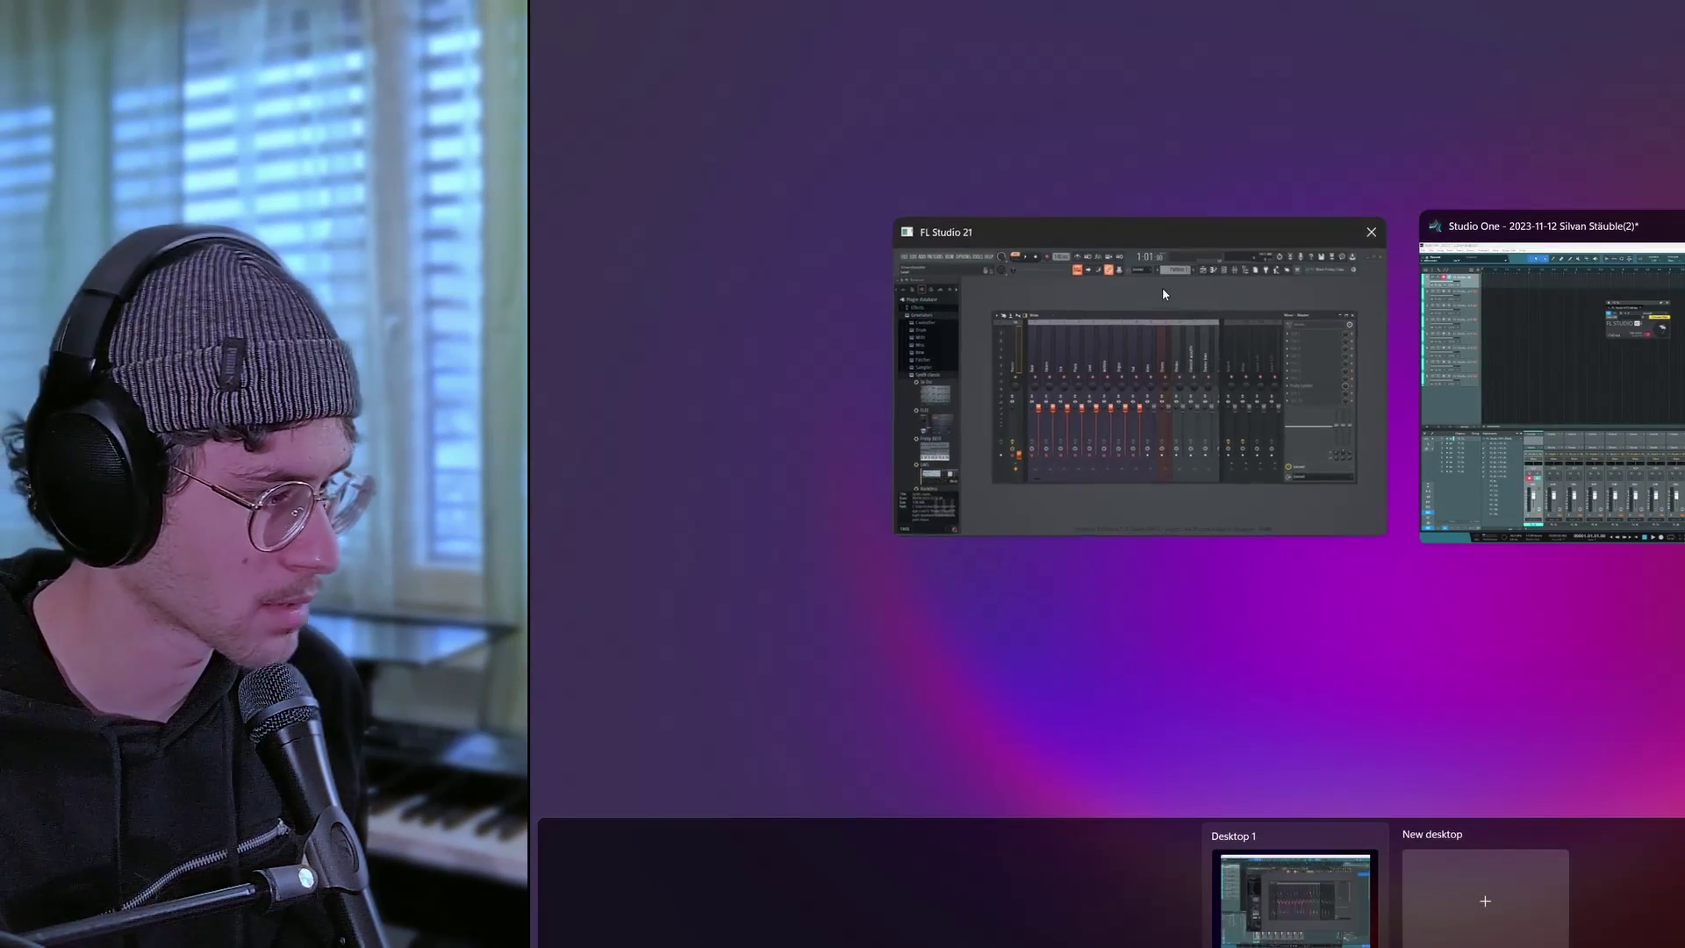
left_click(1162, 290)
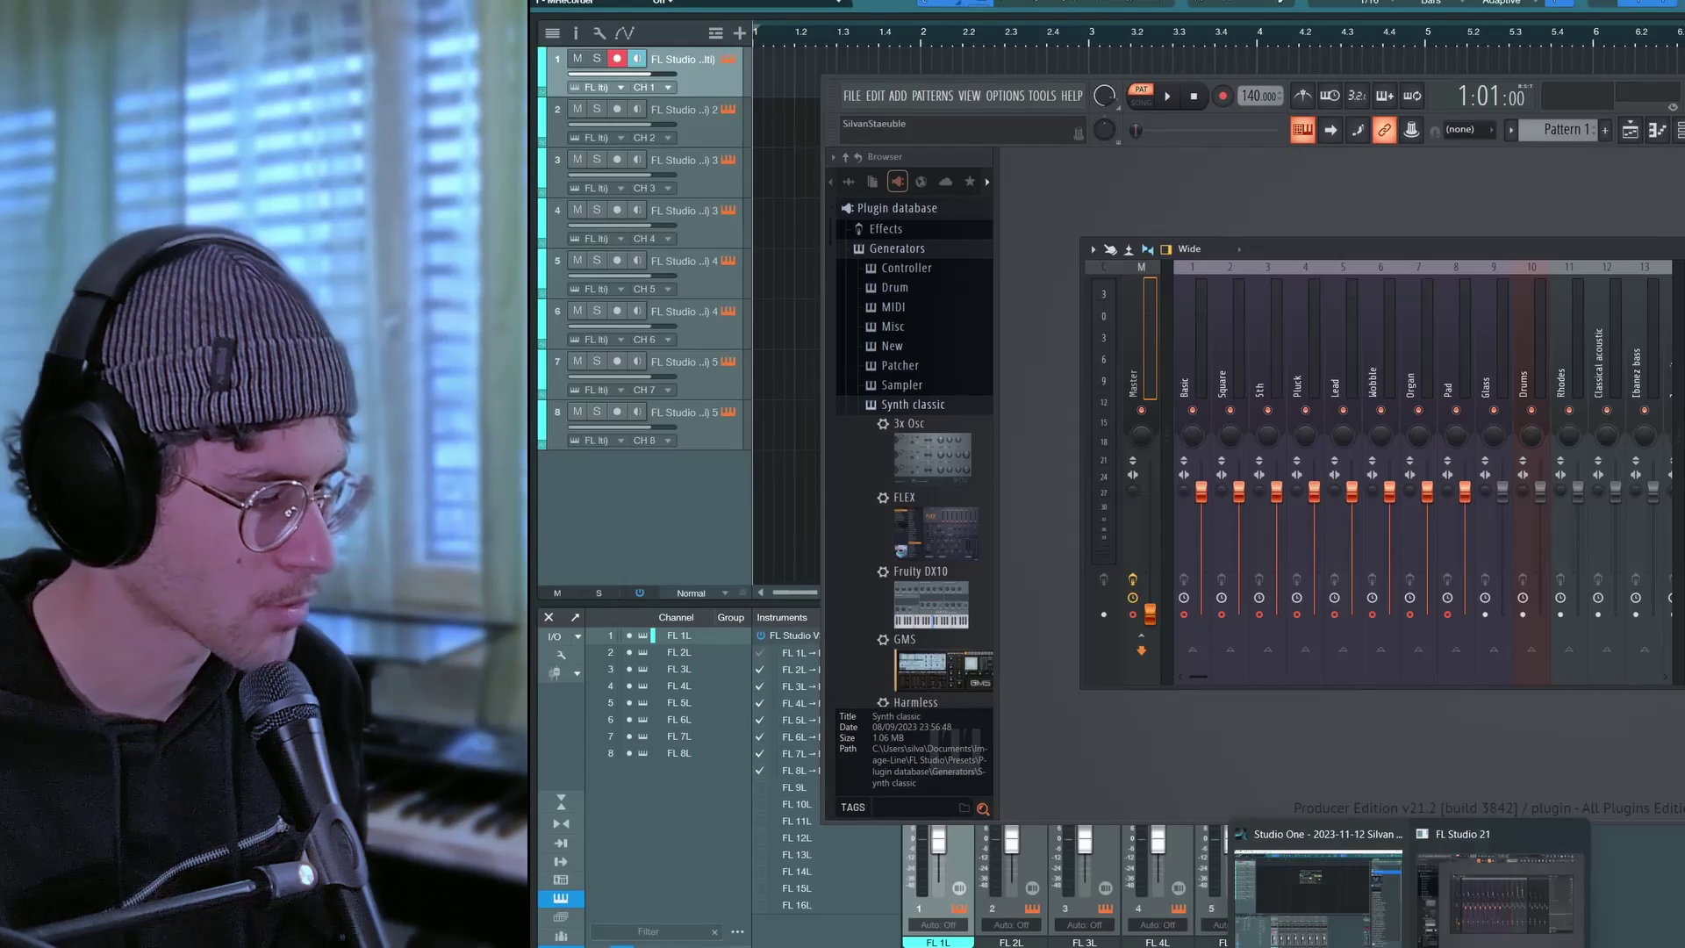
- Replace the Basic channel's instrument in the channel rack with Kepler from the New generators
left_click(884, 404)
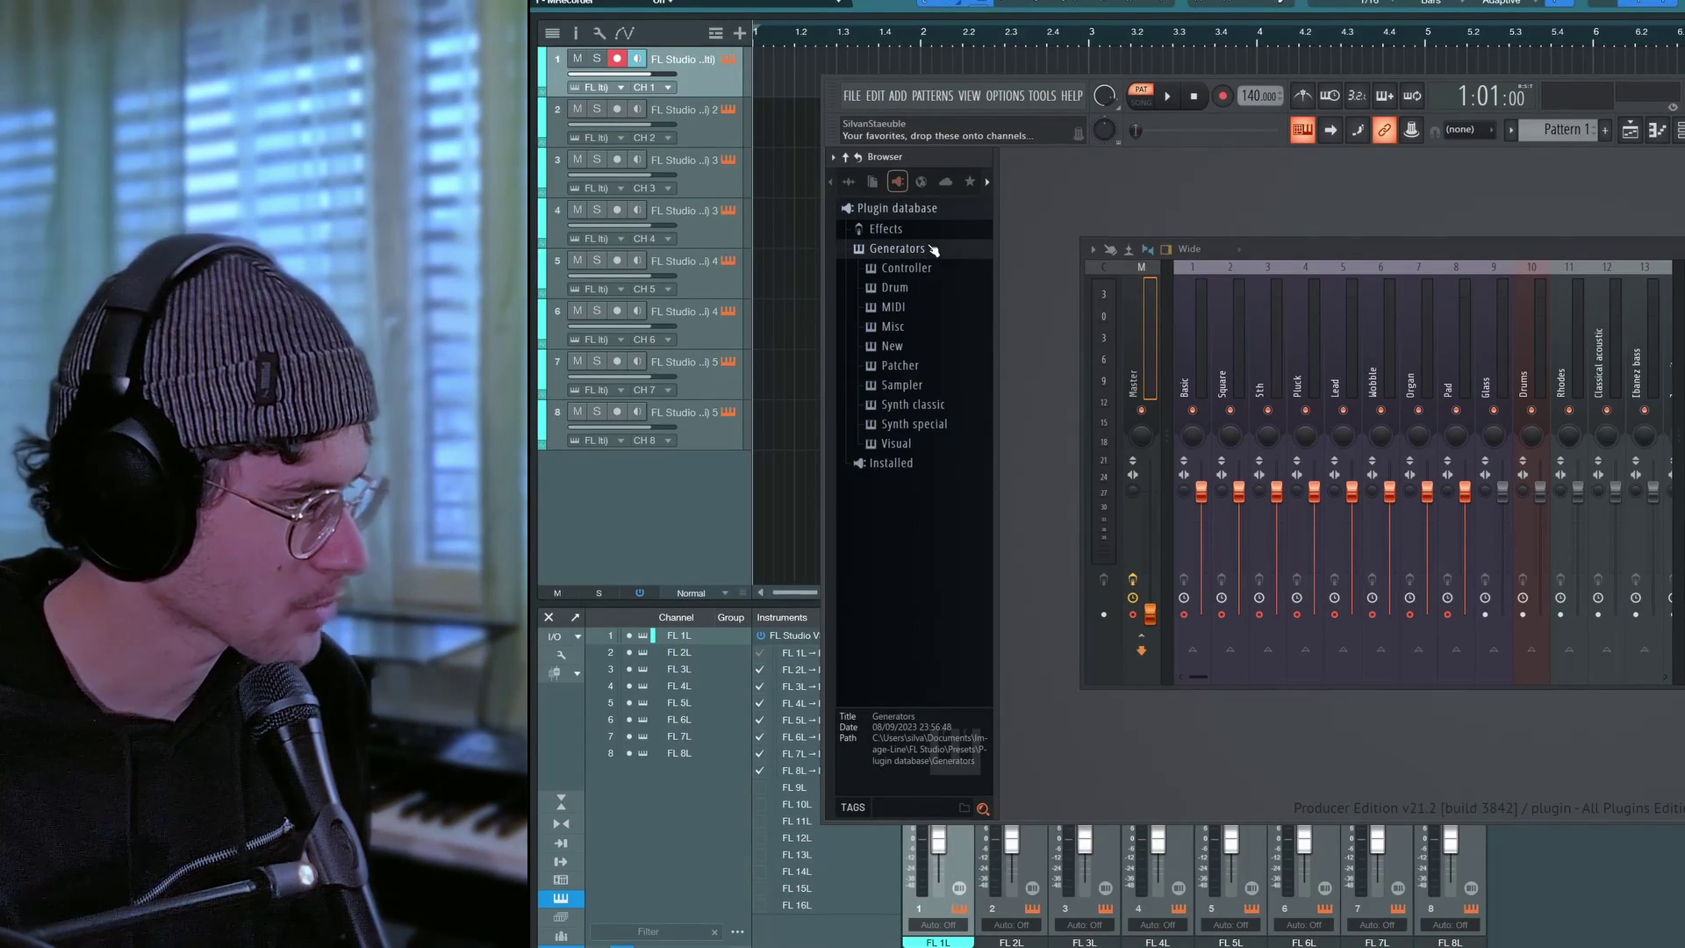
left_click(901, 351)
left_click(923, 383)
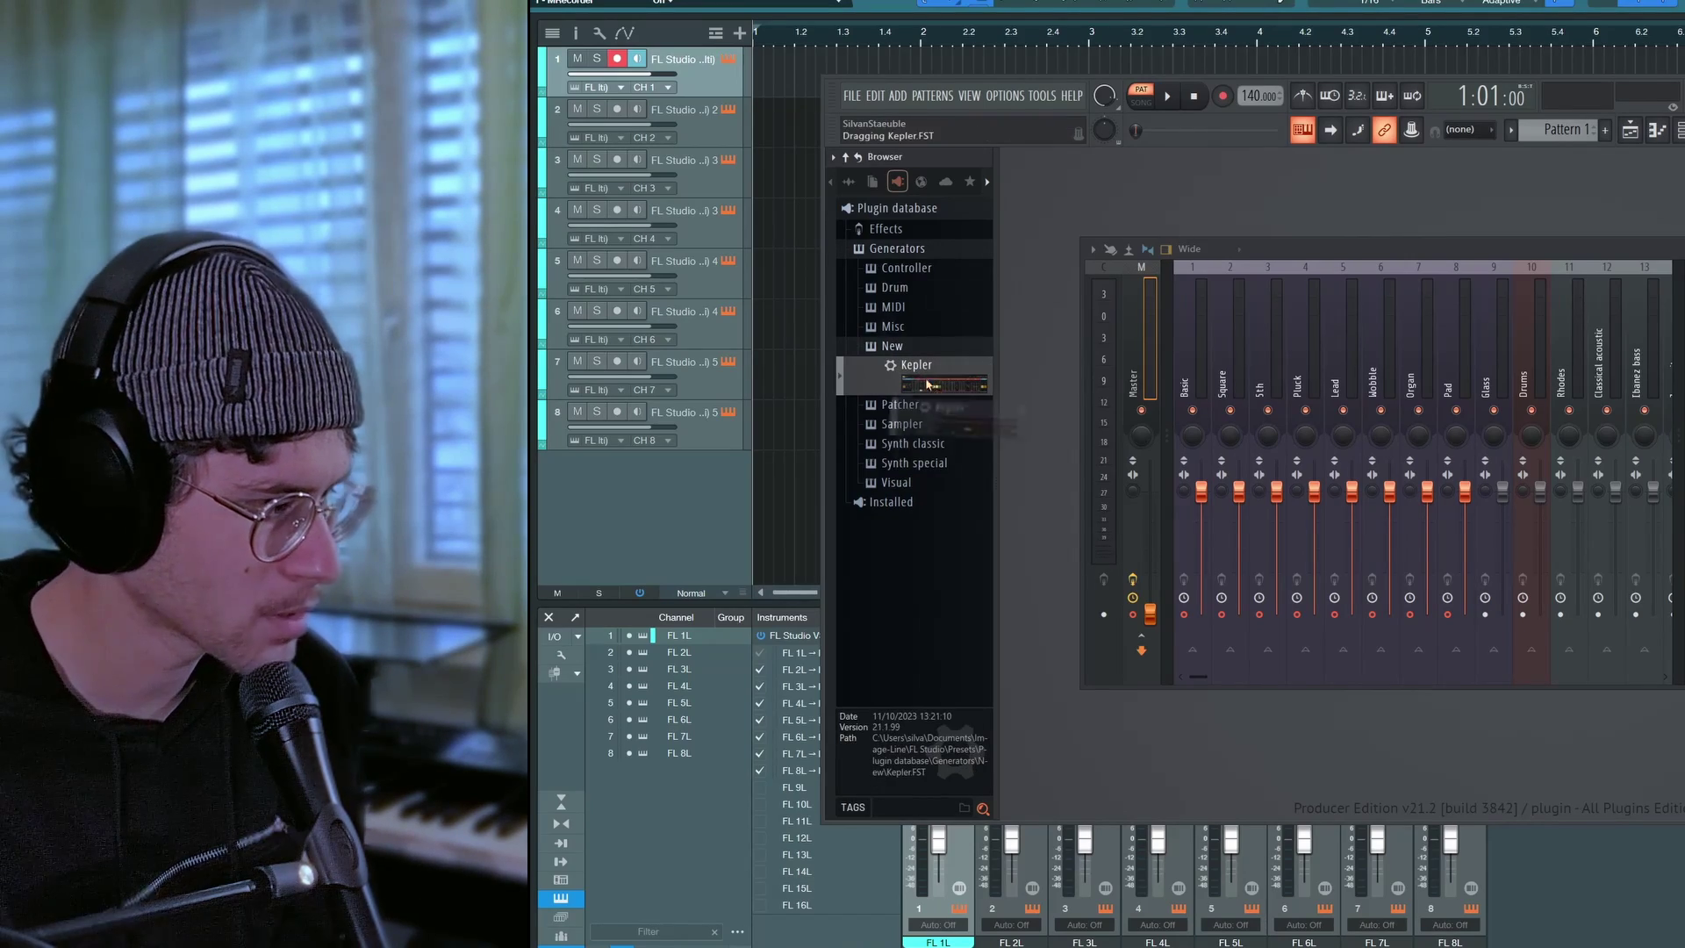
left_click(1659, 131)
left_click(1658, 132)
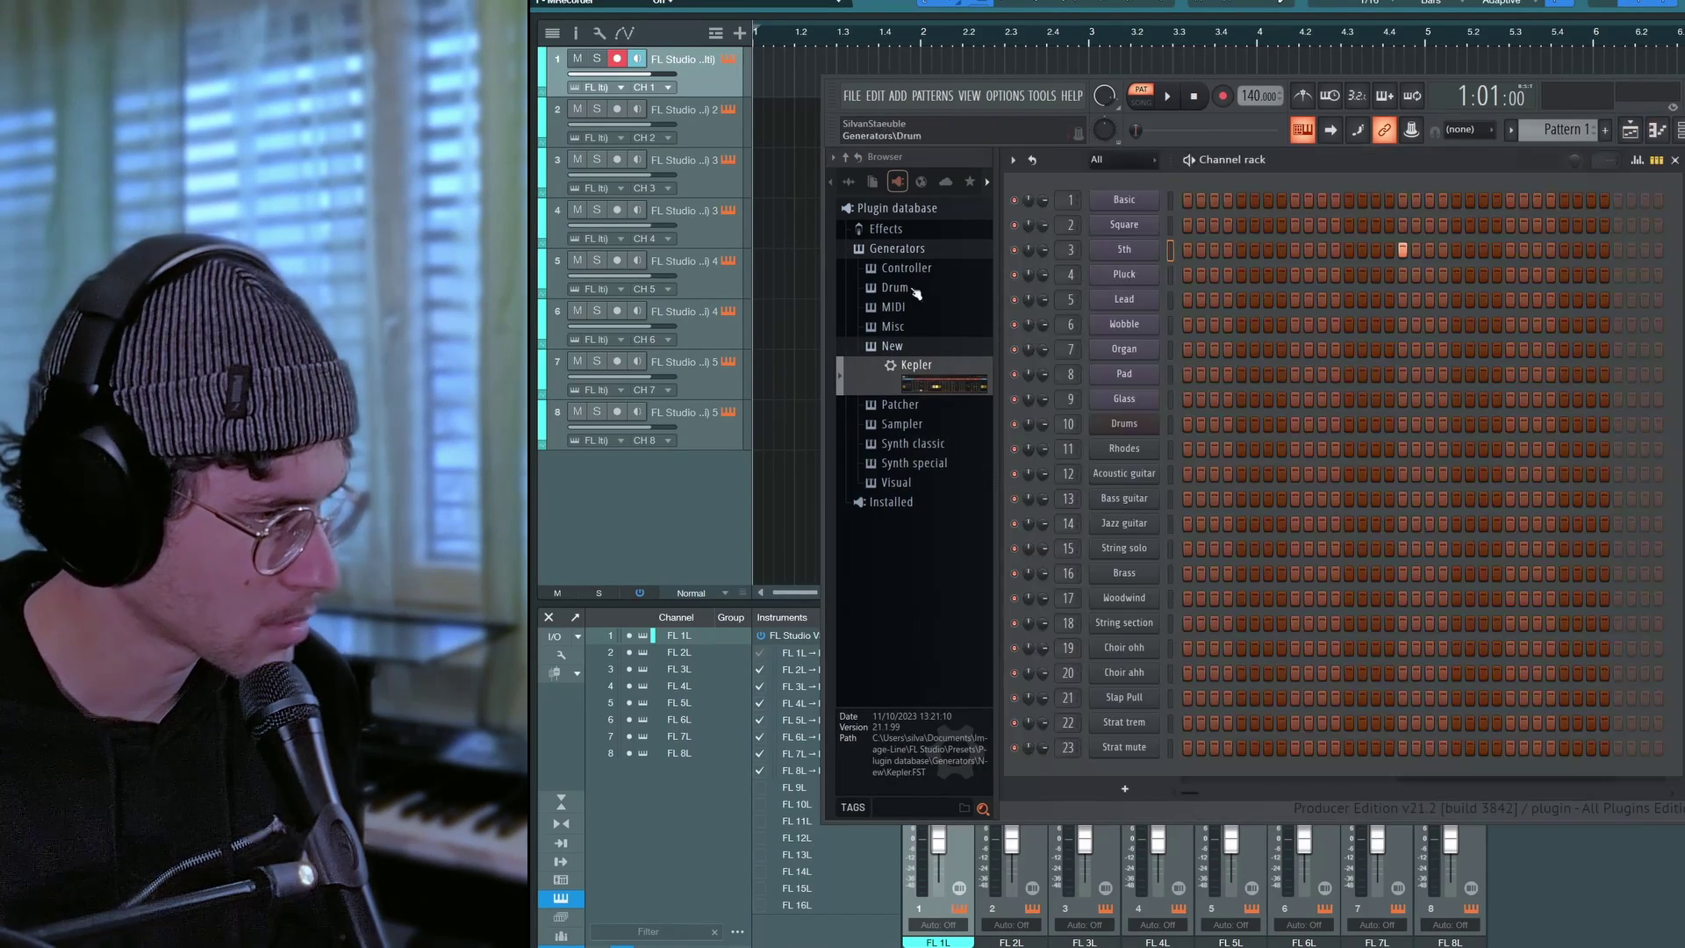
left_click_drag(915, 373, 1124, 200)
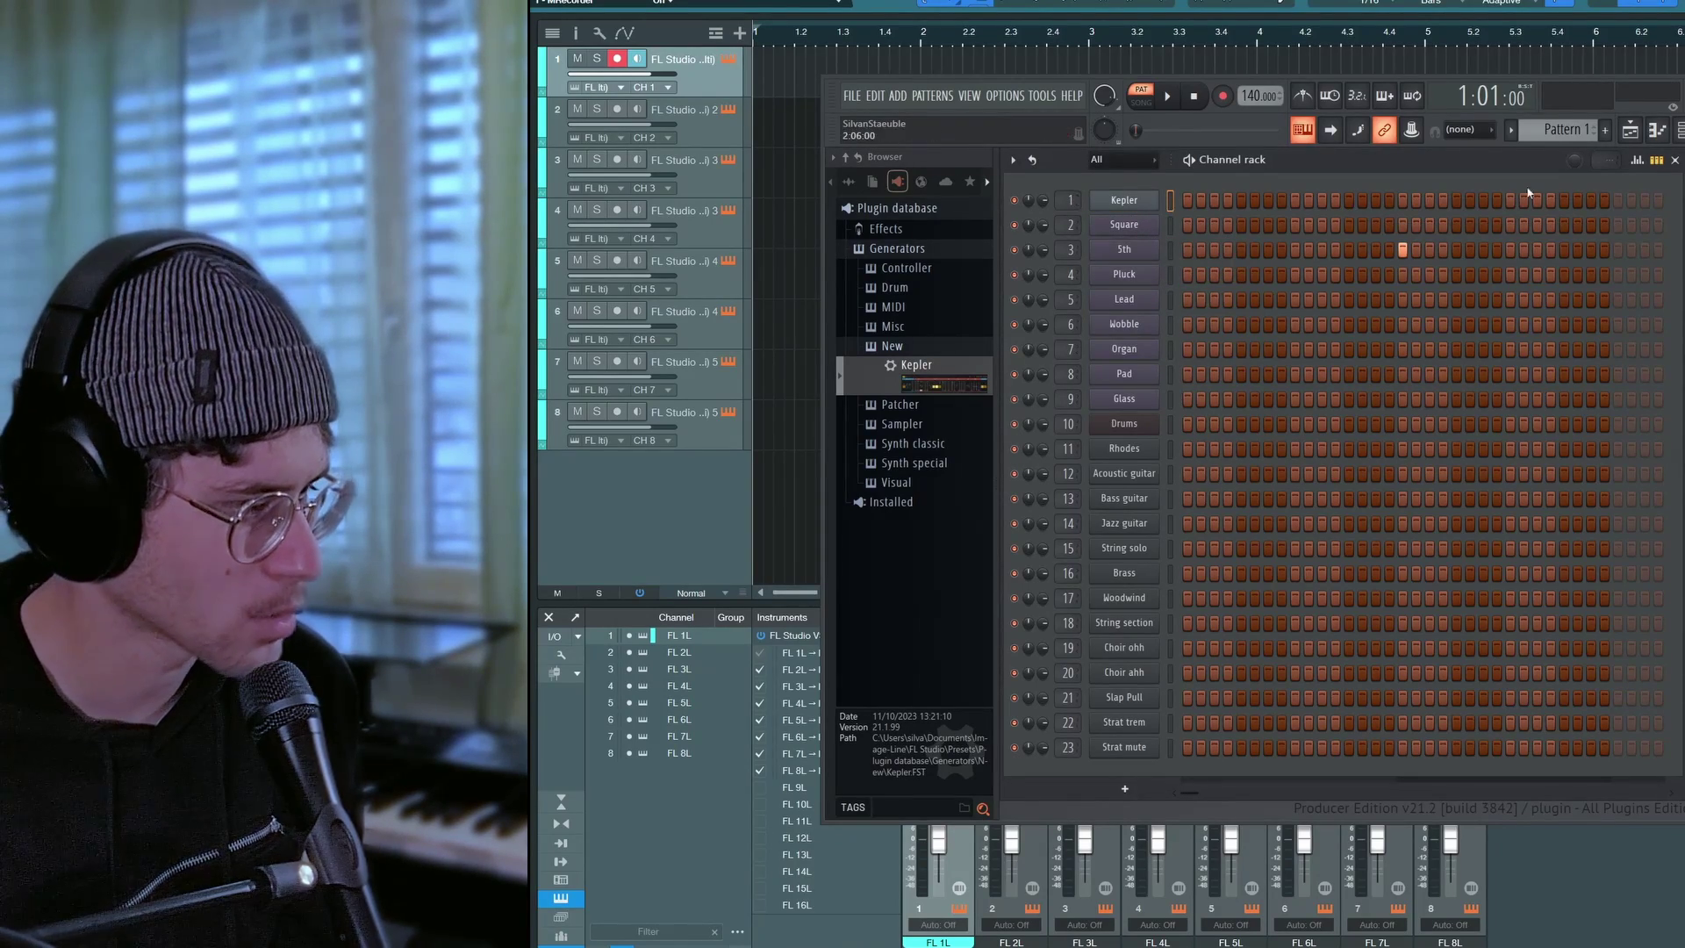
- Select the Basic track in the mixer, audition Kepler through Studio One and move its window into view
left_click(1679, 132)
left_click(1185, 615)
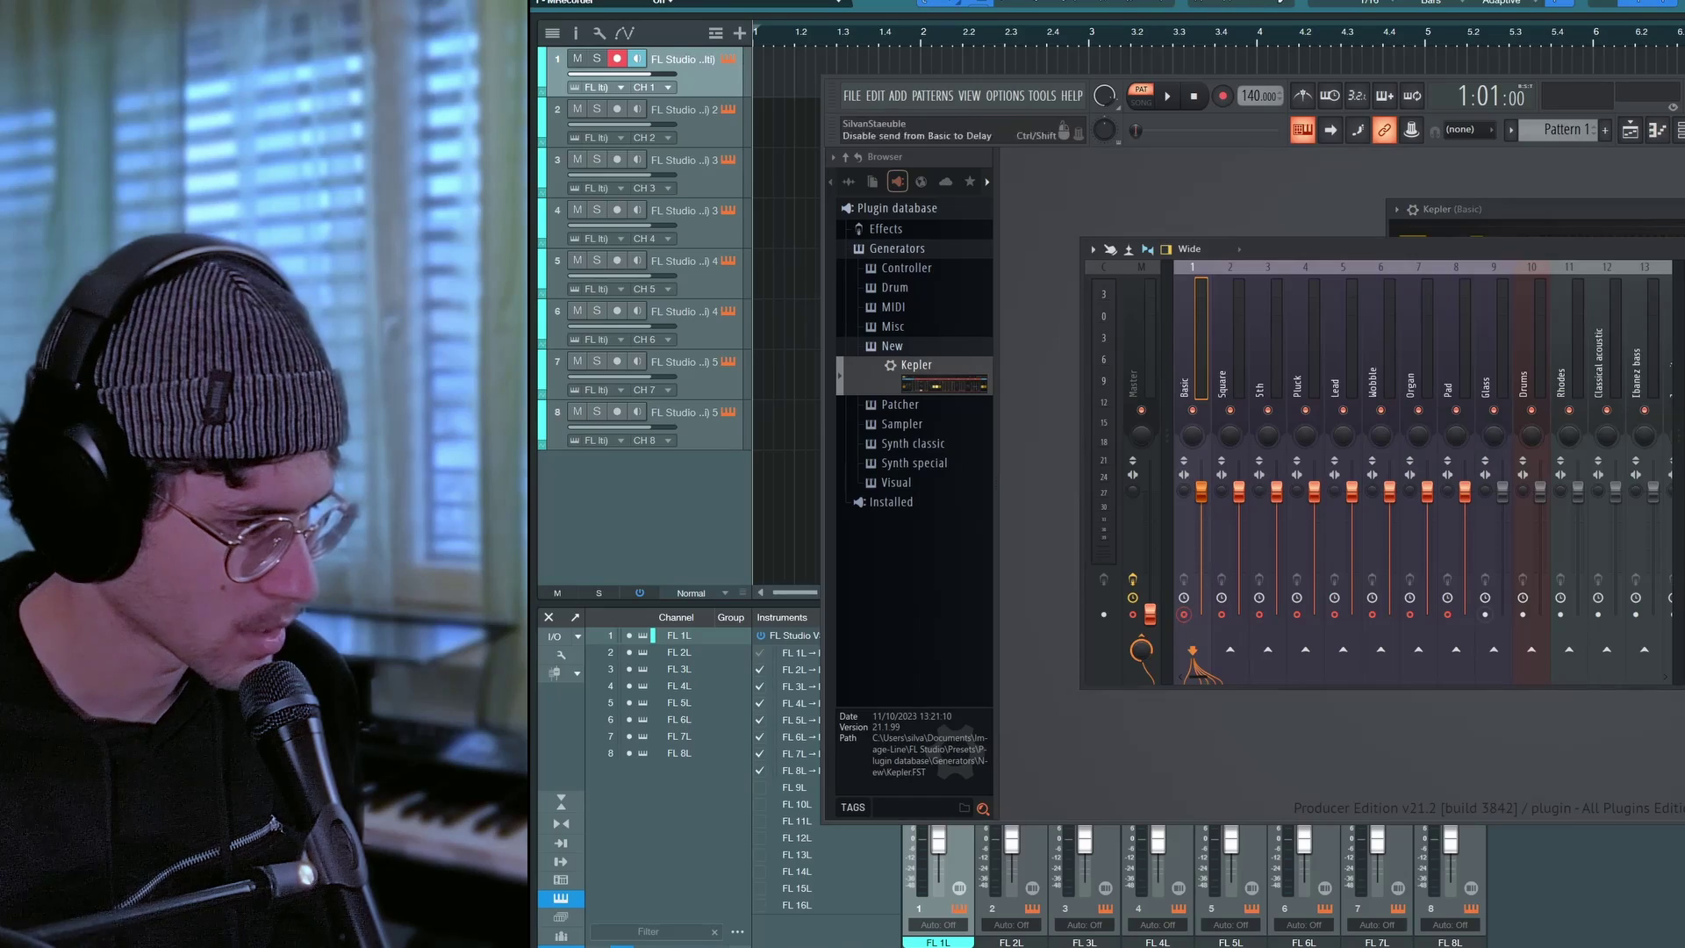
left_click(733, 123)
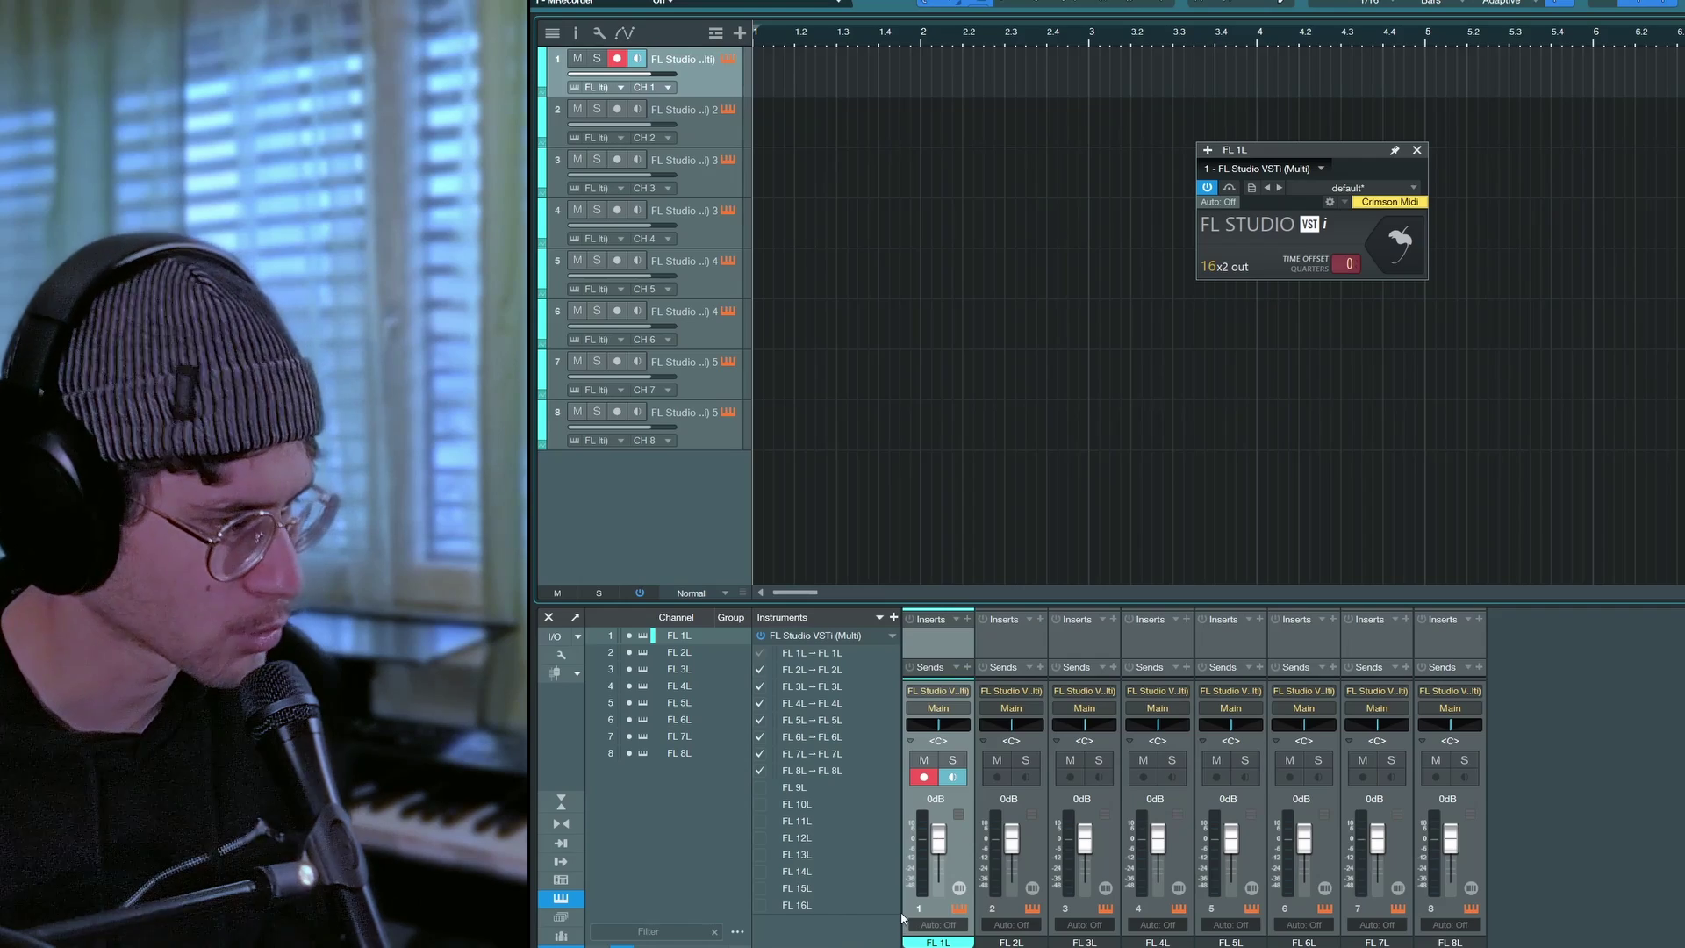
left_click(1401, 245)
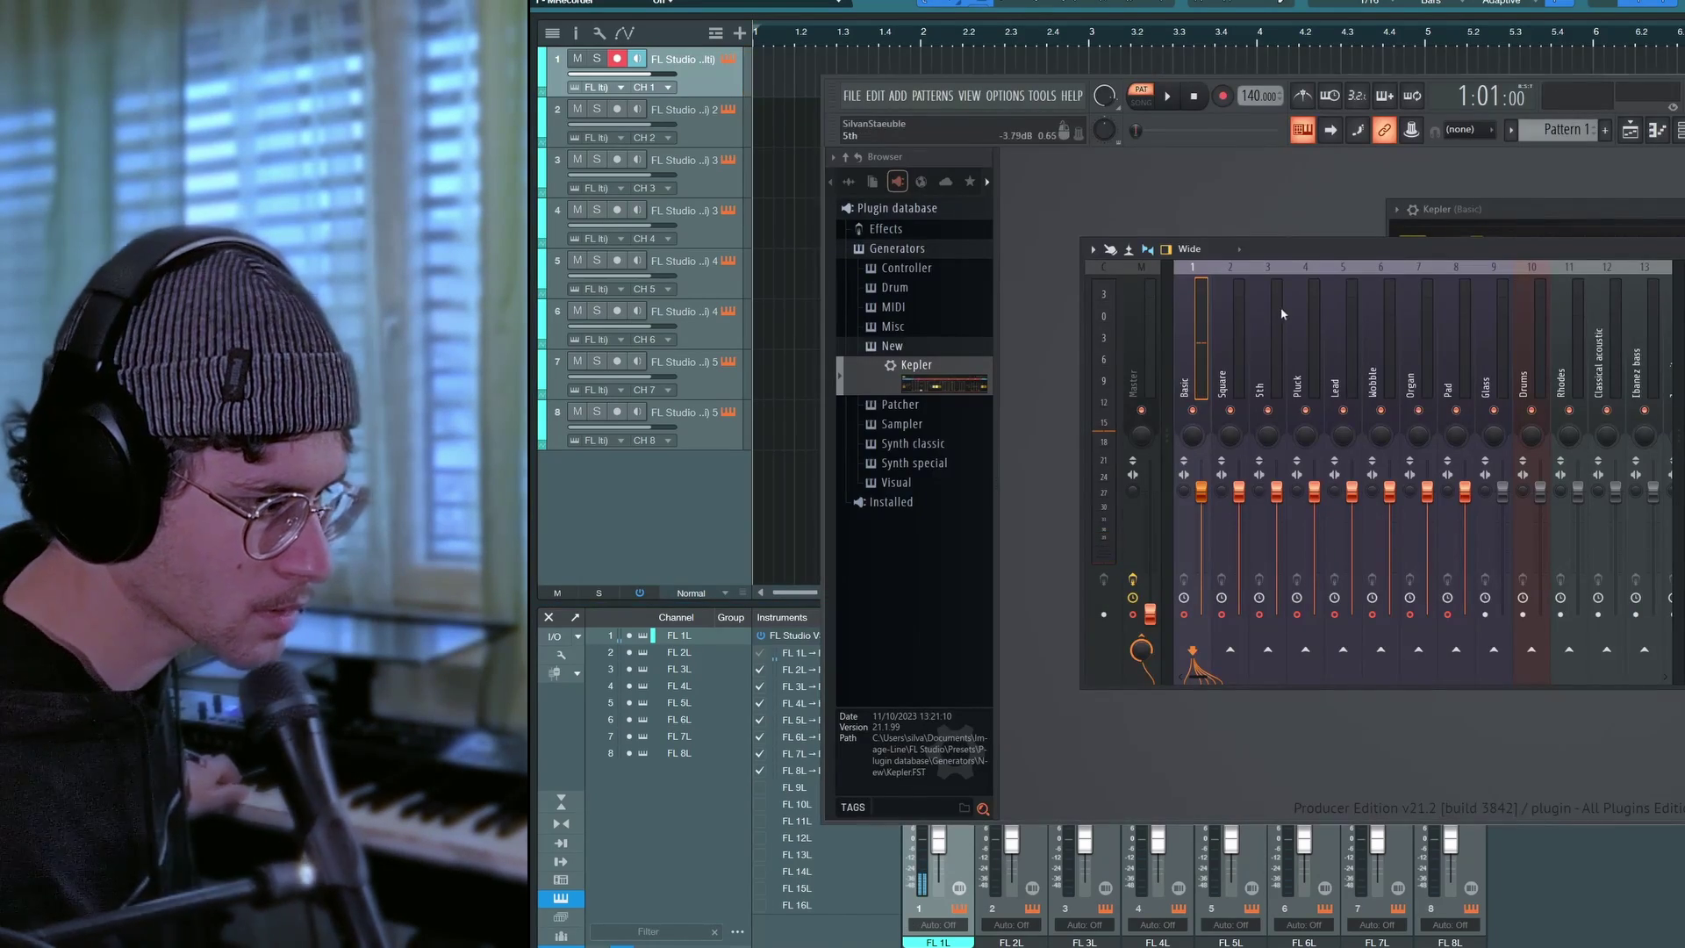
left_click_drag(1684, 210, 1515, 216)
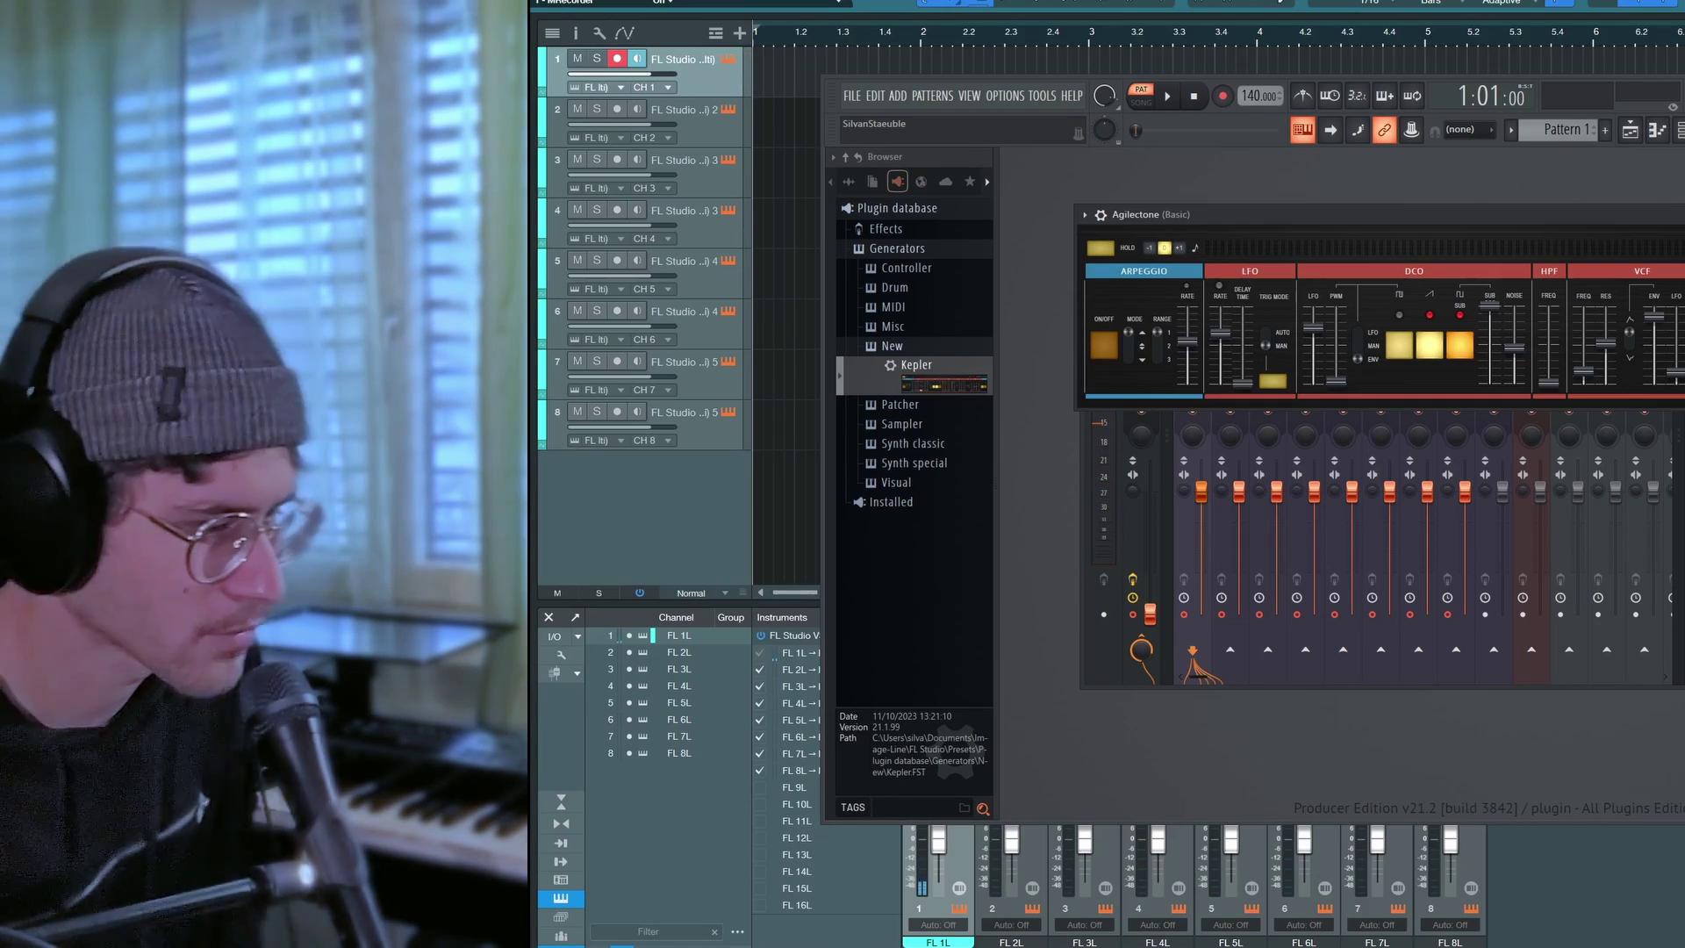
- Add Fruity Chorus to the Basic mixer track's first effect slot, and open the FL 1L channel's insert list in Studio One
key("F9")
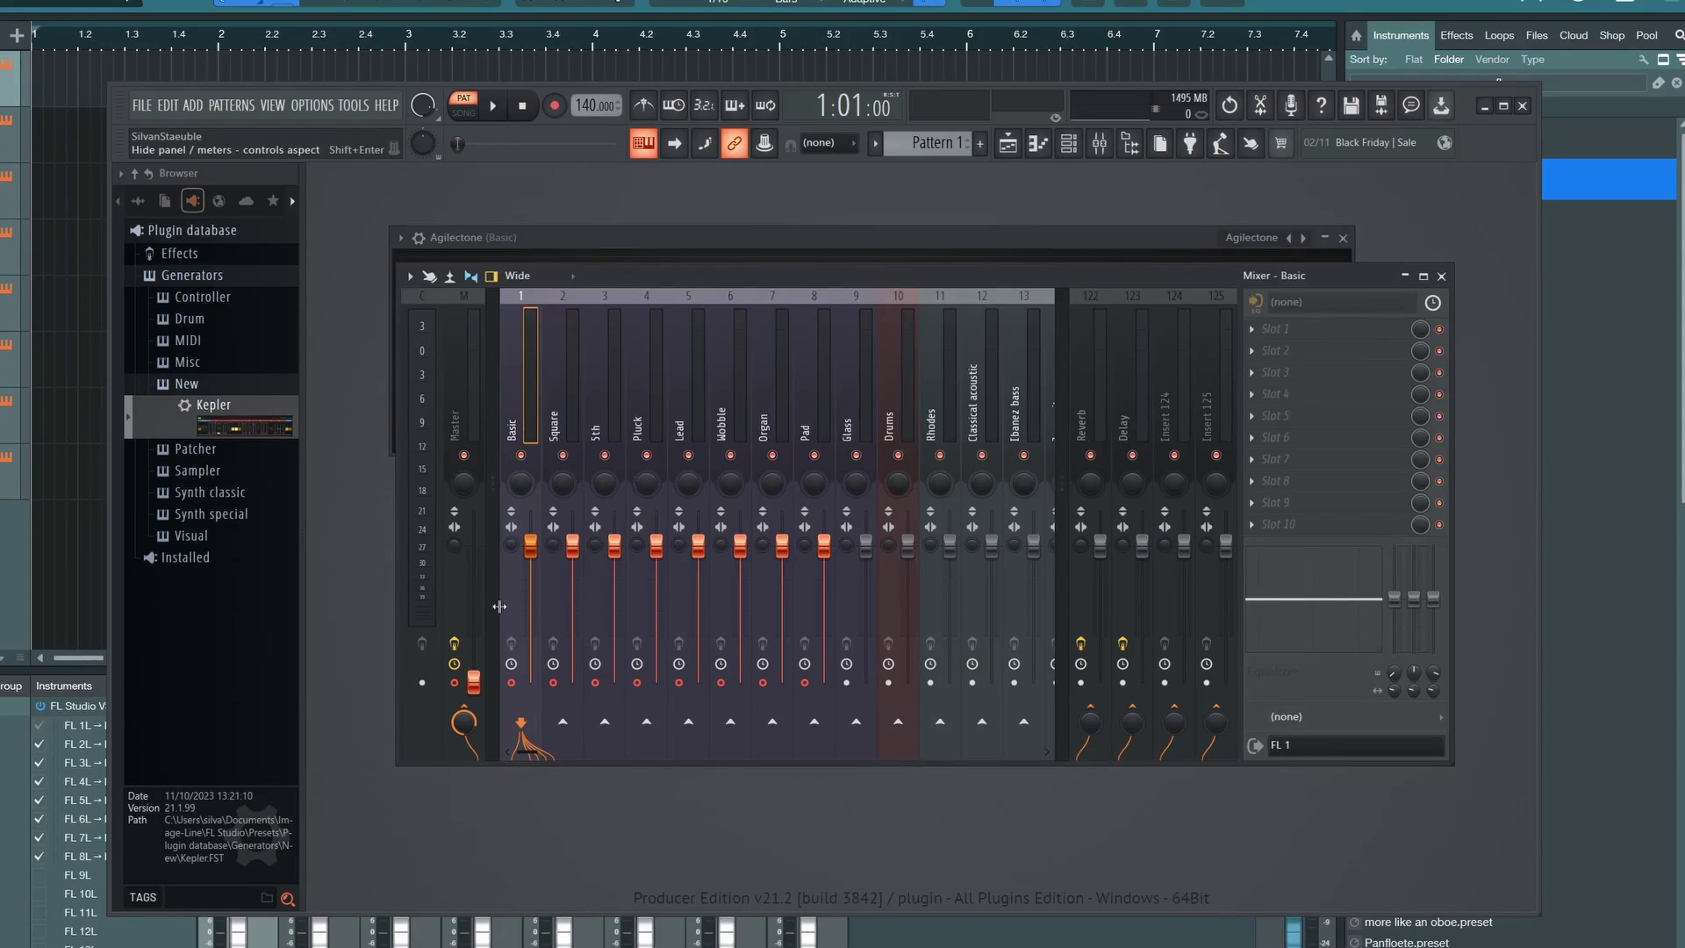
left_click(1287, 326)
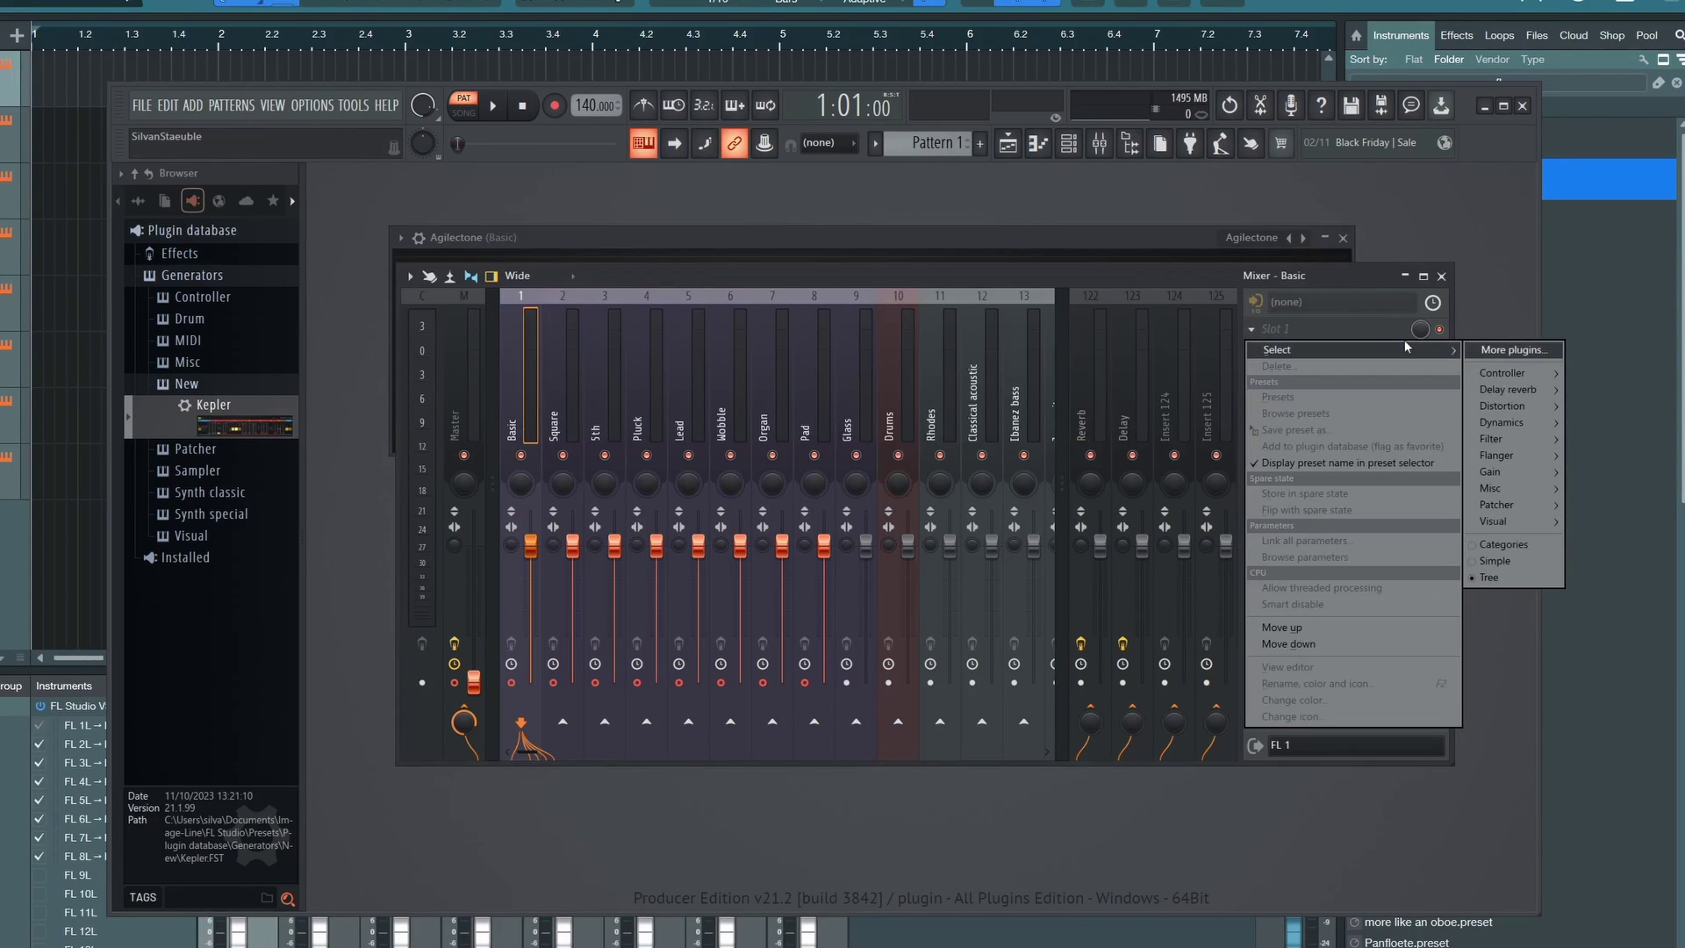
mouse_move(1520, 452)
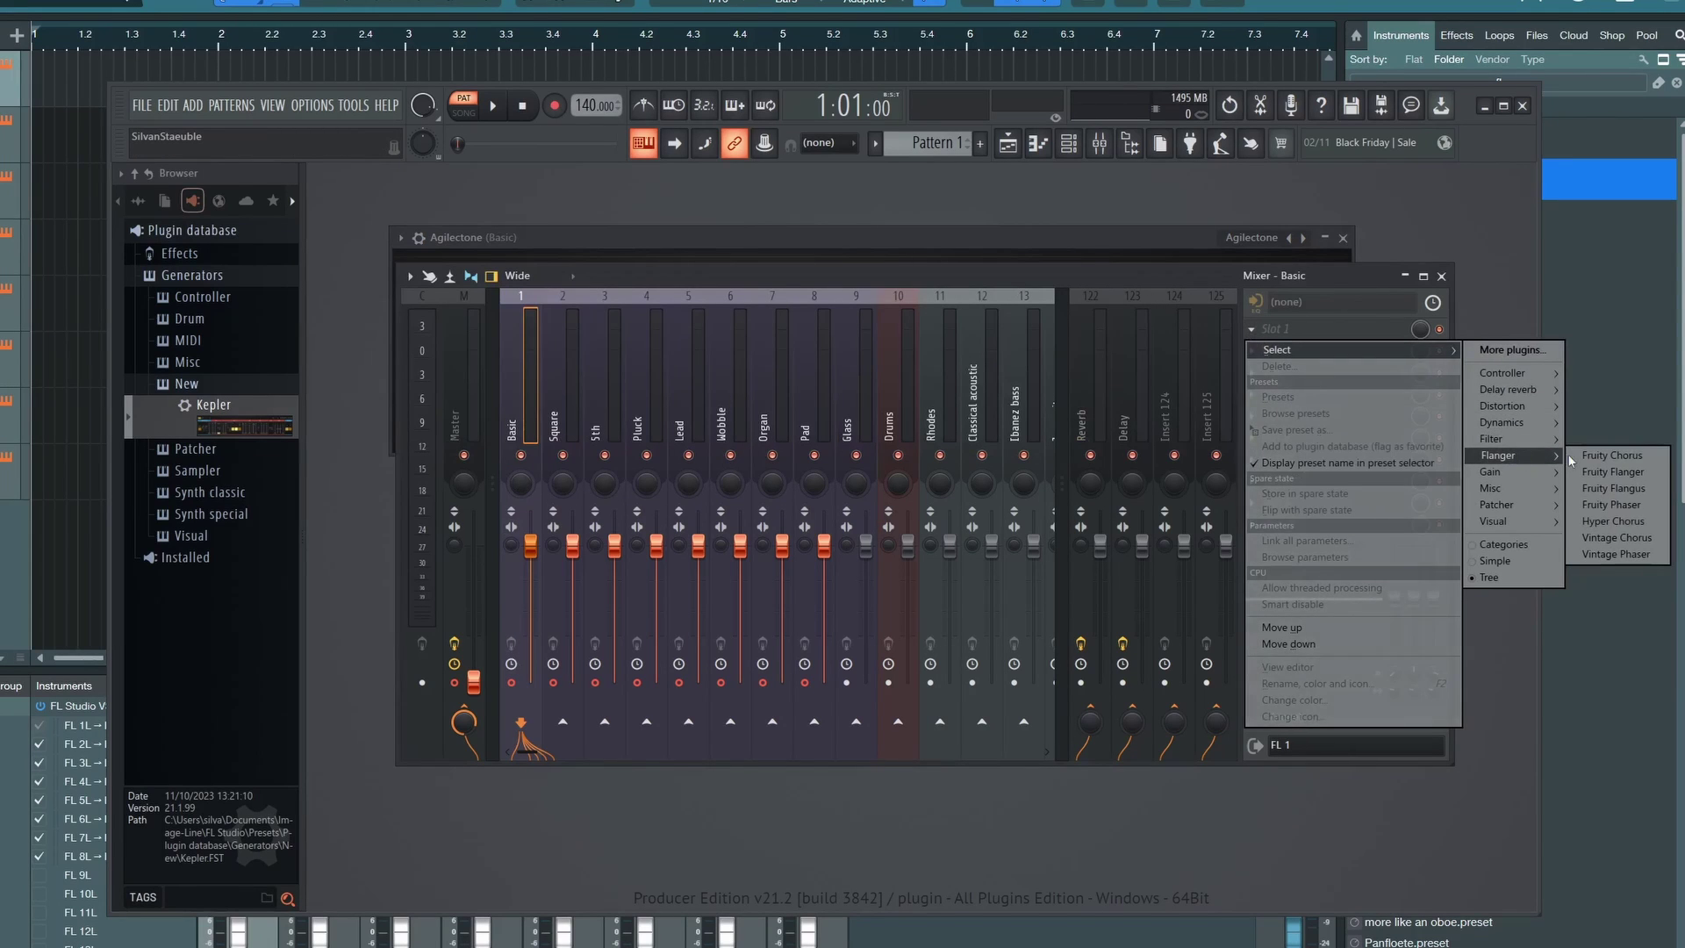
left_click(1634, 456)
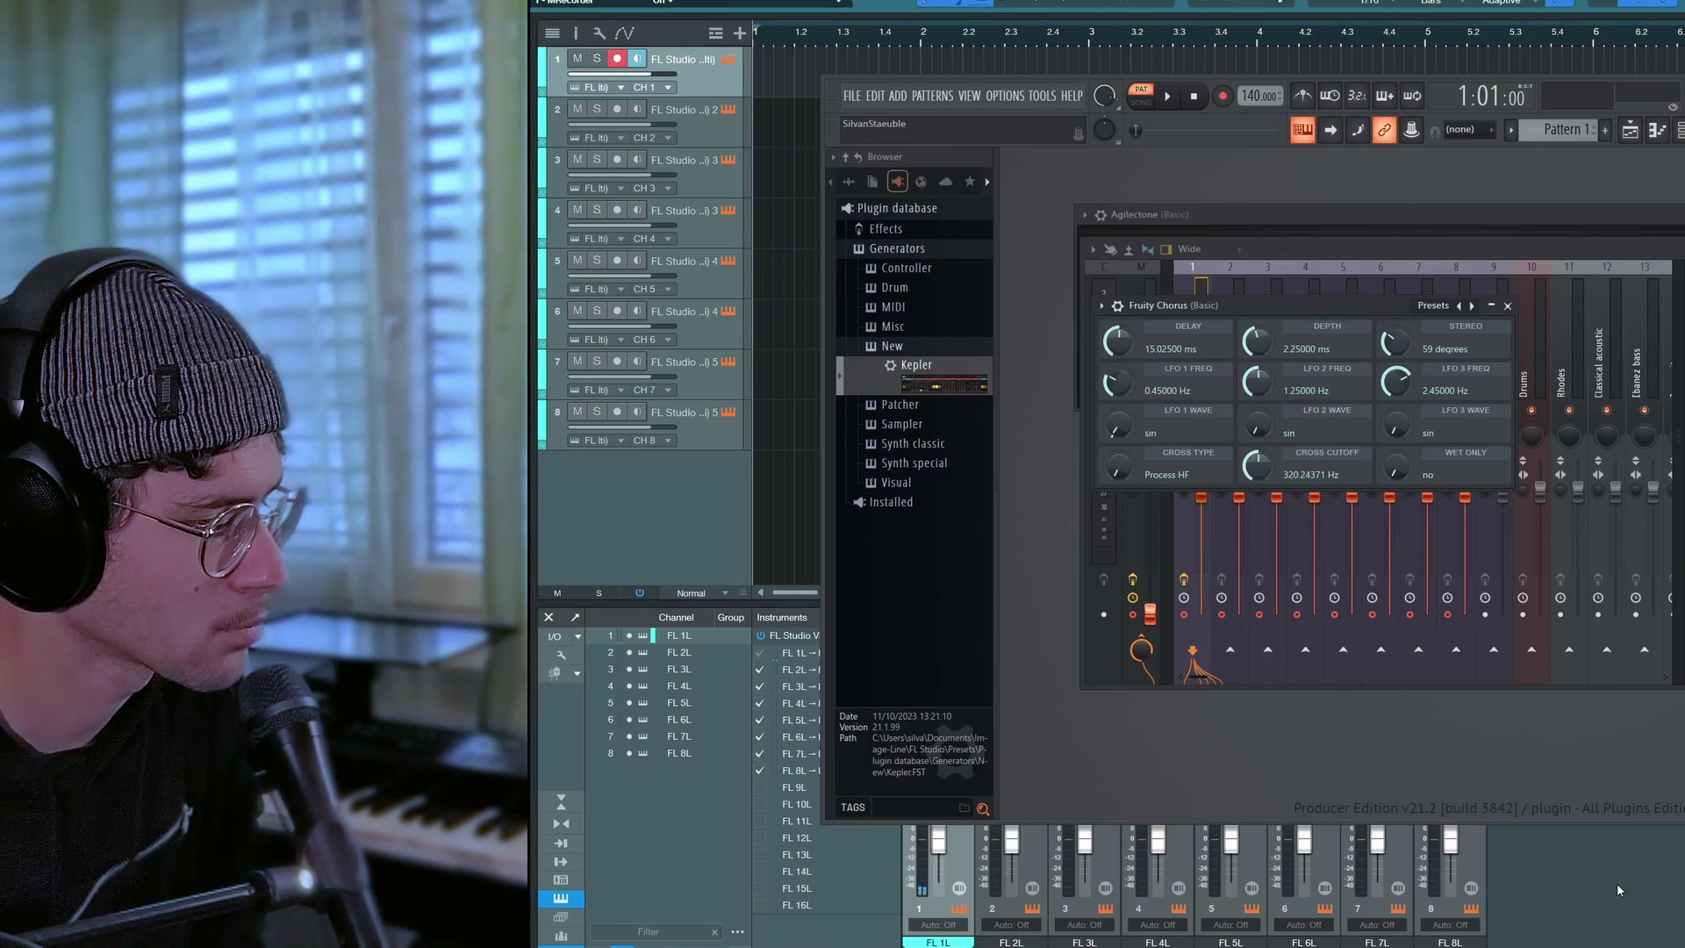
left_click(1617, 883)
left_click(967, 620)
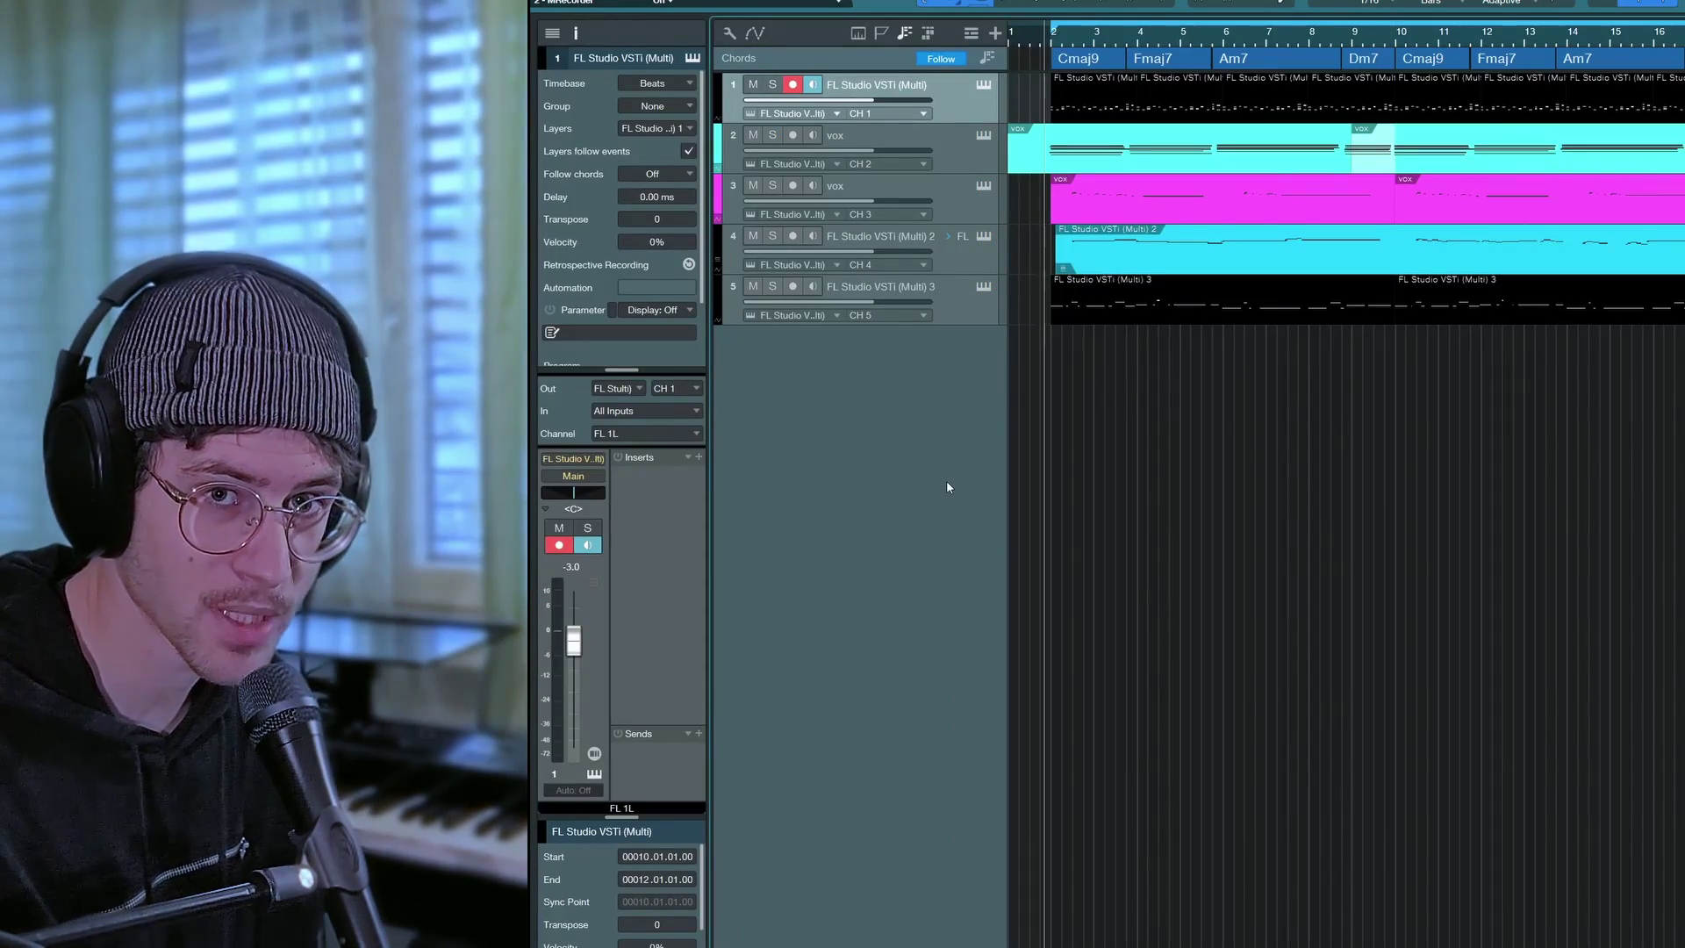
- Play back the finished five-track example arrangement, stop it, and show the FL Studio mixer behind its sounds
key("space")
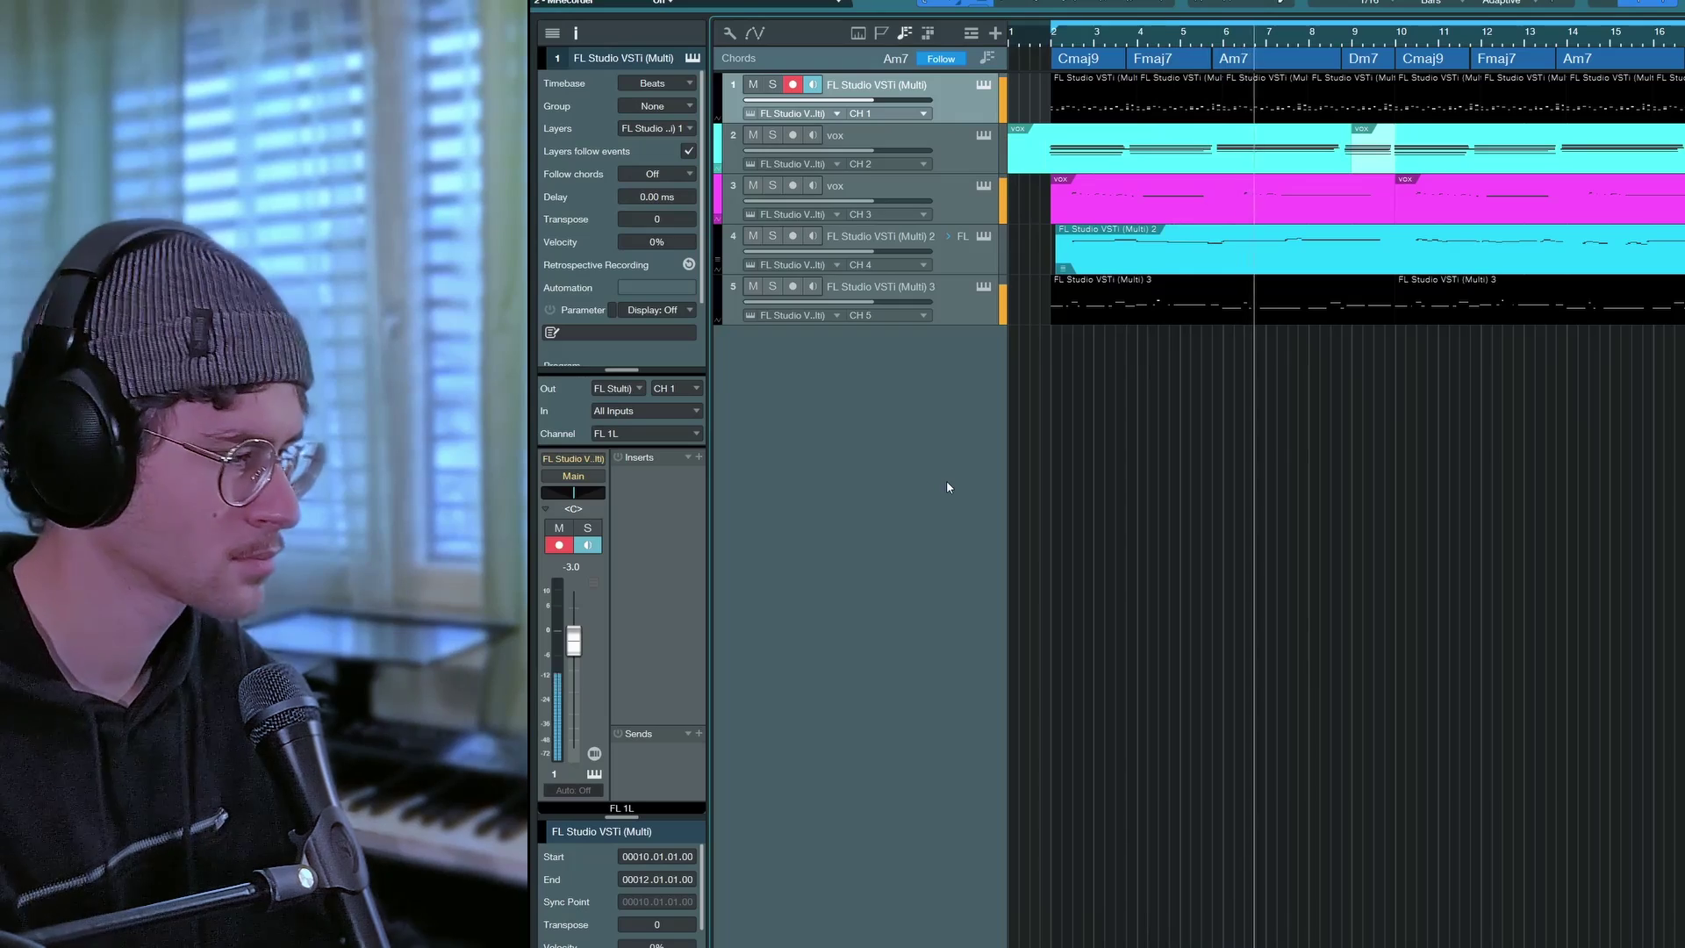
key("space")
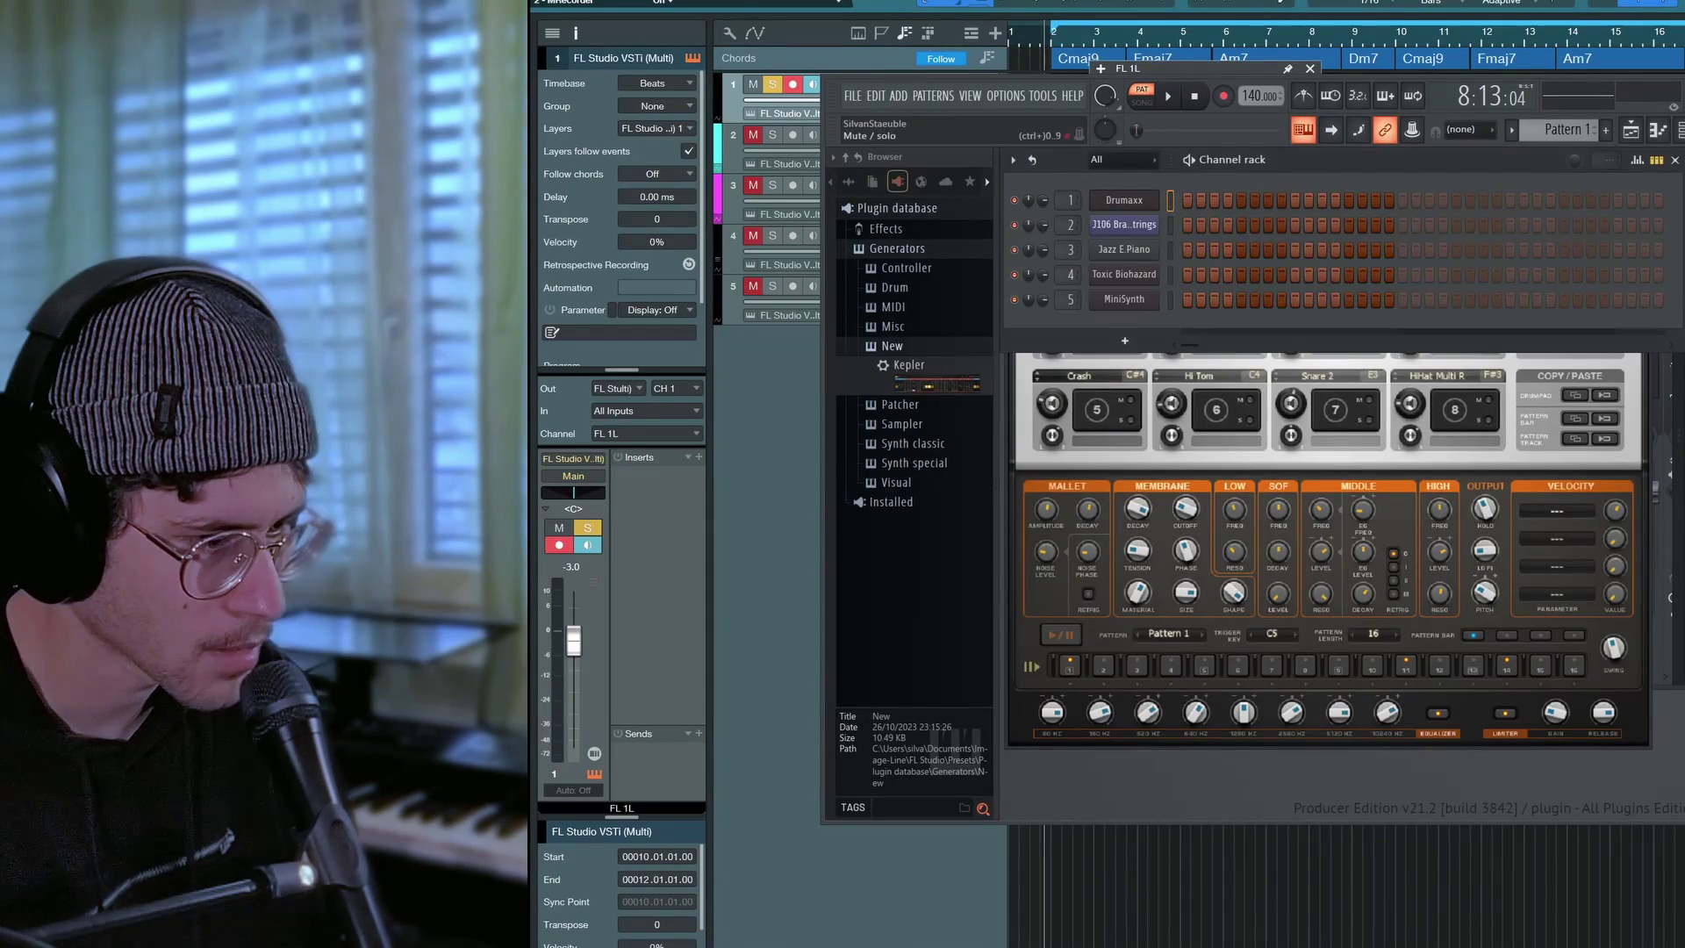
key("F9")
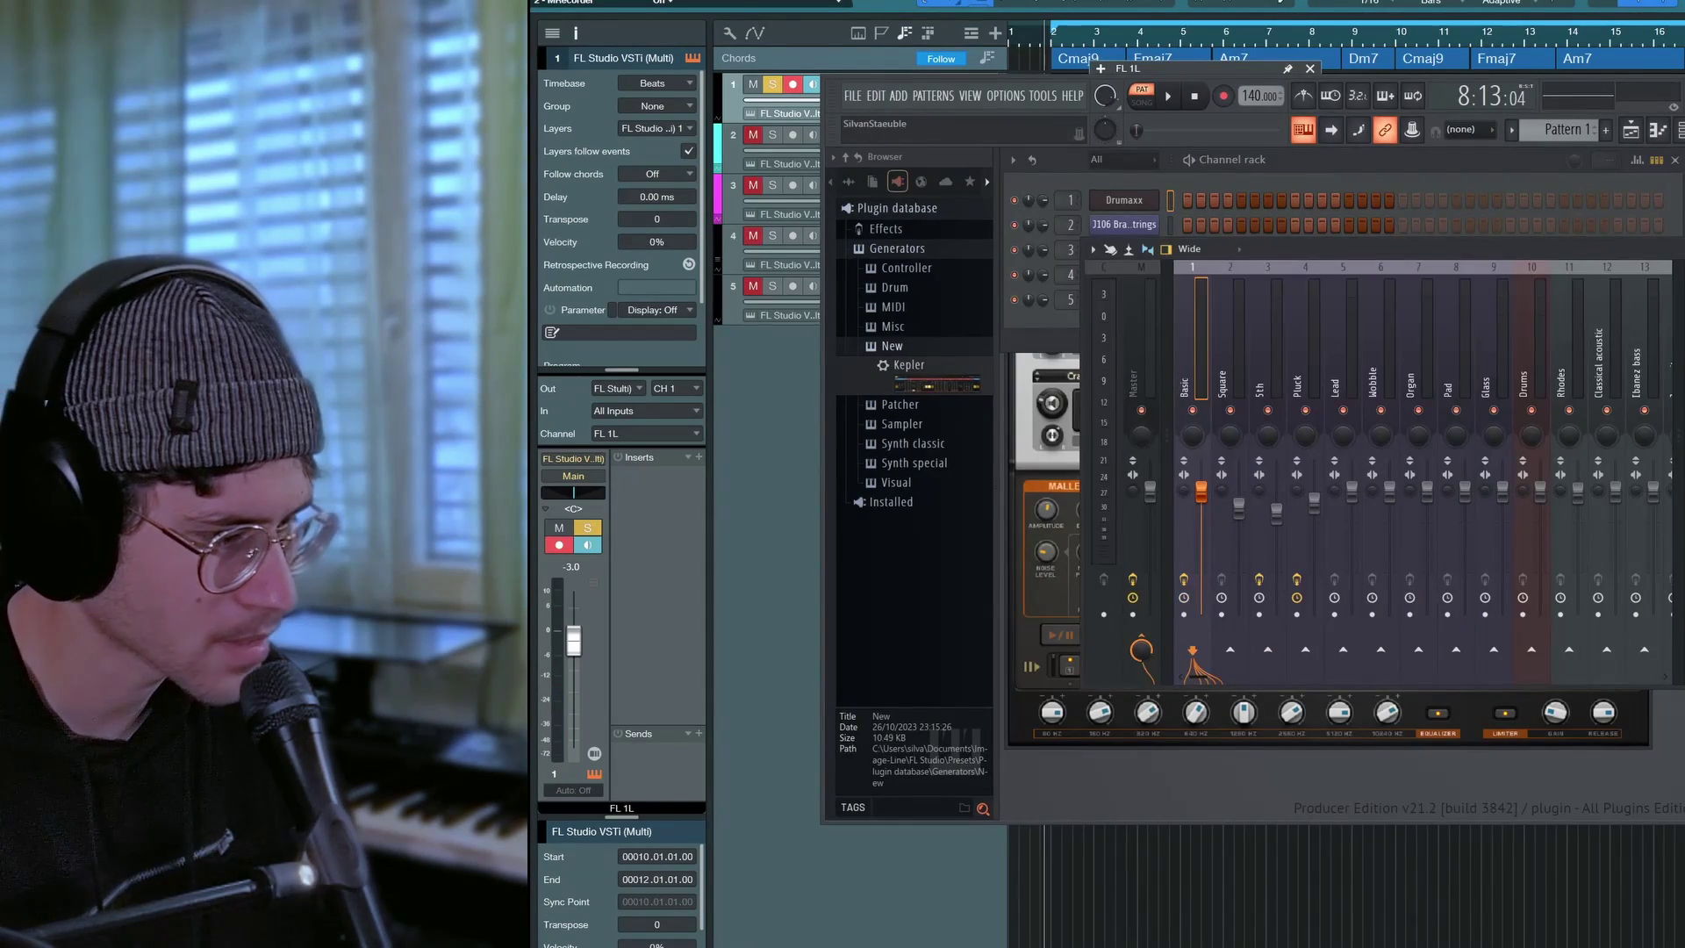
- Audition the soloed first track in Studio One and show its Drumaxx instrument and Soundgoodizer effect in FL Studio
key("F6")
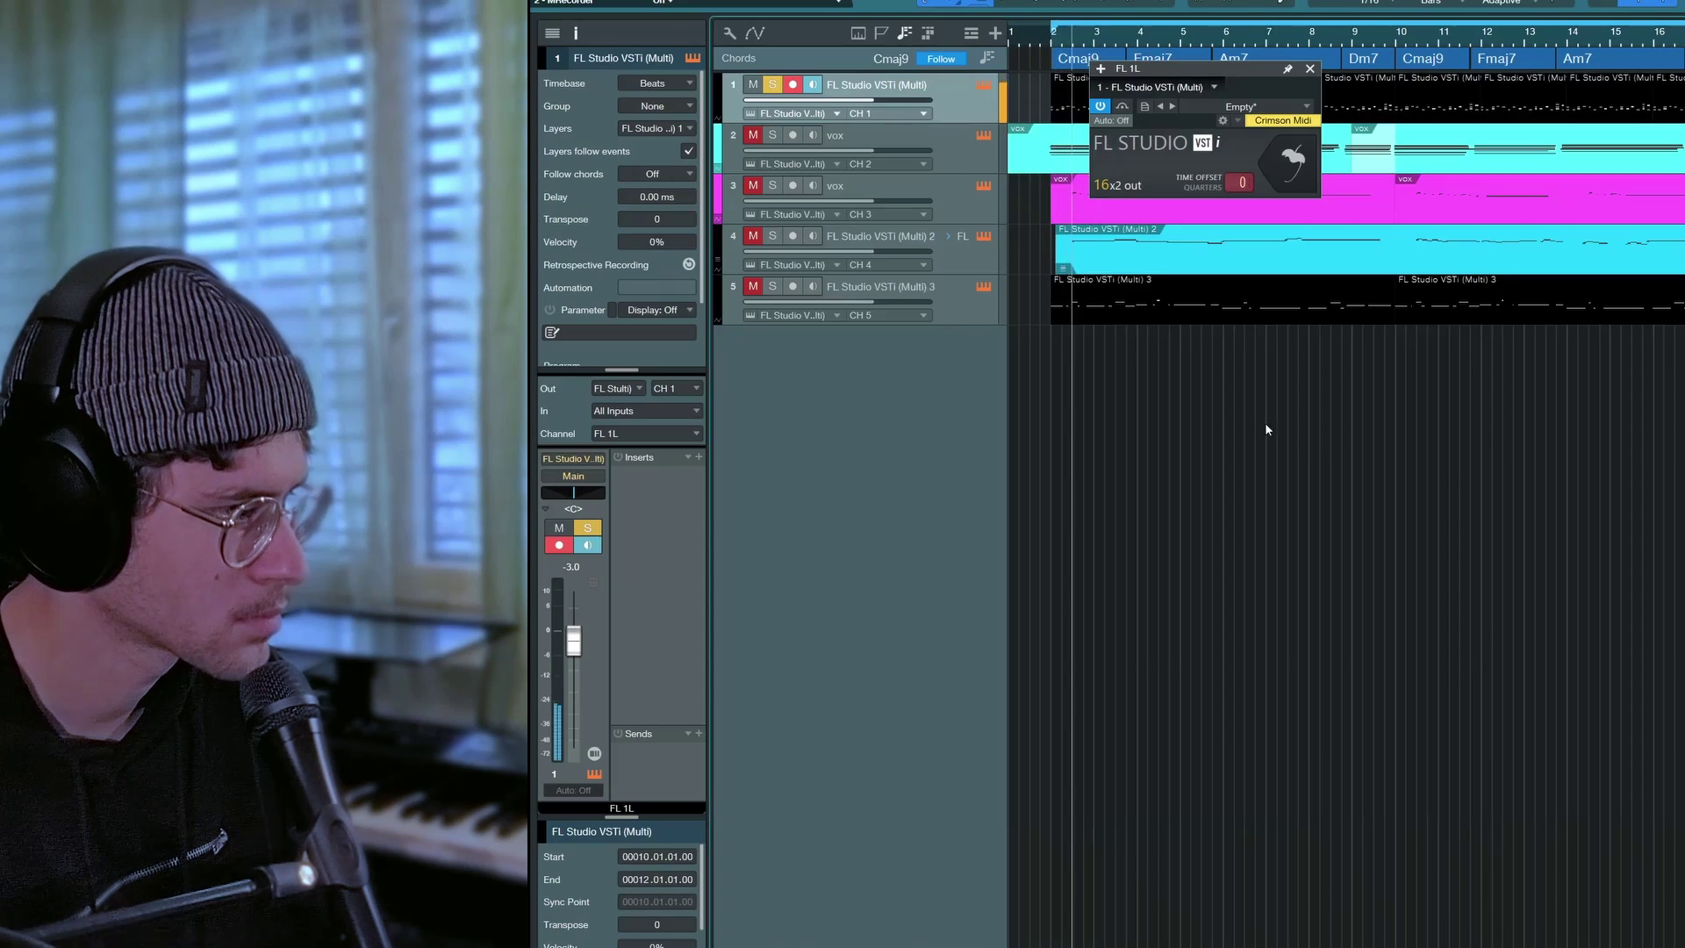
left_click(1310, 68)
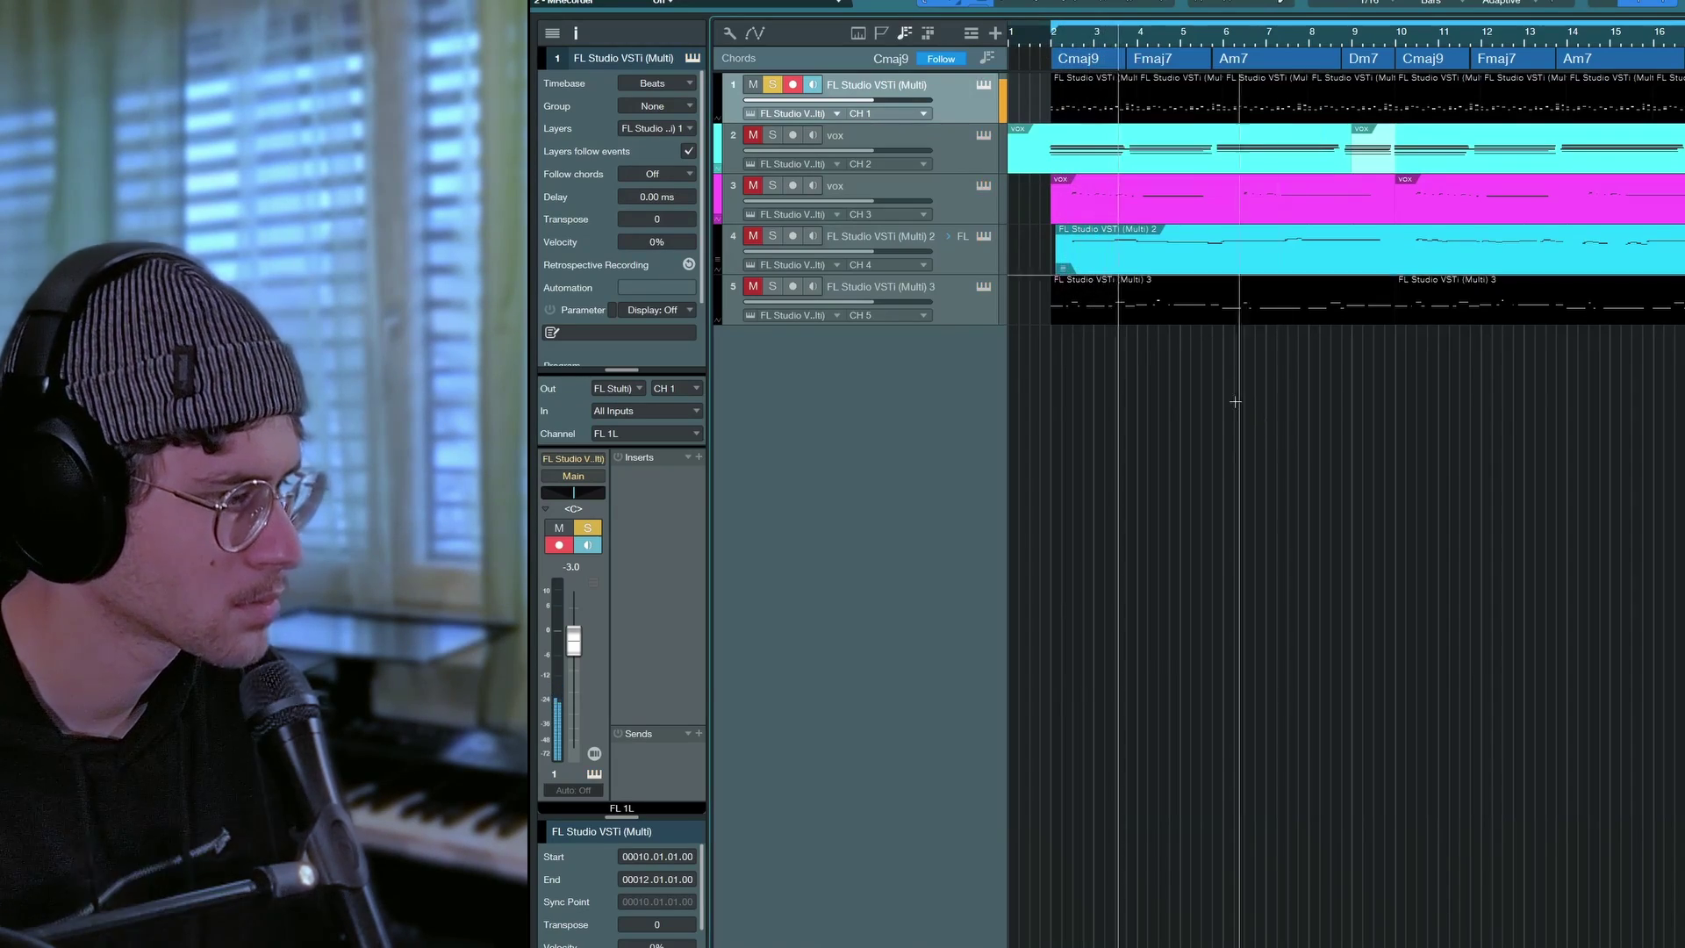
key("space")
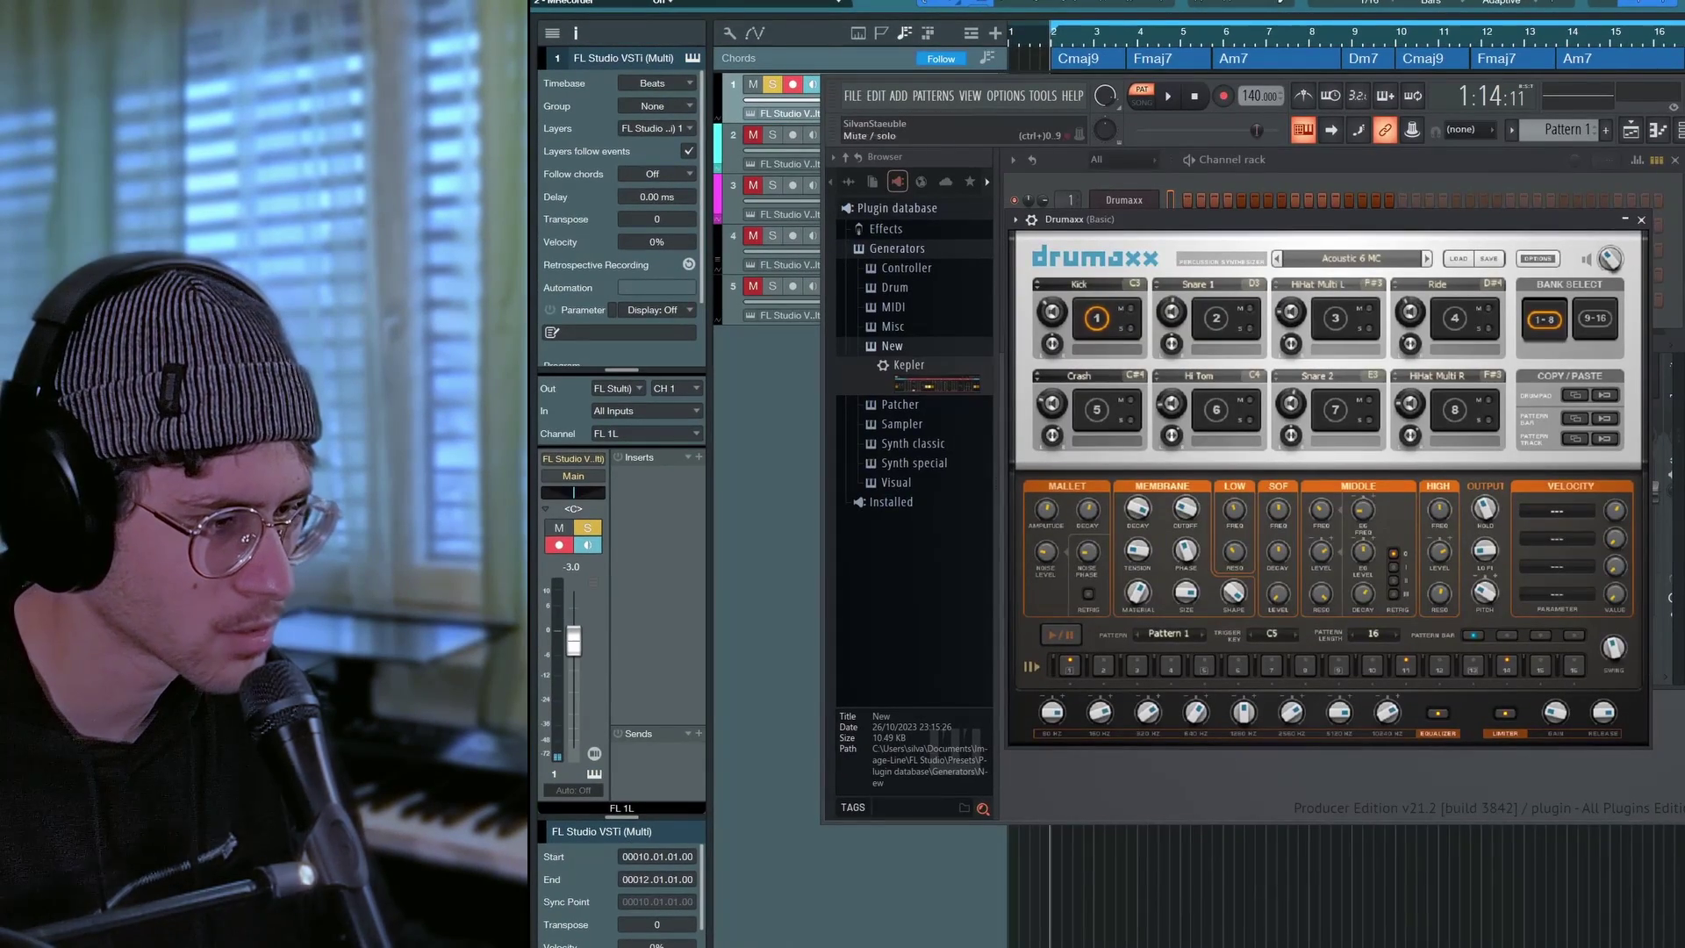
key("F9")
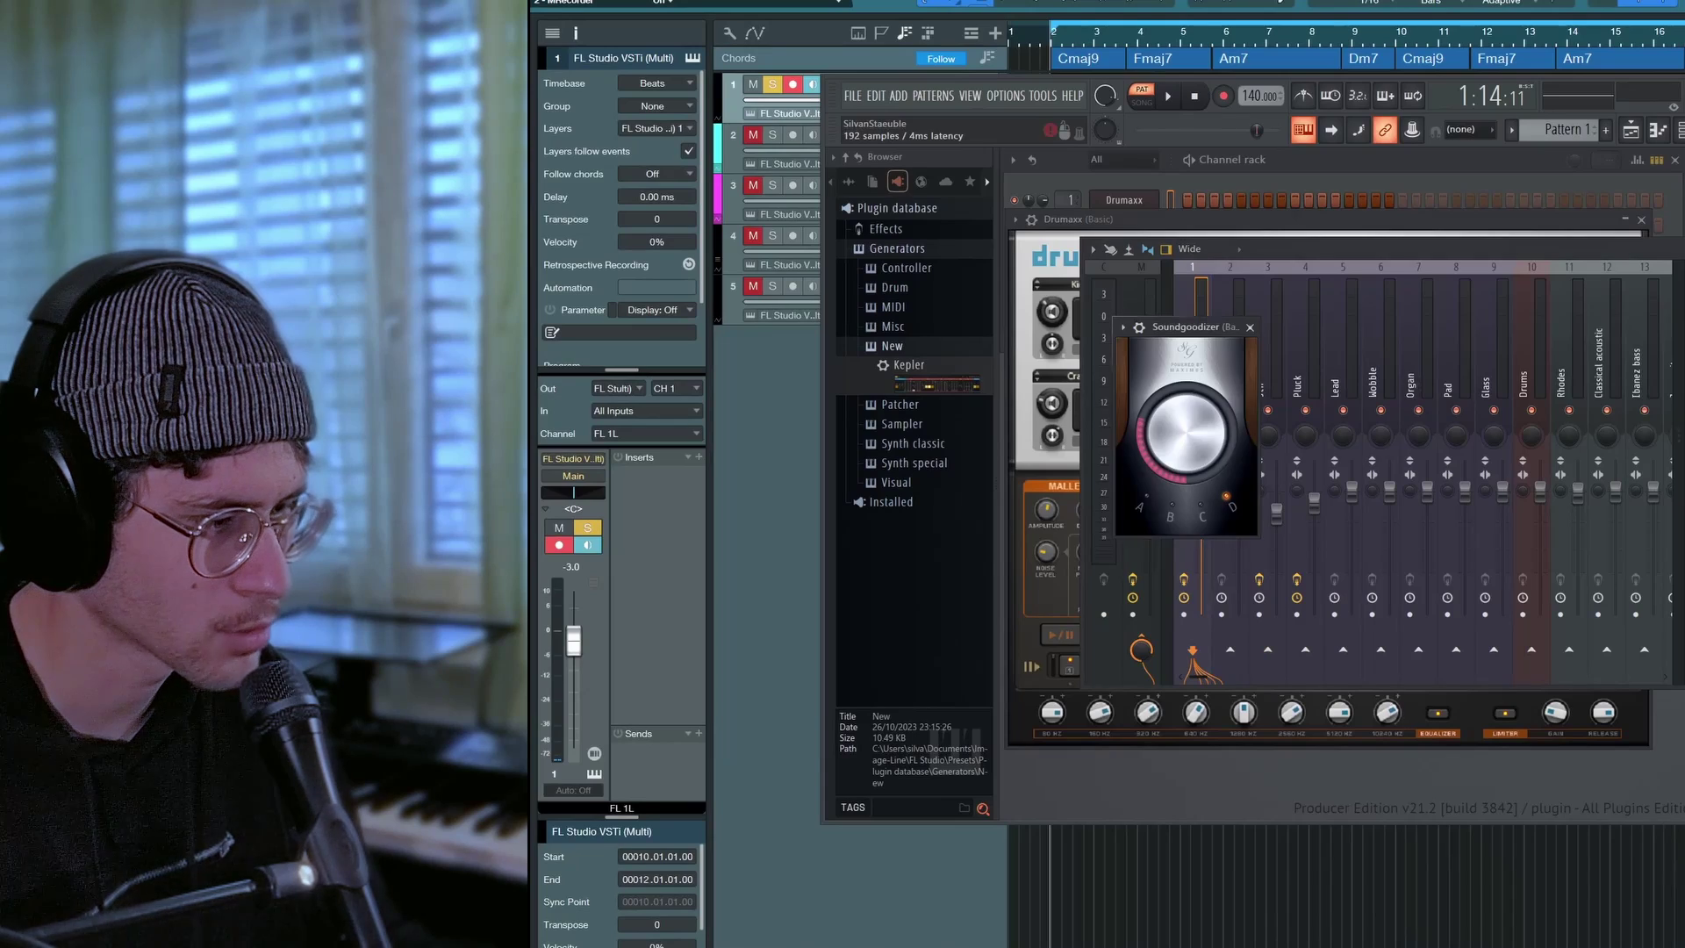
left_click(759, 417)
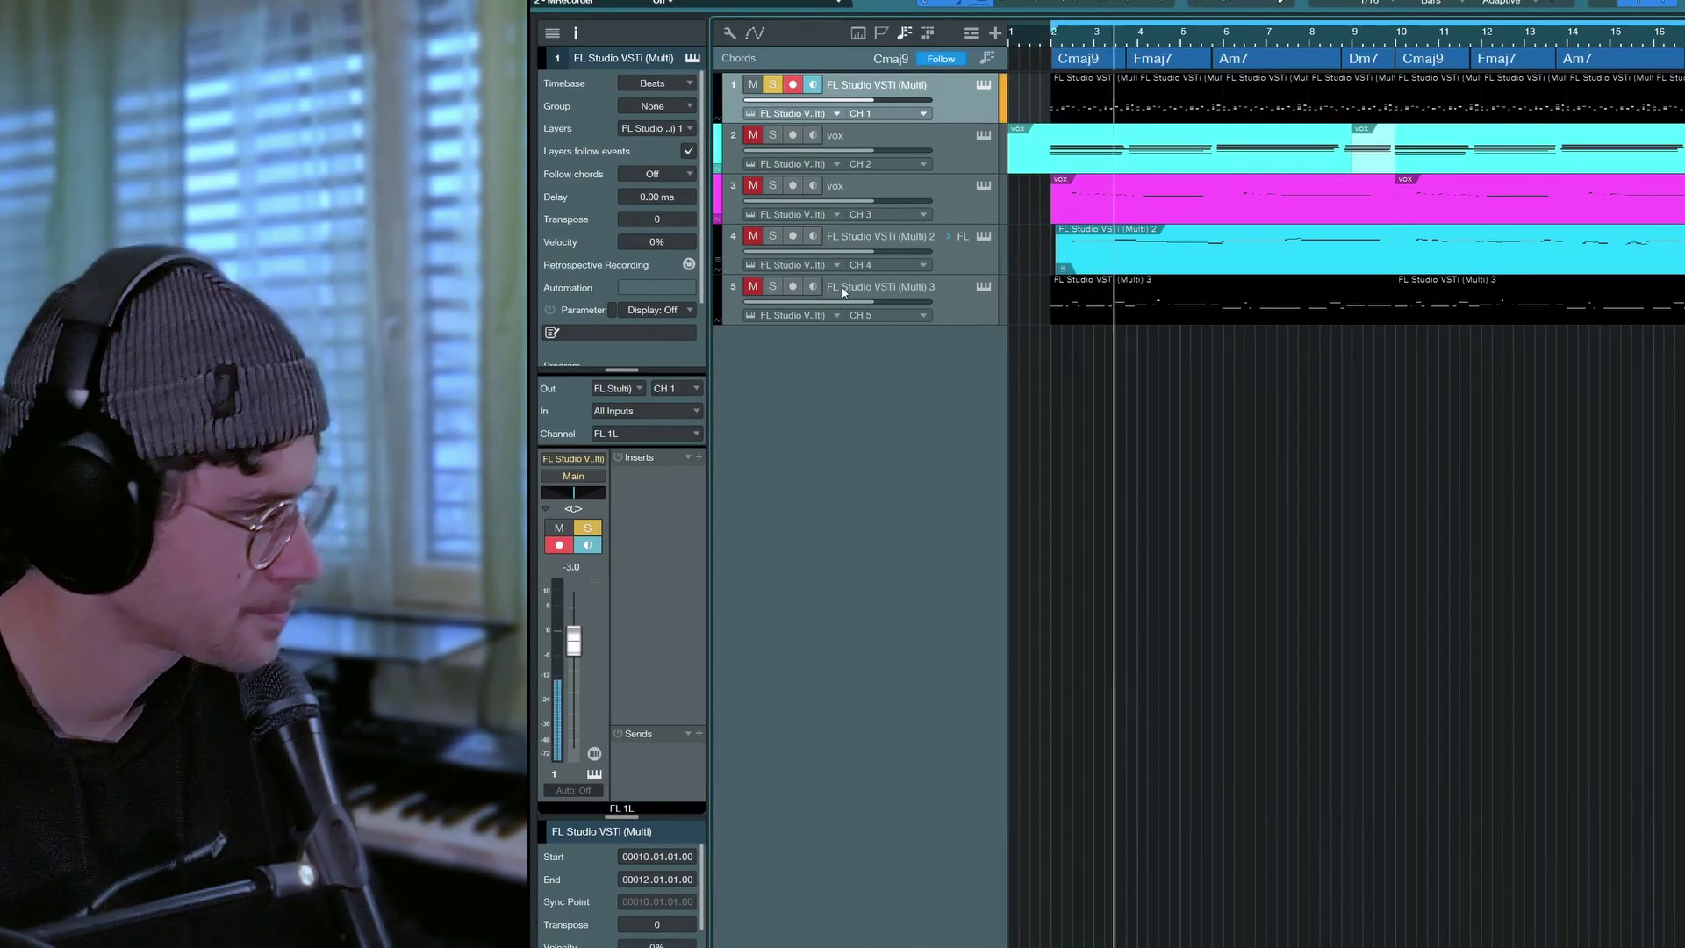
- Show track 2's J106 Brass & Strings instrument in FL Studio, solo the track and audition it together with the drums
left_click(984, 137)
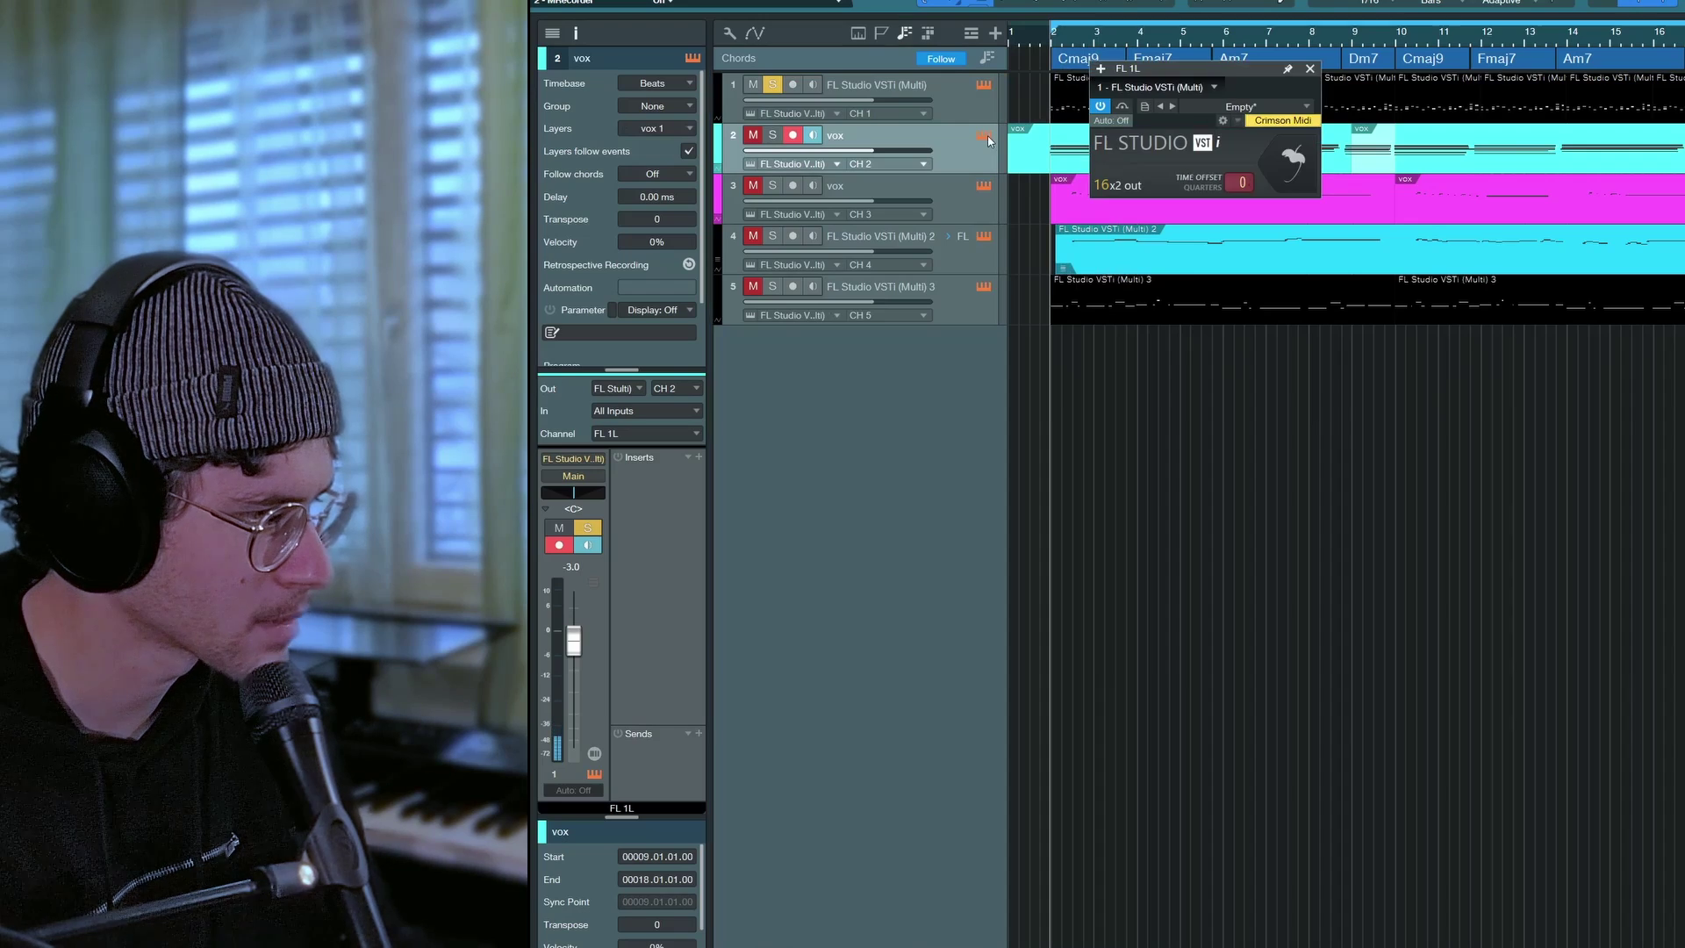
left_click(1274, 168)
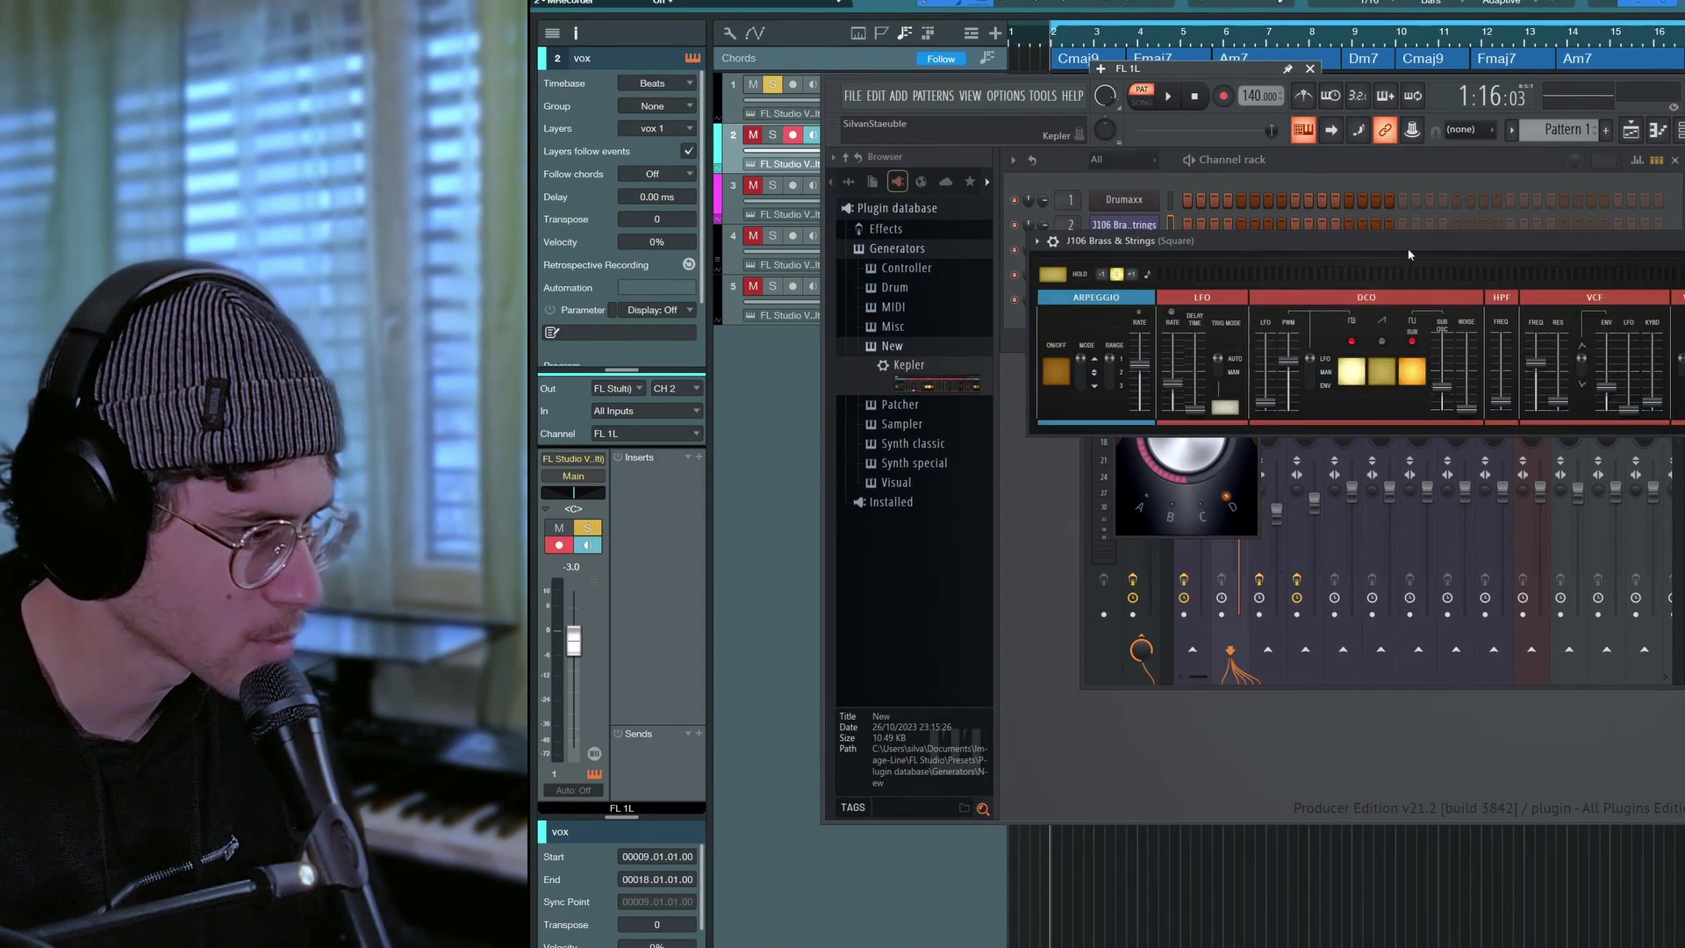
left_click_drag(1410, 254, 1411, 260)
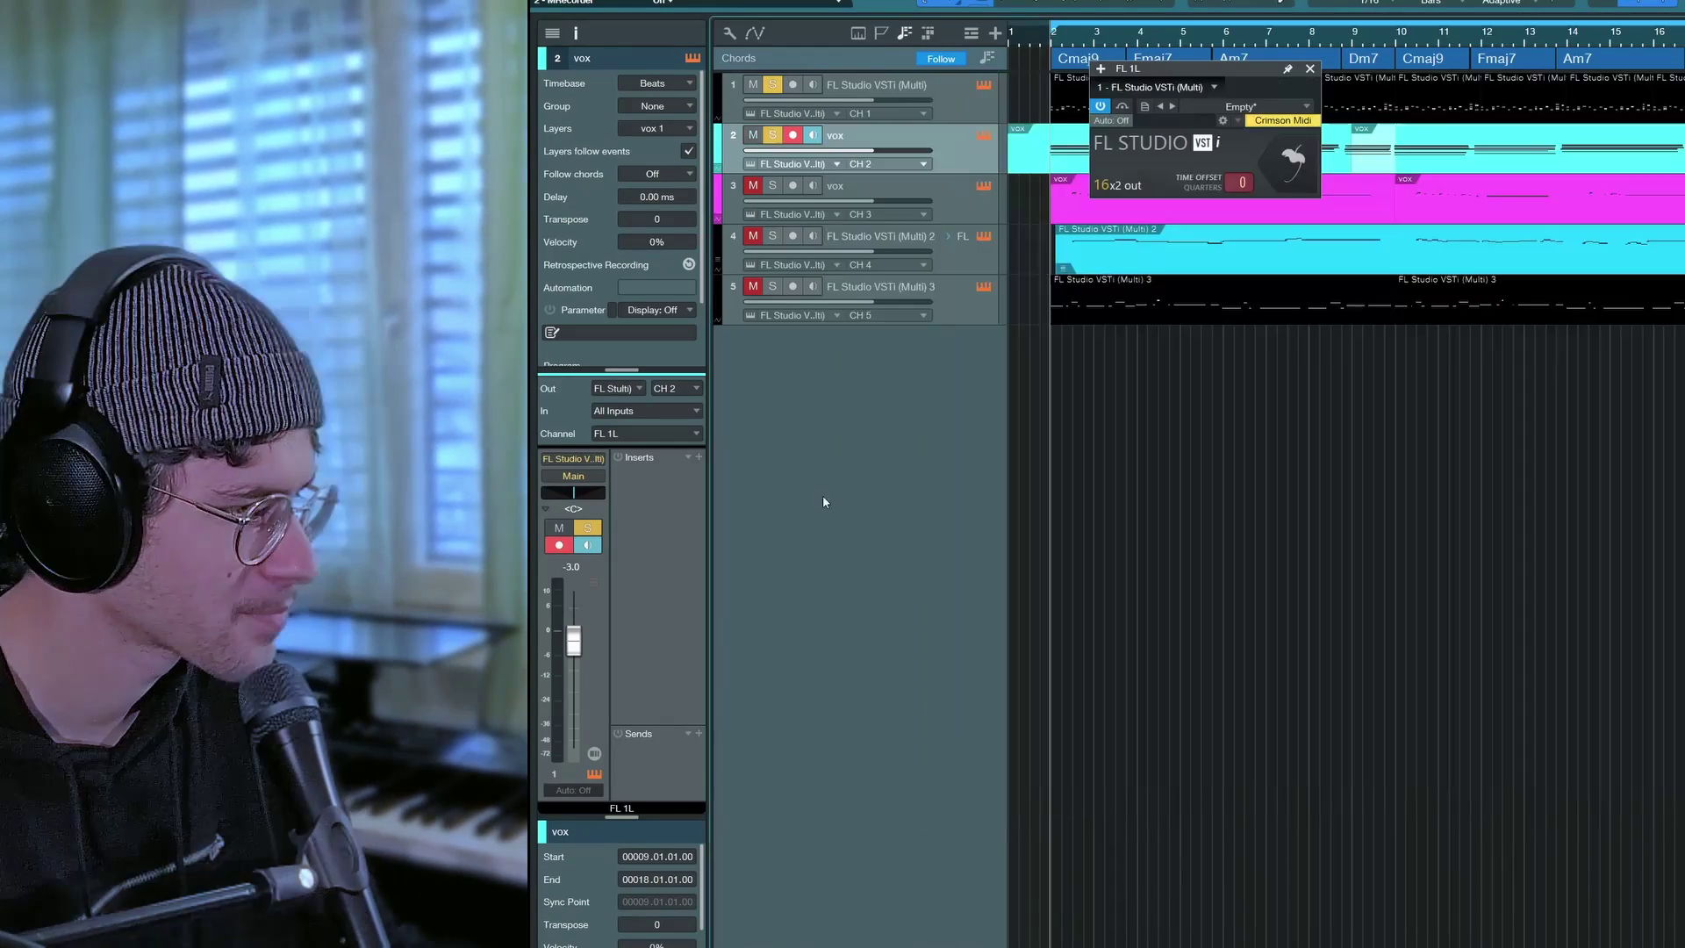
key("space")
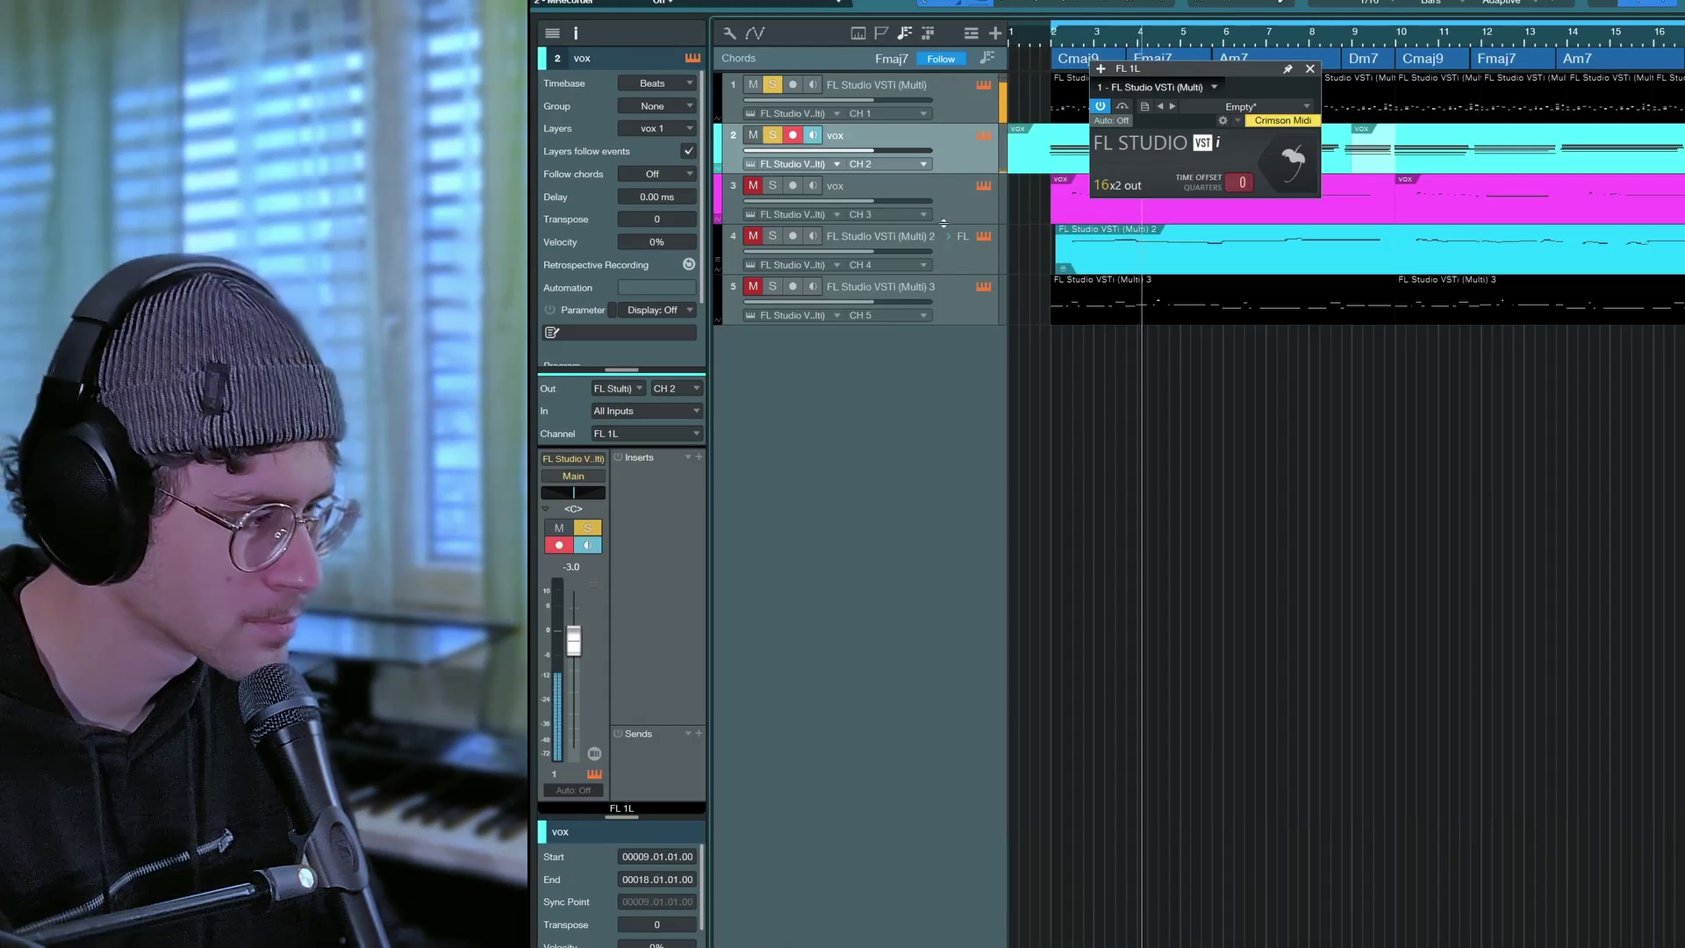
key("space")
- Insert the Open AIR reverb on the FL 1L channel and load its Clean Plate preset
left_click(700, 457)
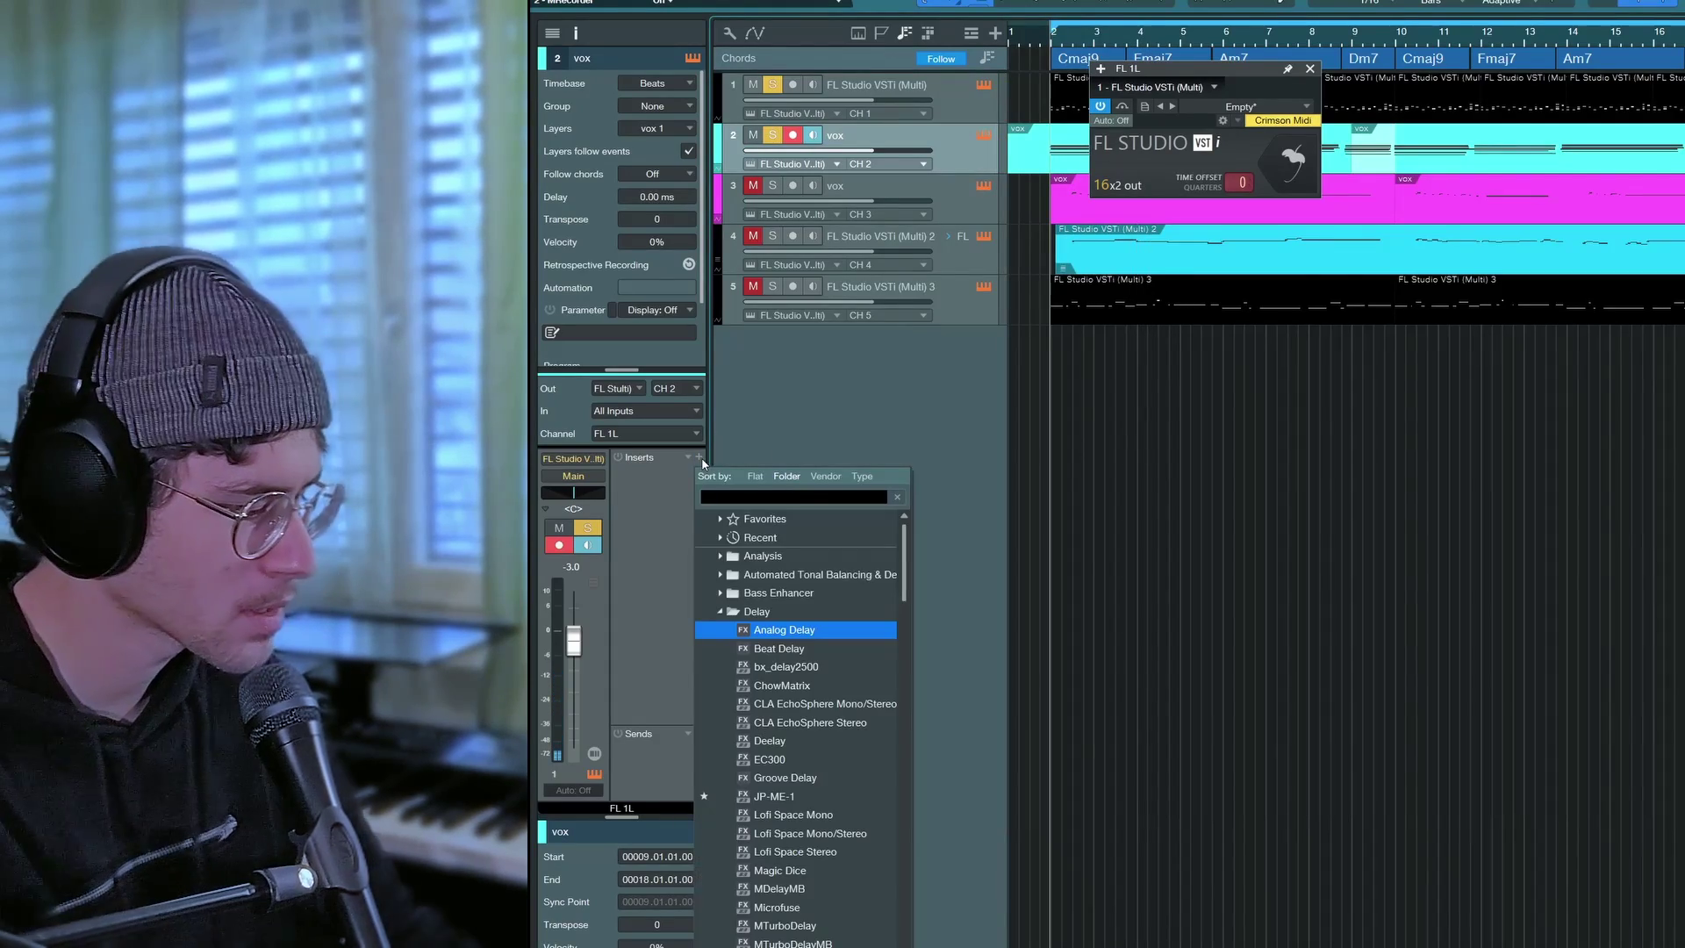
type("open")
key("Return")
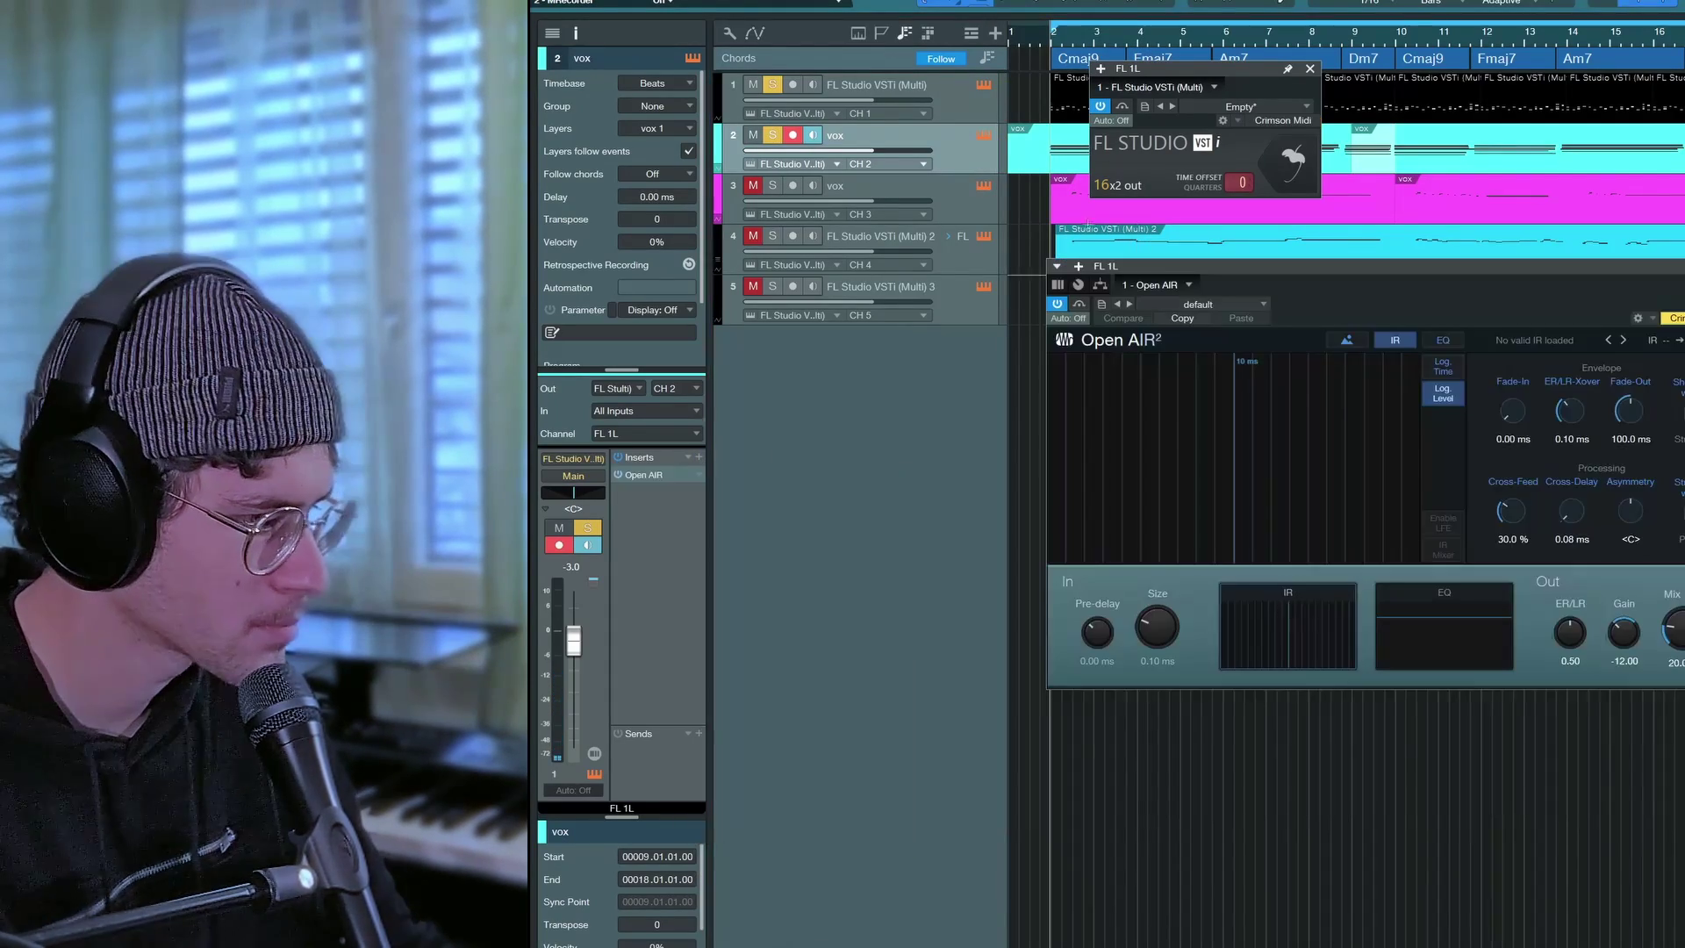
left_click(1262, 305)
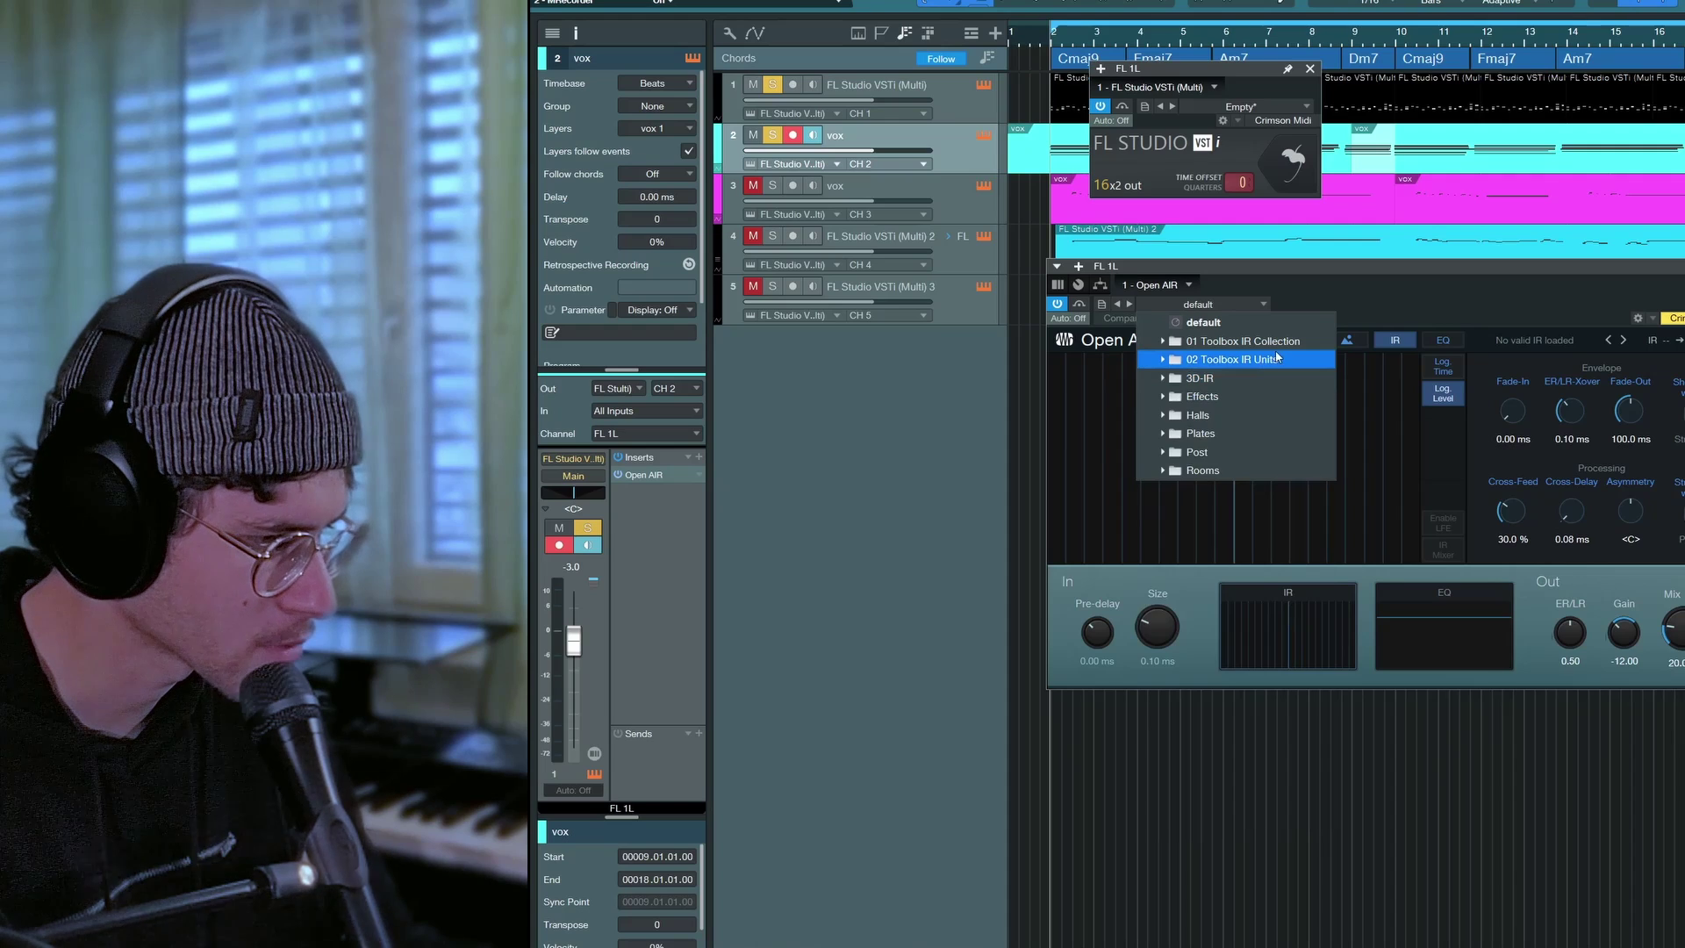
left_click(1277, 357)
left_click(1276, 357)
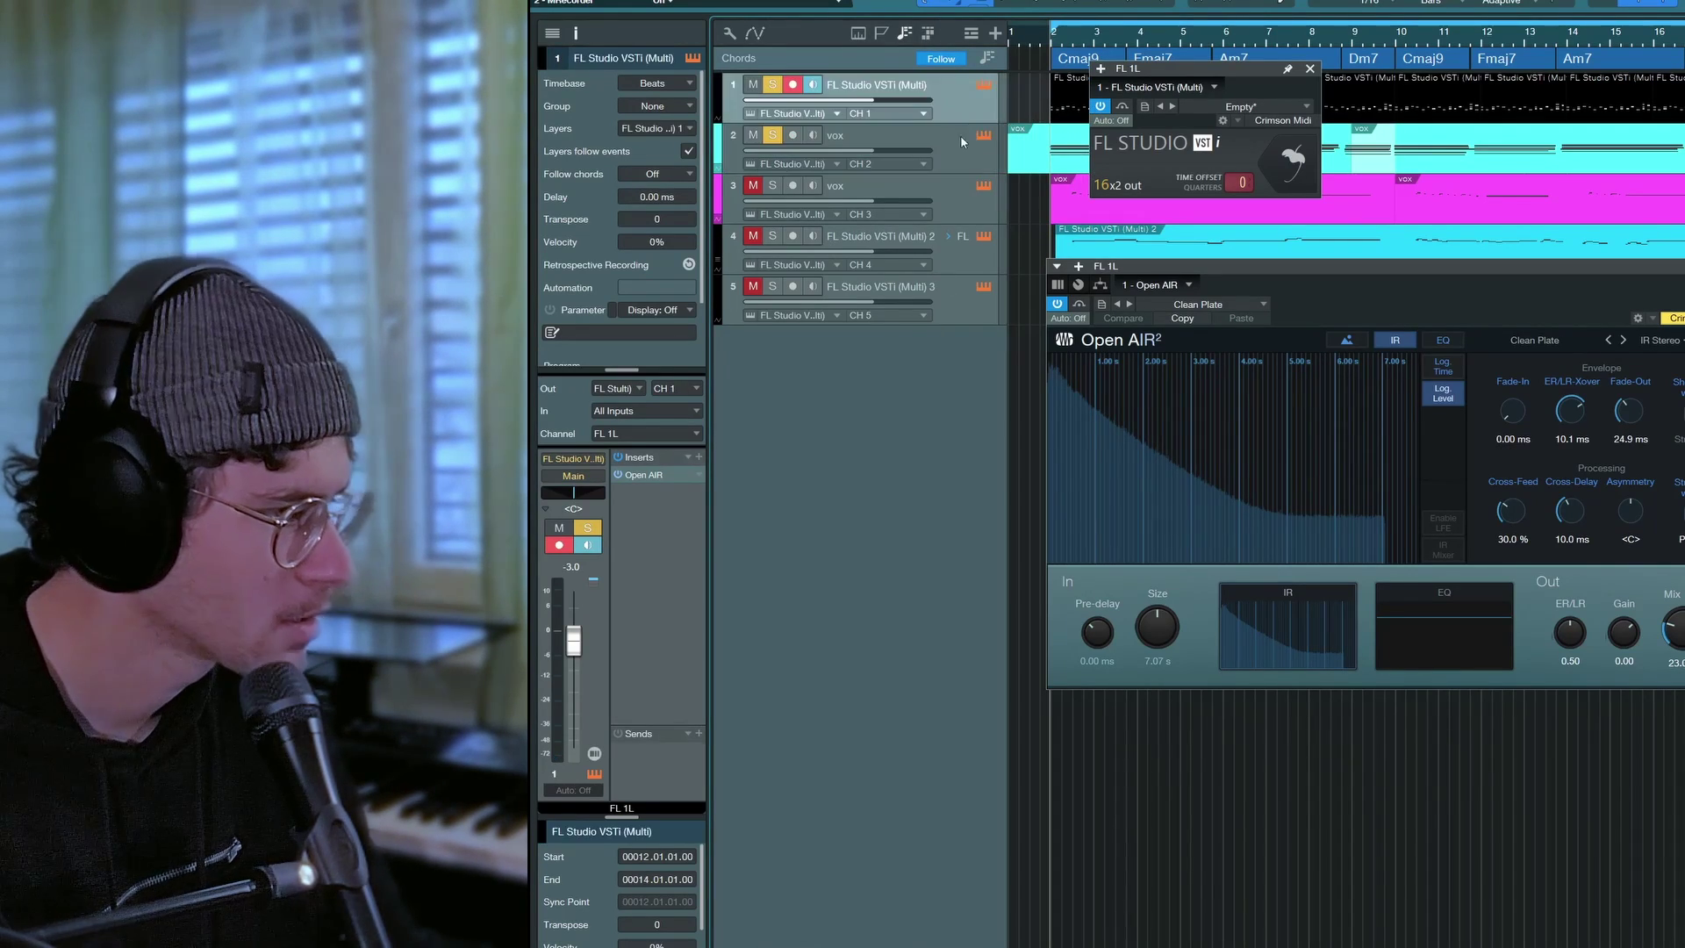
- Select the five instrument tracks one after another to check which mixer channel and inserts the inspector shows
left_click(962, 112)
left_click(951, 156)
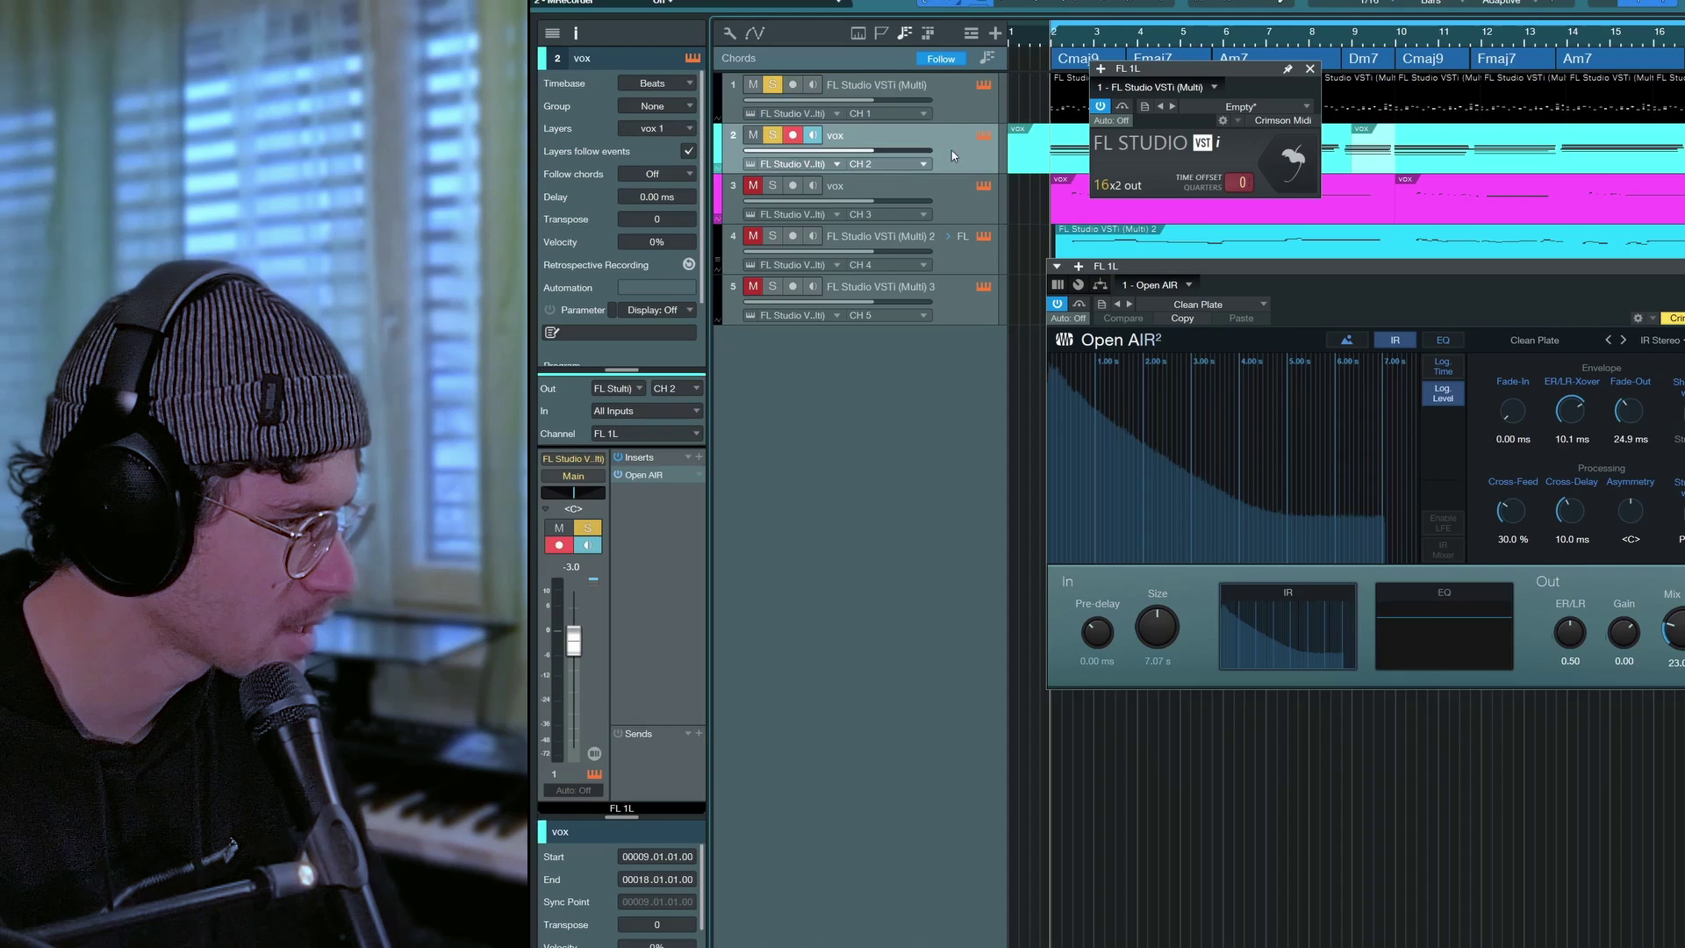
left_click(955, 207)
left_click(960, 303)
left_click(952, 257)
left_click(952, 207)
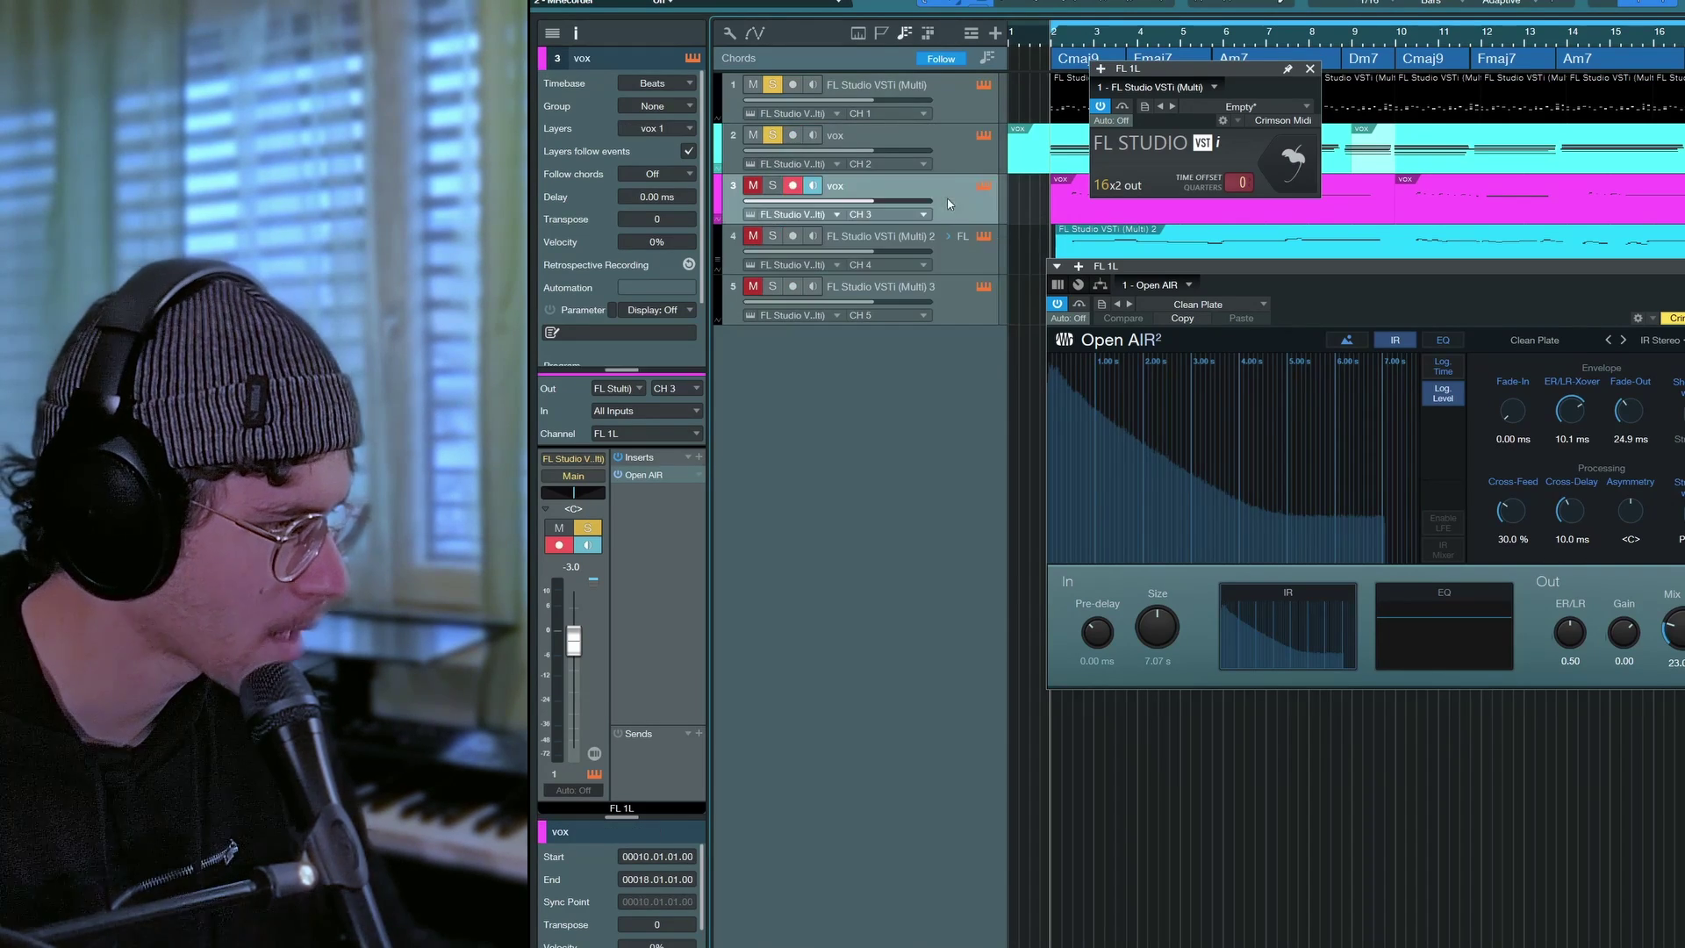
left_click(952, 156)
left_click(952, 106)
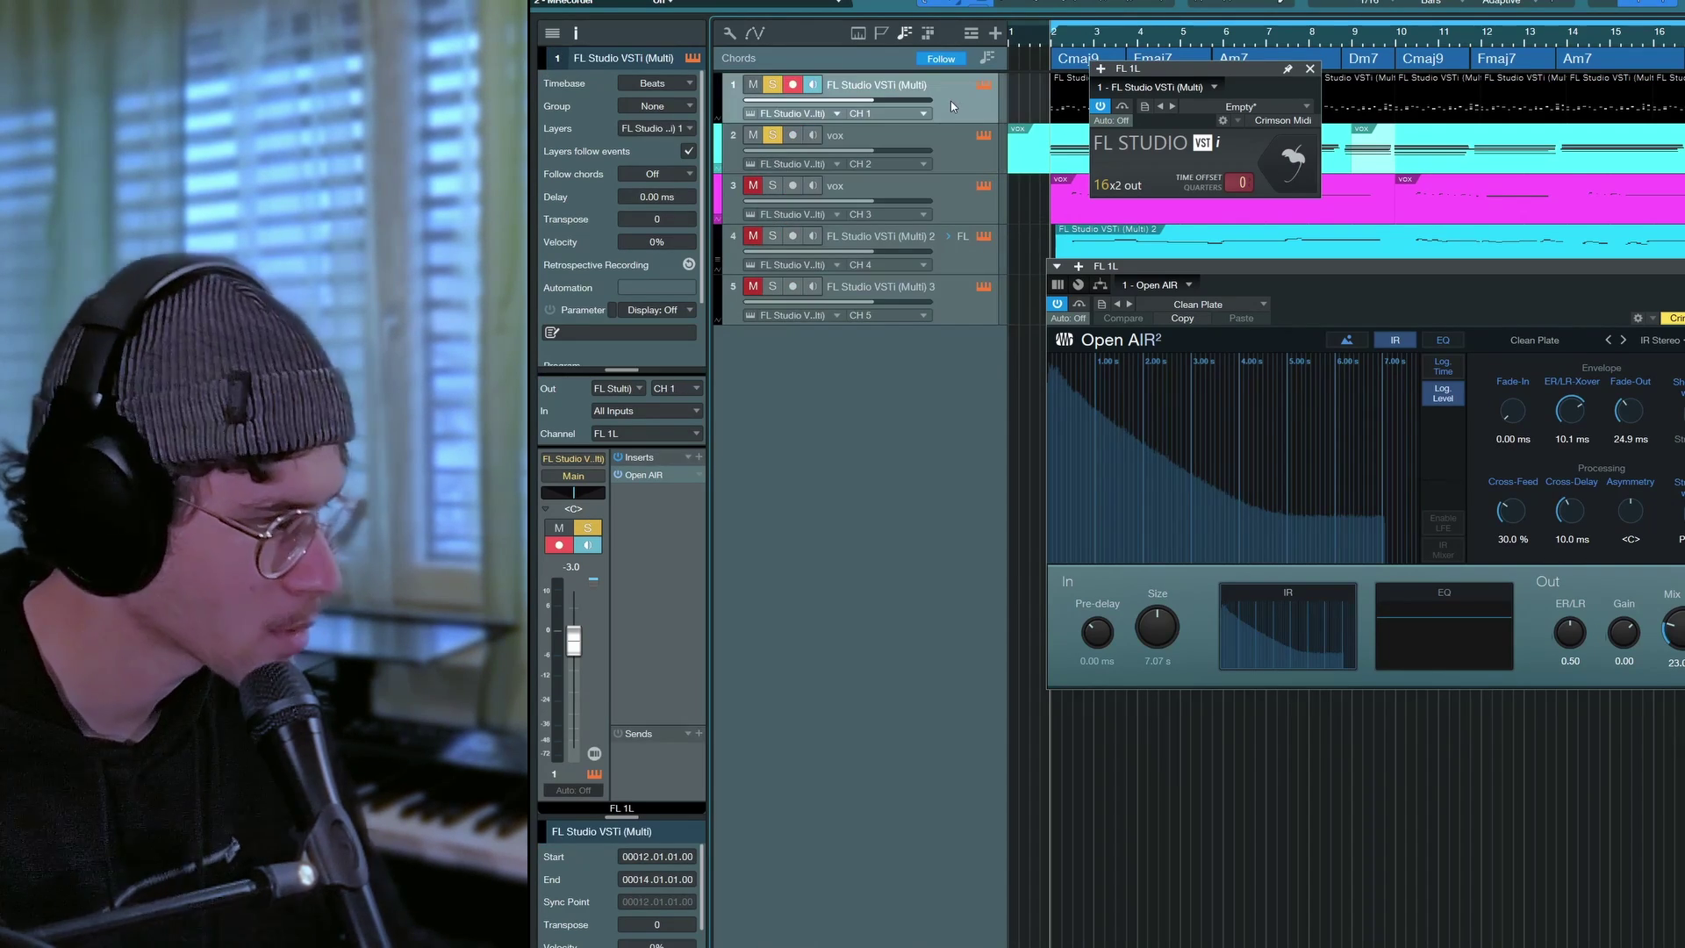
- Lower the volume to -4.5 dB from the second track and show the Studio One mixer console
left_click(966, 163)
left_click_drag(864, 151, 868, 151)
key("F3")
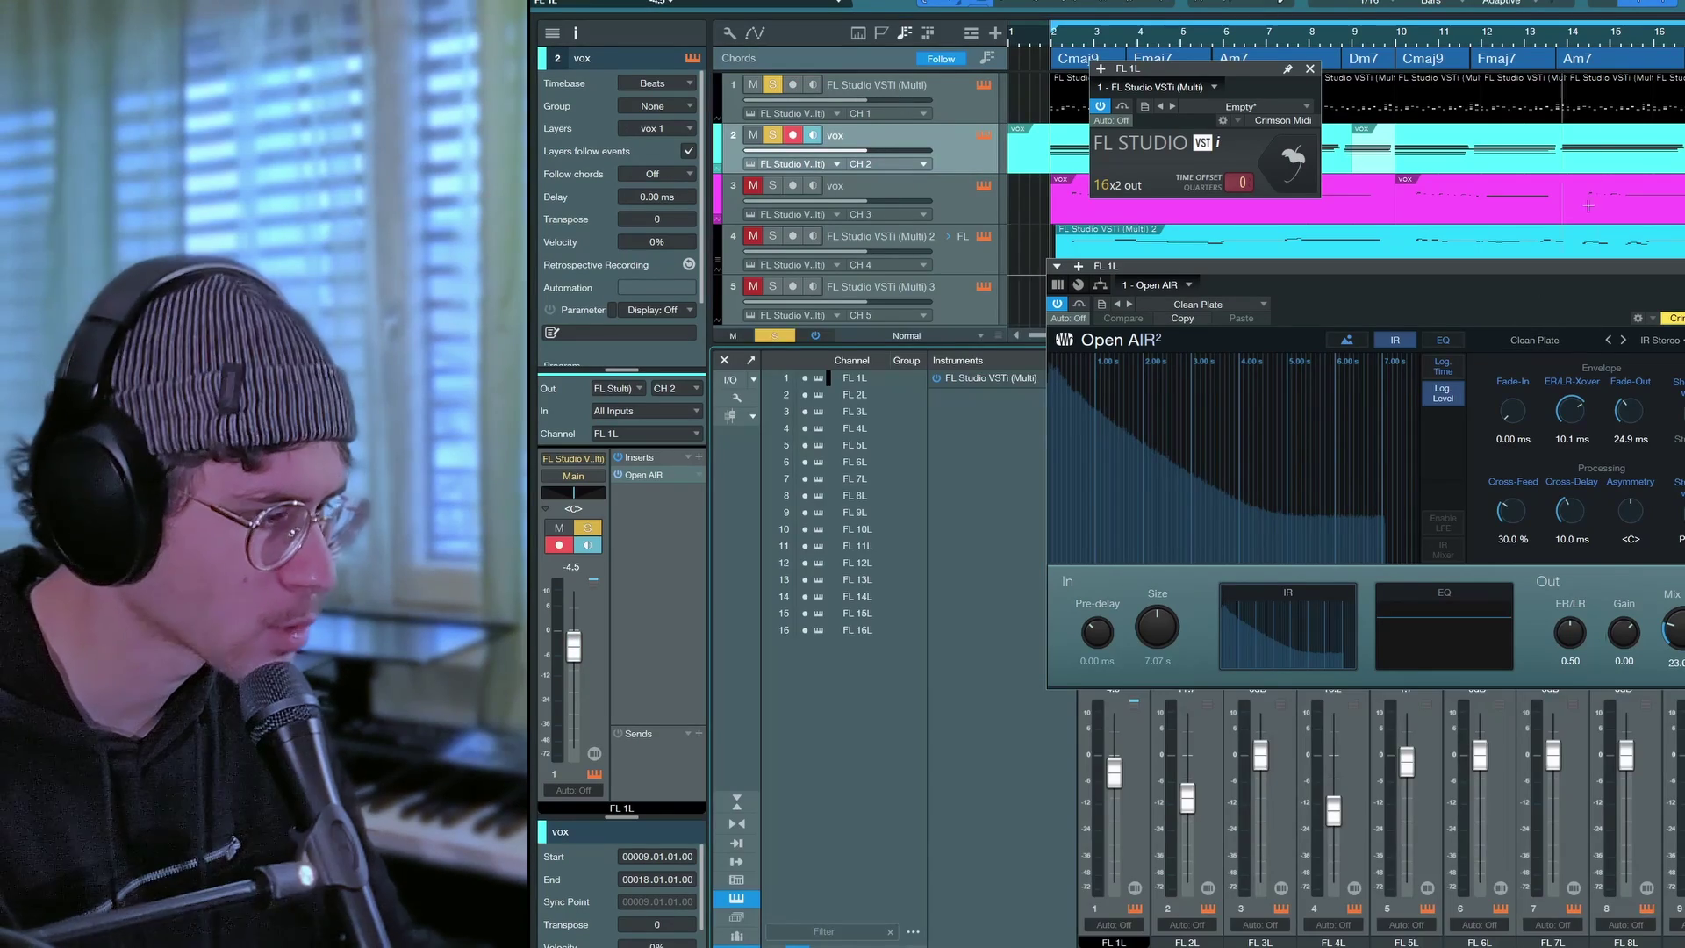
- Copy Open AIR from the FL 1L channel to the FL 2L channel and remove it from FL 1L
left_click(658, 475)
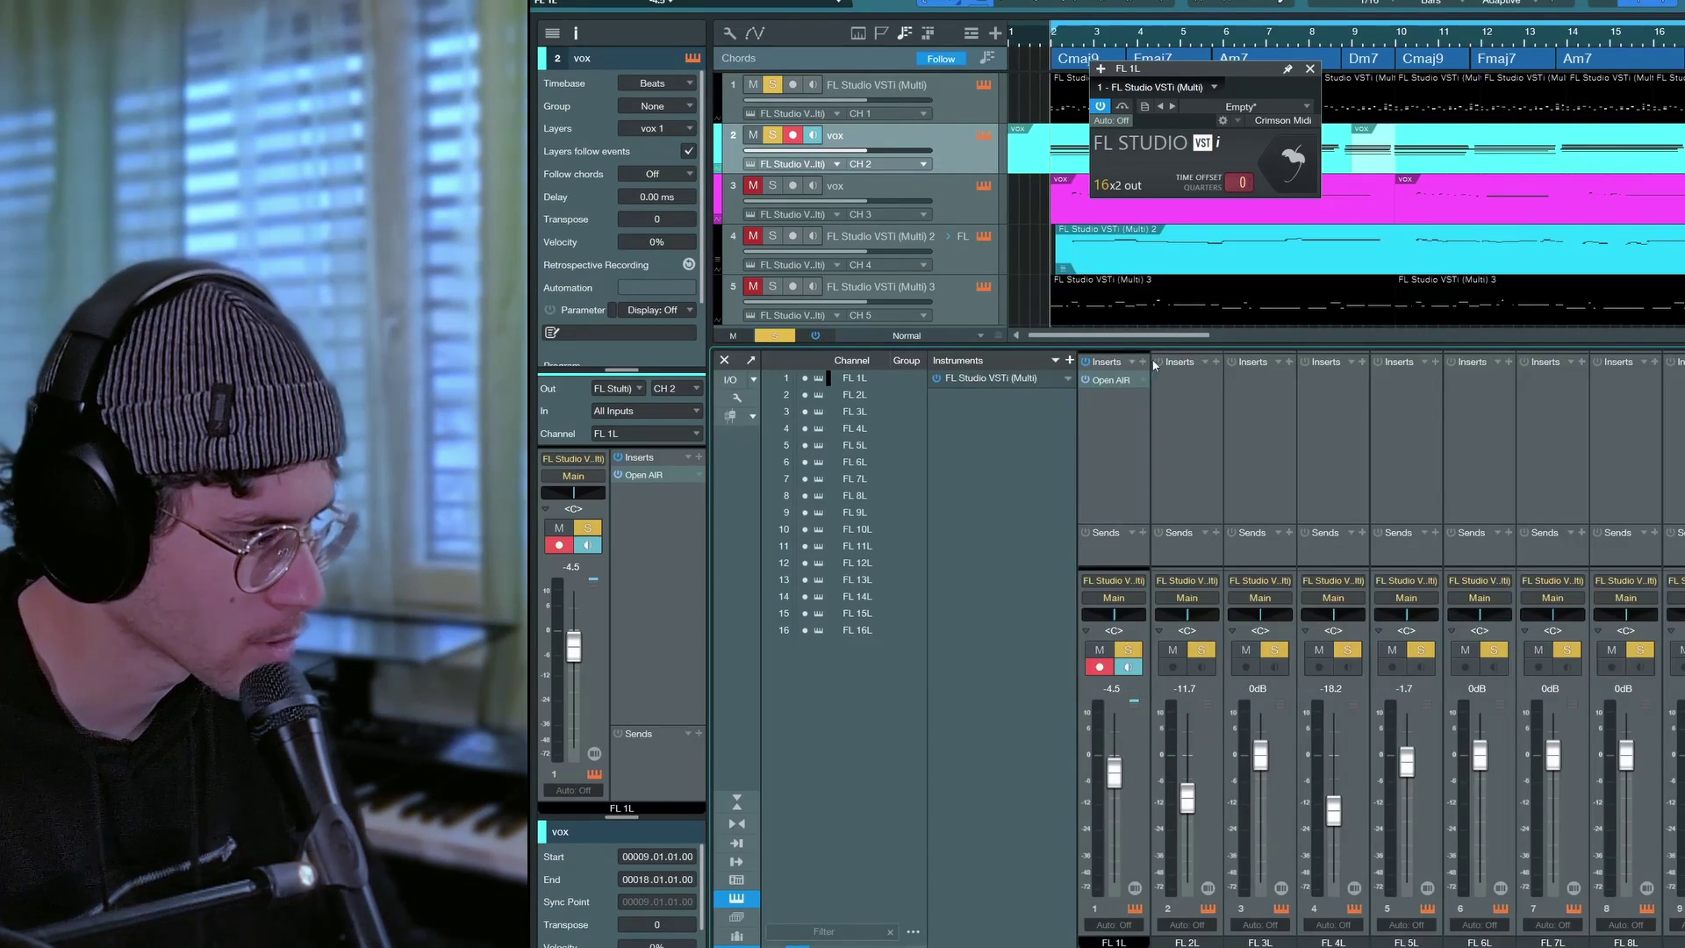
left_click_drag(1113, 379, 1178, 416)
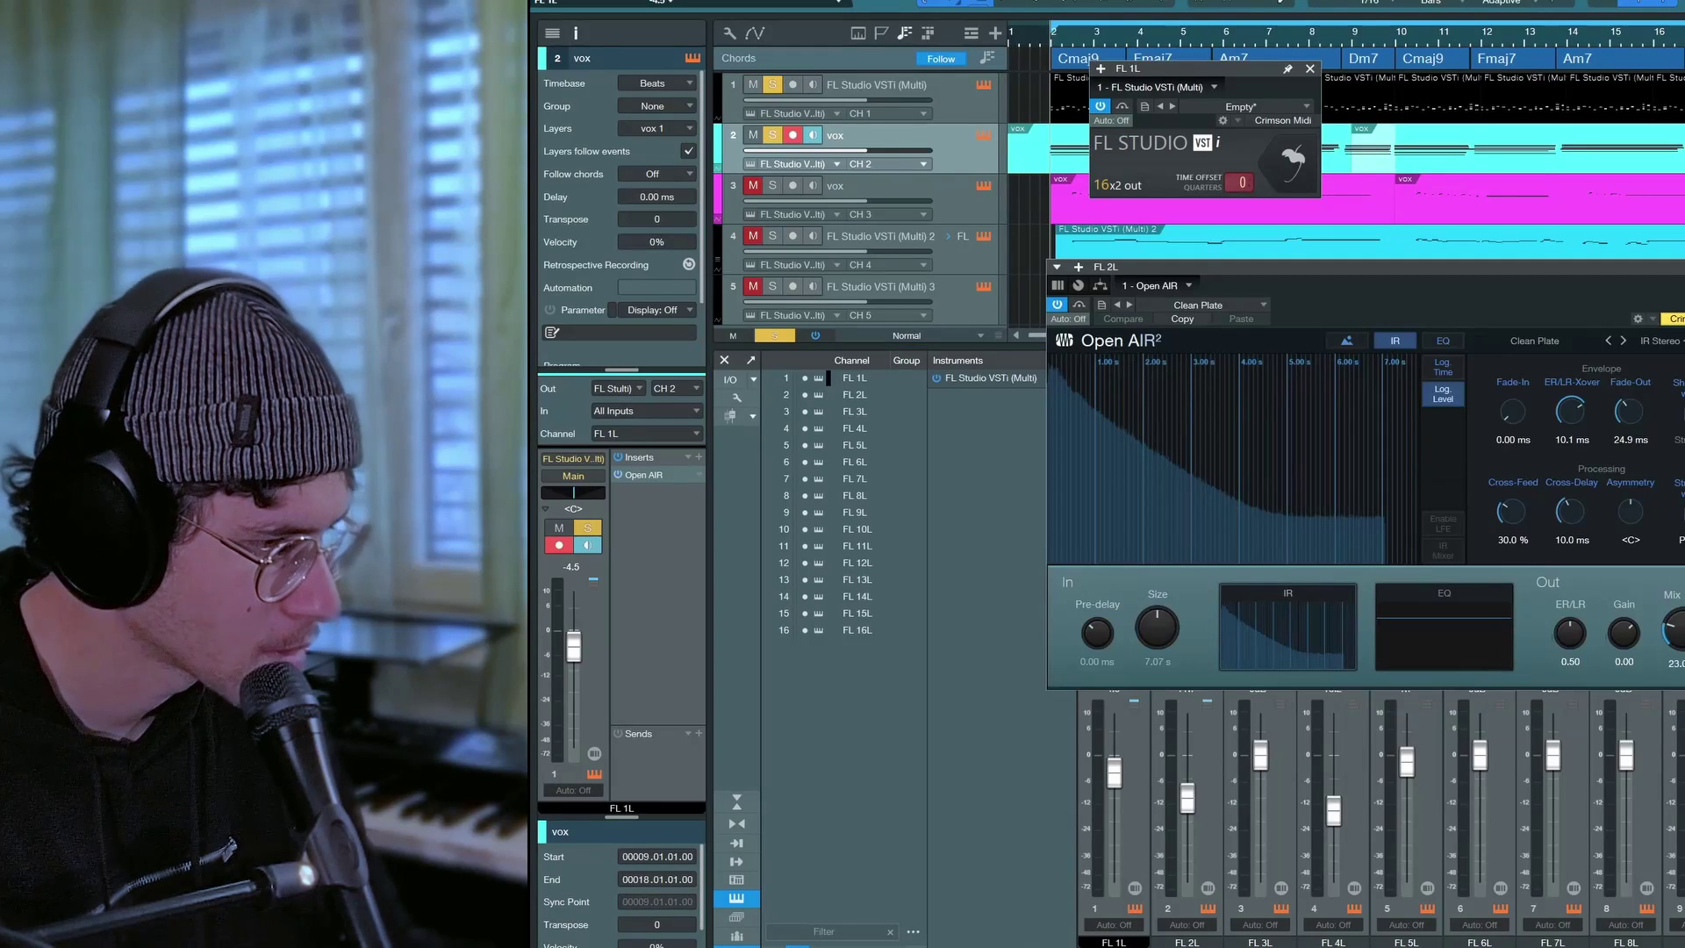
left_click(1683, 266)
left_click(1143, 381)
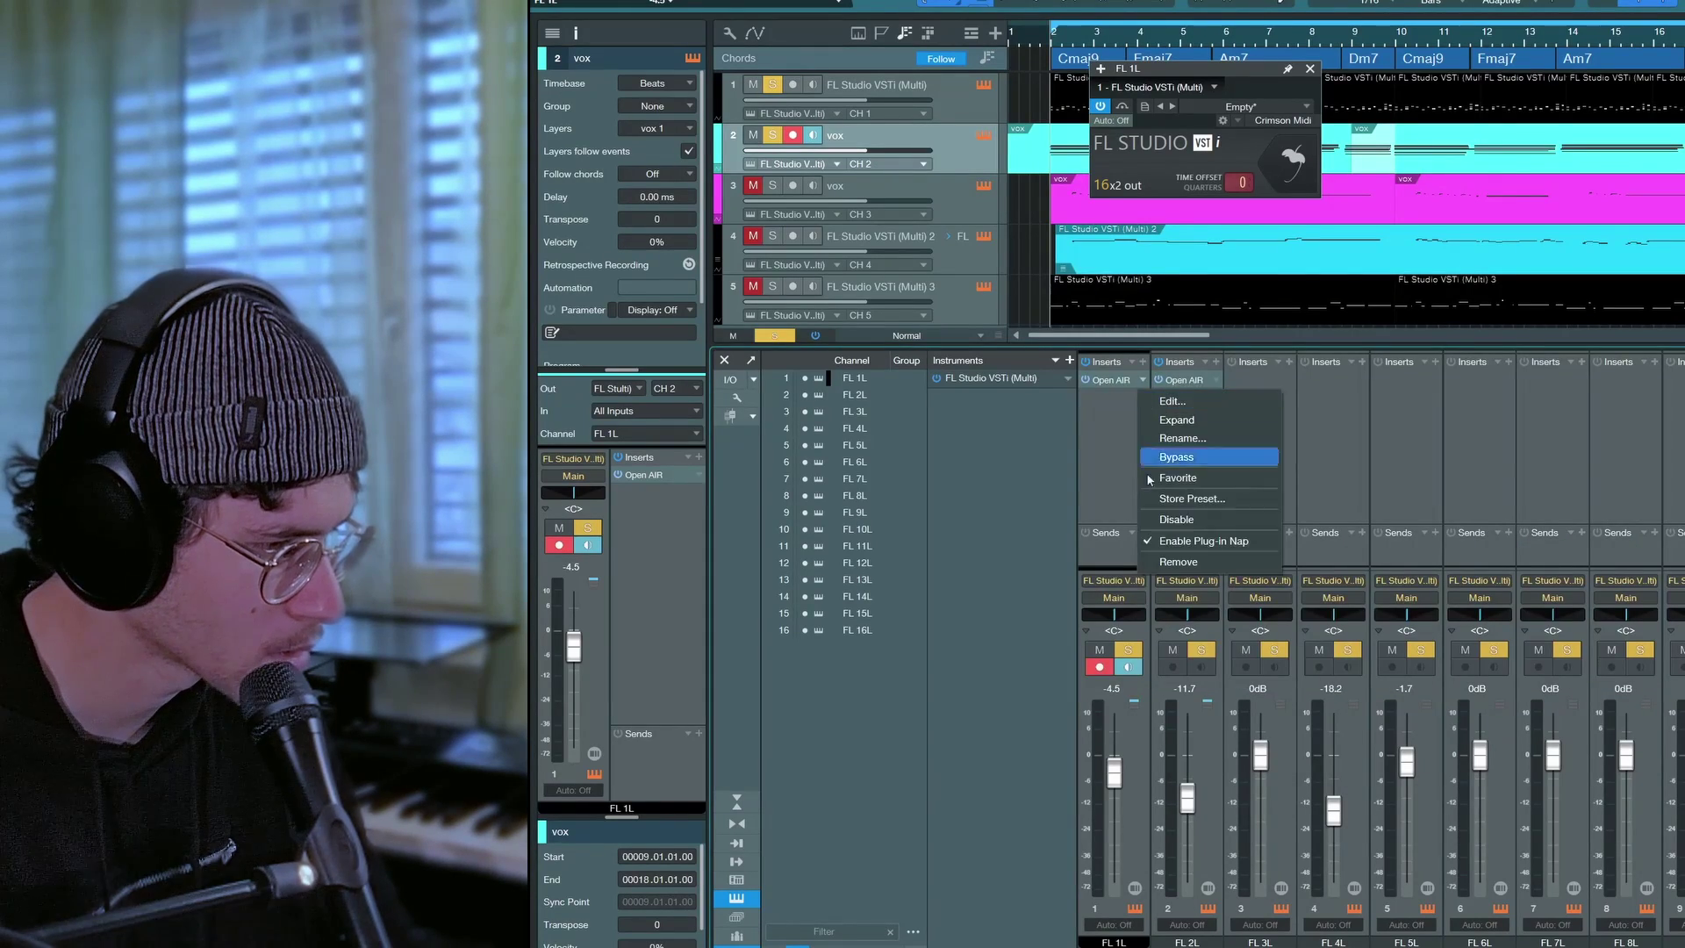
left_click(1185, 566)
- Set the Open AIR mix on the FL 2L channel to 20% during playback and close the reverb window
double_click(1183, 382)
key("space")
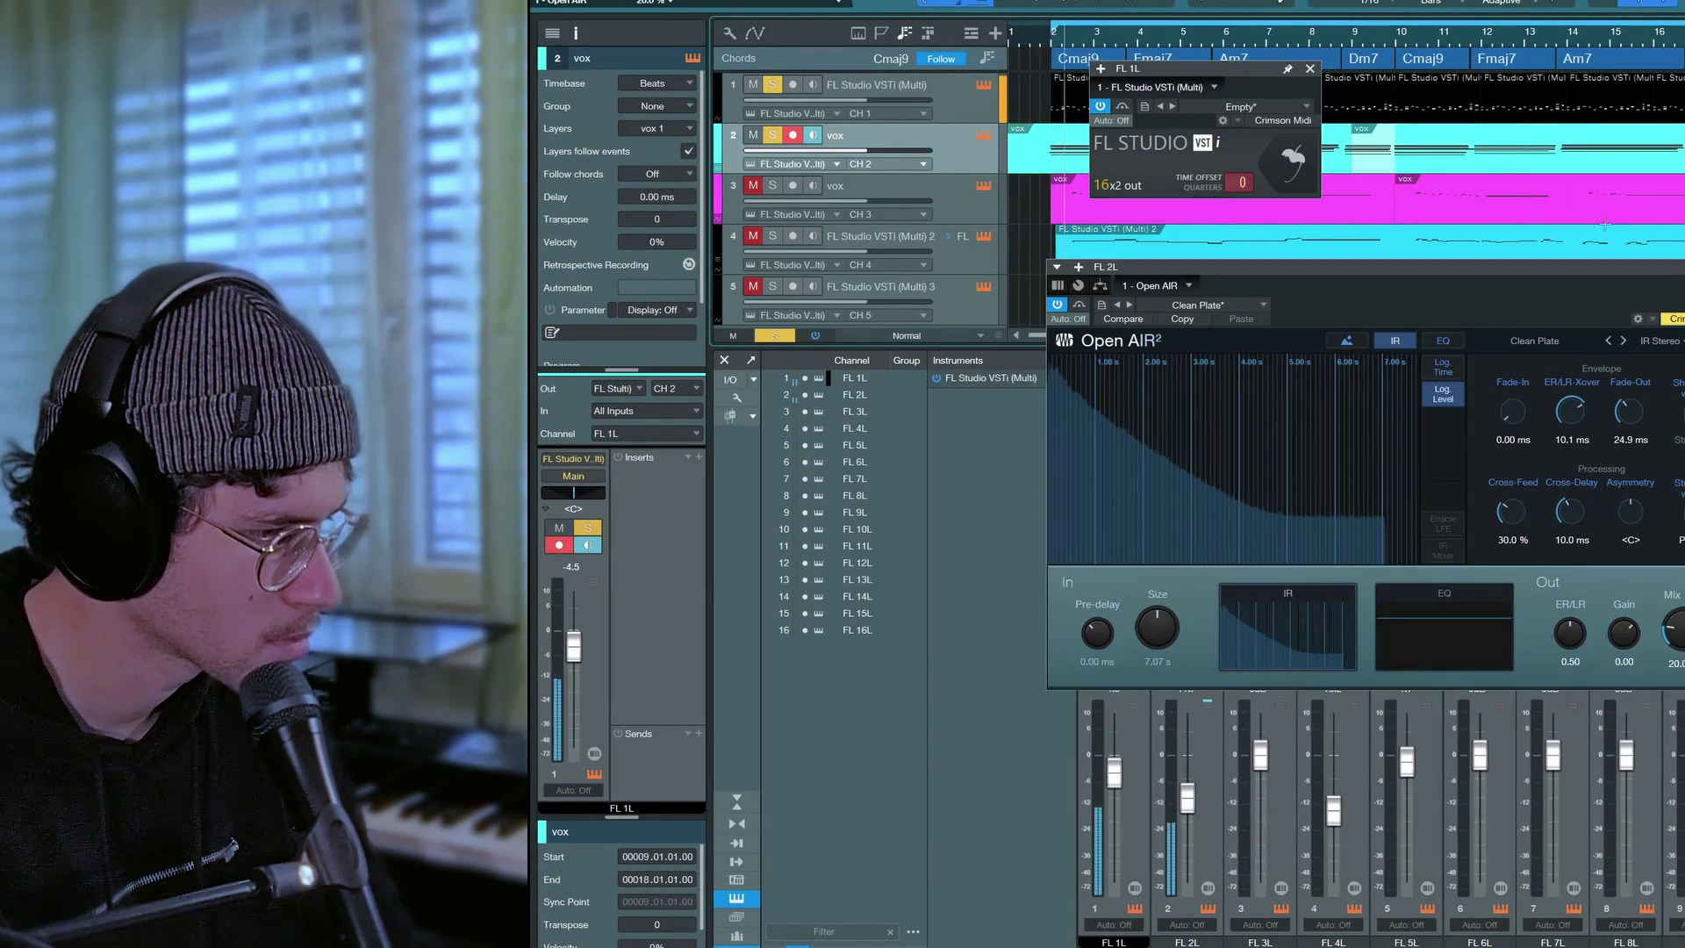
left_click(1682, 267)
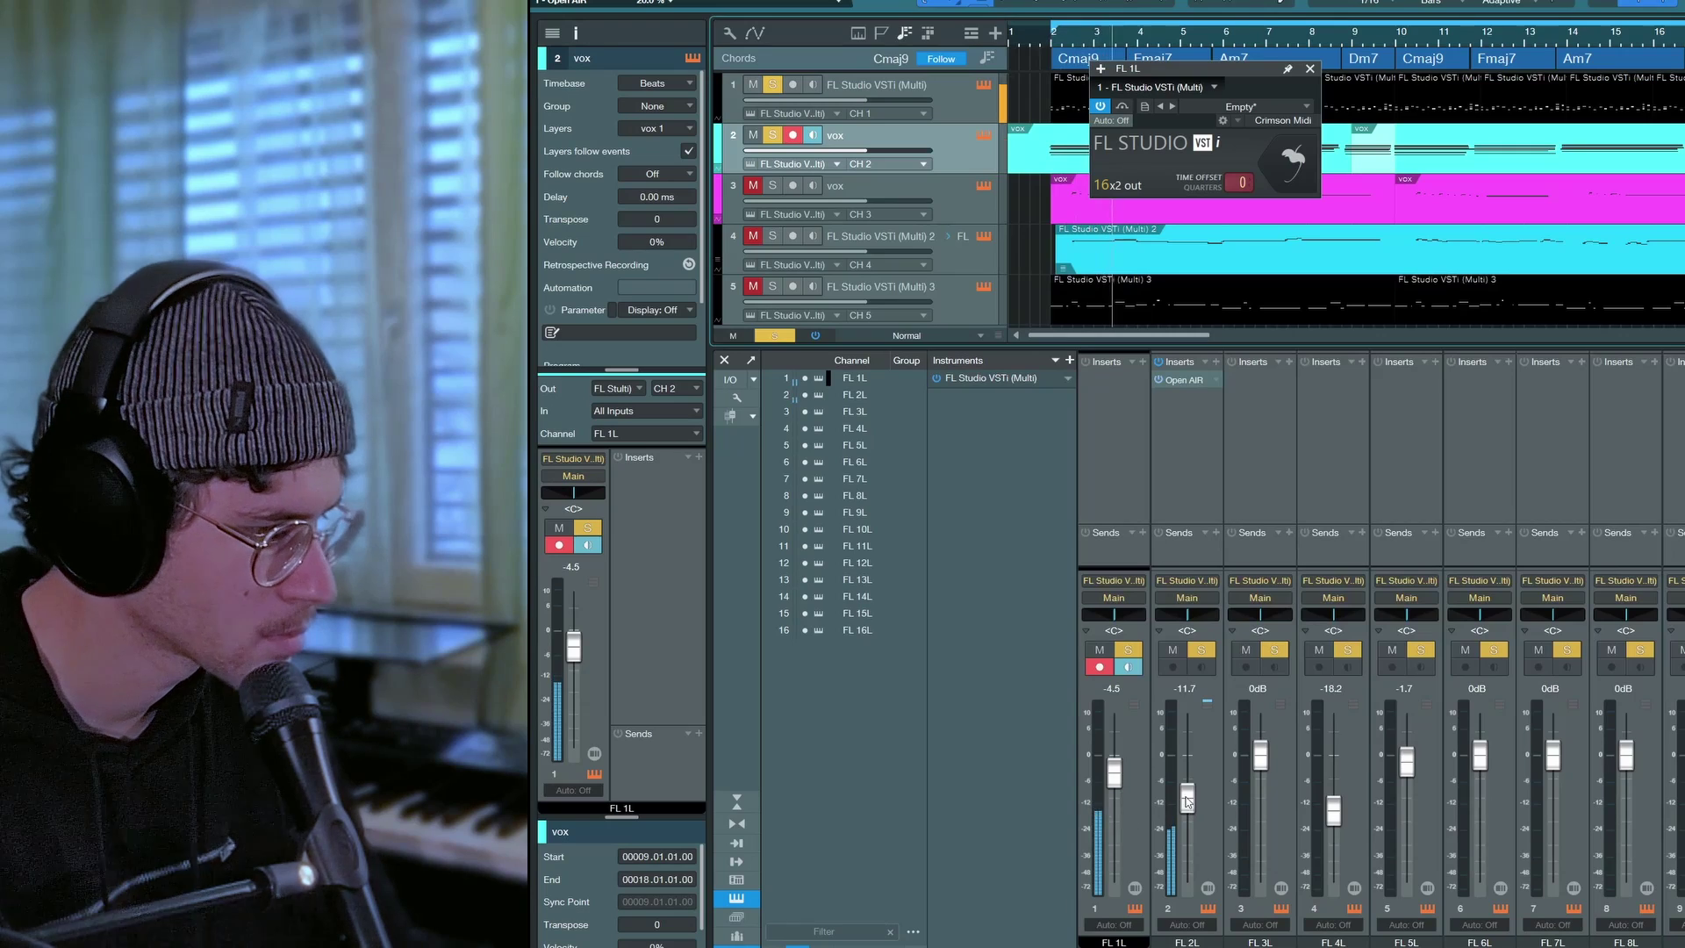
- Lower the FL 2L fader to -17.4 dB, resume playback and toggle its Open AIR insert for comparison
left_click_drag(1187, 802, 1193, 802)
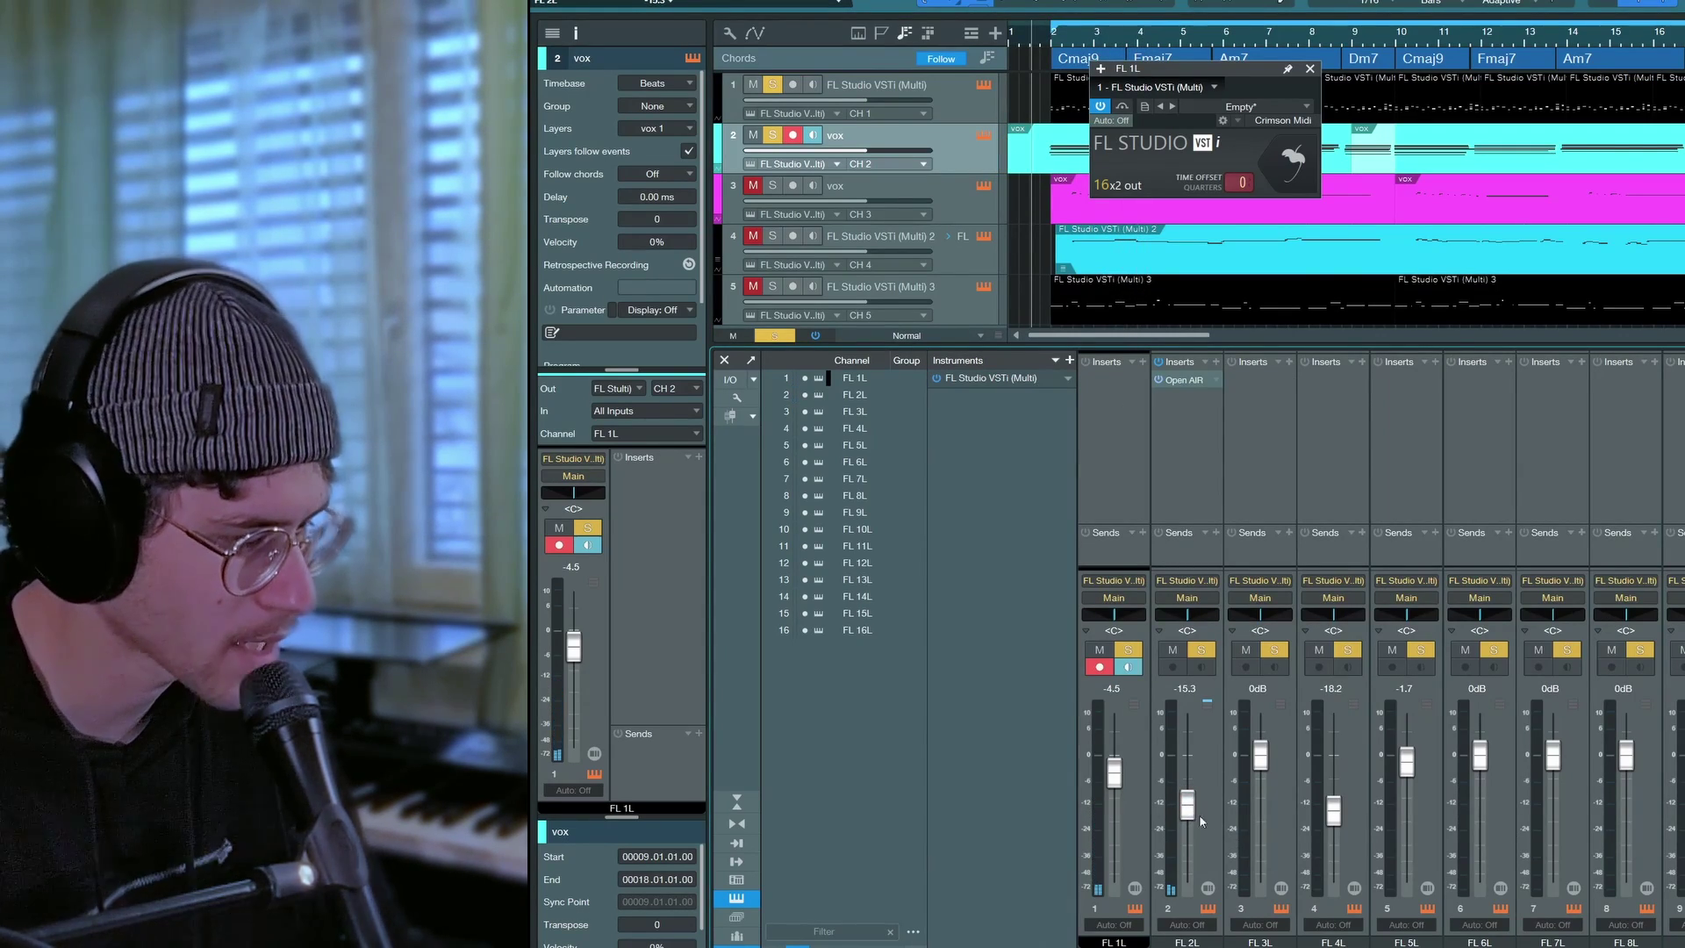
key("space")
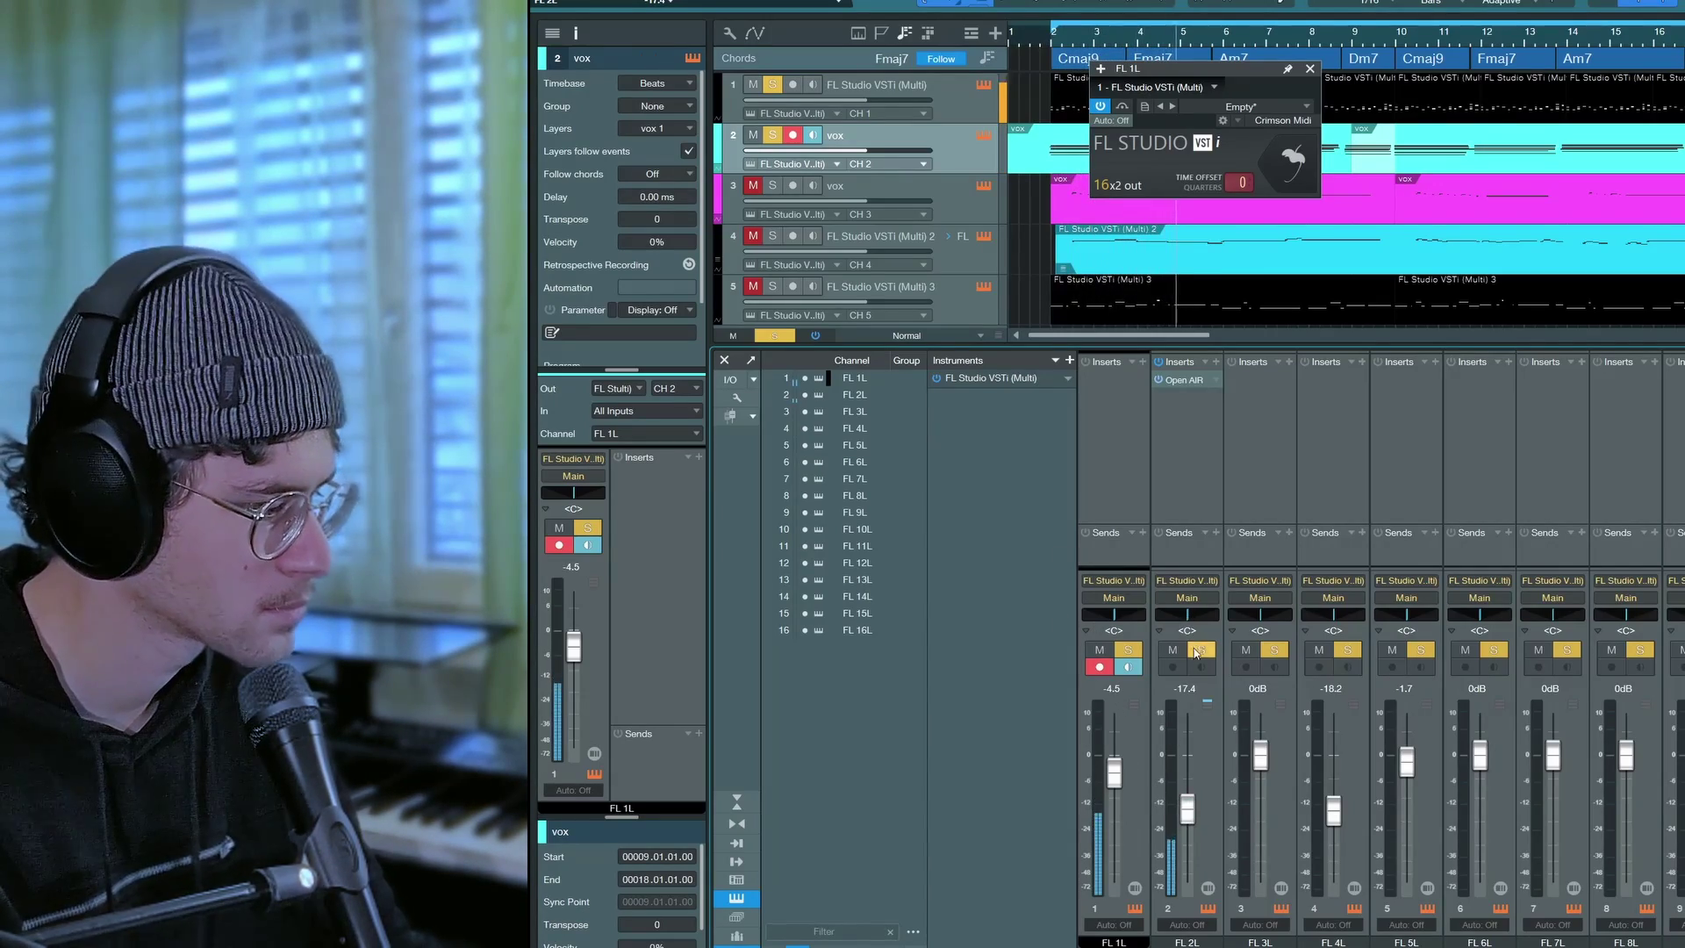
left_click(1158, 378)
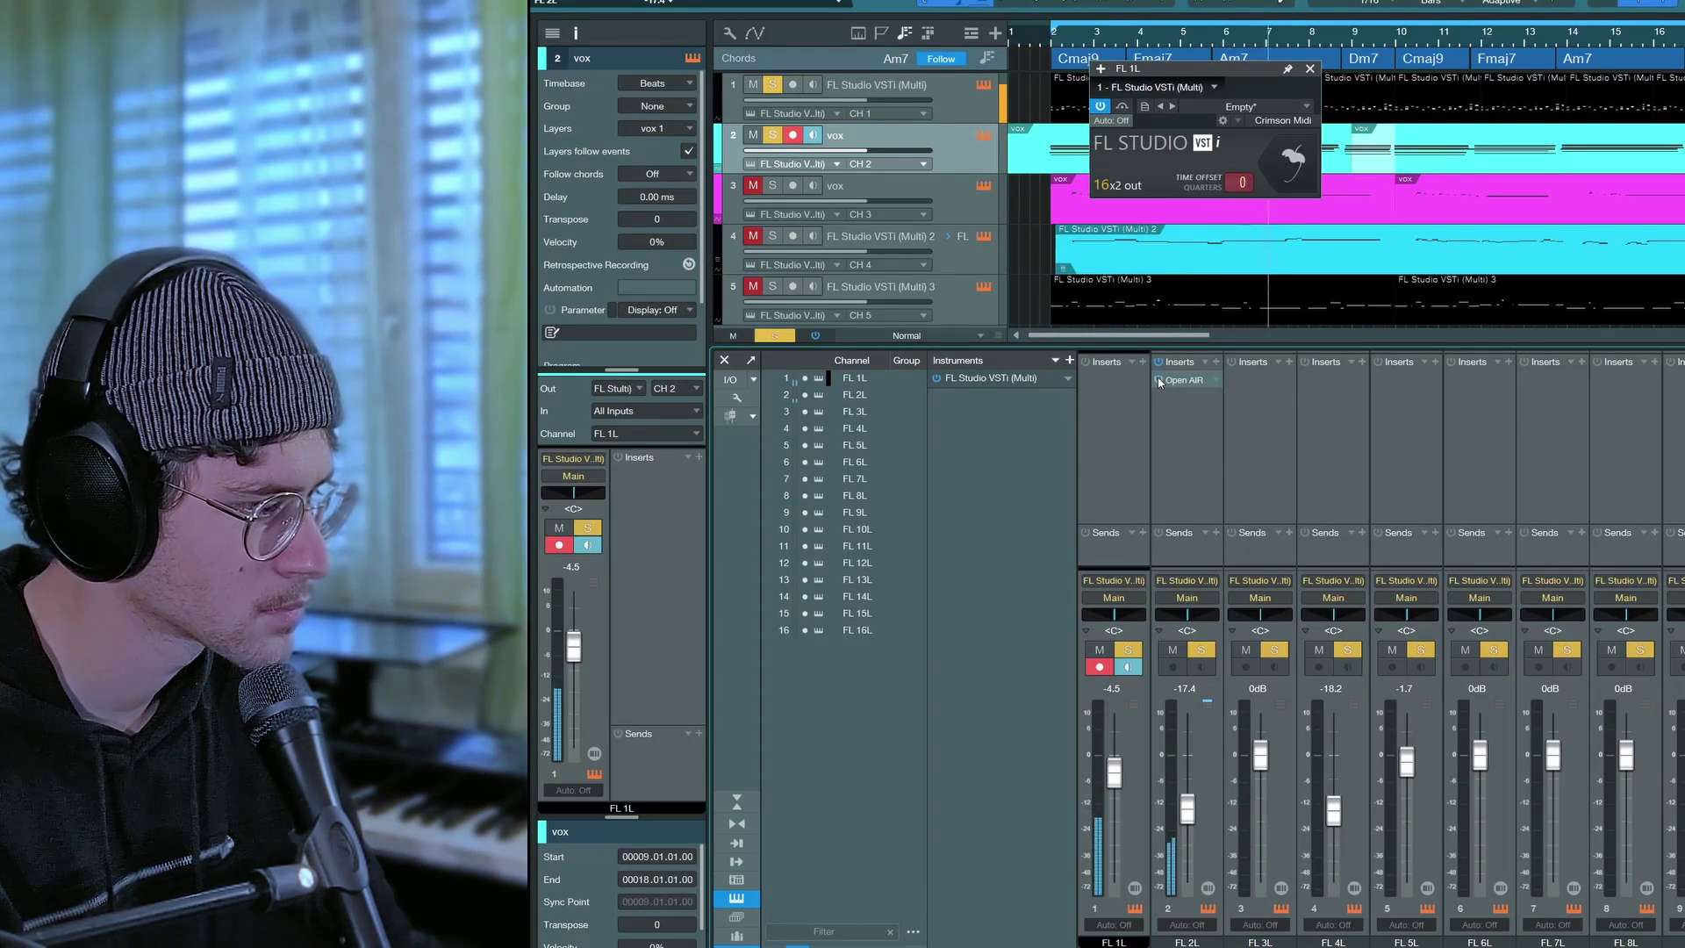
- Show track 3's Jazz E.Piano instrument and LuxeVerb effect in FL Studio, and play it soloed with the first two tracks
left_click(1310, 69)
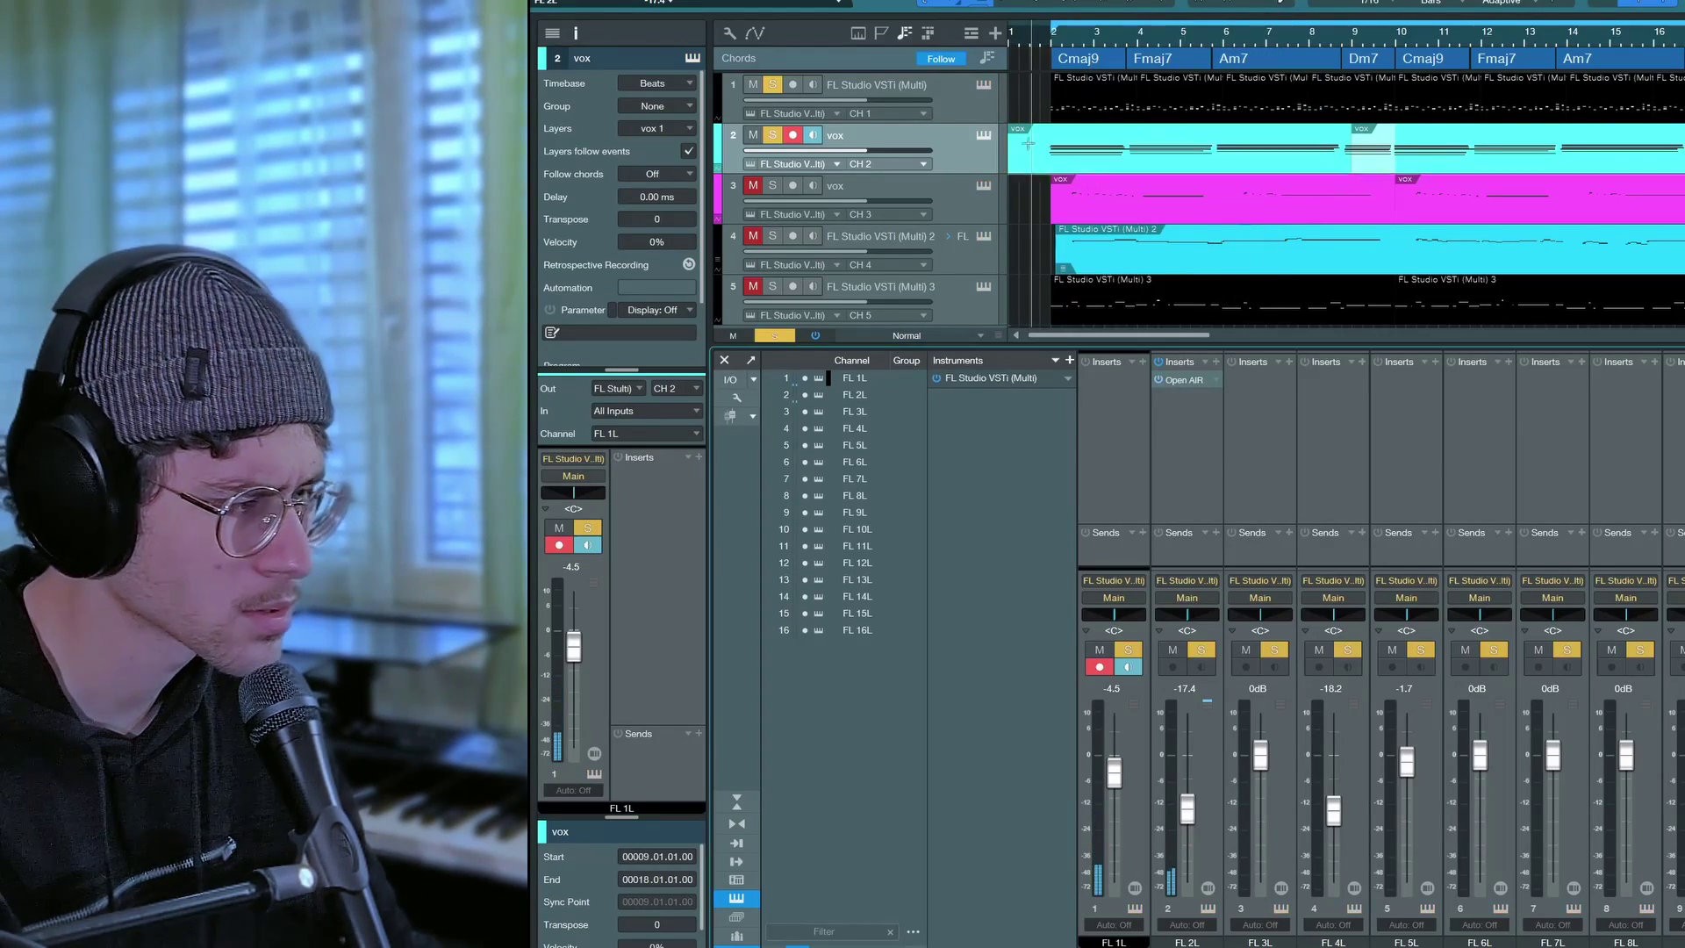
left_click(989, 206)
left_click(983, 186)
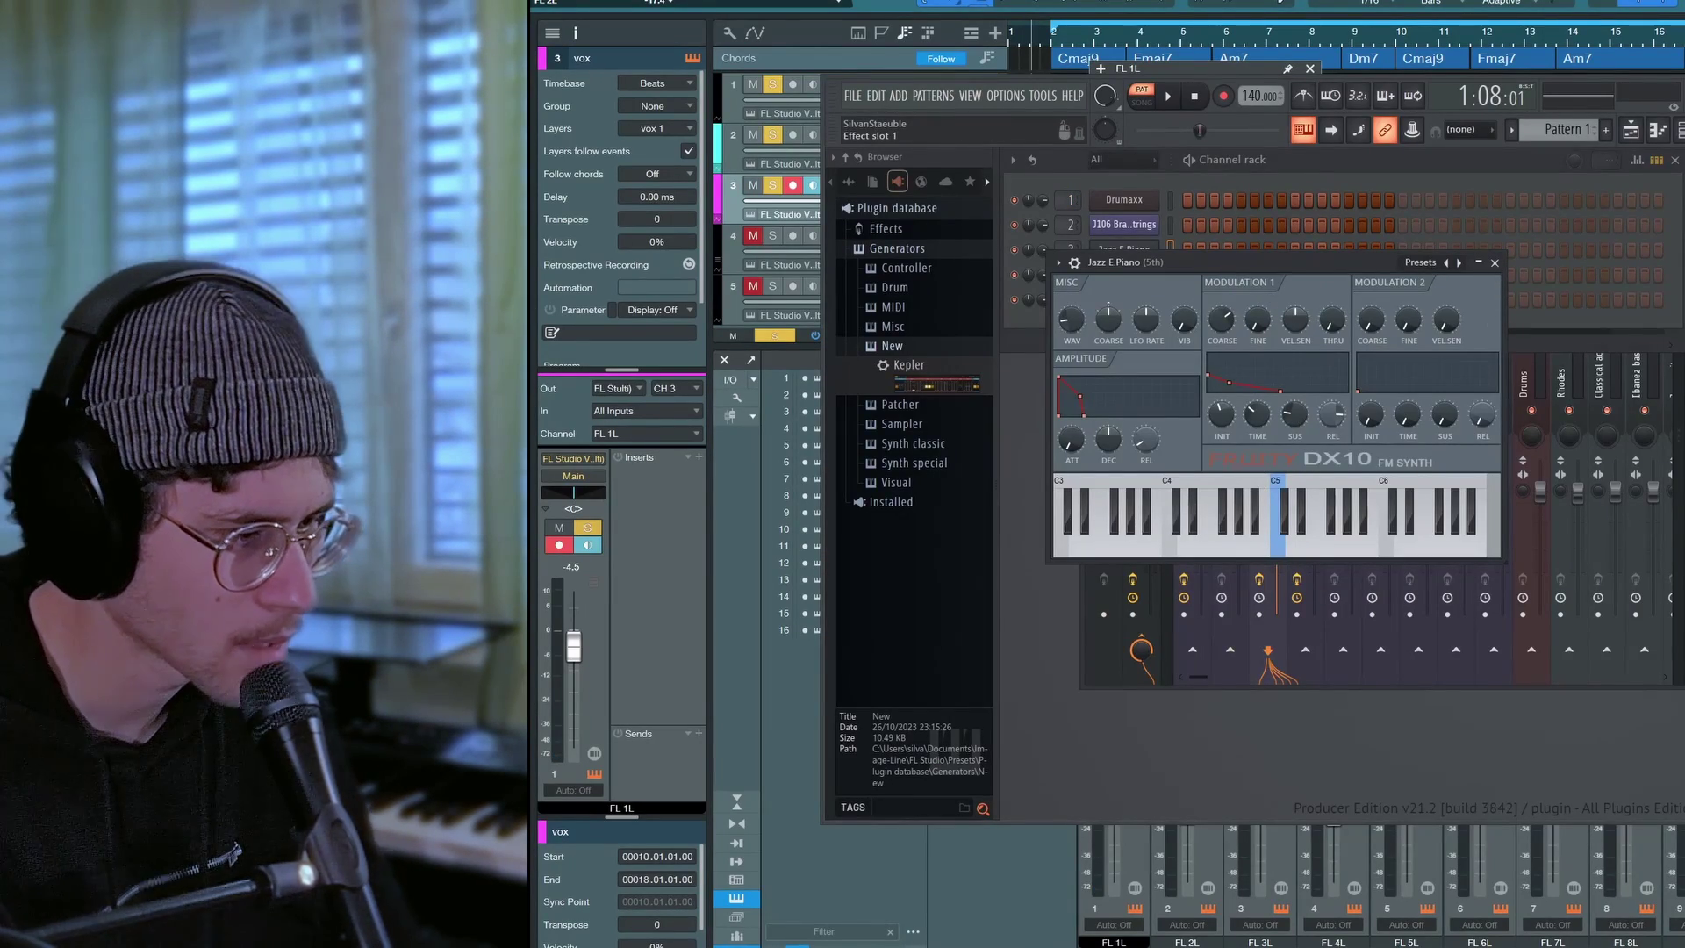
left_click(1681, 316)
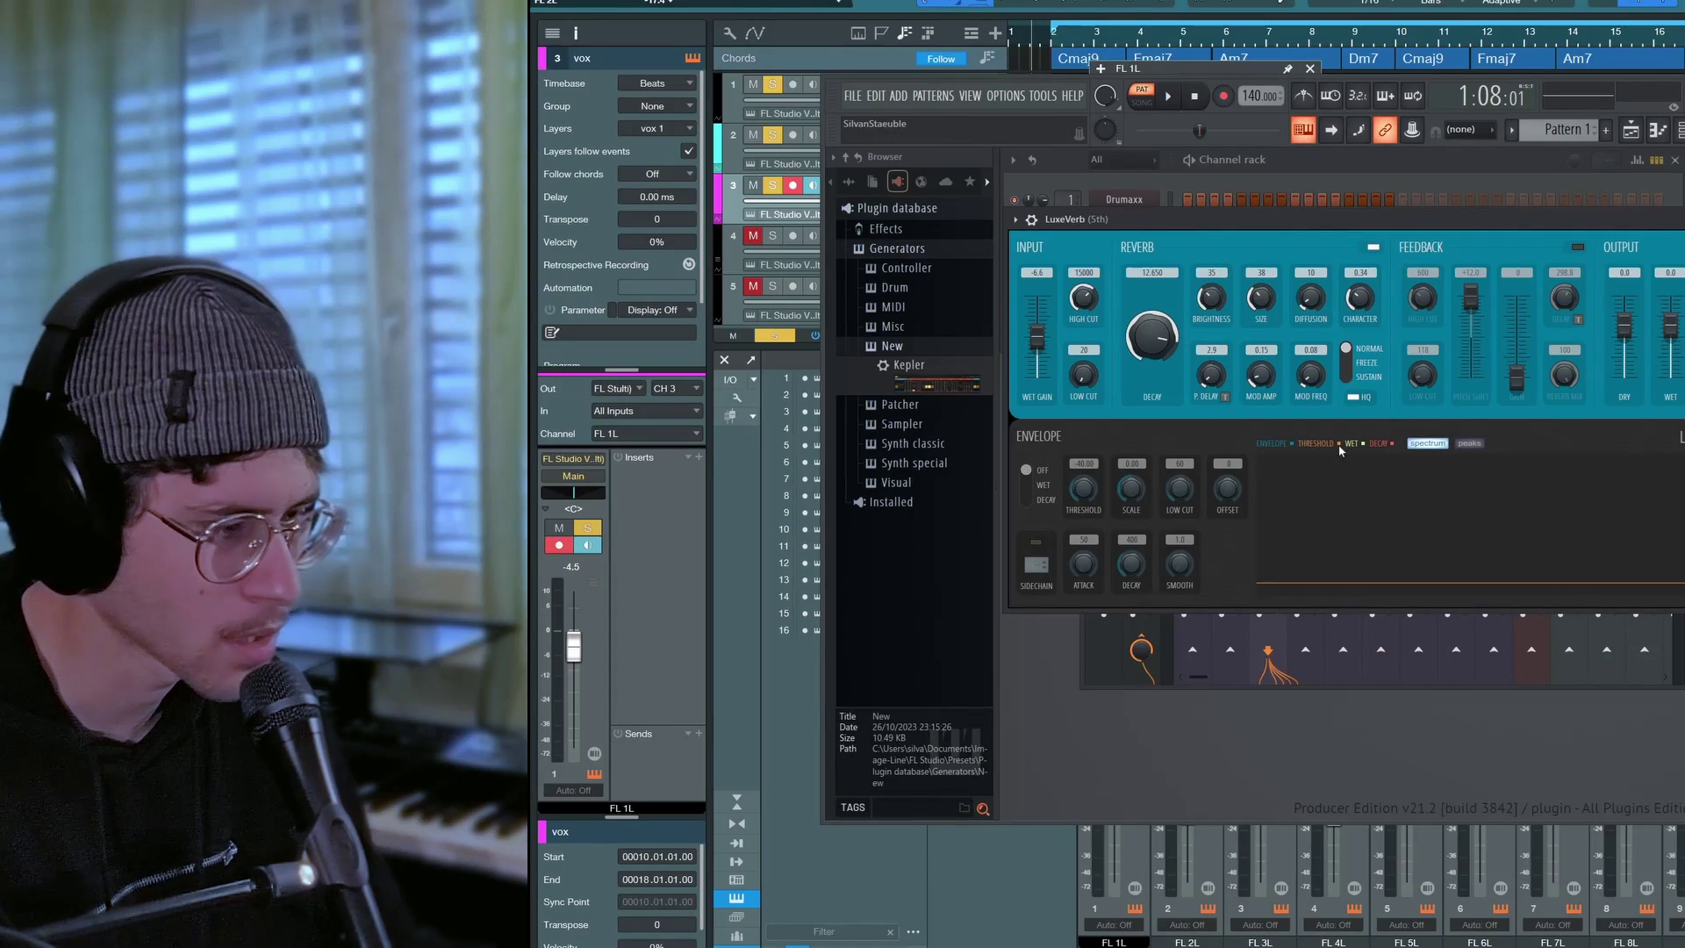
left_click(763, 334)
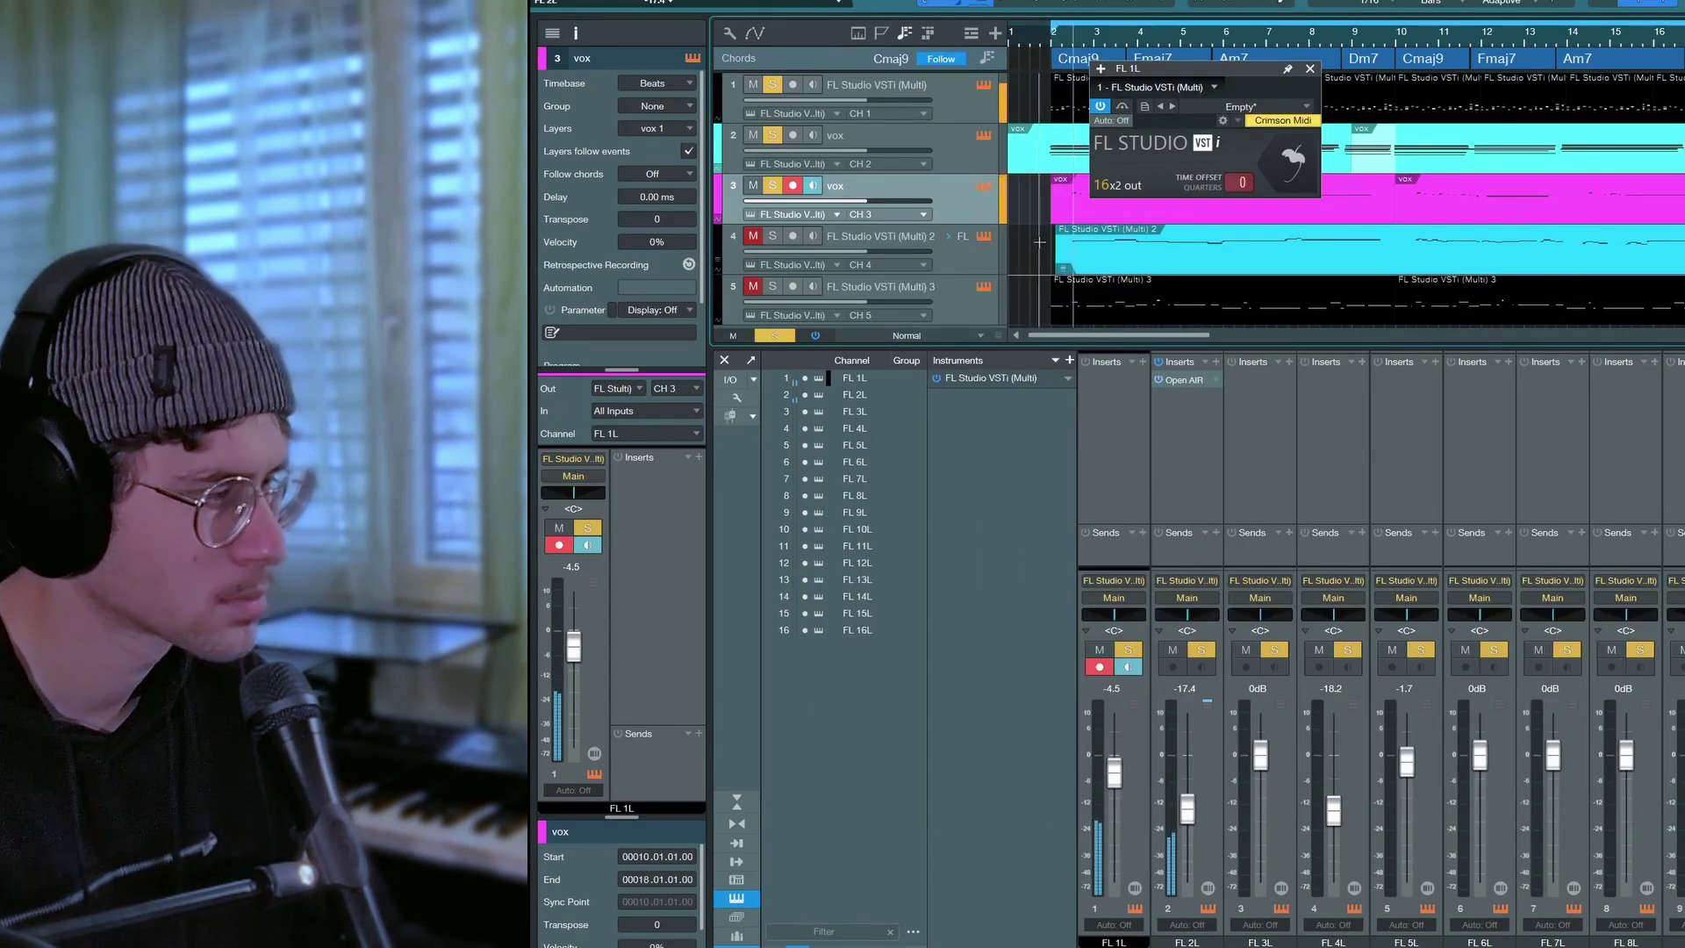
- Switch to FL Studio during playback, spread out the LuxeVerb and Jazz E.Piano windows to reveal the mixer, and return to Studio One
mouse_move(1409, 947)
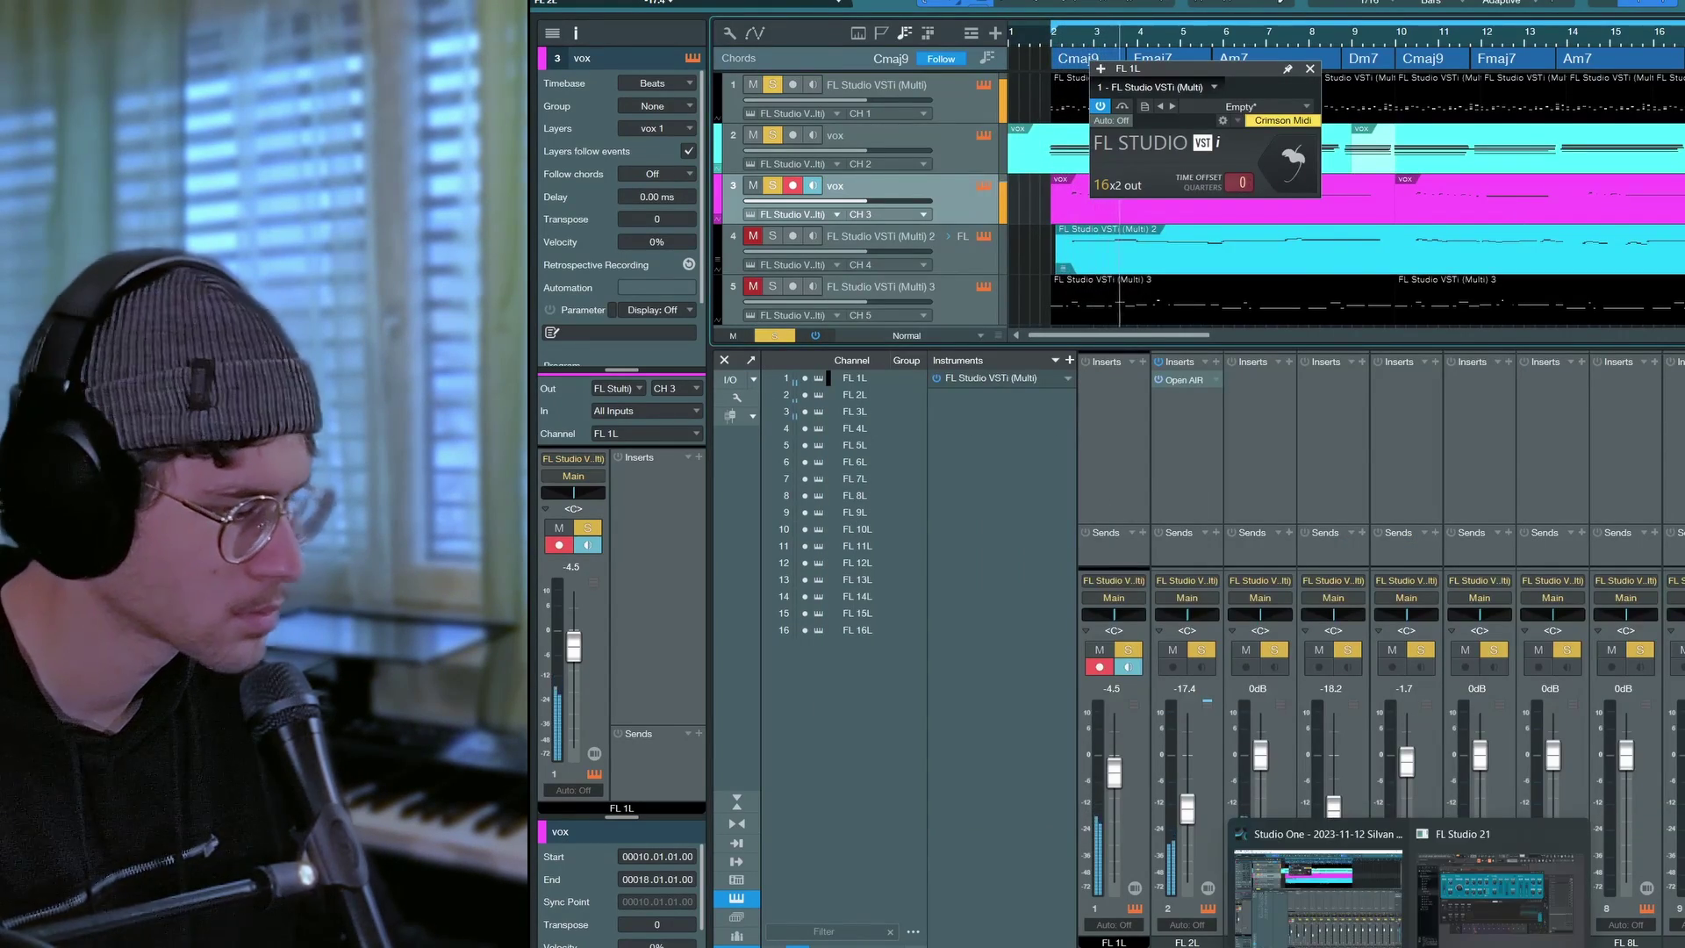
left_click(1468, 926)
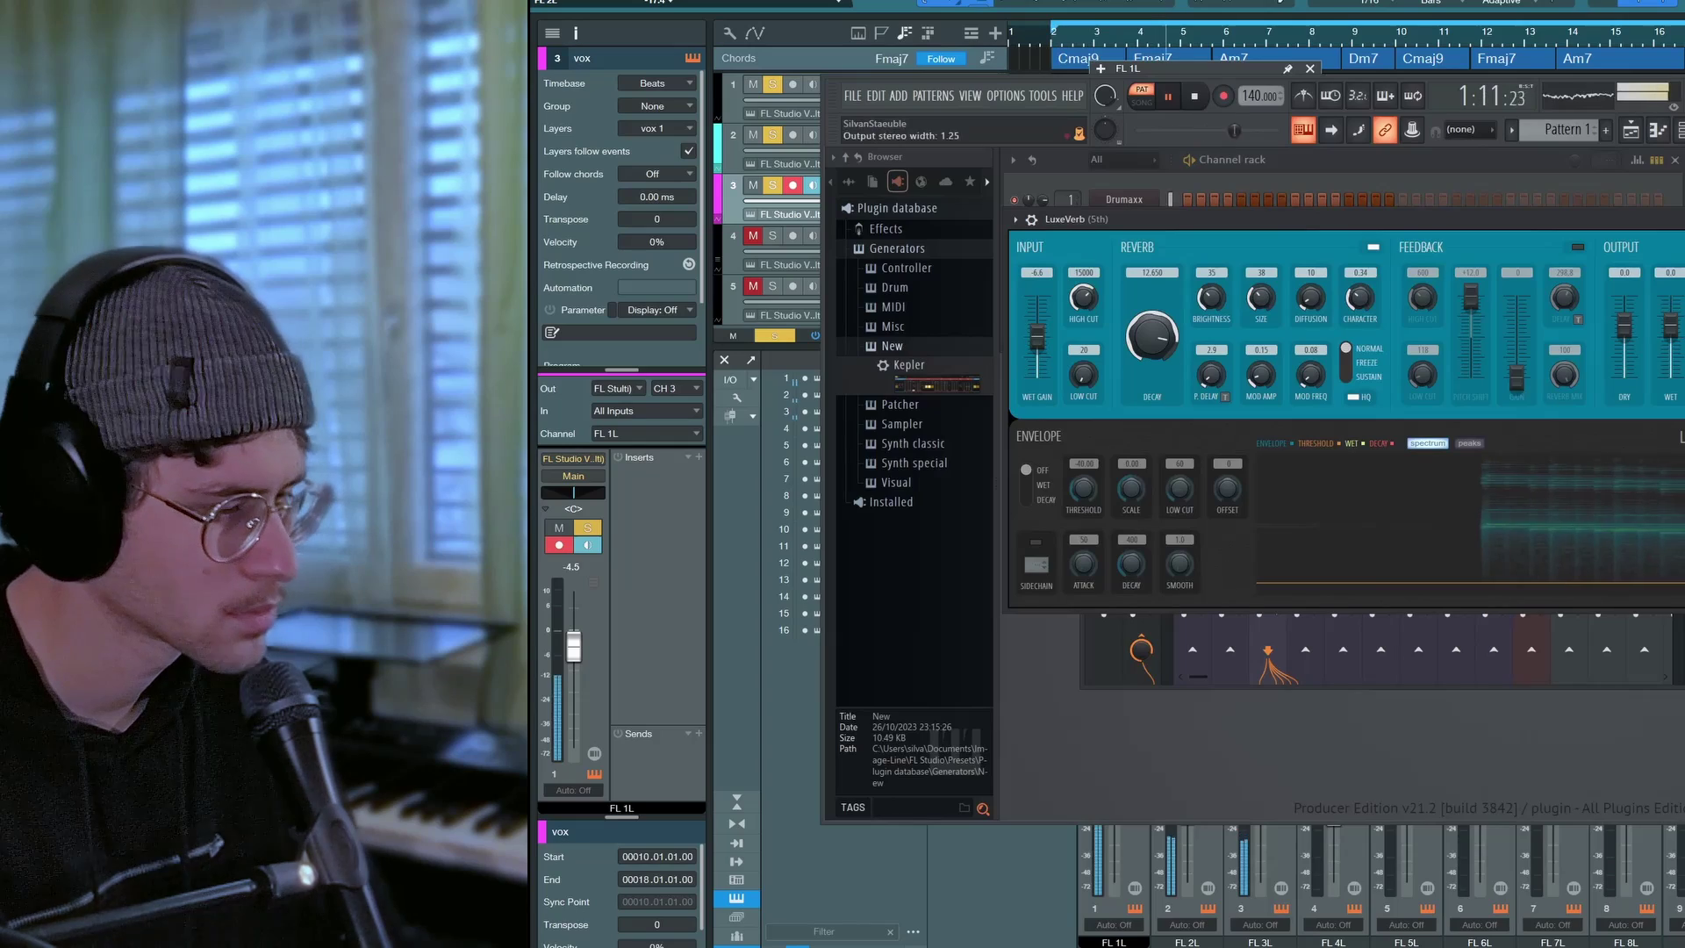
left_click_drag(1484, 218, 1684, 204)
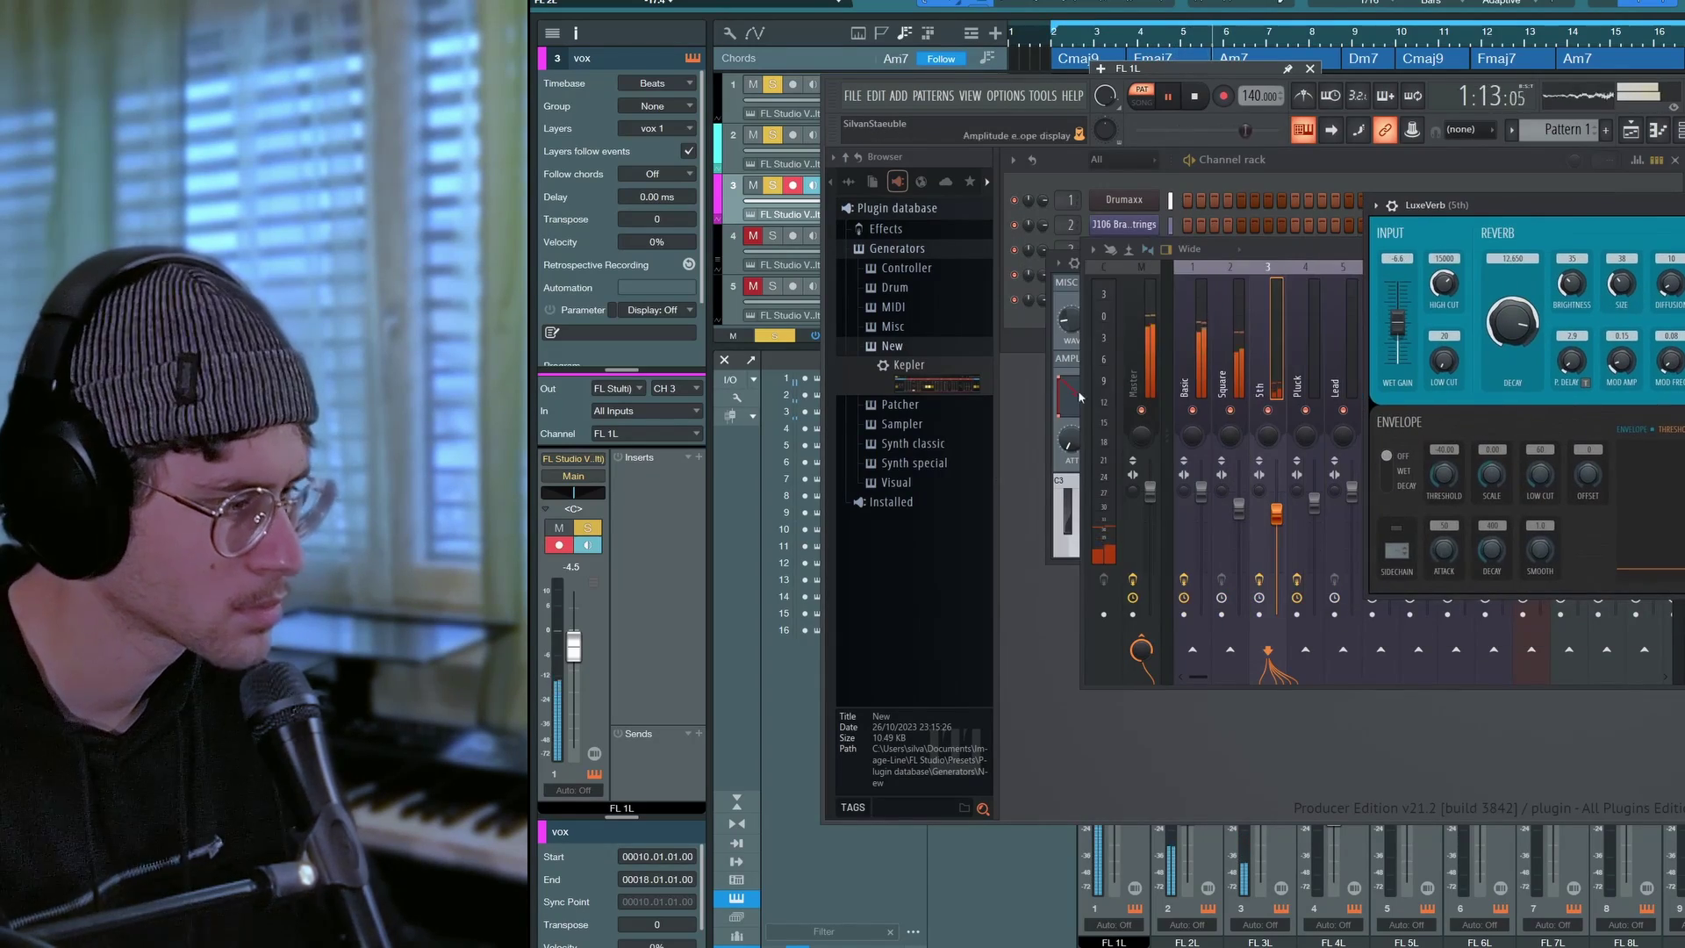
left_click(1066, 358)
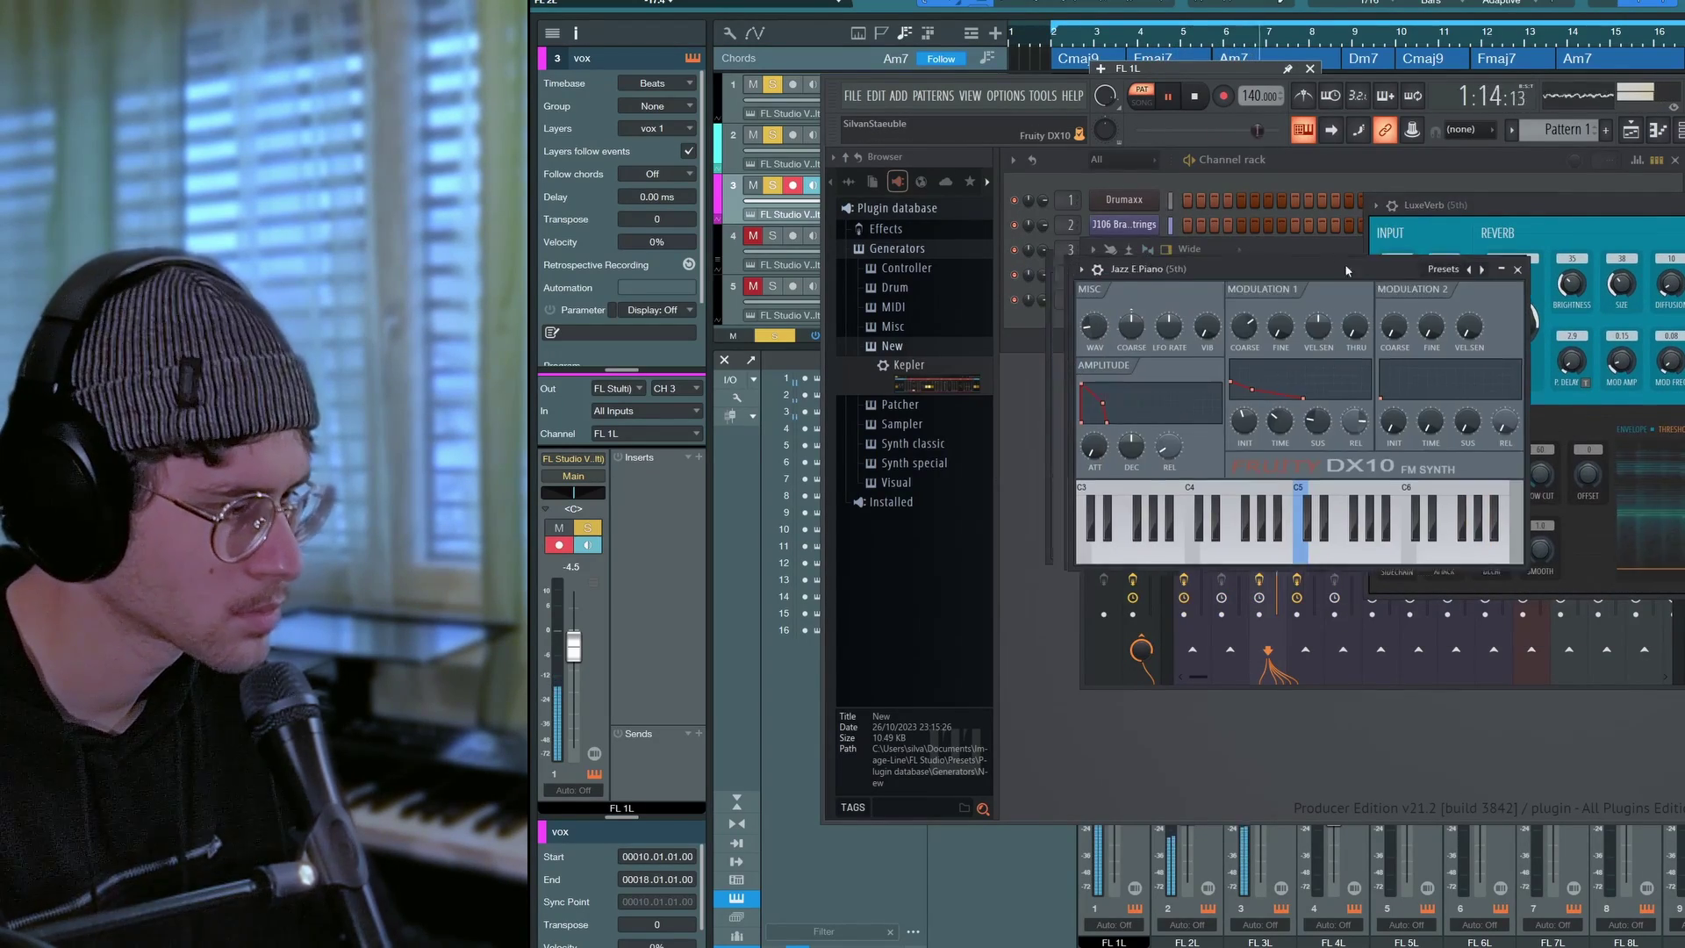
left_click_drag(1344, 263, 1472, 265)
left_click_drag(1492, 205, 1439, 205)
left_click(805, 202)
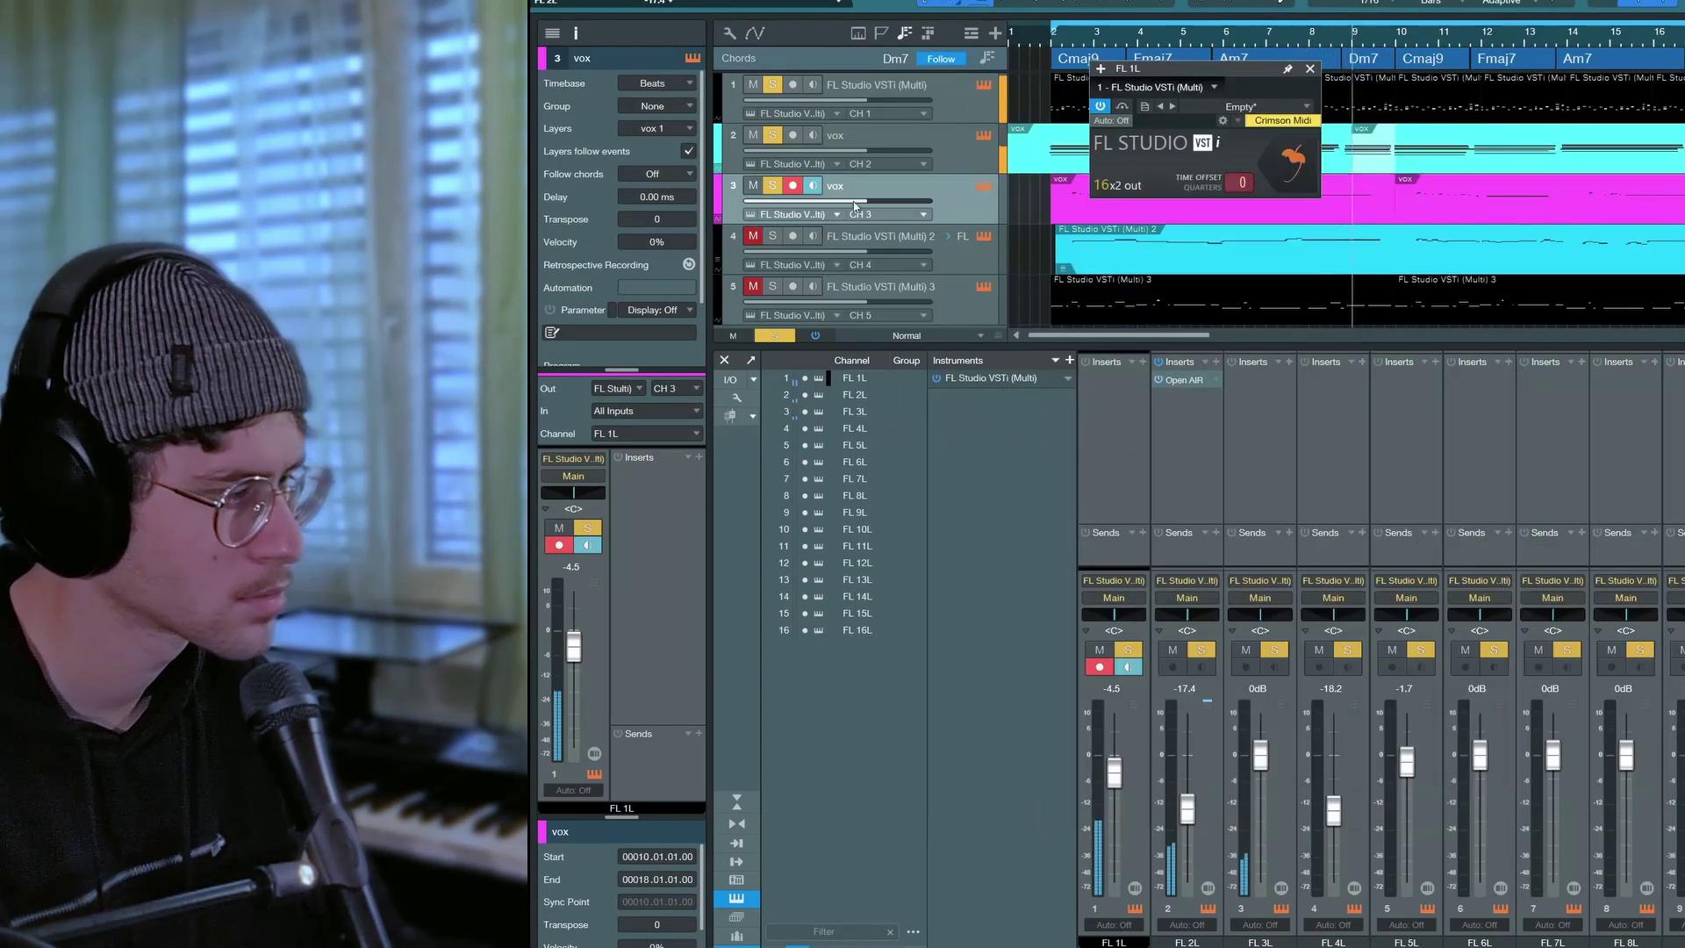
- Show track 4's Toxic Biohazard instrument in FL Studio and play it soloed with the first three tracks
left_click(983, 258)
key("space")
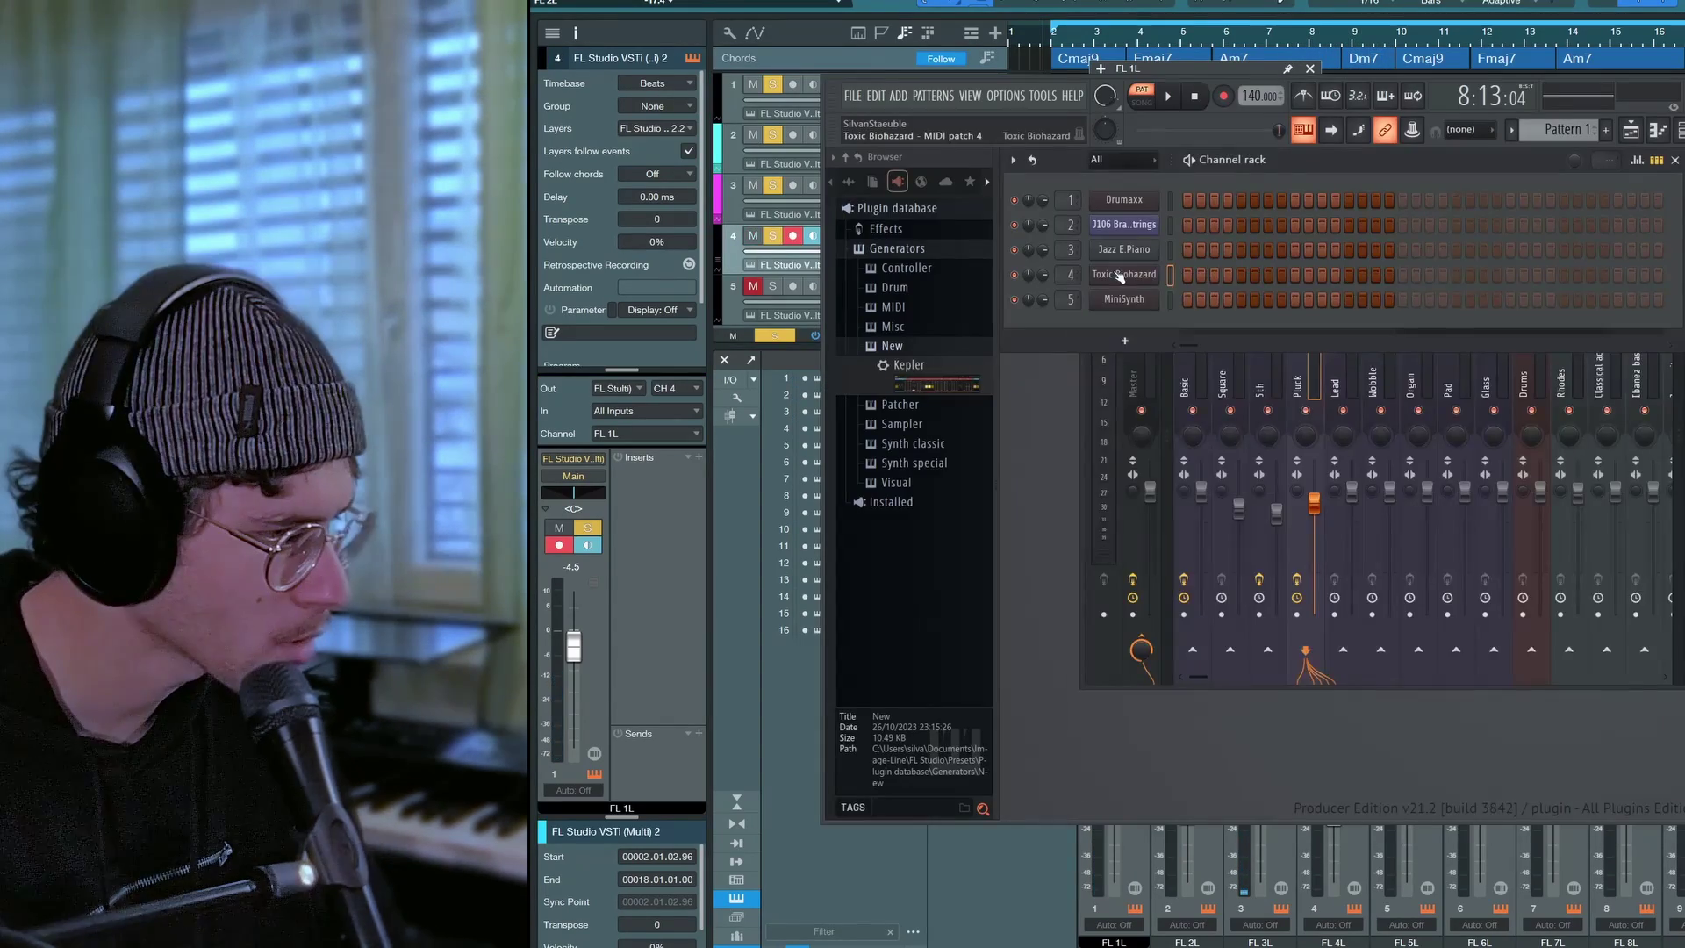
left_click(1120, 275)
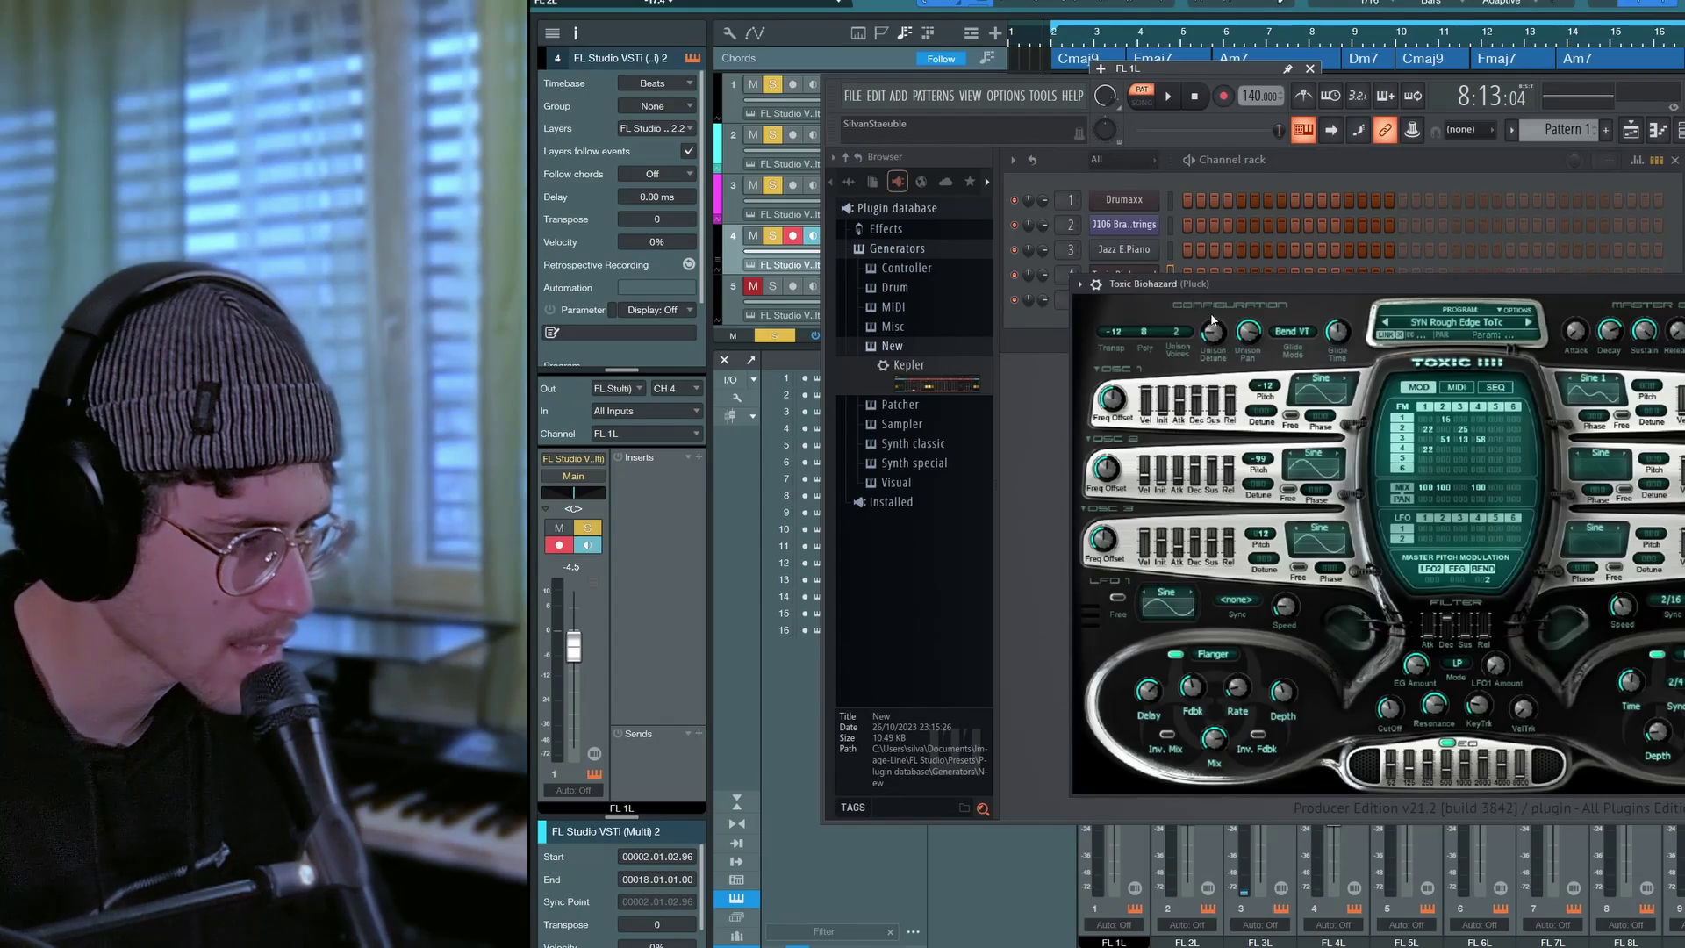
left_click(781, 772)
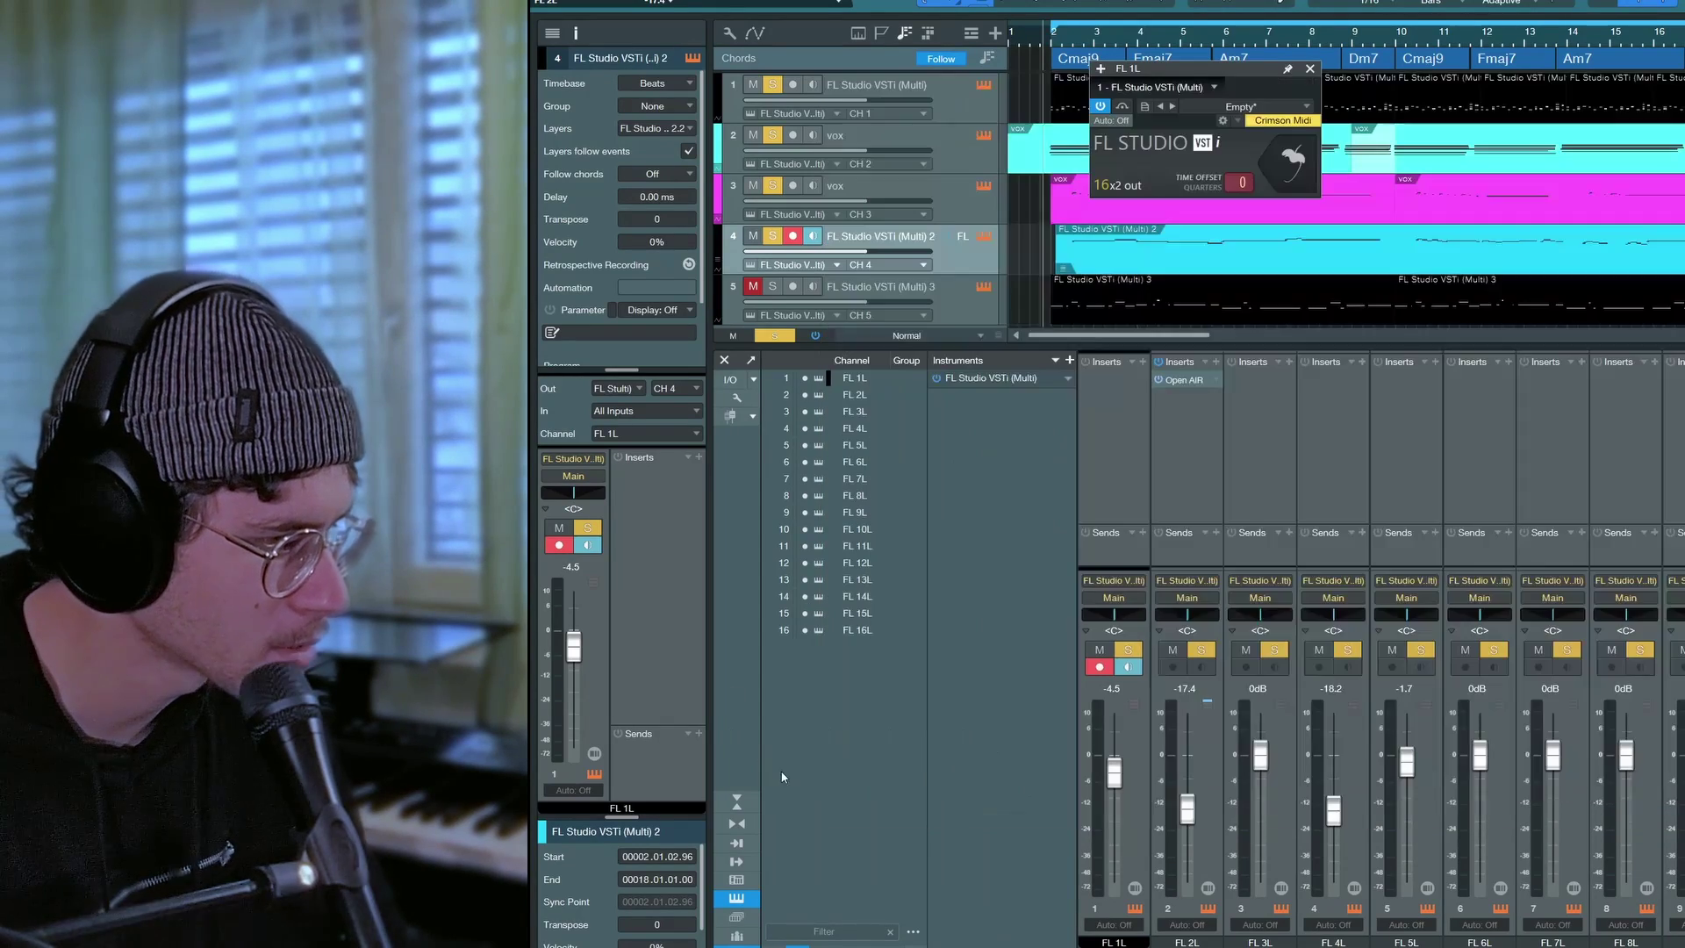
key("space")
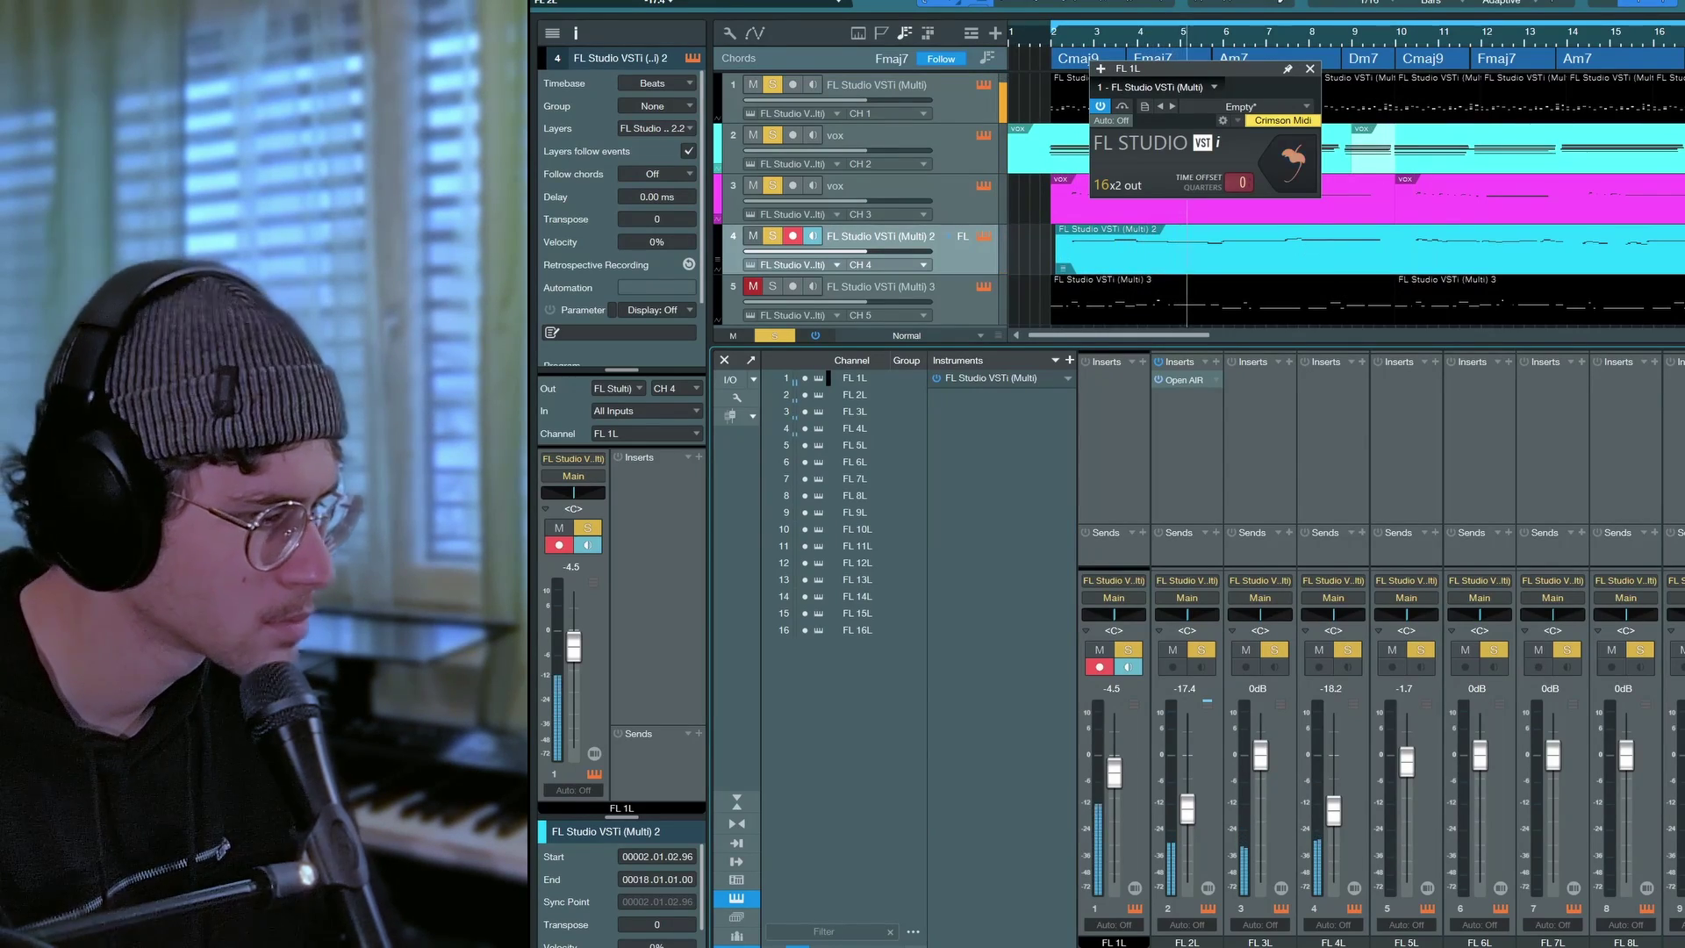
- Insert the MPhaserMB phaser effect on the FL 4L channel and start playback
left_click(1289, 362)
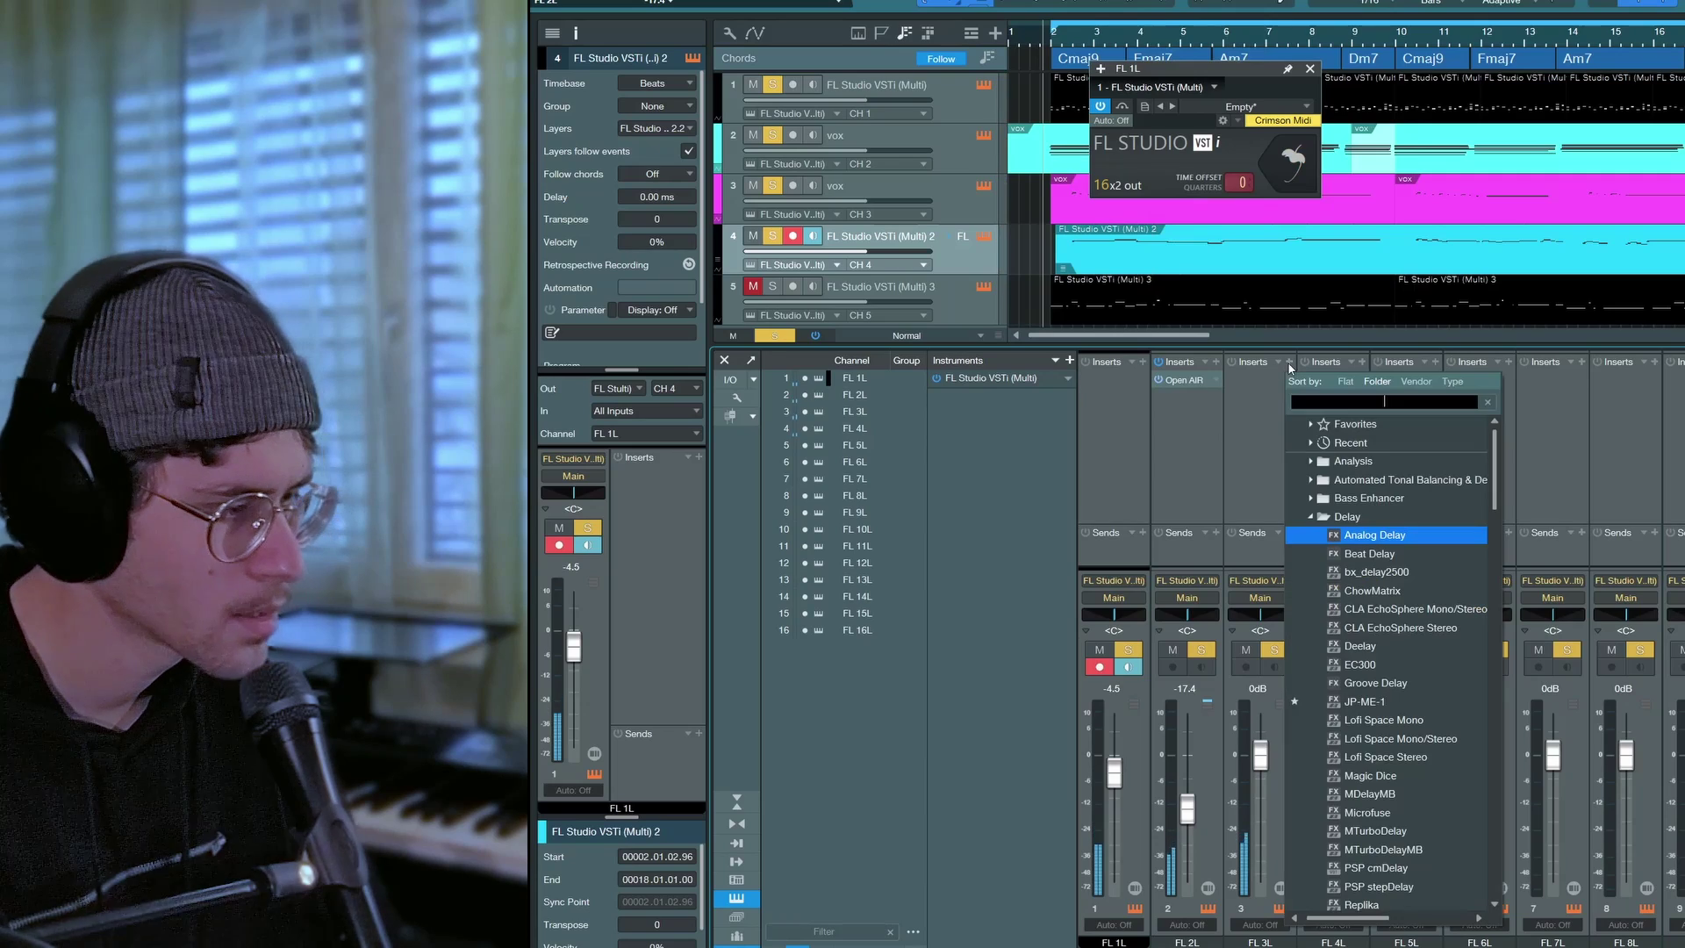
type("phase")
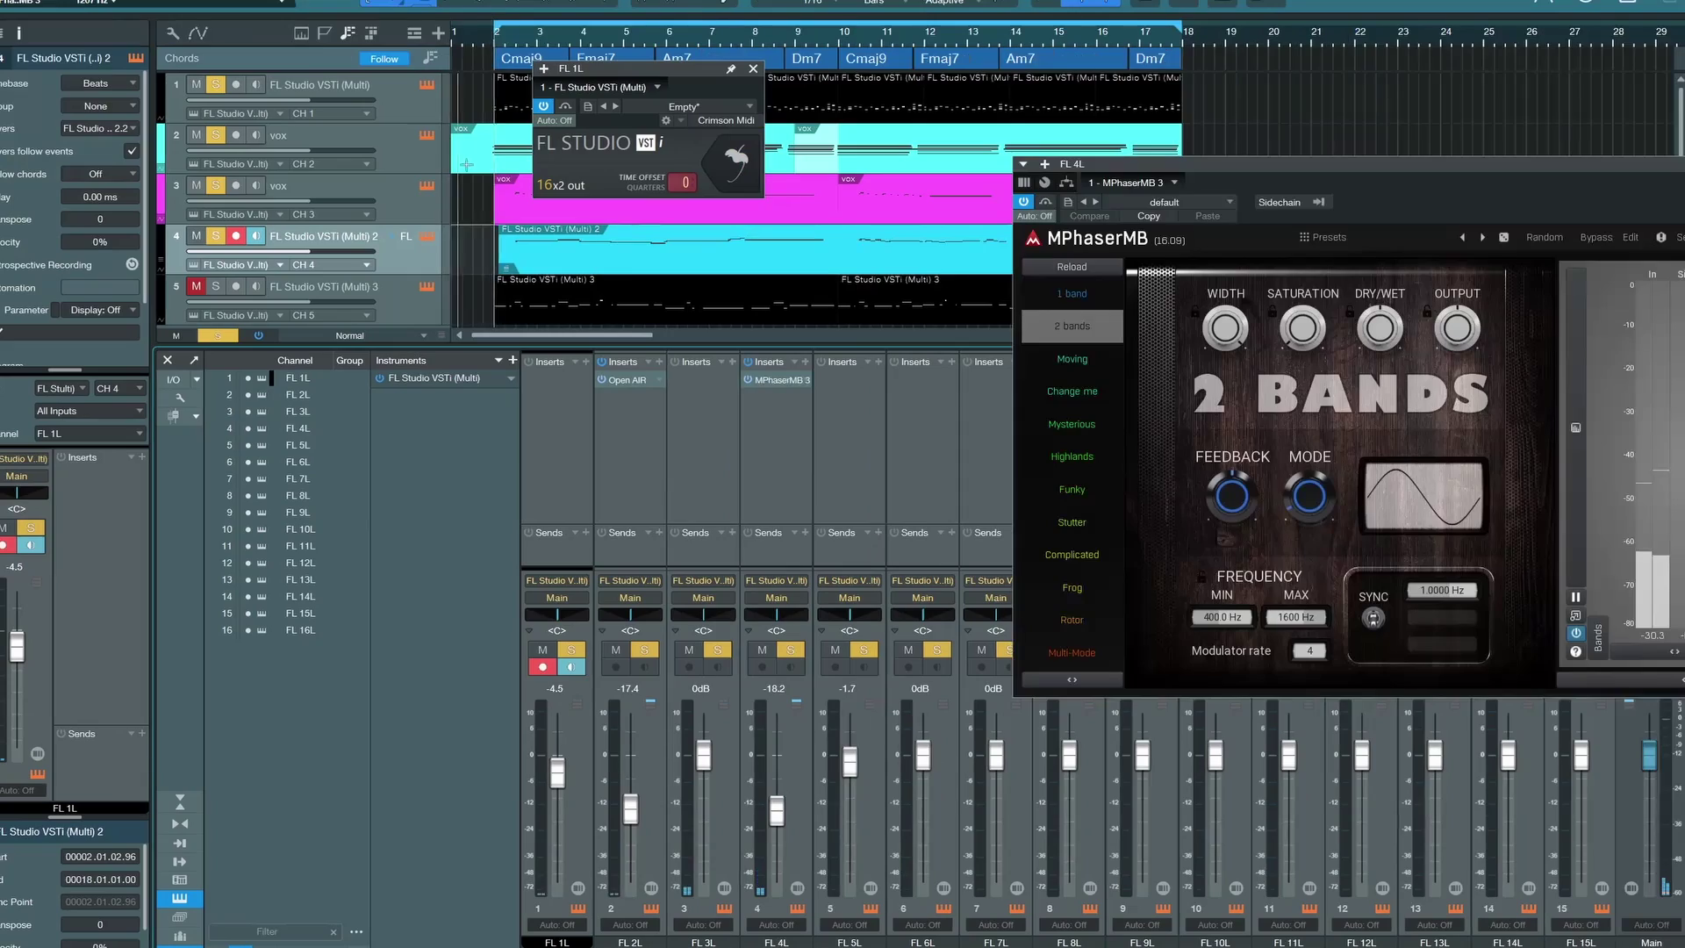
key("space")
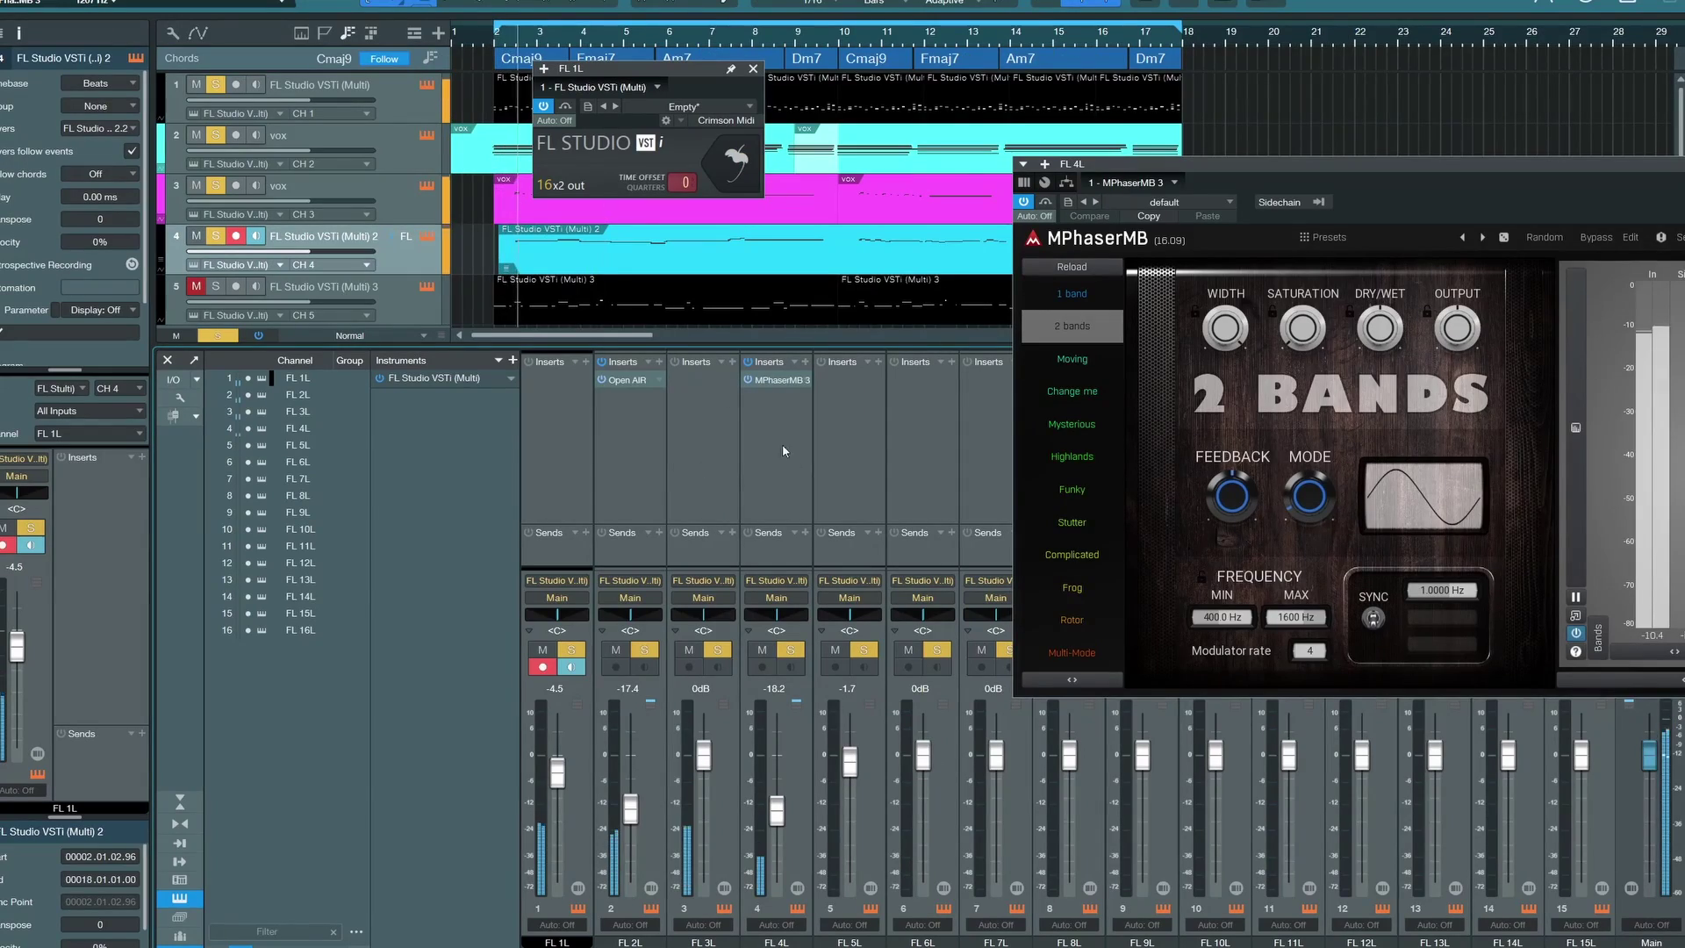
- Try MPhaserMB's 1 band device, switch to the Moving device and audition its controls during playback
left_click(1075, 295)
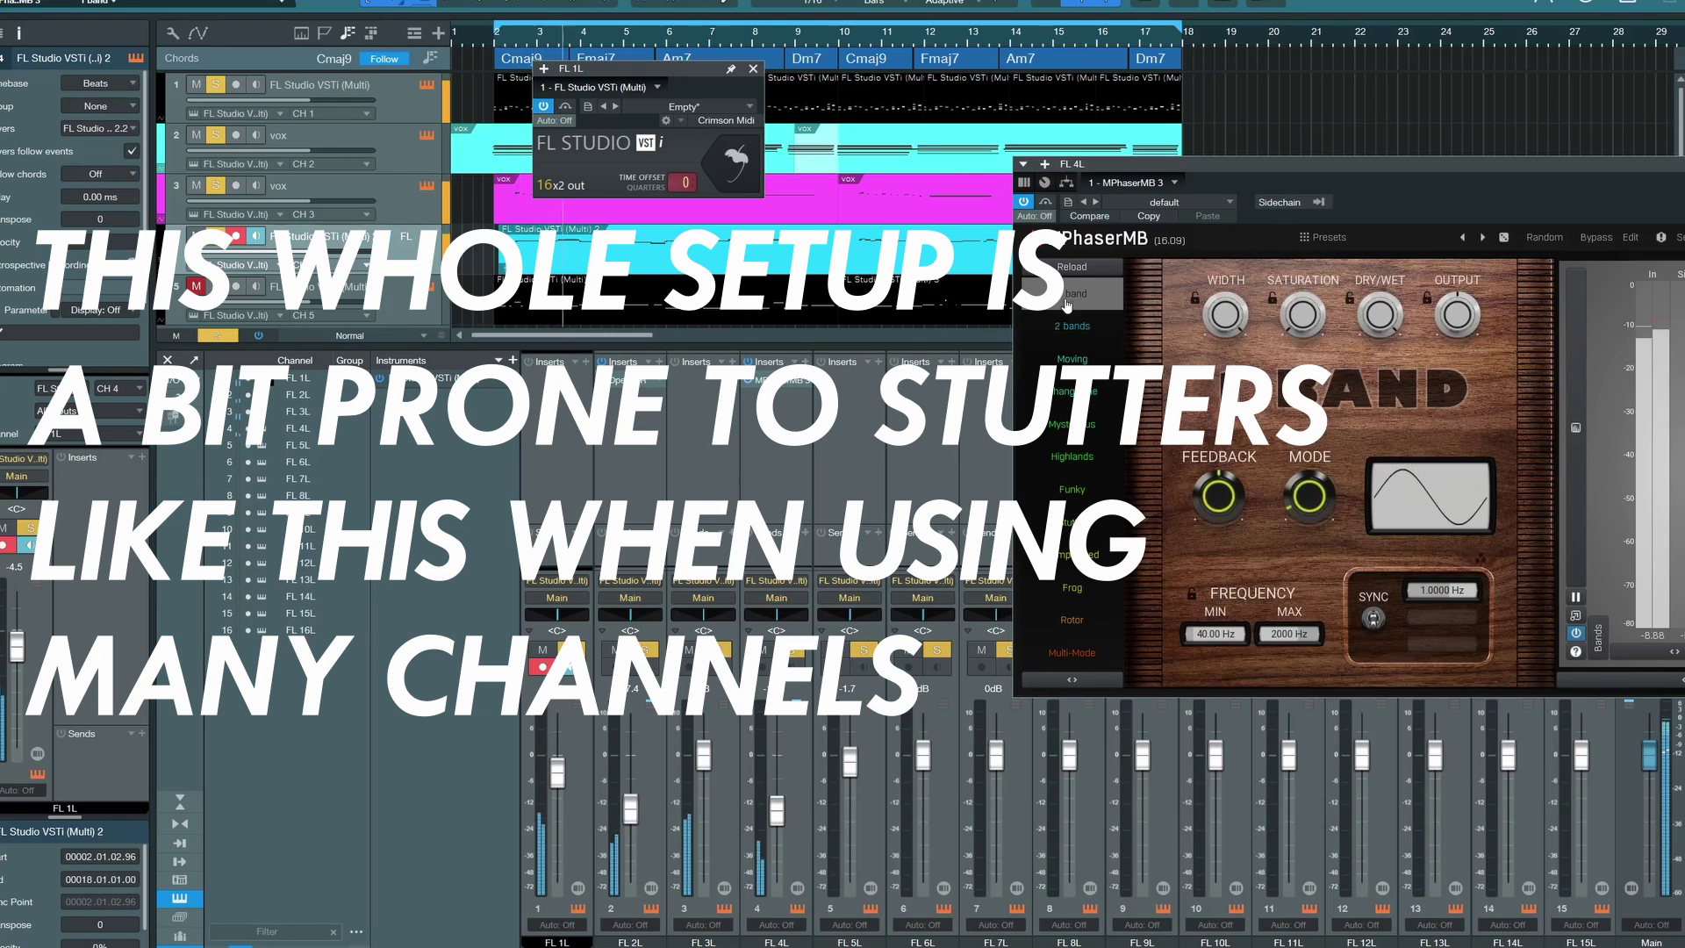
left_click(1081, 360)
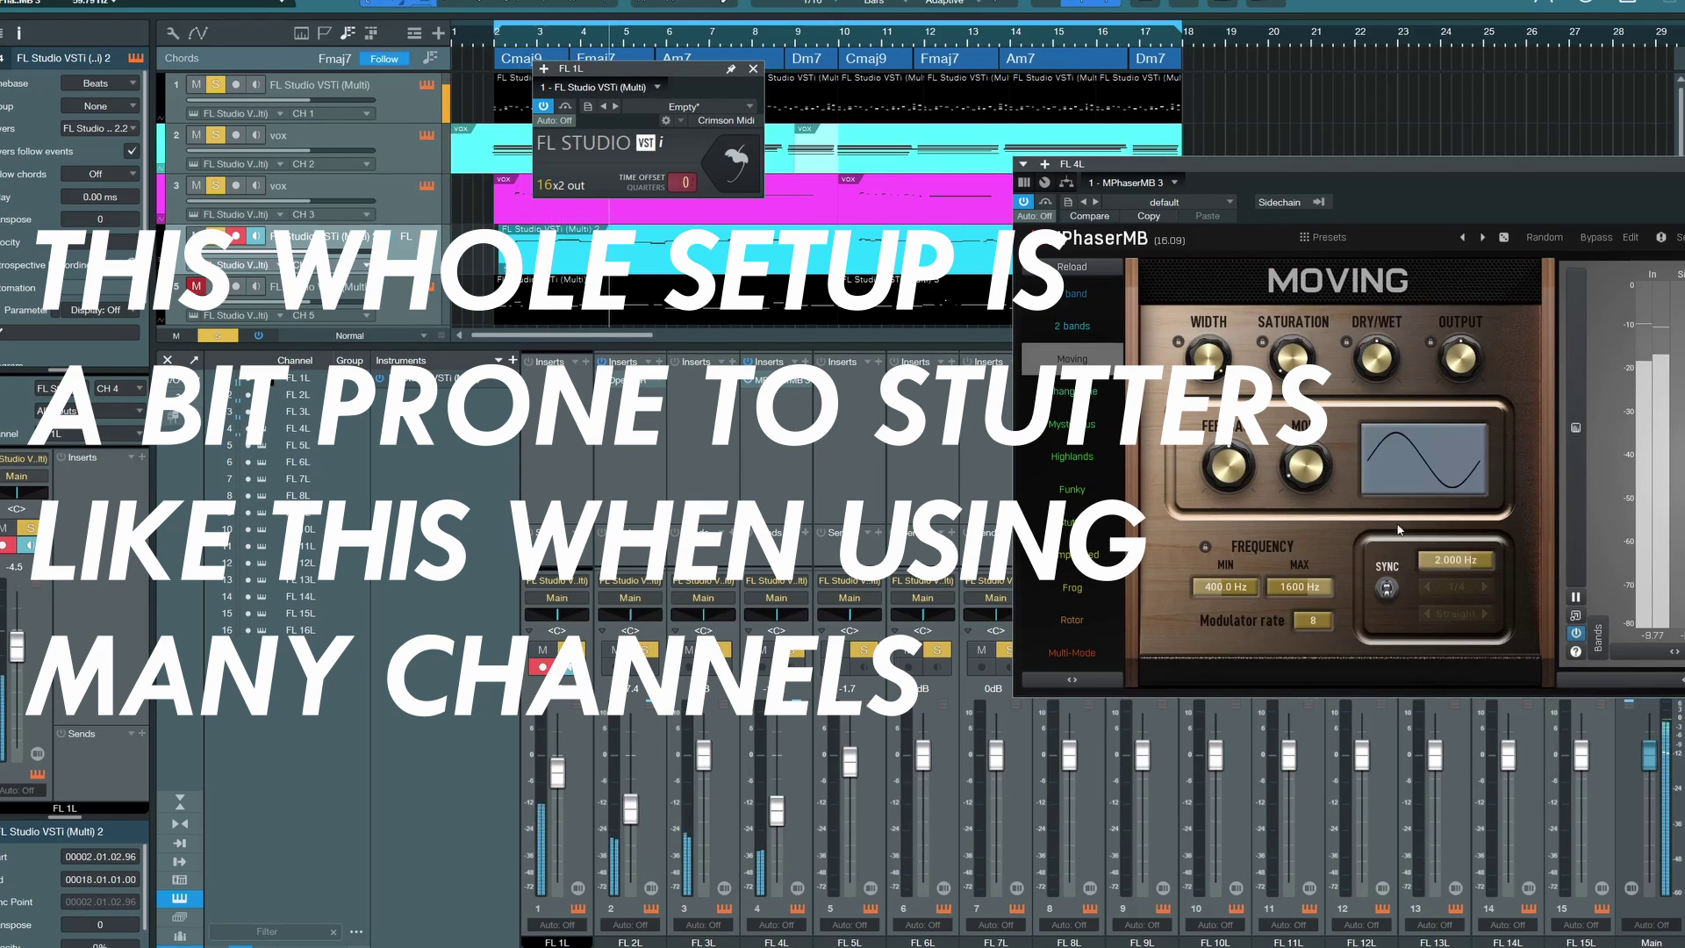
left_click_drag(1302, 373, 1220, 382)
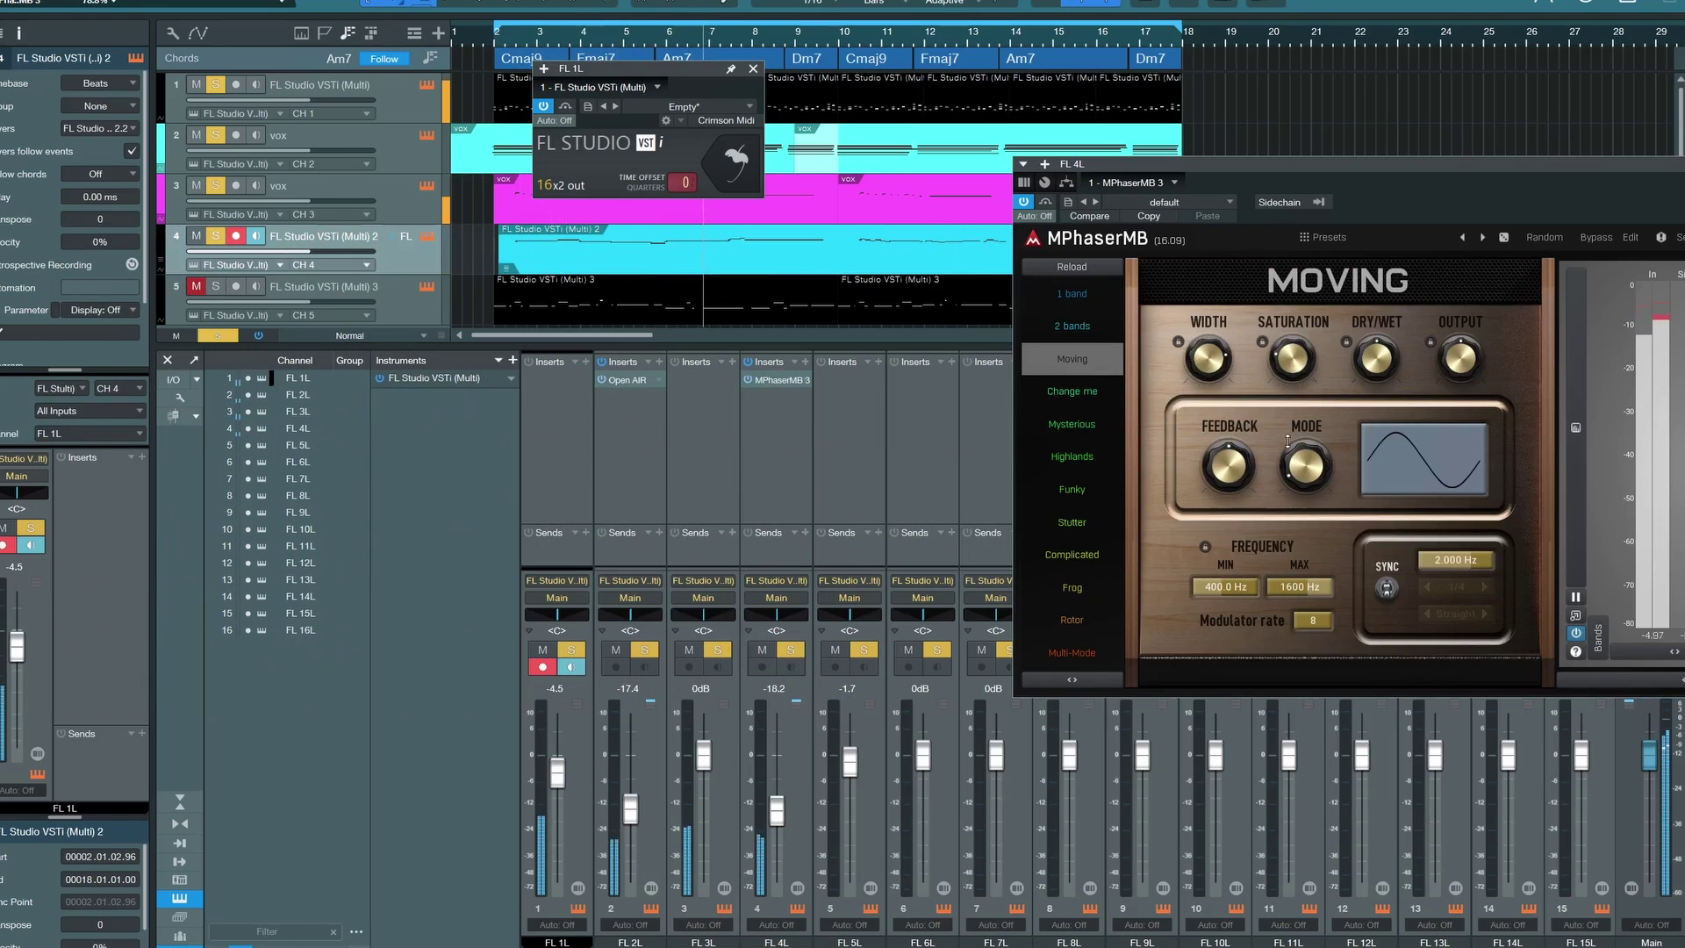
mouse_move(1308, 468)
left_mouse_down()
mouse_move(1308, 450)
mouse_move(1228, 492)
mouse_move(1306, 462)
left_mouse_up()
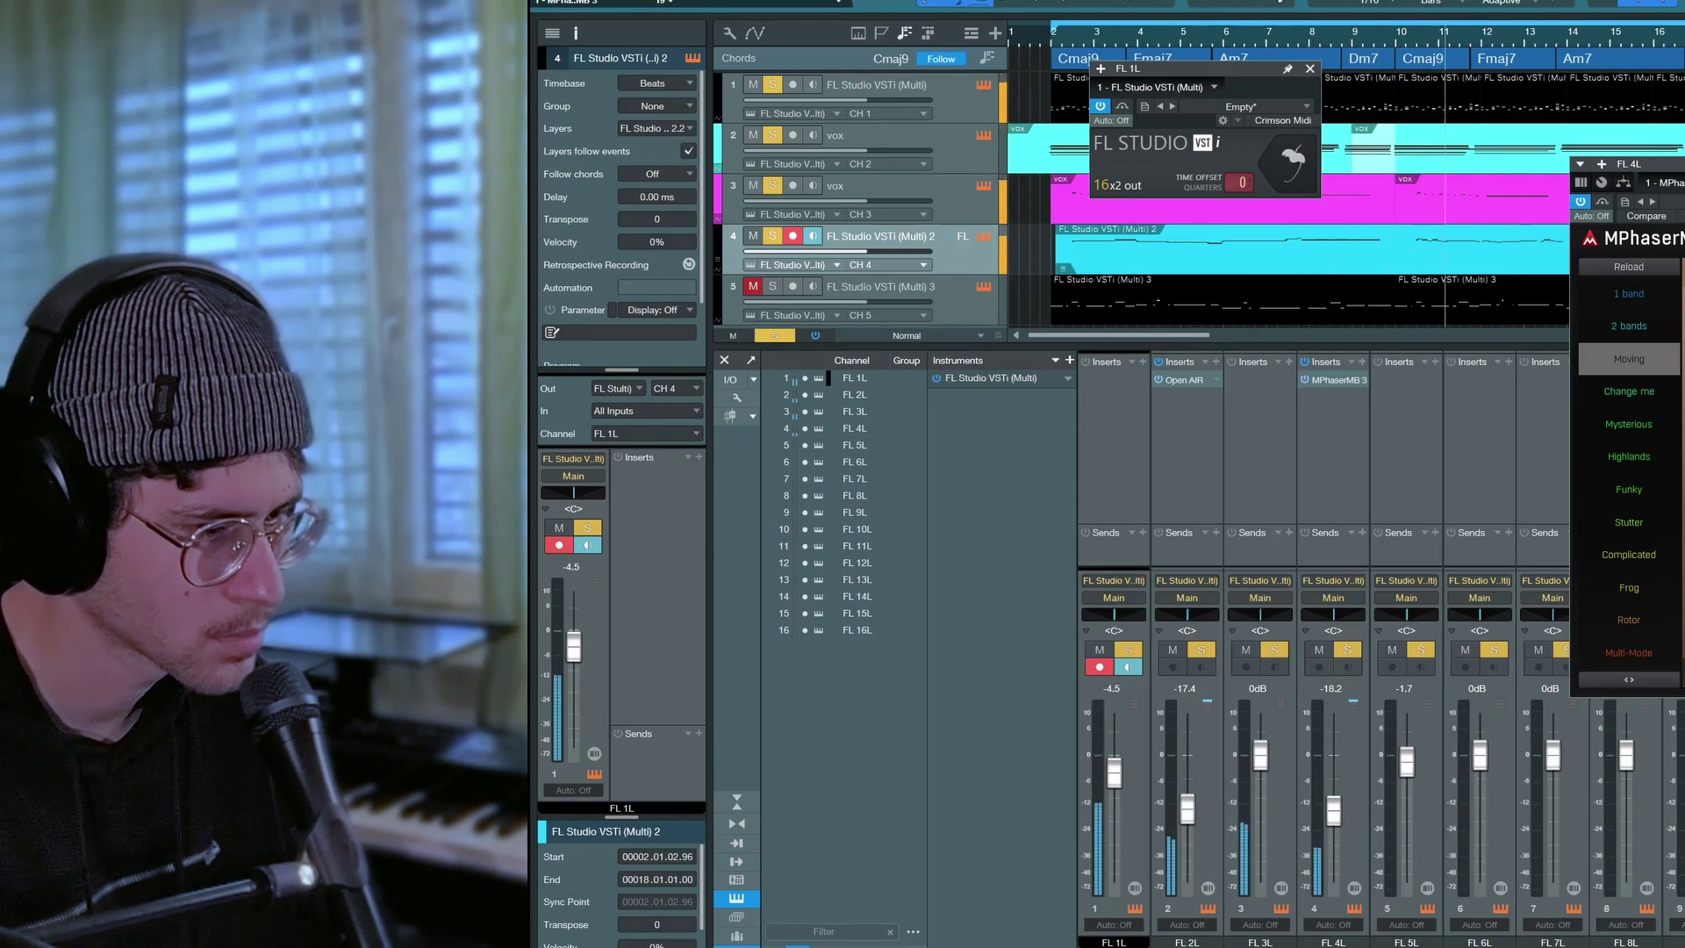
- Show track 5's MiniSynth instrument in FL Studio, close its window and play all five tracks together
left_click(904, 286)
left_click(1283, 181)
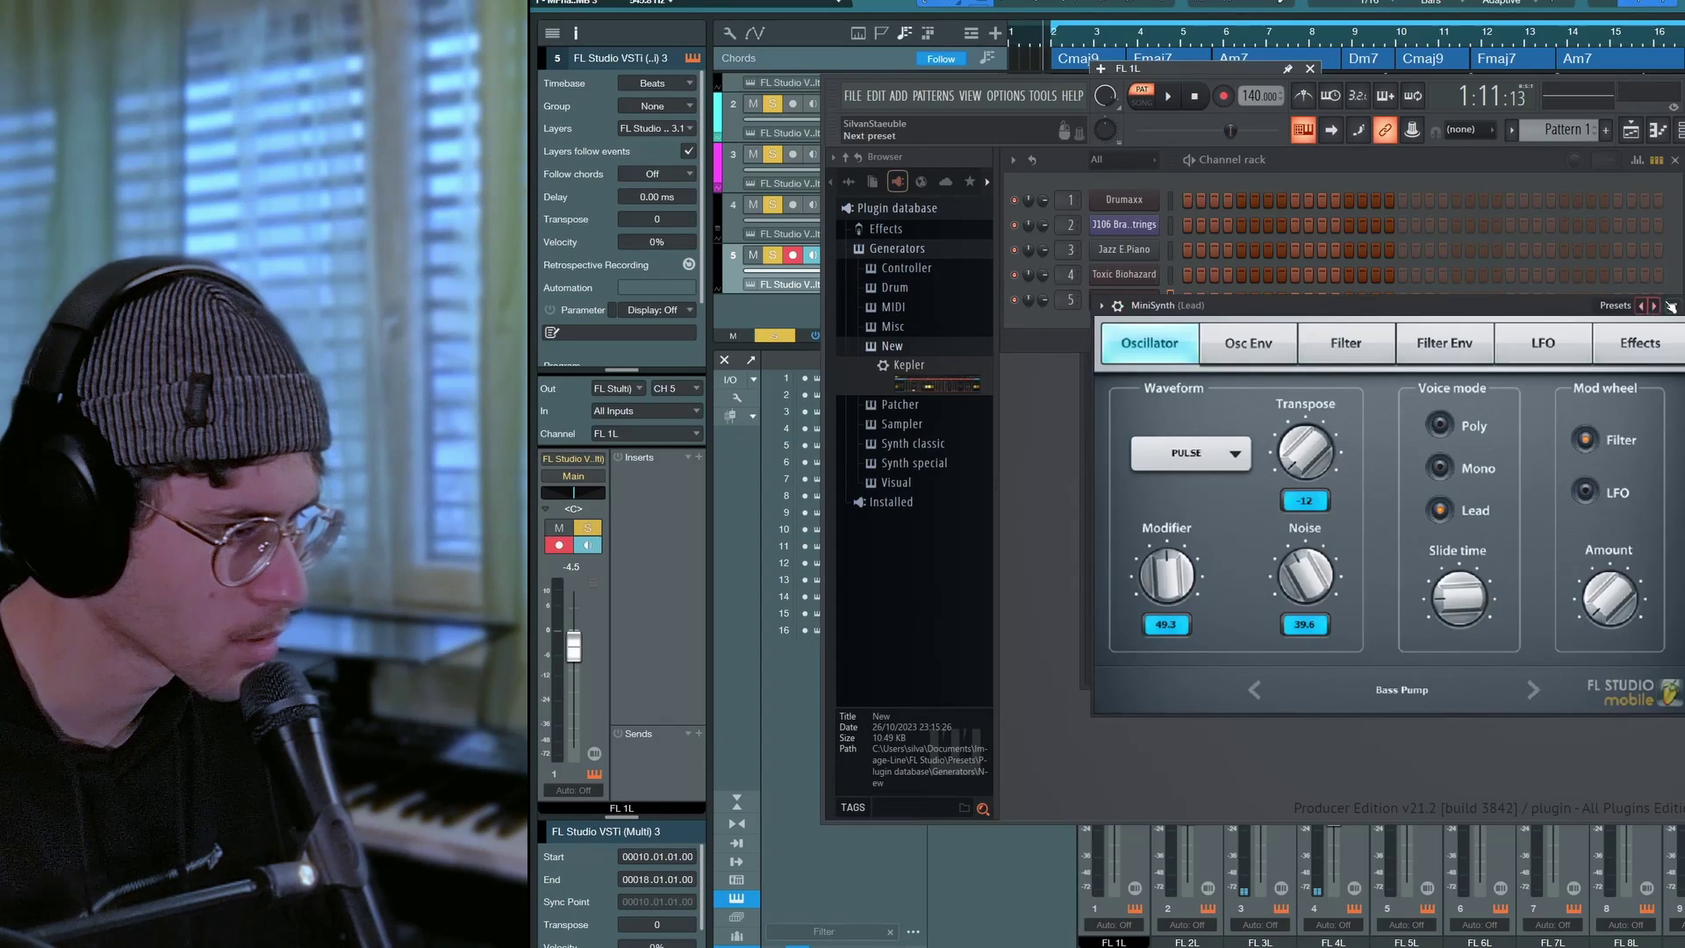
left_click(1675, 306)
left_click(795, 421)
key("space")
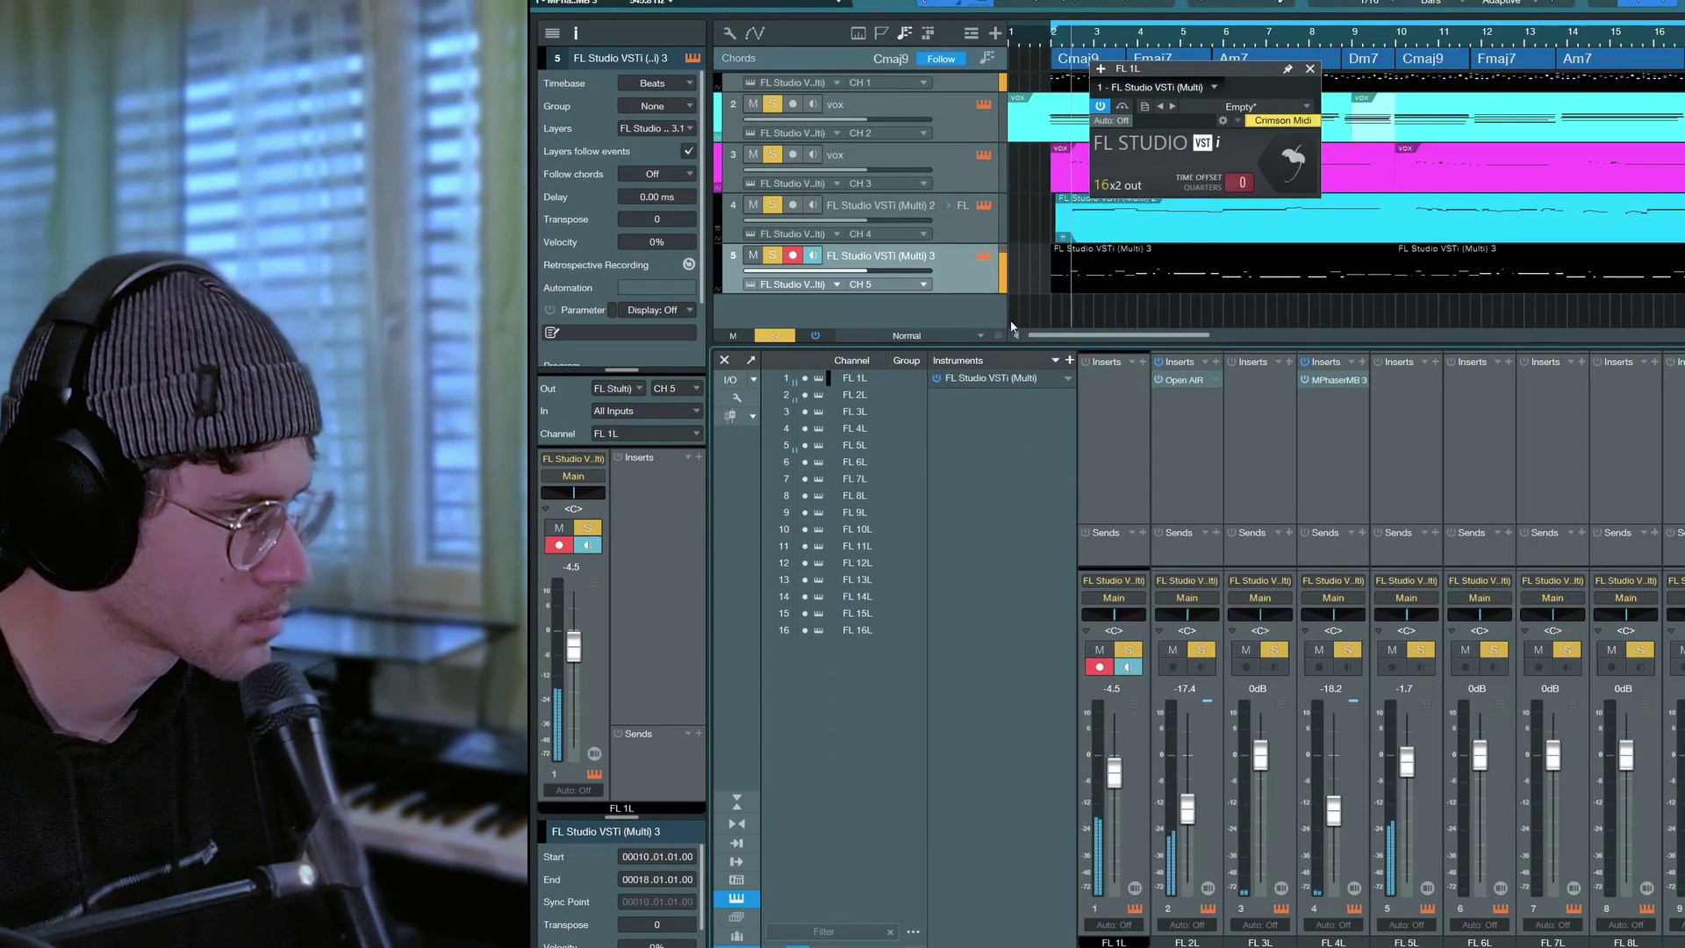
- Close the FL Studio plug-in window and balance the levels at -4.3 dB on FL 1L and -3.9 dB on FL 5L
left_click(1309, 69)
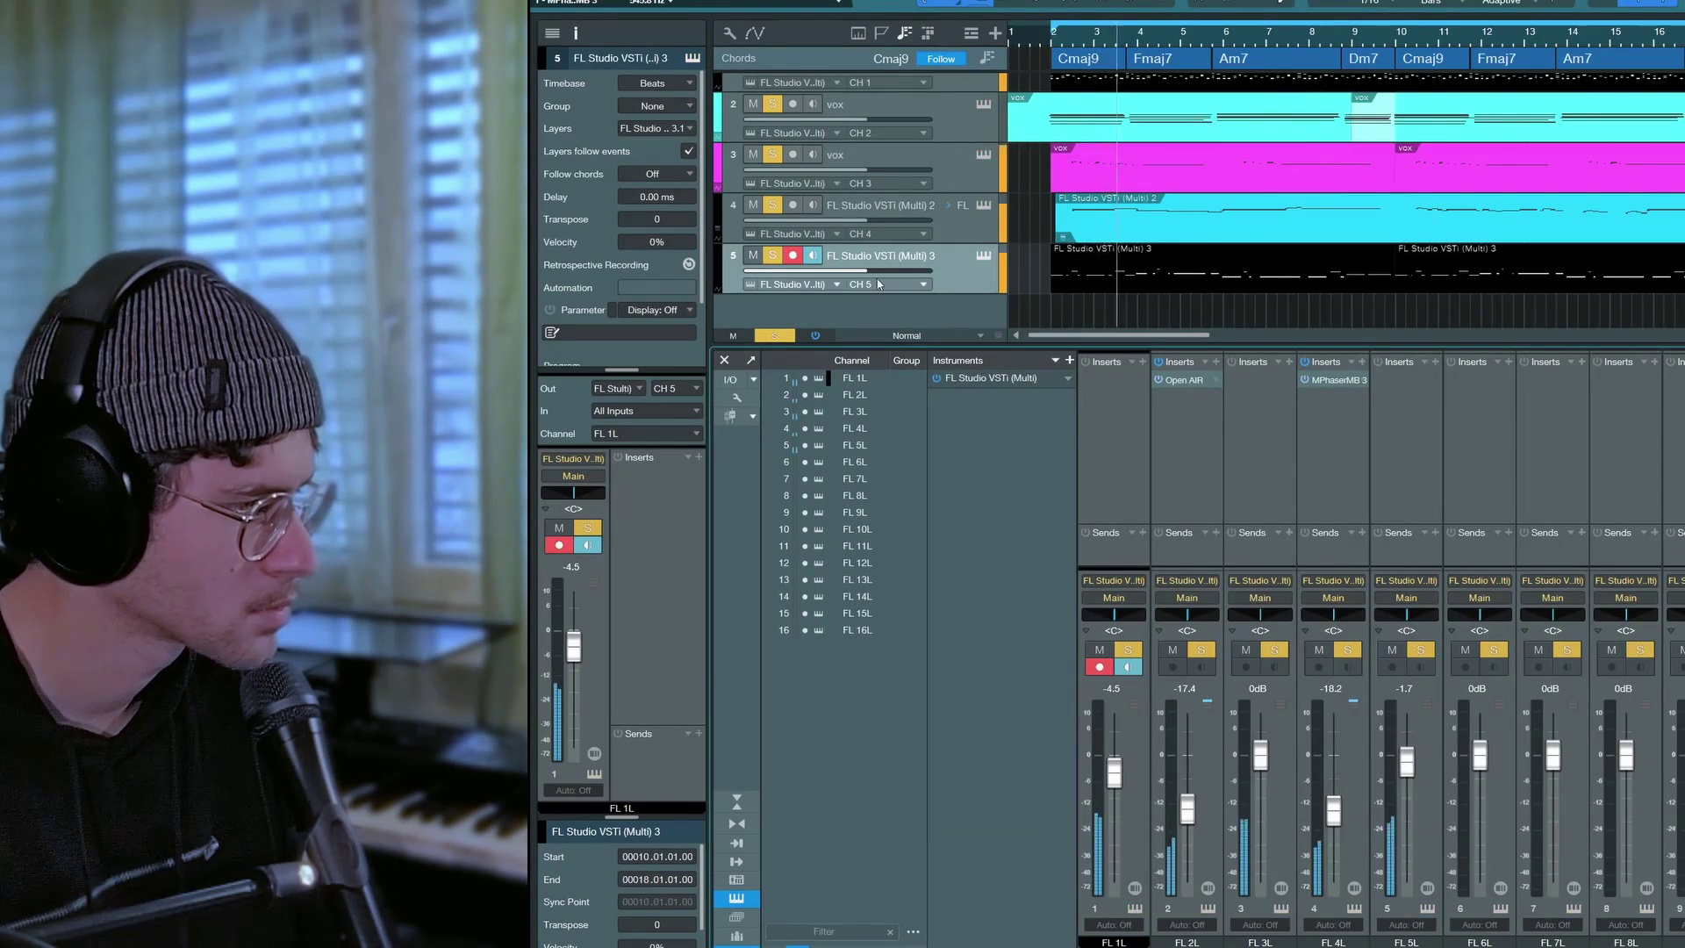
left_click_drag(886, 271, 868, 277)
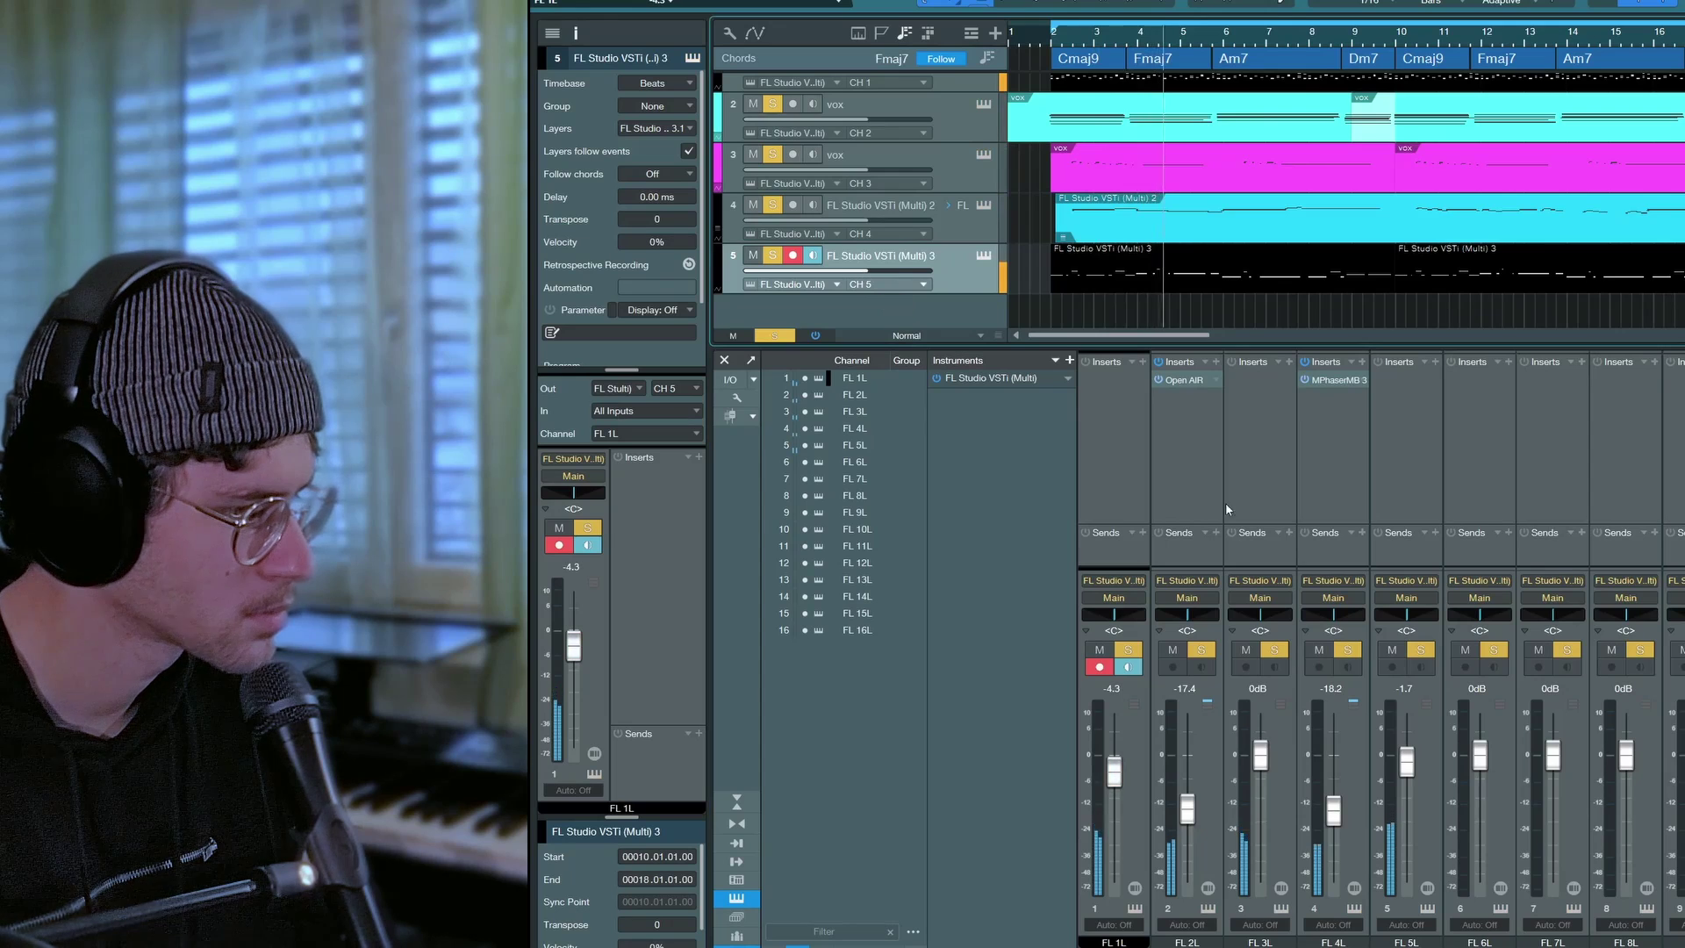
left_click_drag(1409, 776, 1415, 786)
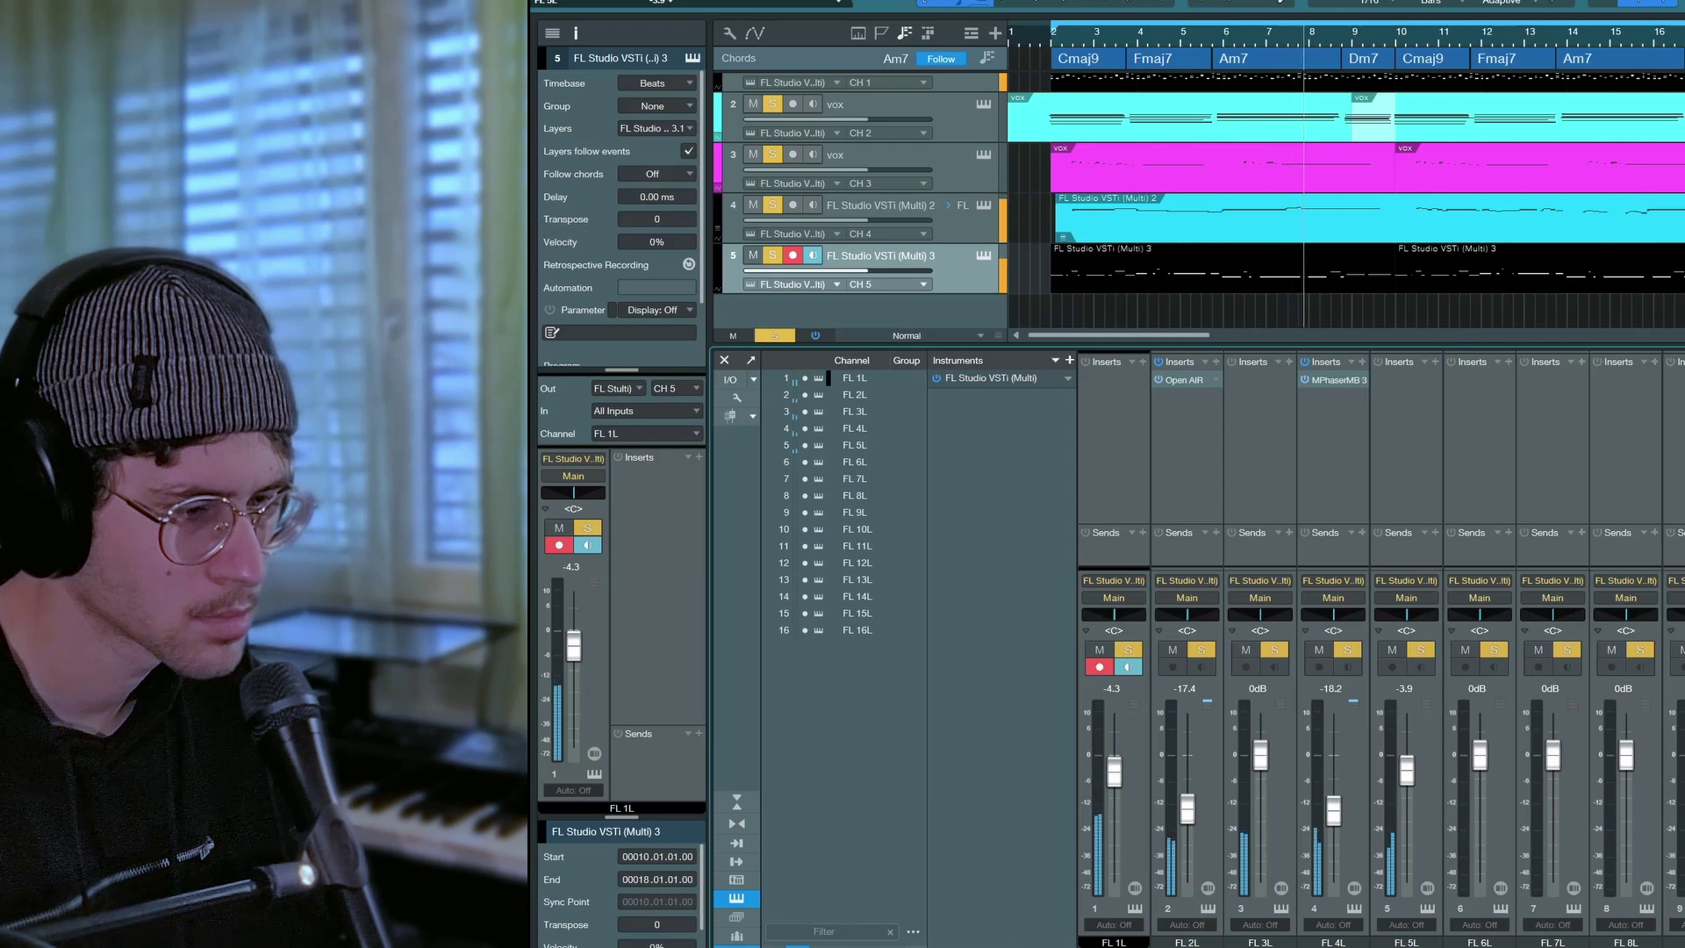
- Open the Limiter insert on the Main channel to examine it and move its window aside
double_click(1681, 380)
left_click_drag(1321, 279, 1542, 310)
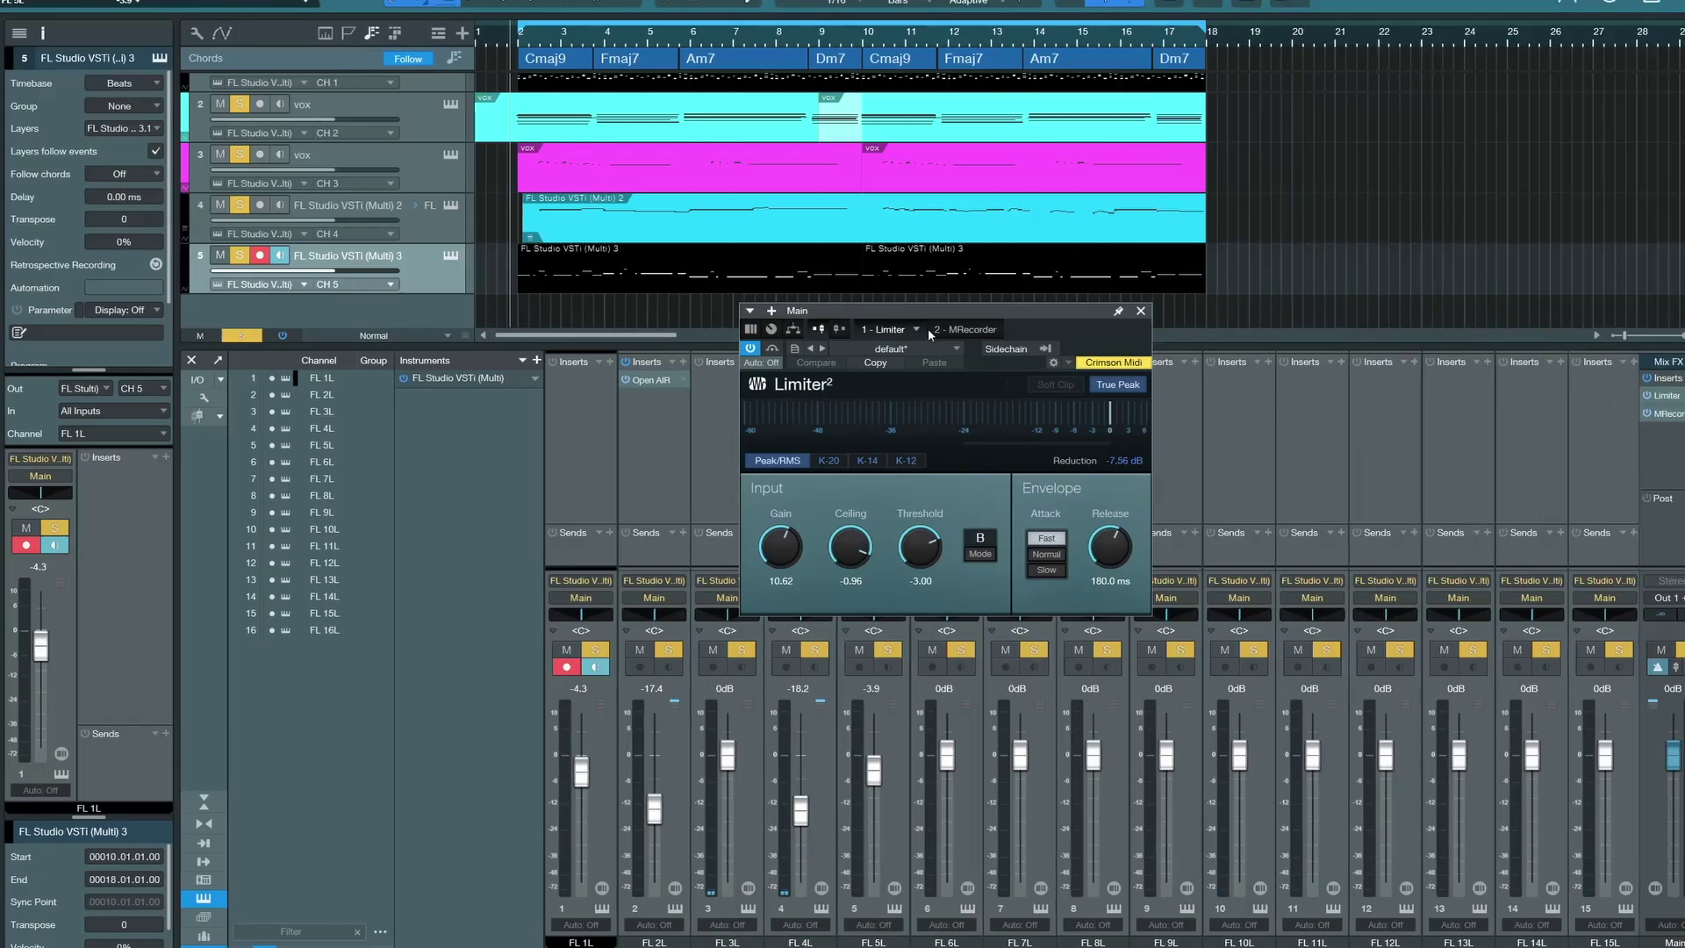
left_click_drag(1469, 311, 1684, 326)
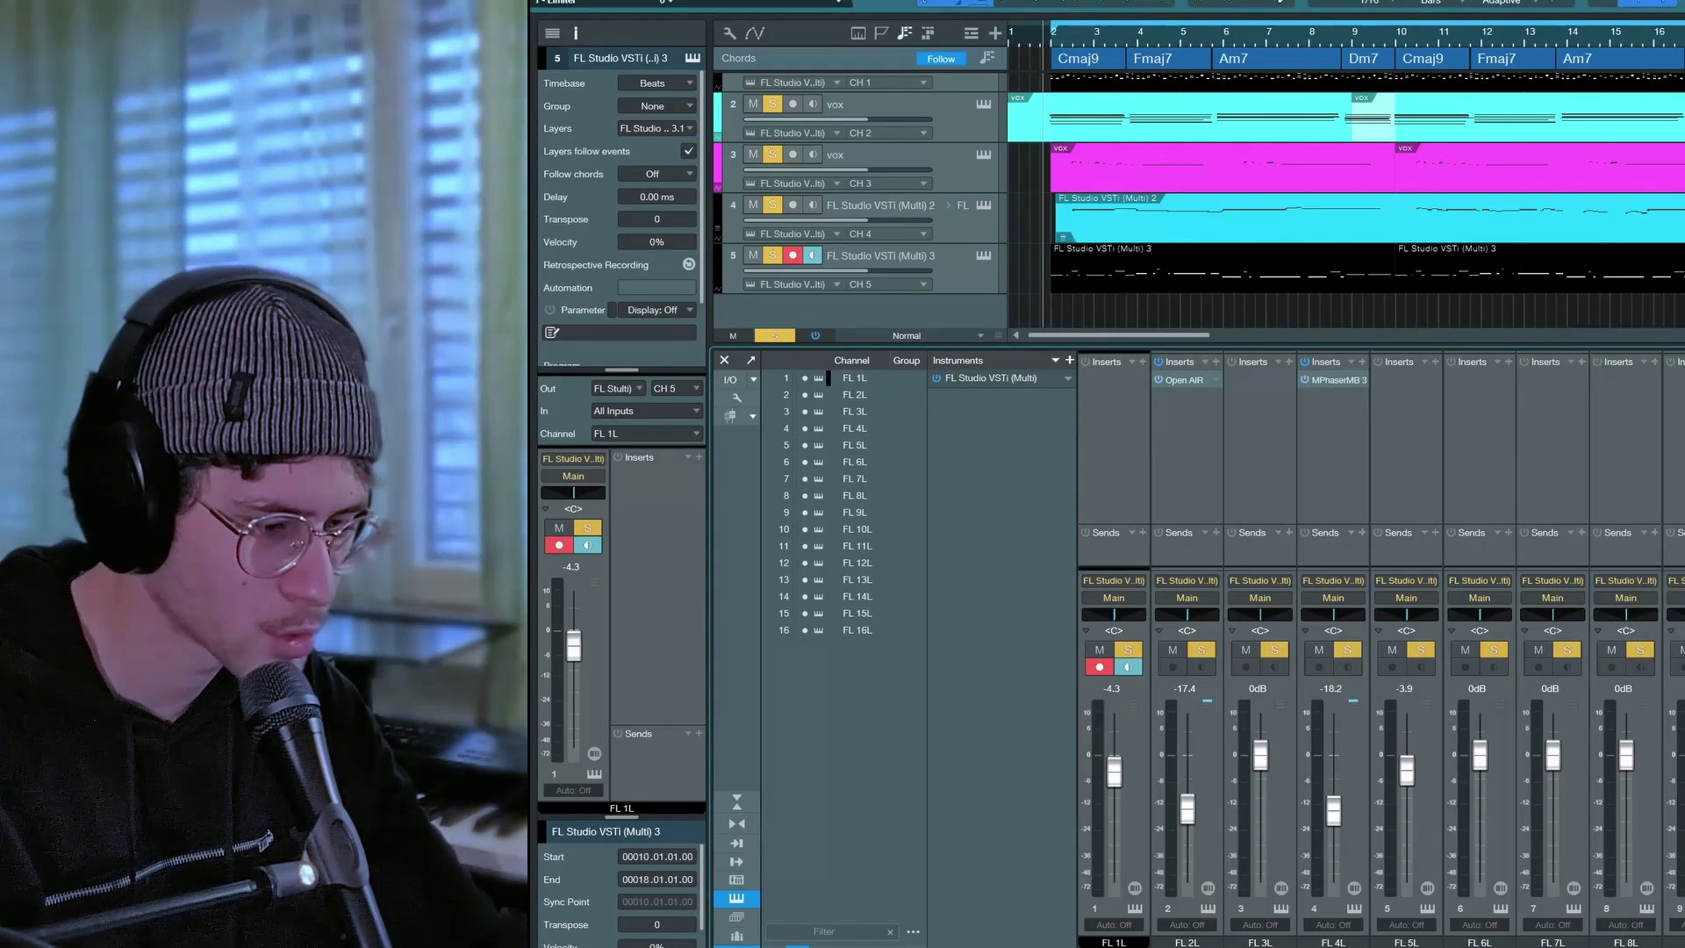
- Hide the mixer and load the Wurlitzer Full preset on a new Presence instrument track
key("F3")
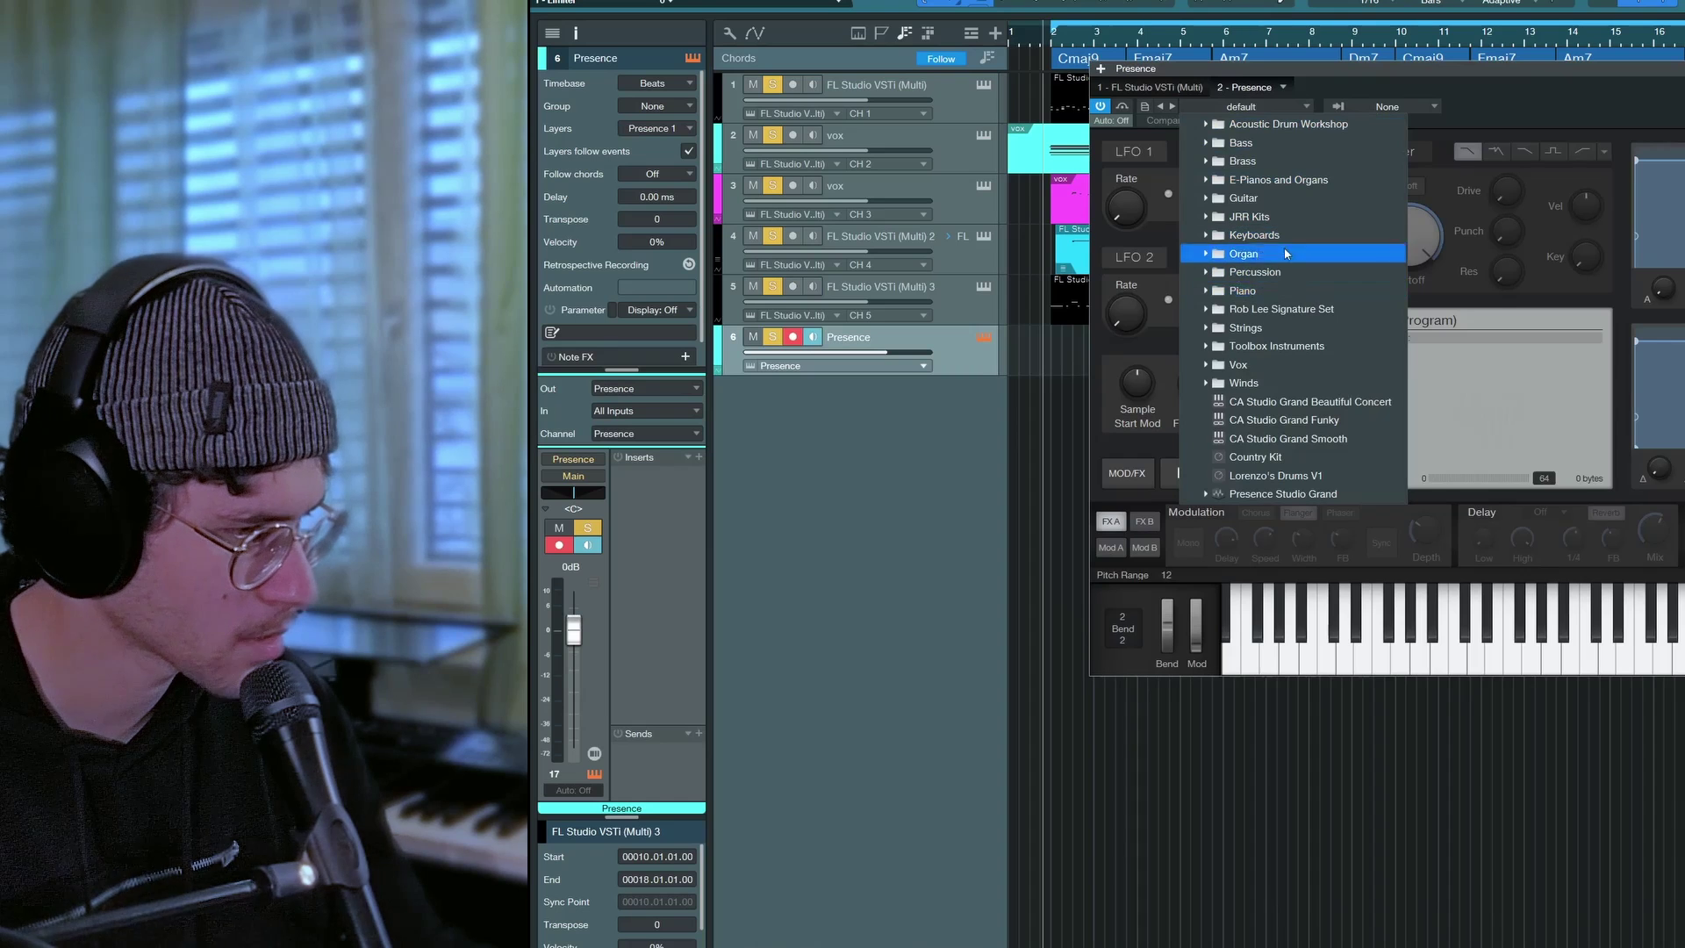
left_click(1335, 235)
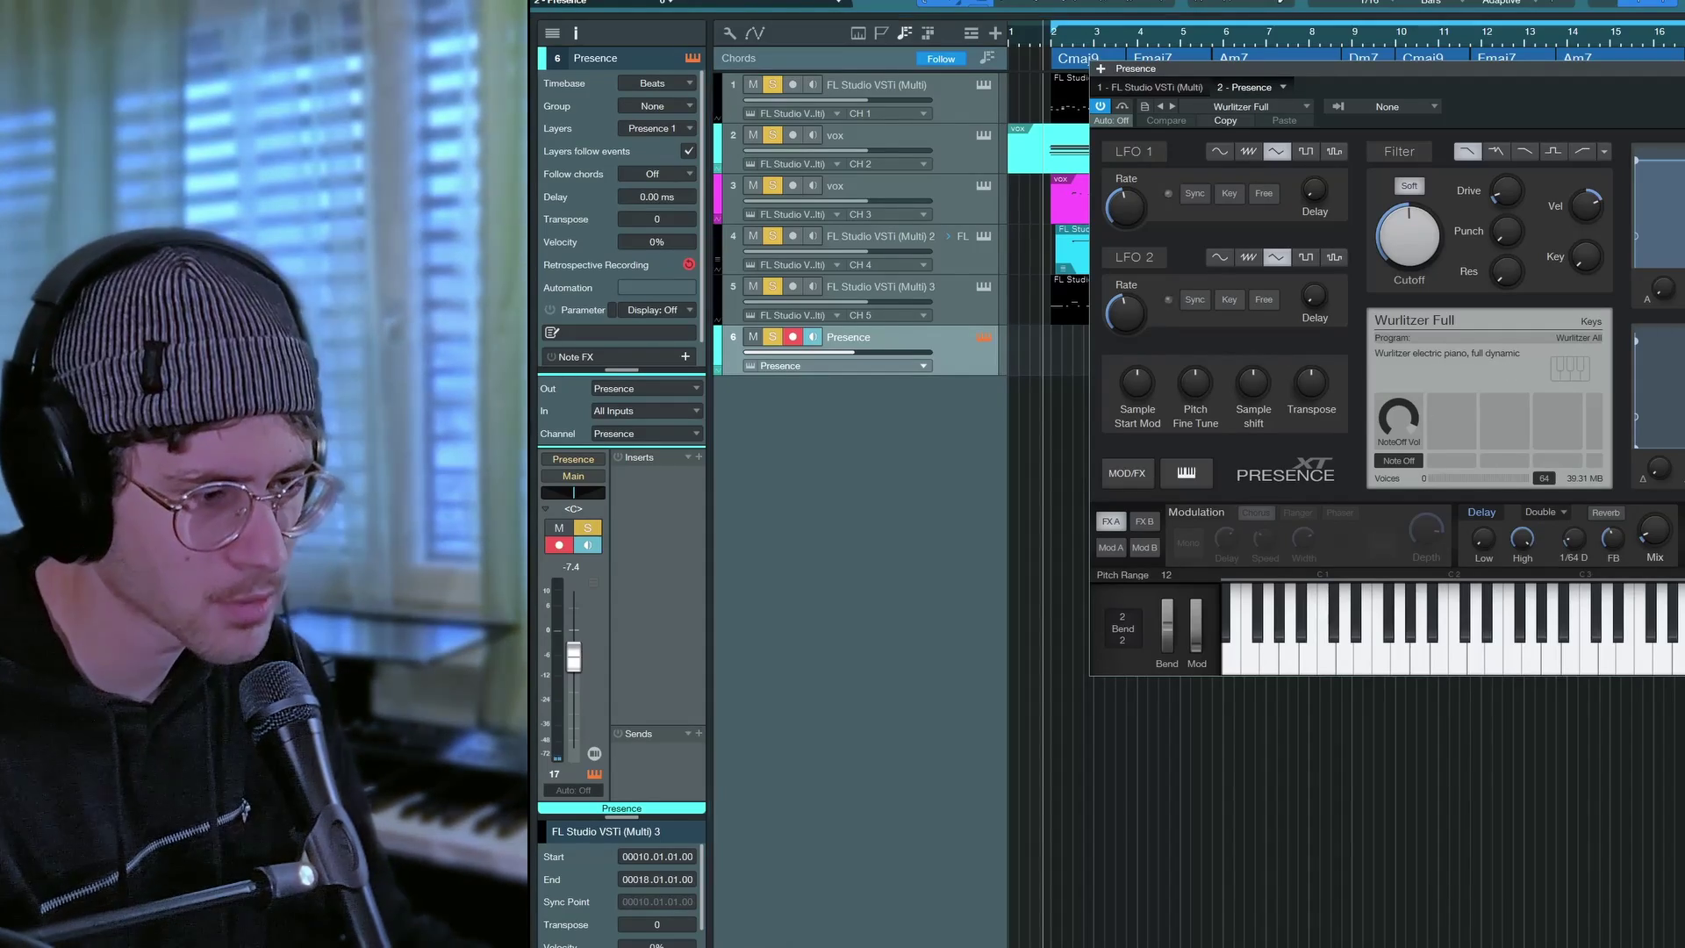
- Add a Mai Tai instrument track and load the Chaos Keys preset from the Poly folder
left_click_drag(1680, 439, 962, 521)
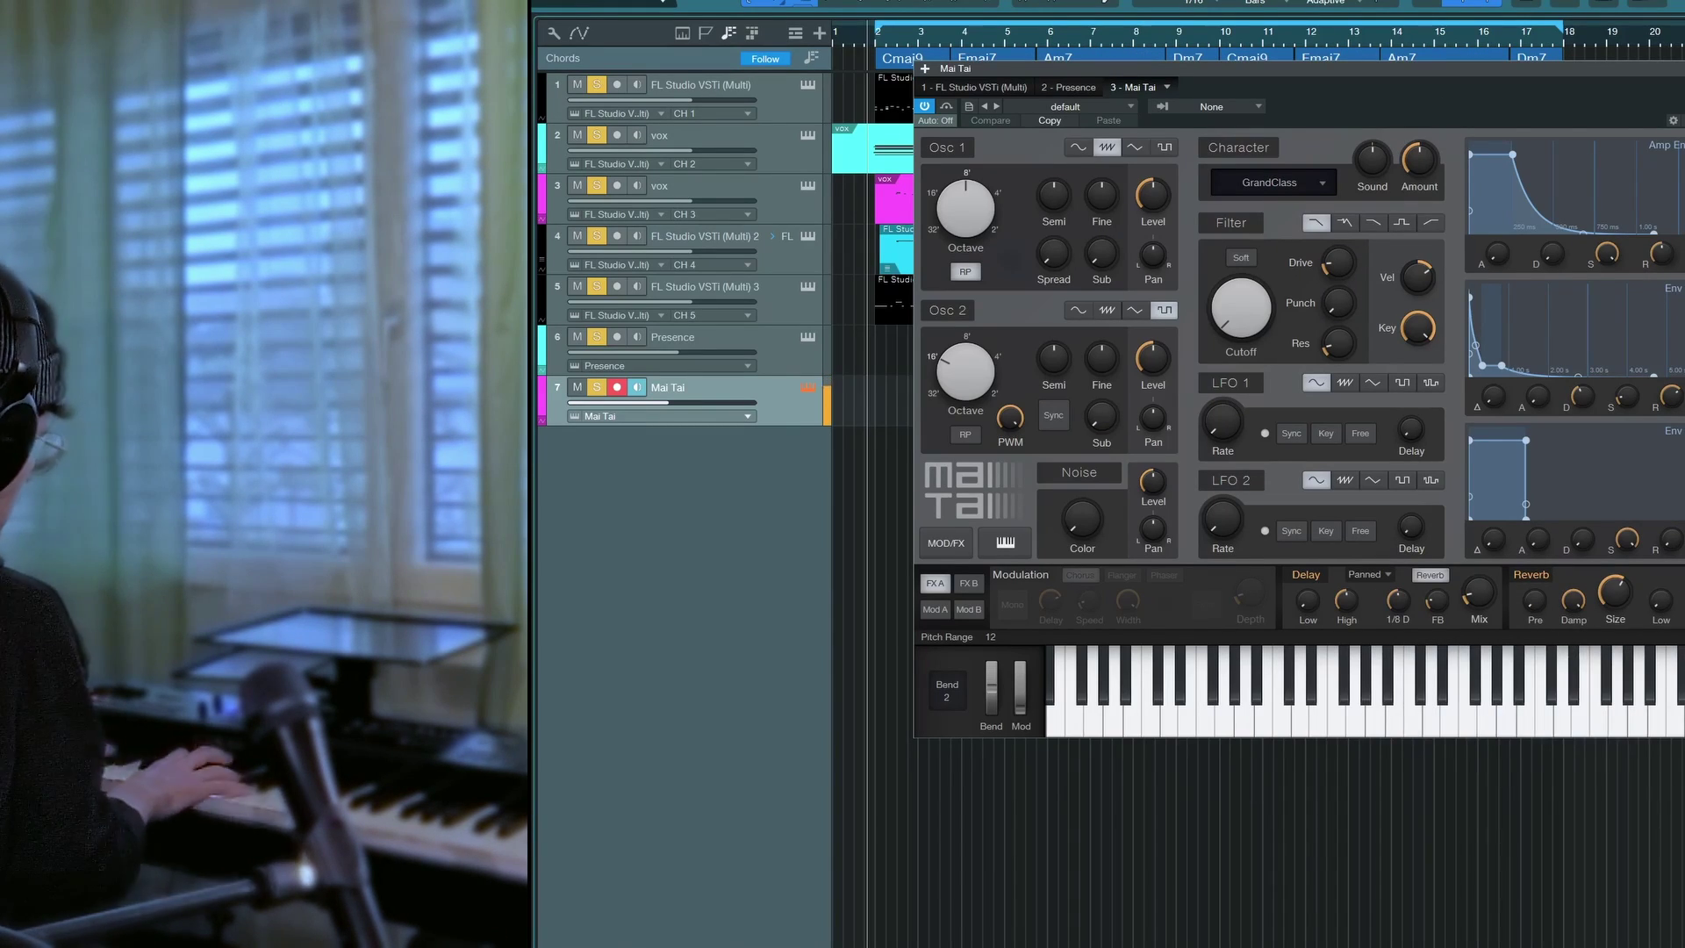
left_click(1065, 106)
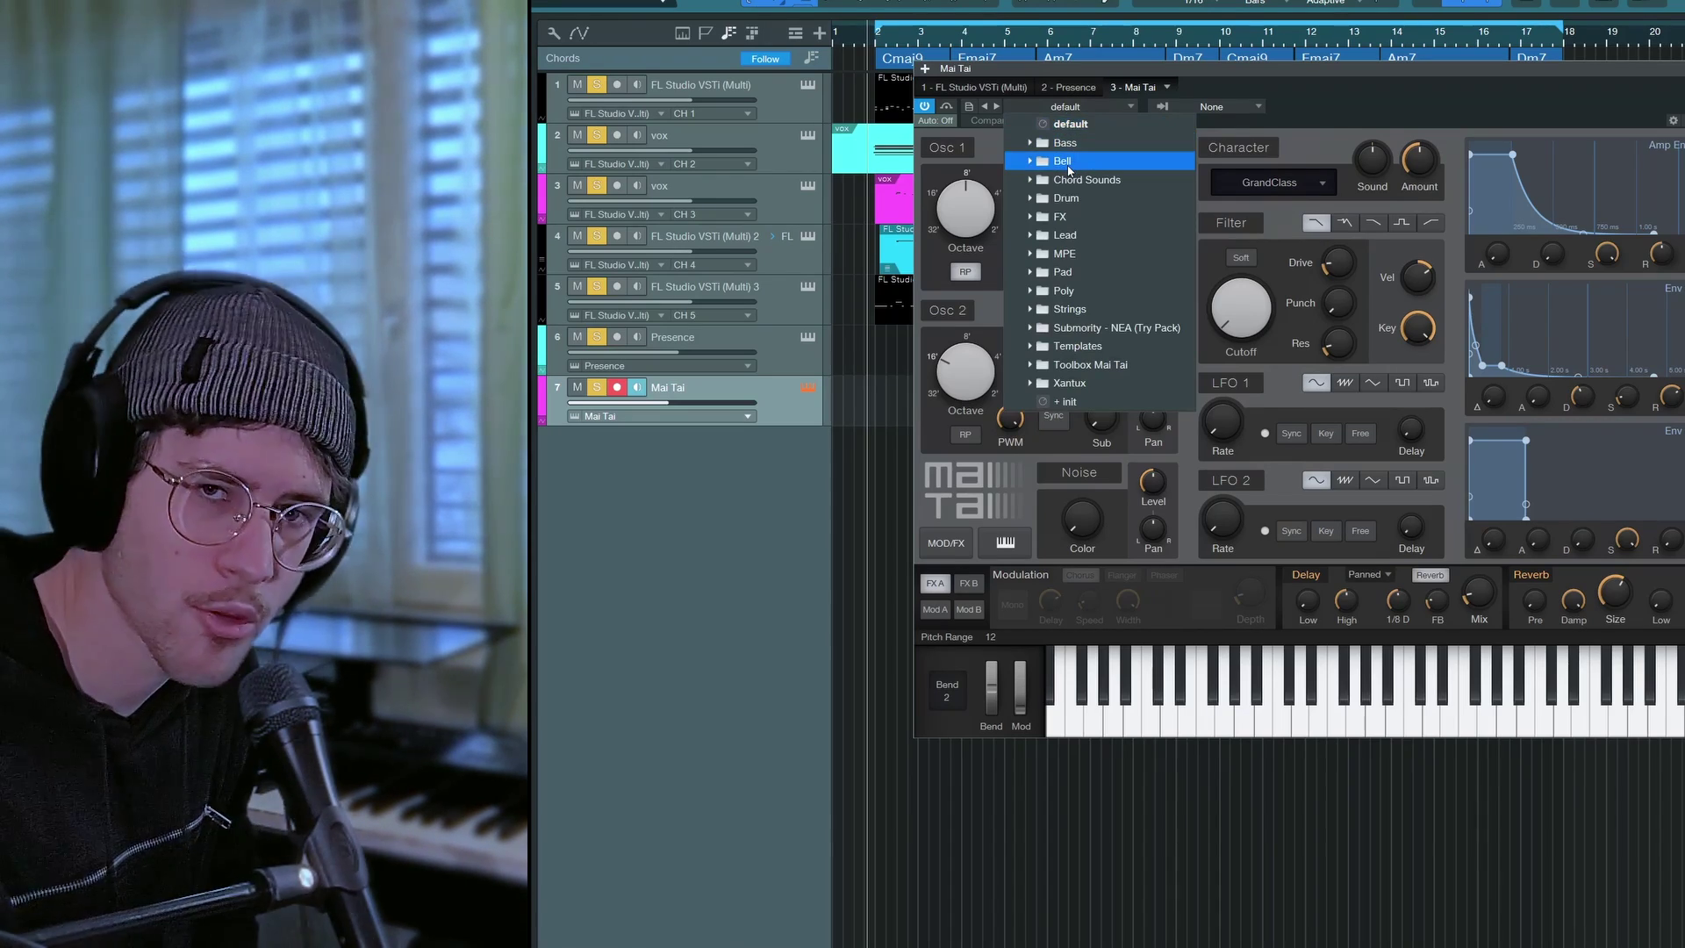
left_click(1120, 364)
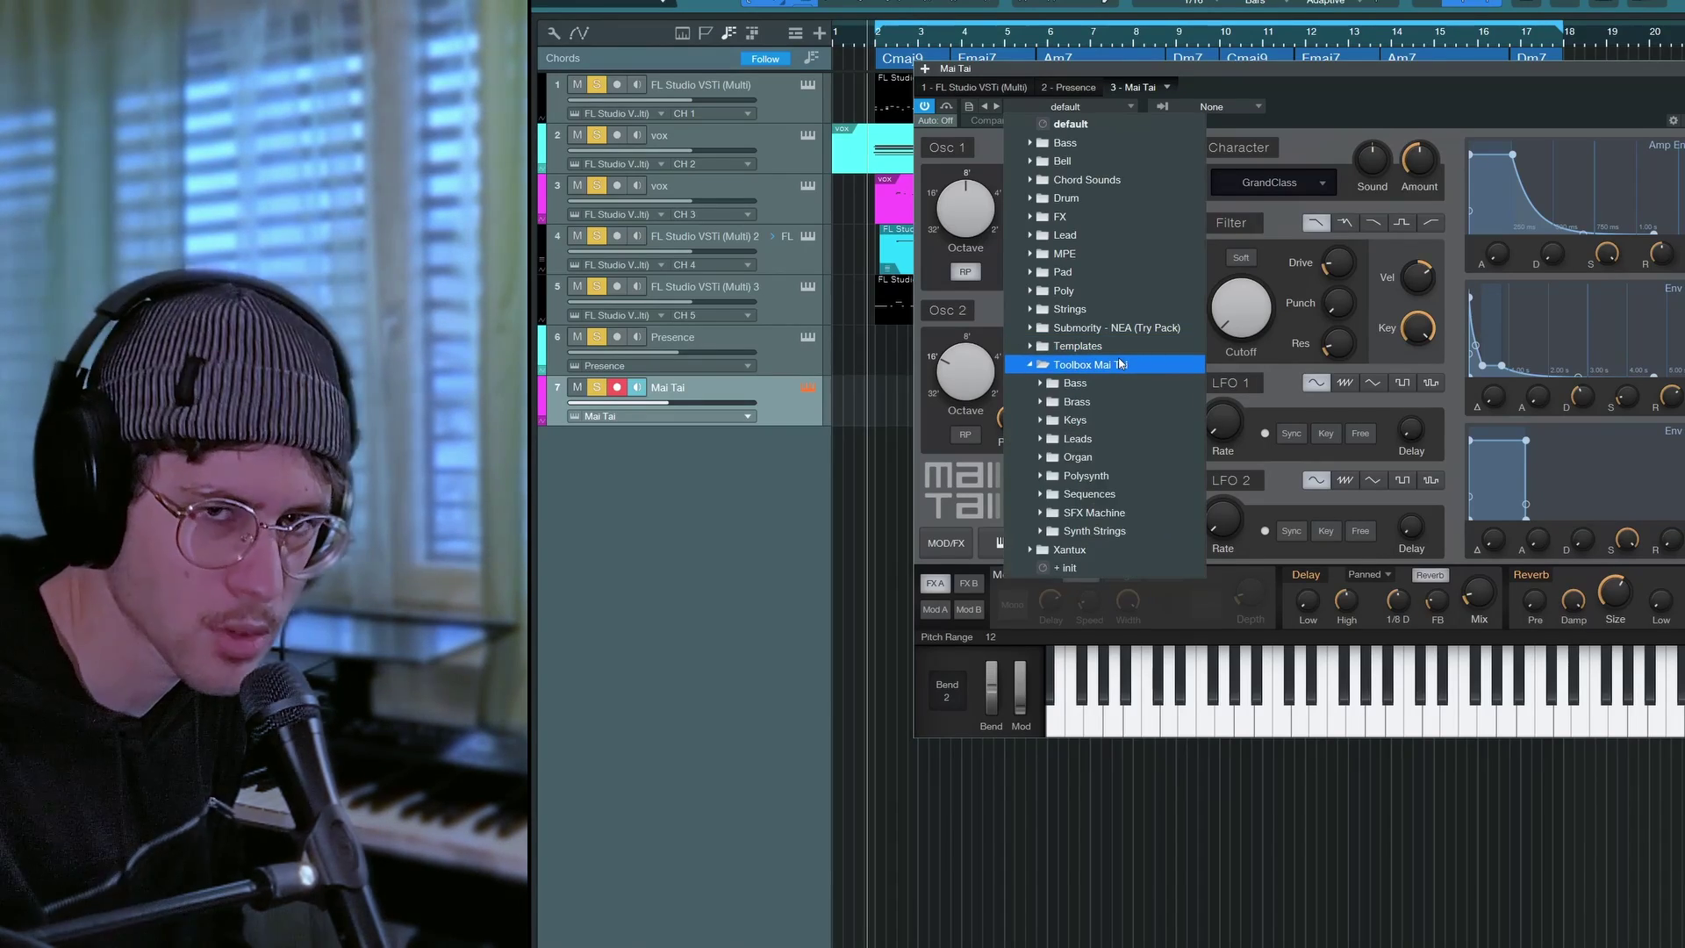
left_click(1120, 364)
left_click(1120, 291)
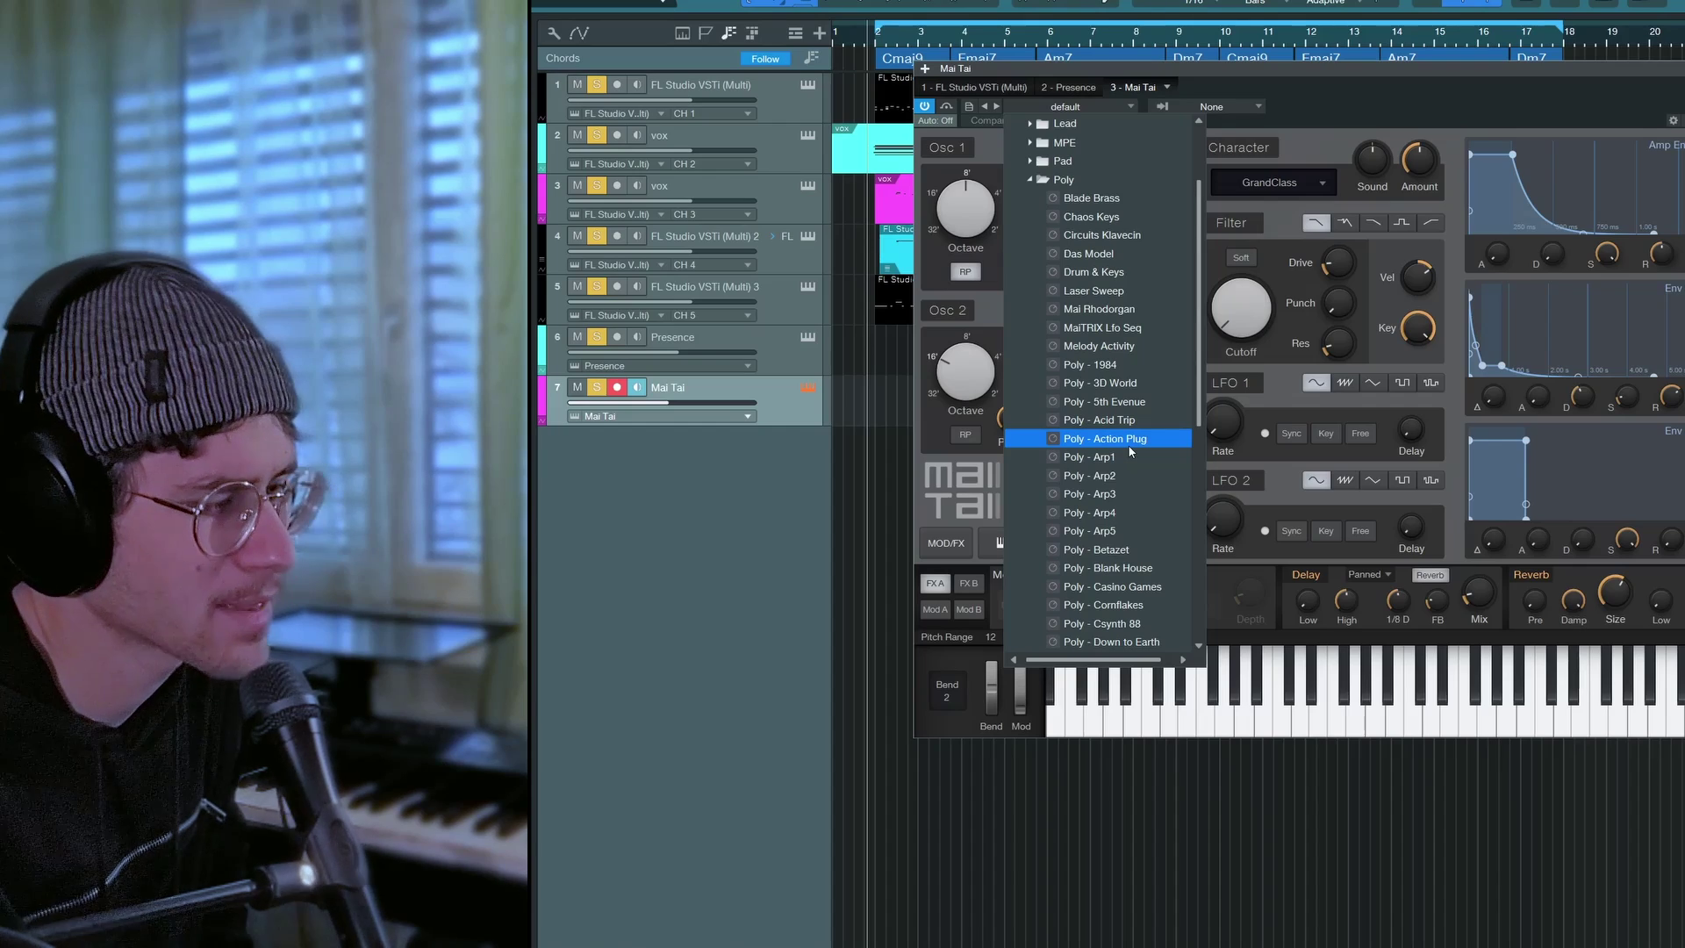
left_click(1122, 216)
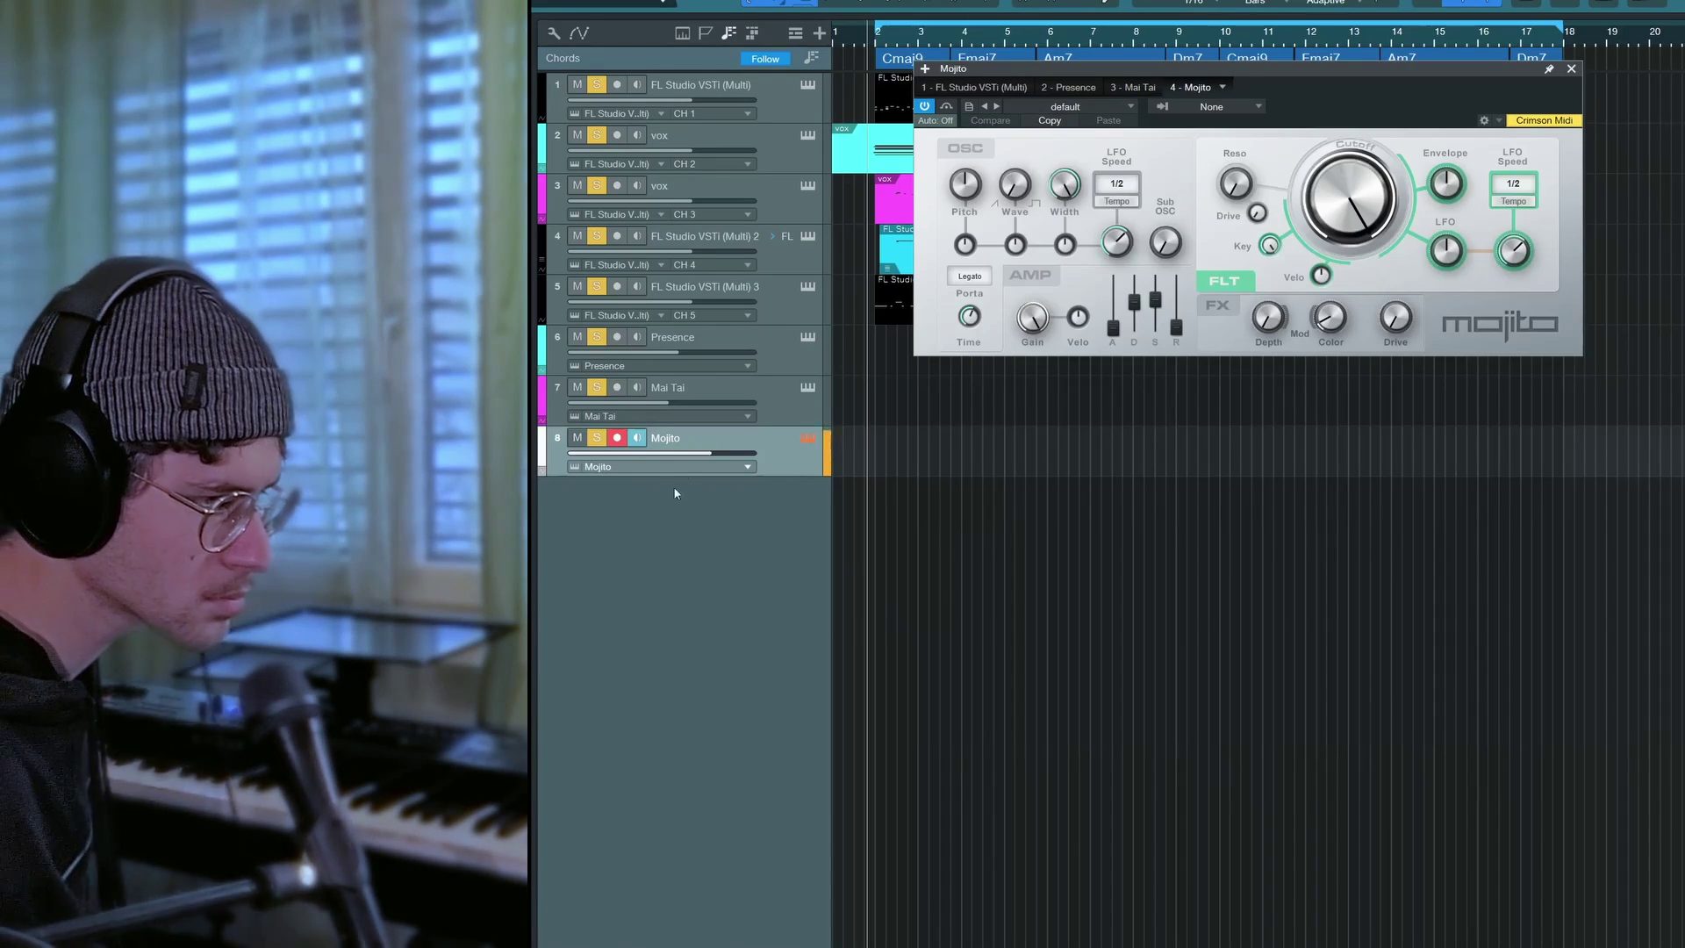
- Load the TB - 80s Synth Bass preset on the Mojito instrument track
left_click(996, 106)
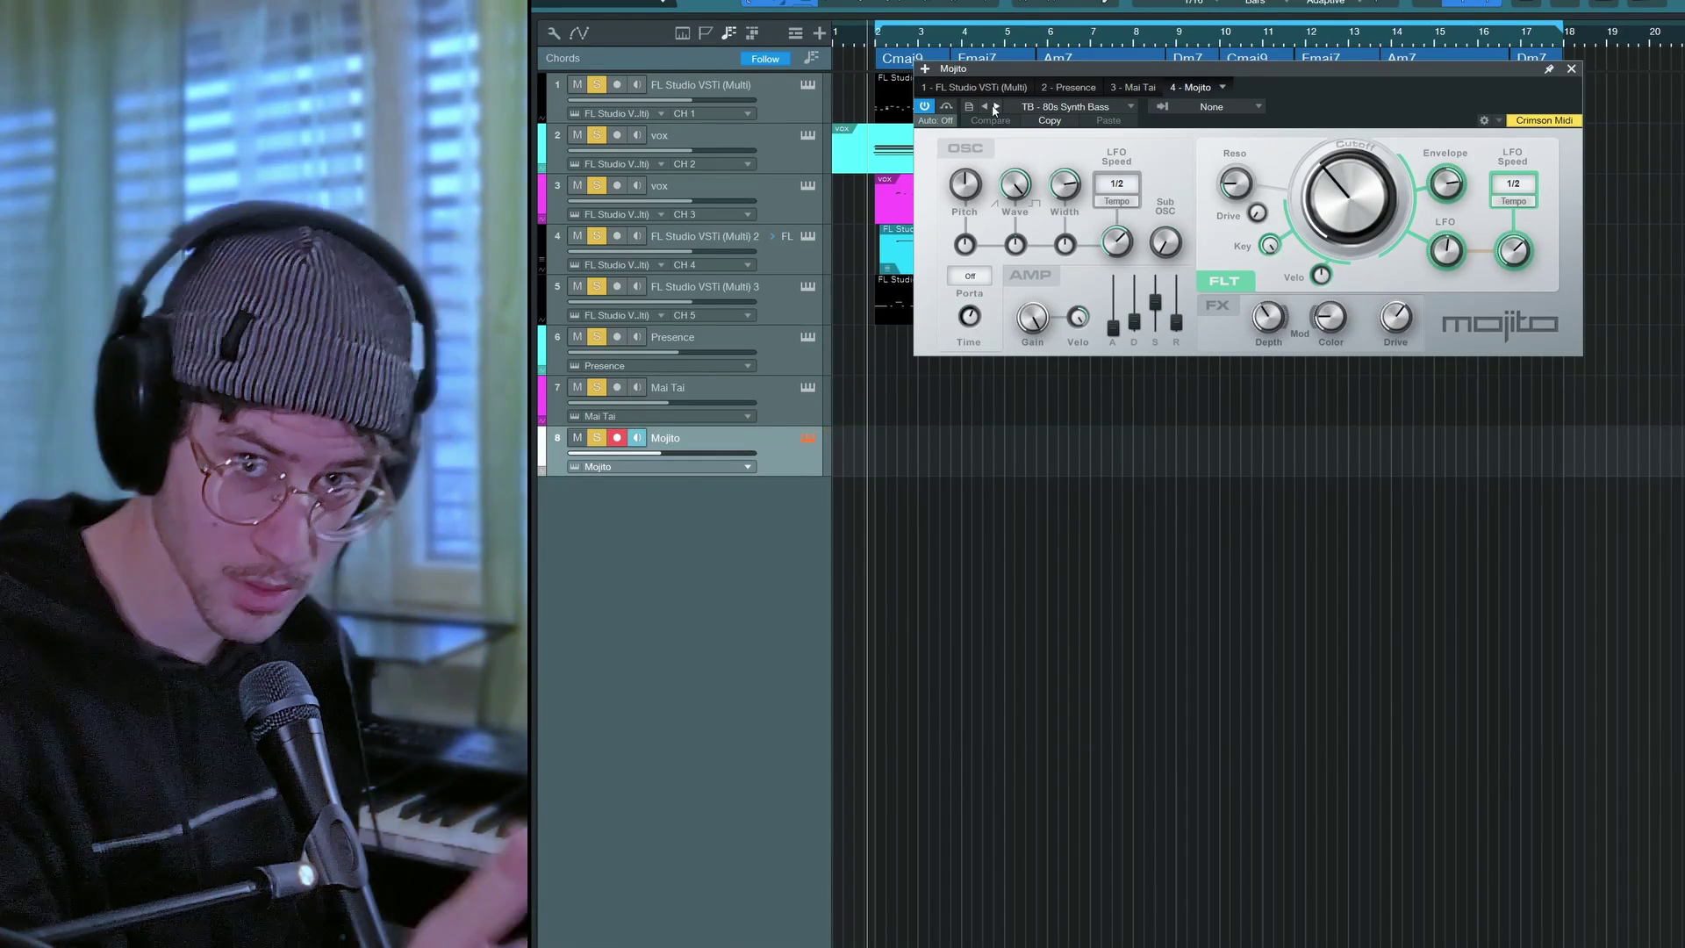